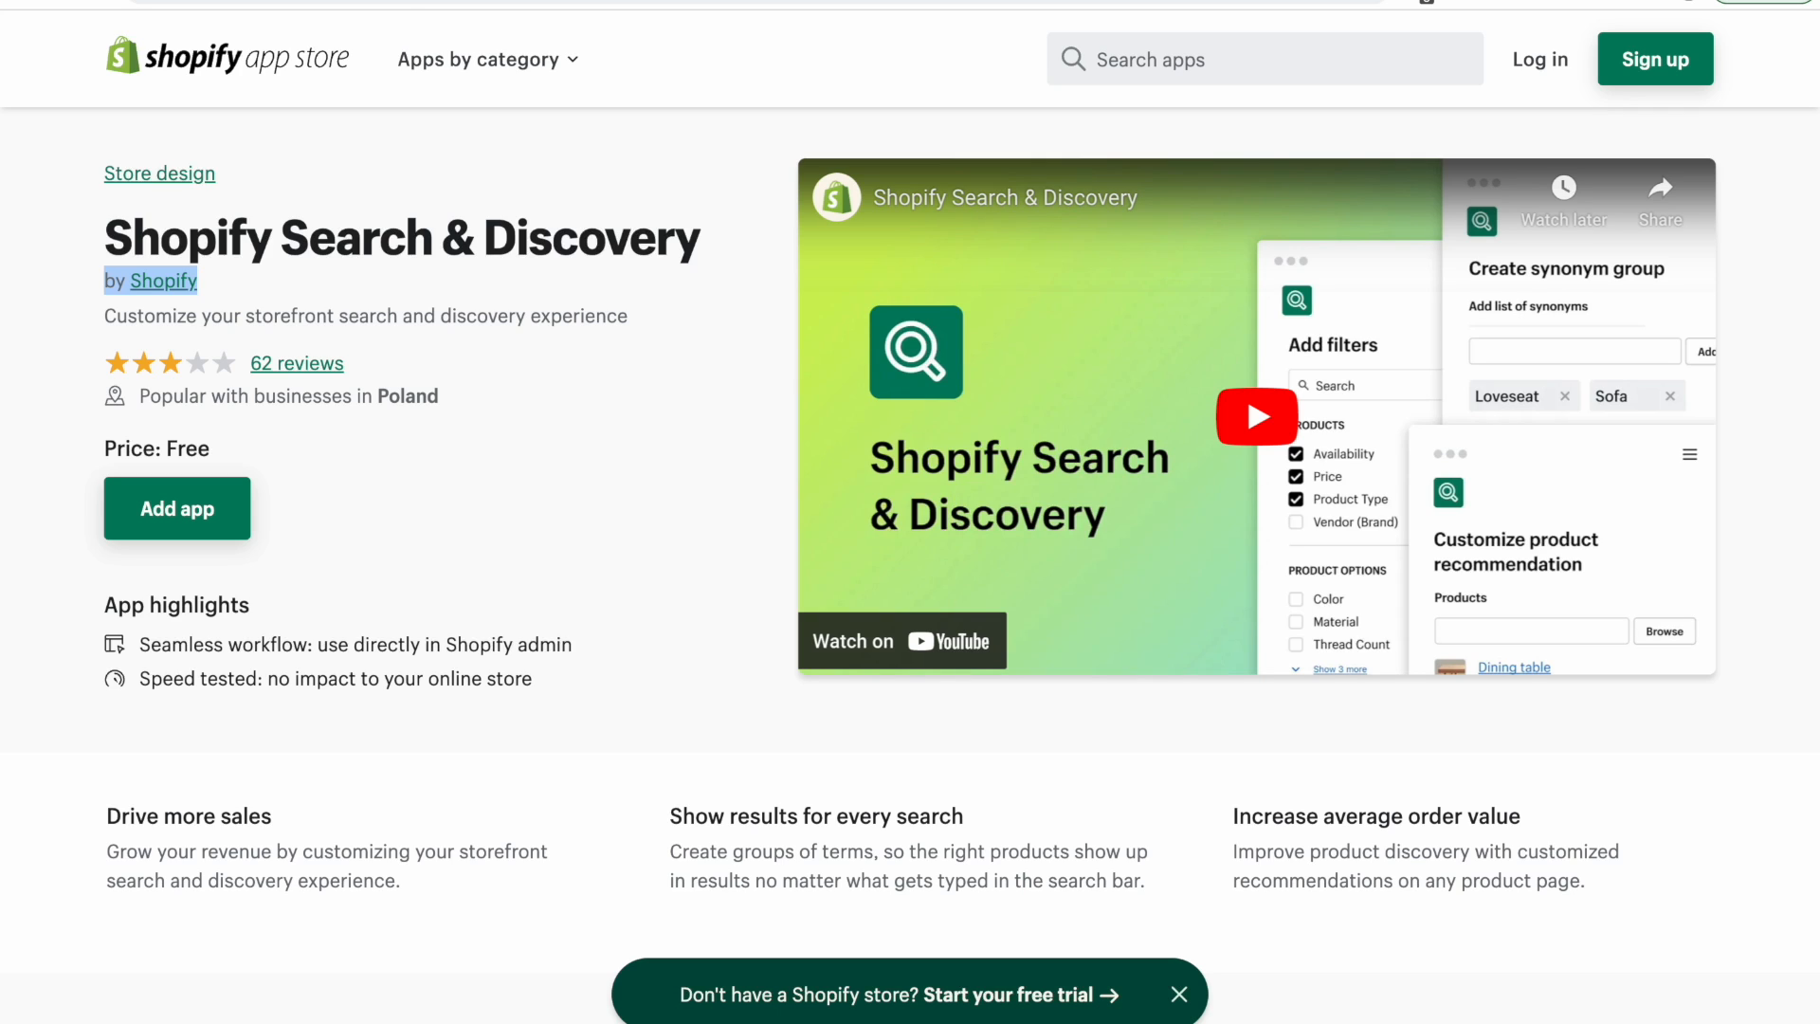
Open the Search & Discovery filters and compare them with the filter settings under Online Store navigation.
left_click(220, 1)
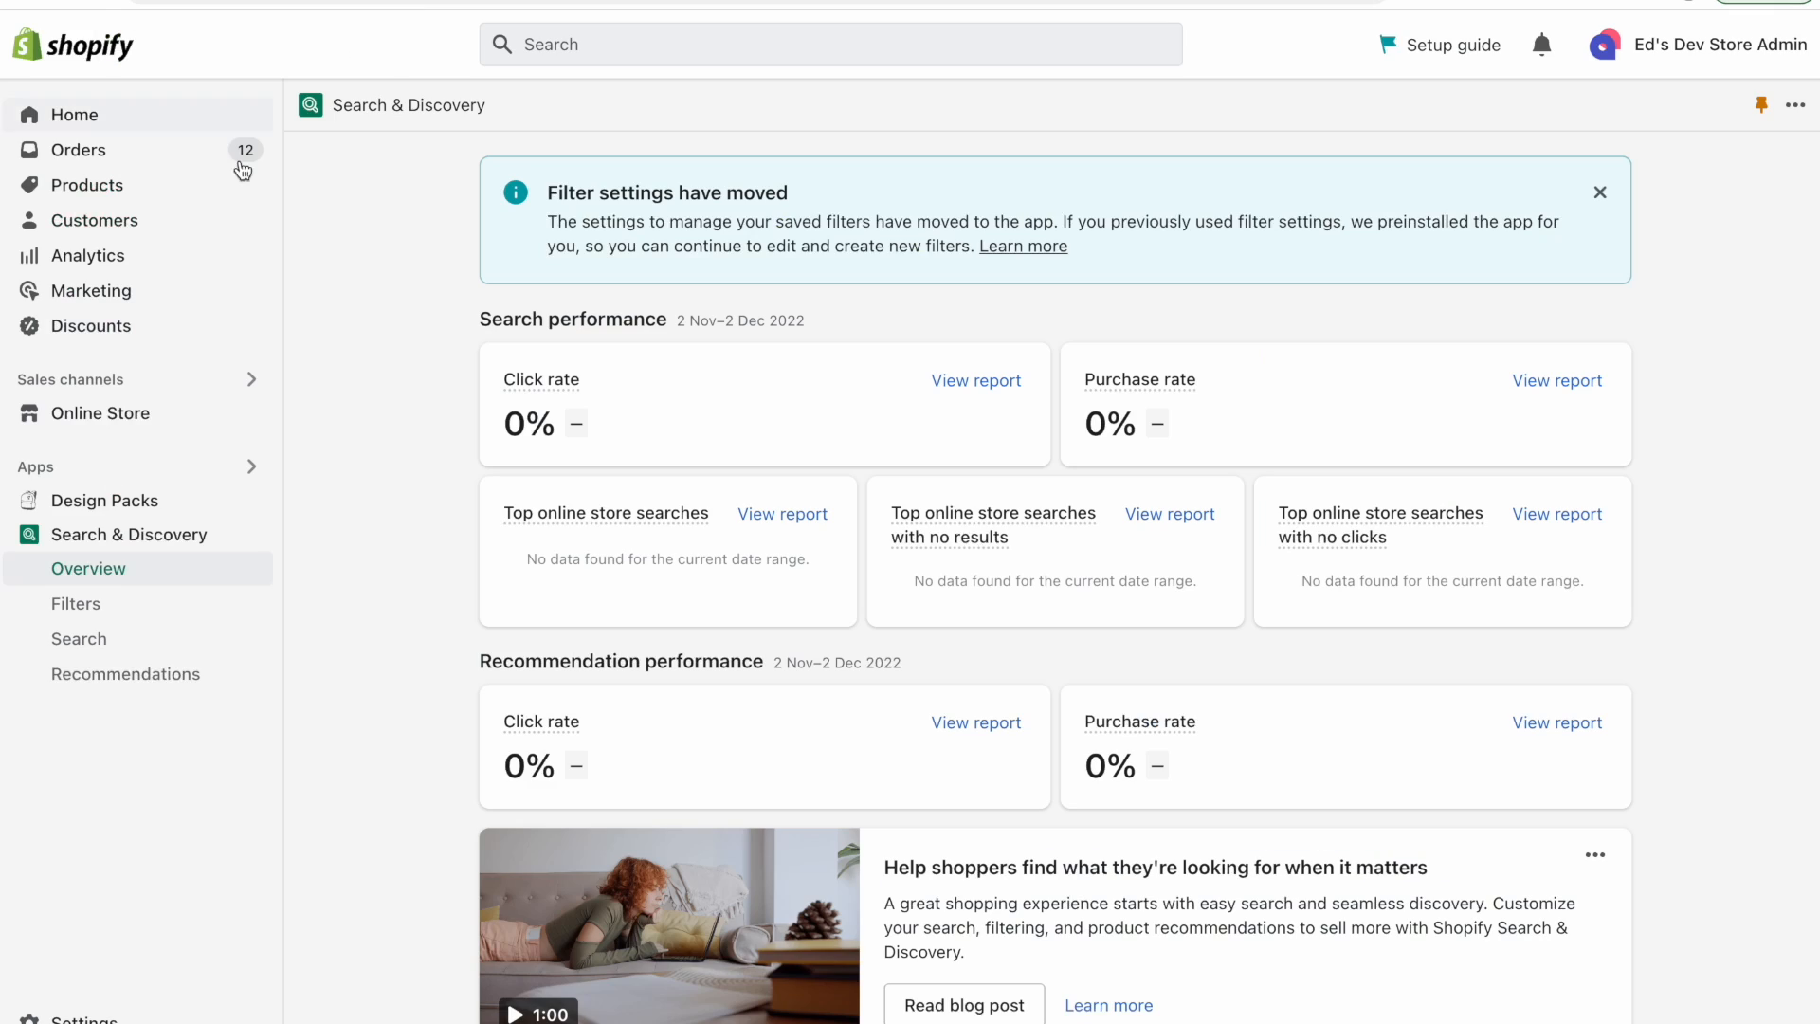
left_click(124, 616)
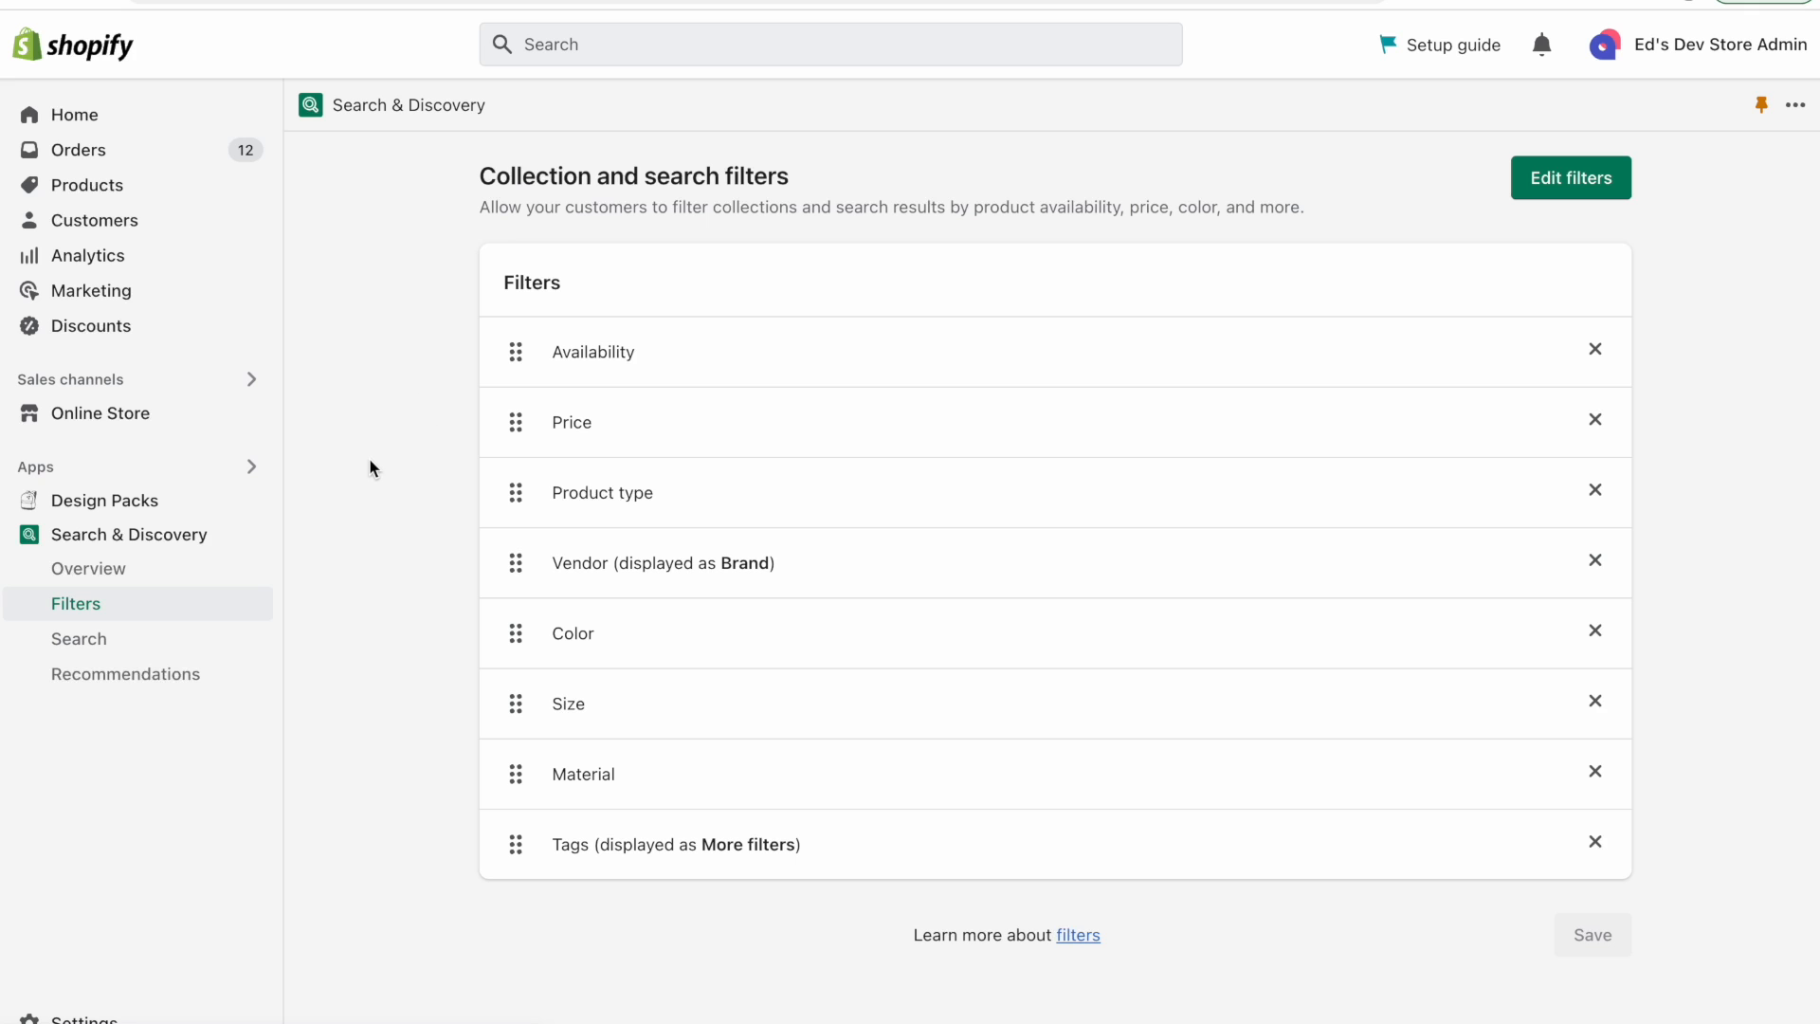
left_click(126, 537)
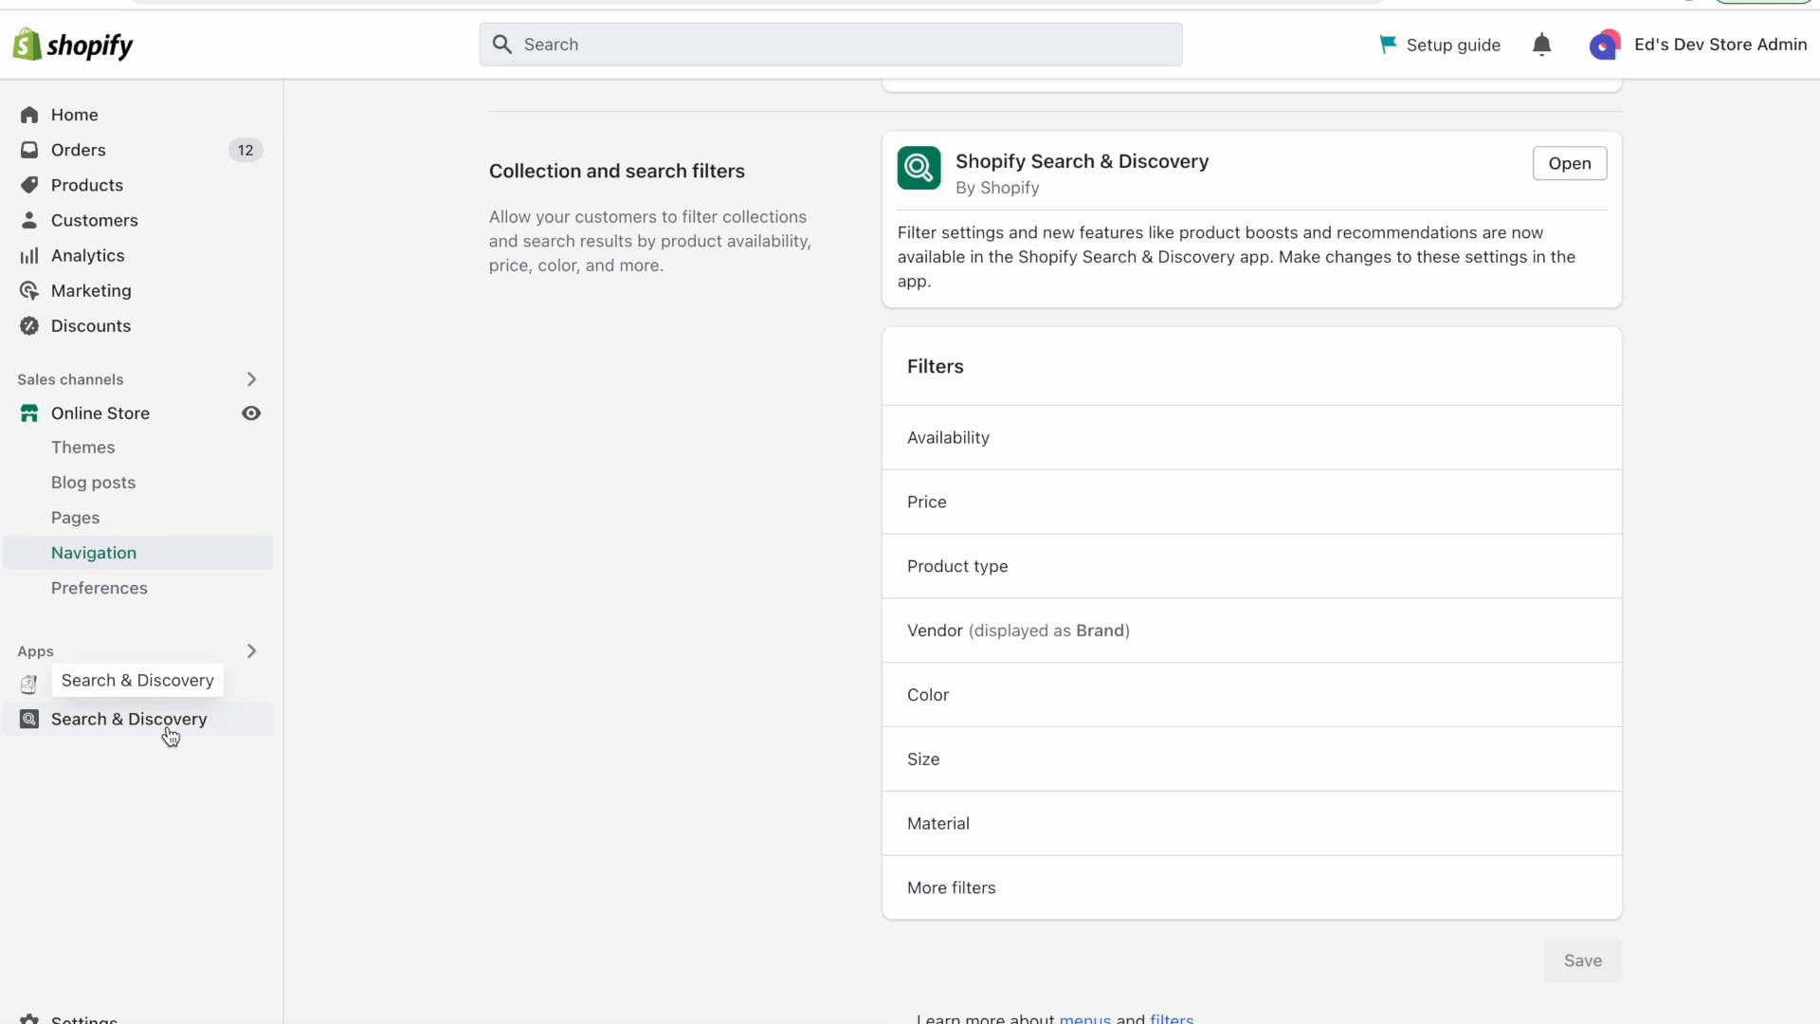
left_click(168, 726)
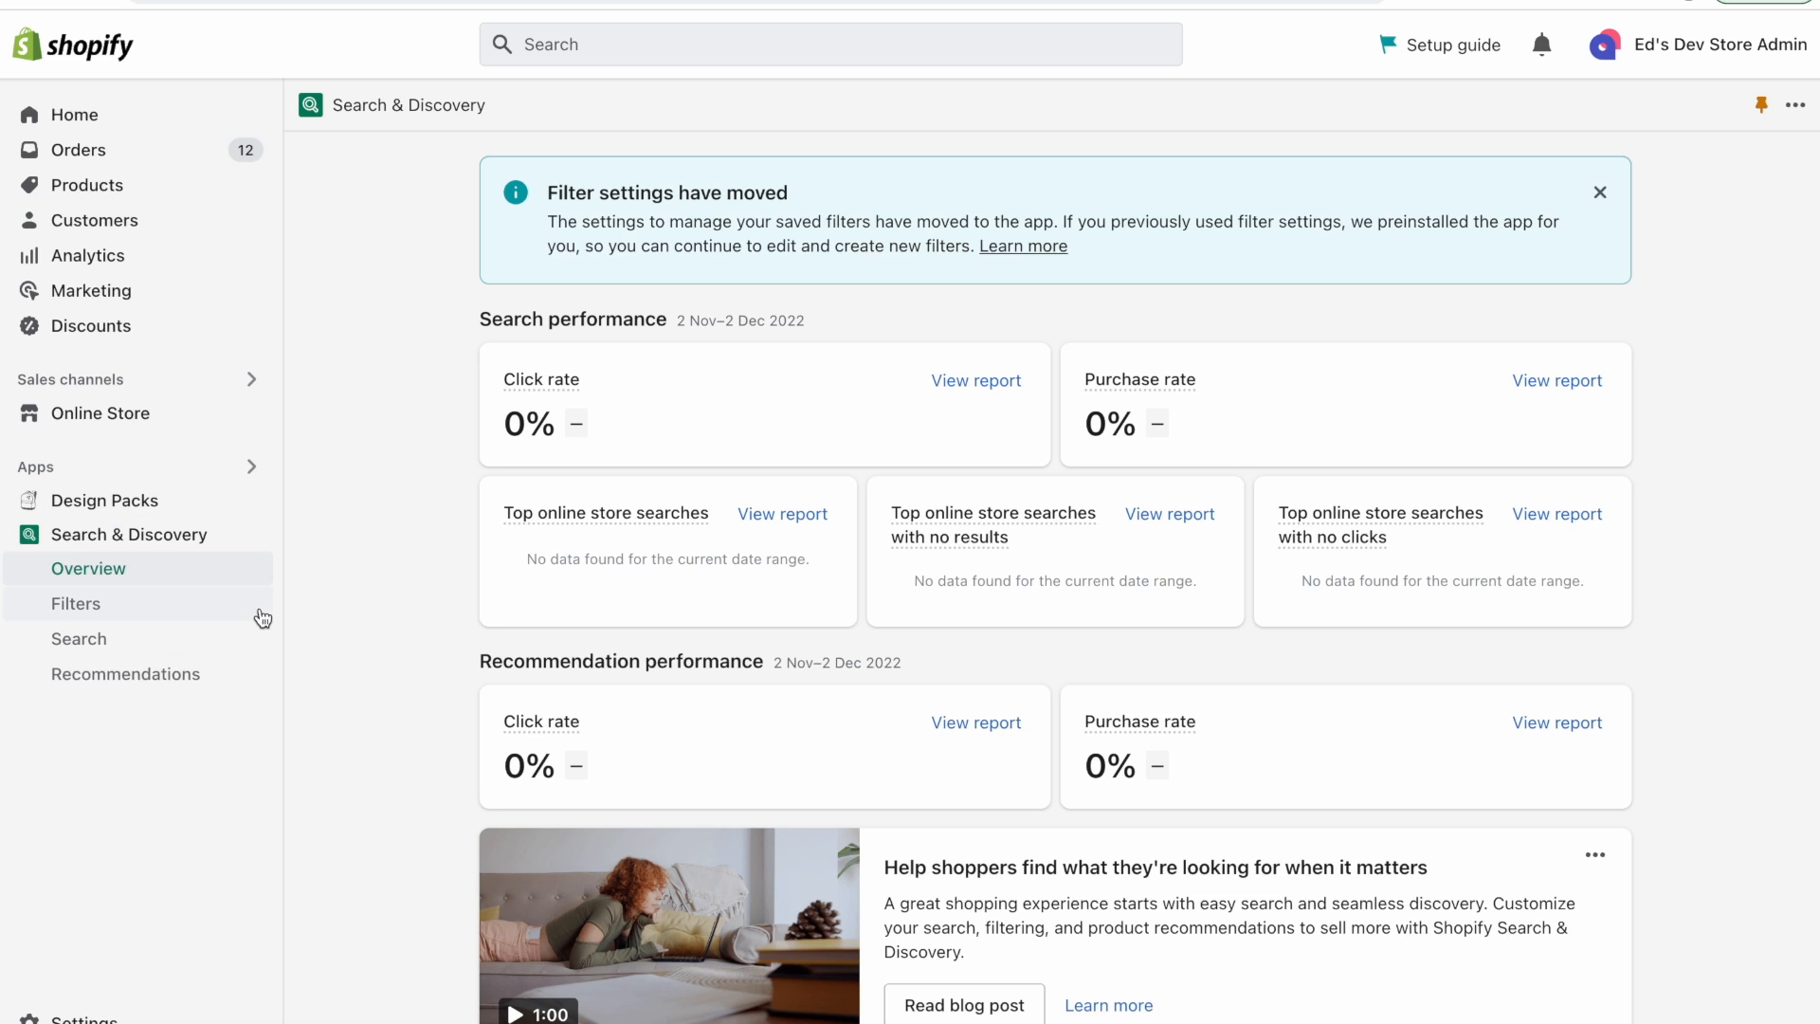
left_click(186, 612)
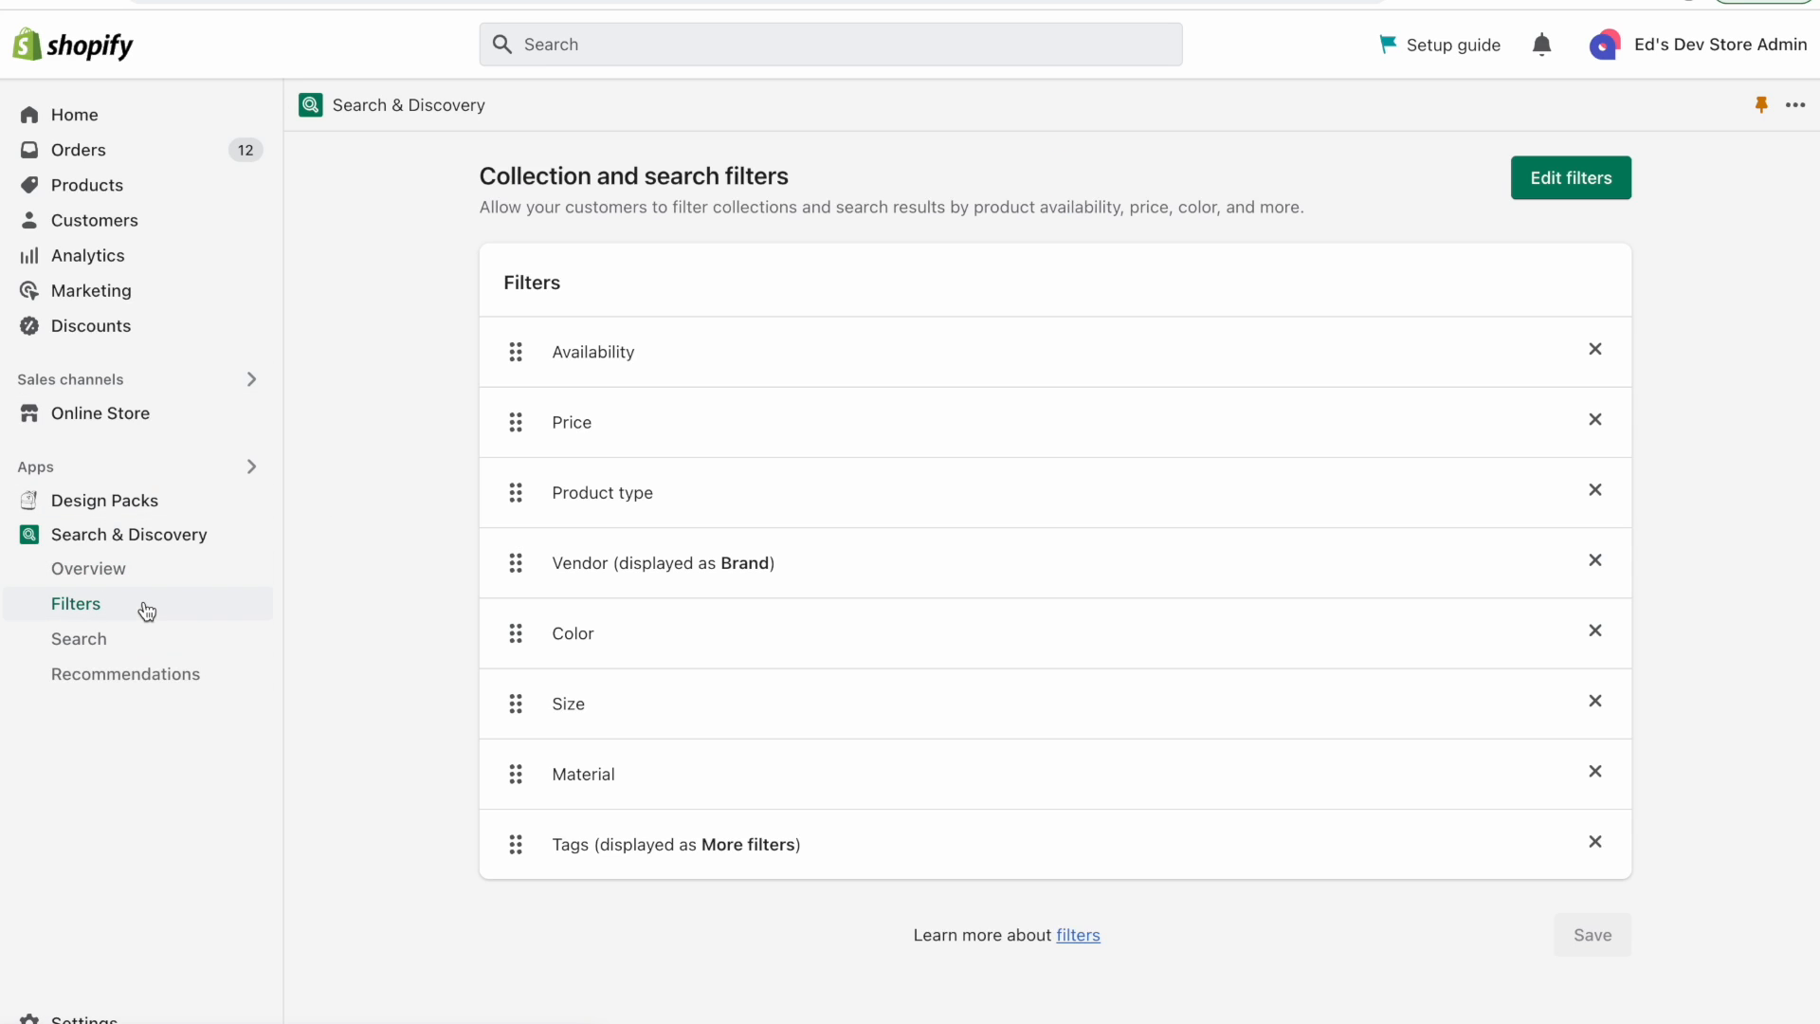
View the app's Search page with product boosts and synonyms, then its Recommendations page.
left_click(99, 645)
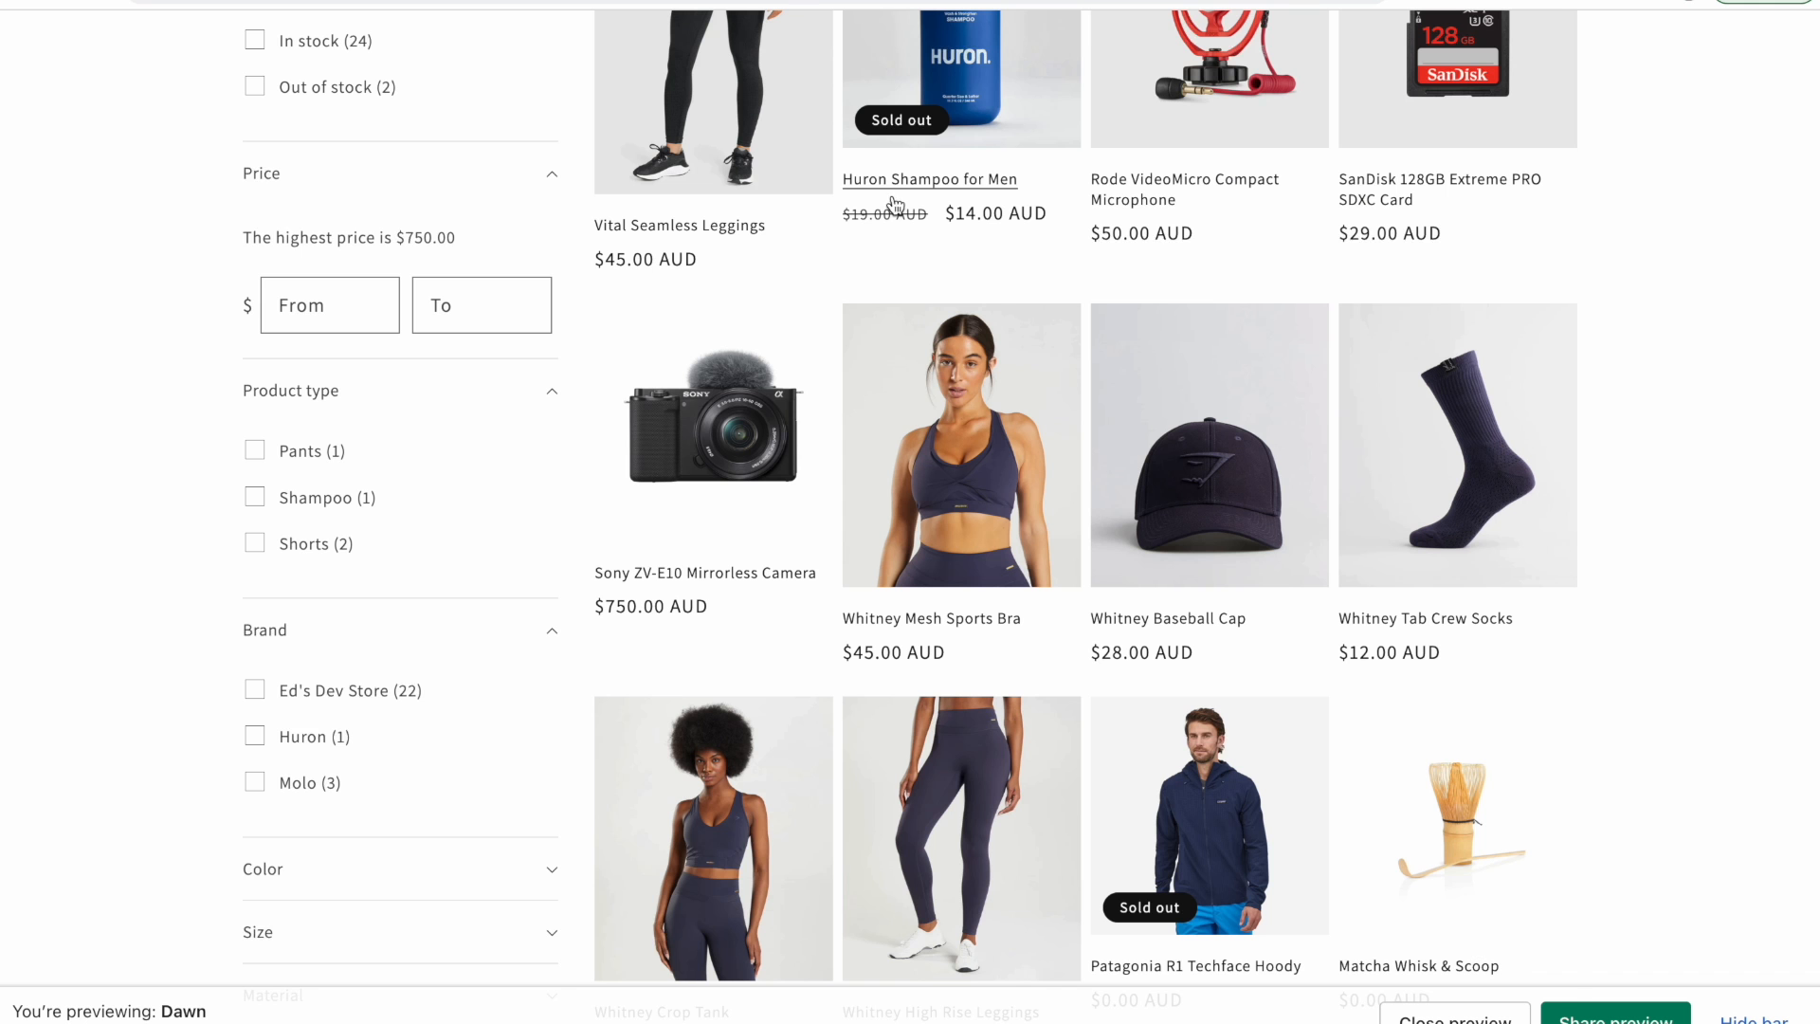
scroll(894, 204, "up", 5)
left_click(1523, 107)
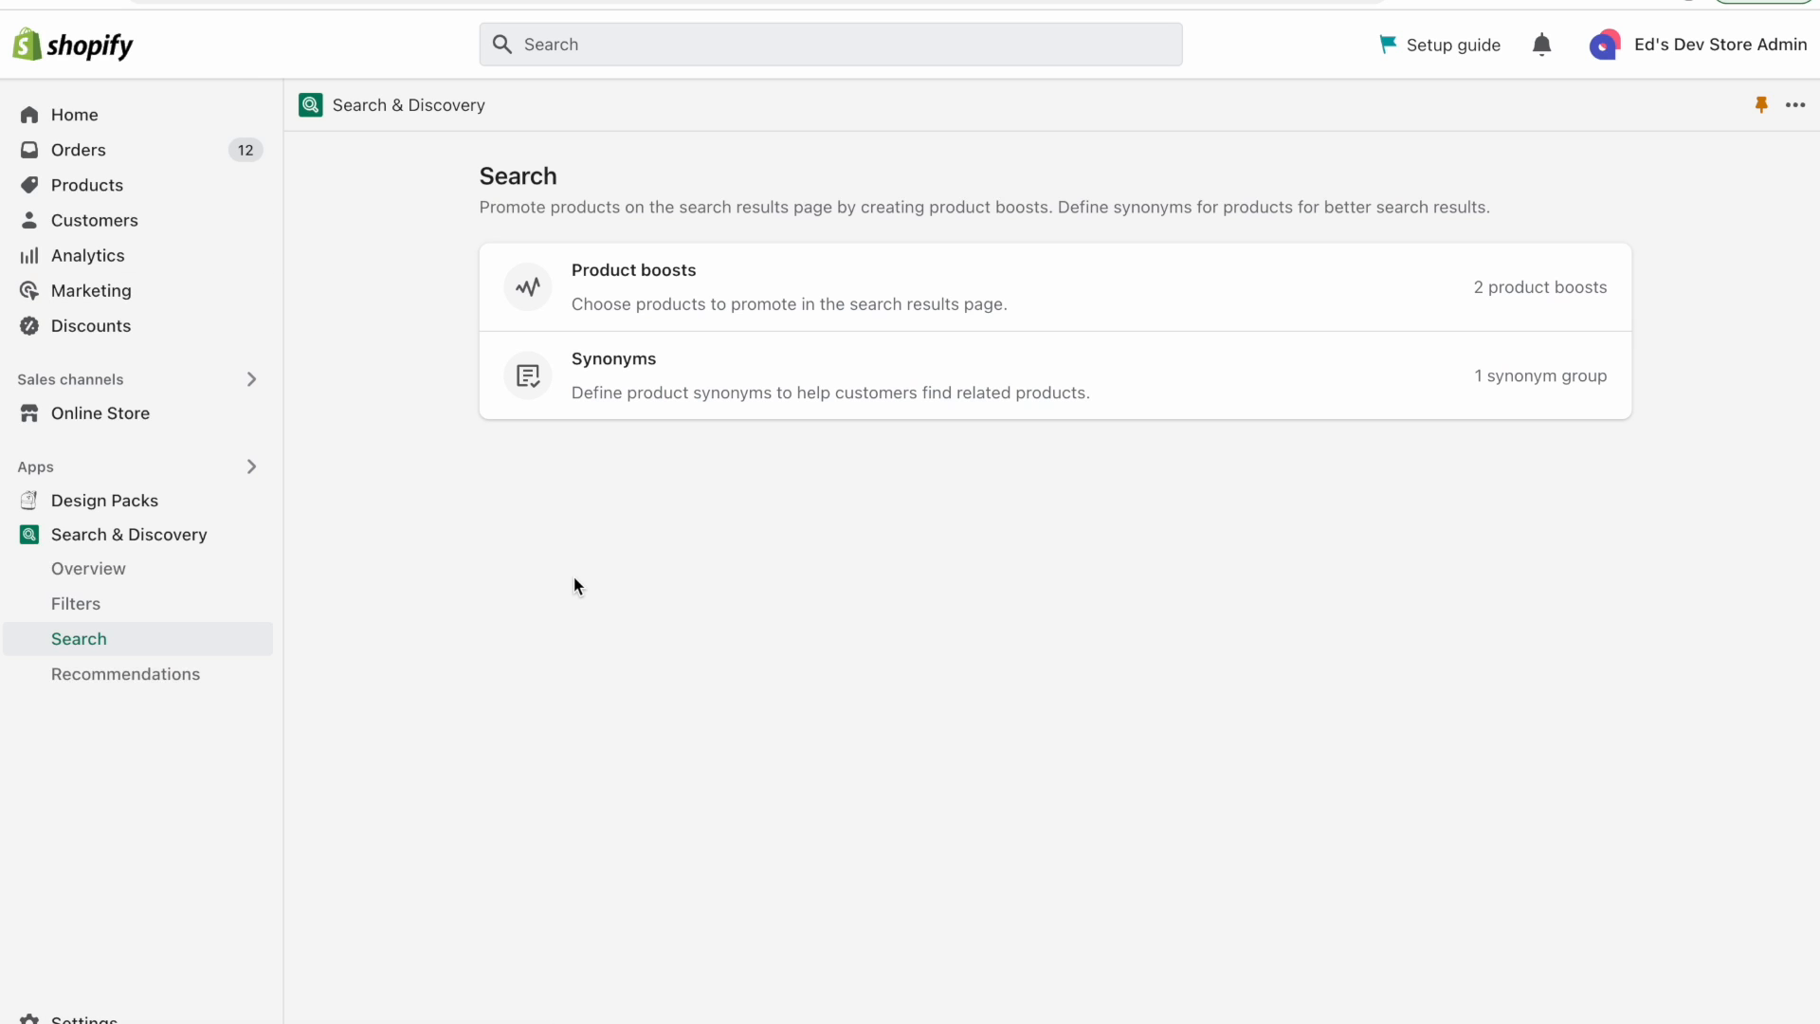
left_click(155, 675)
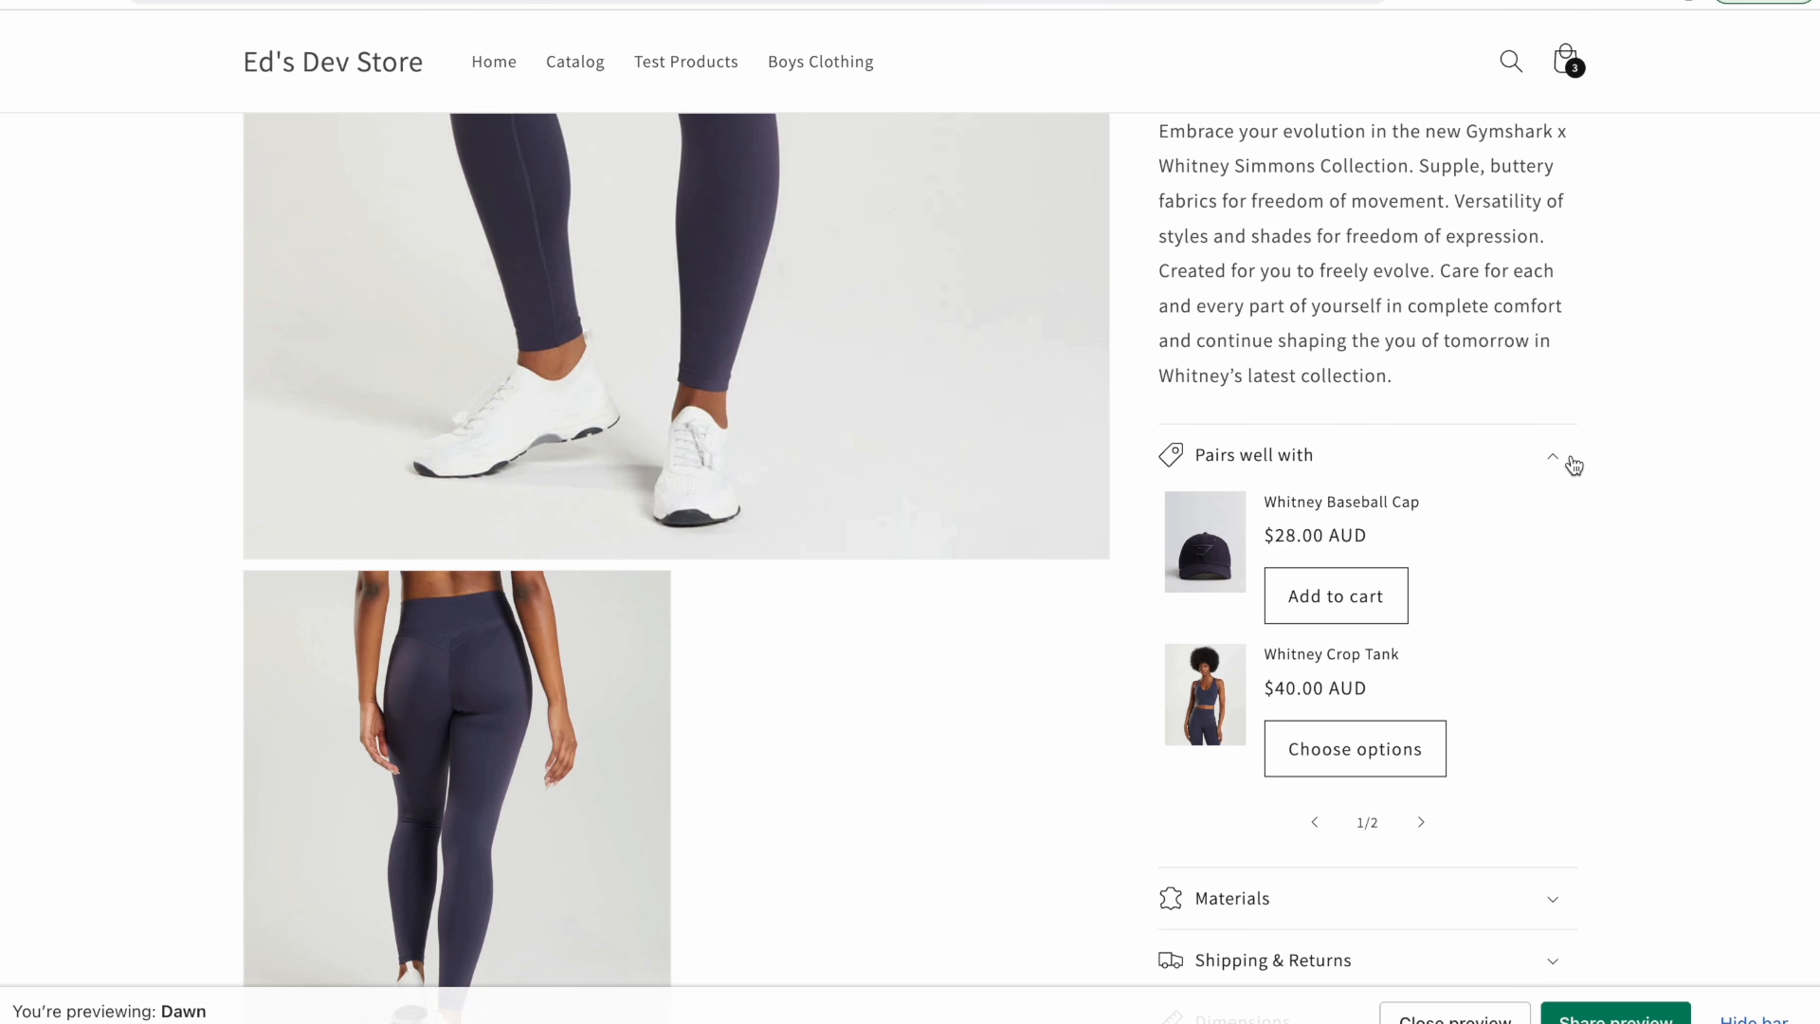
Scroll through the Whitney High Rise Leggings storefront page to examine its Pairs well with section.
scroll(1572, 465, "up", 8)
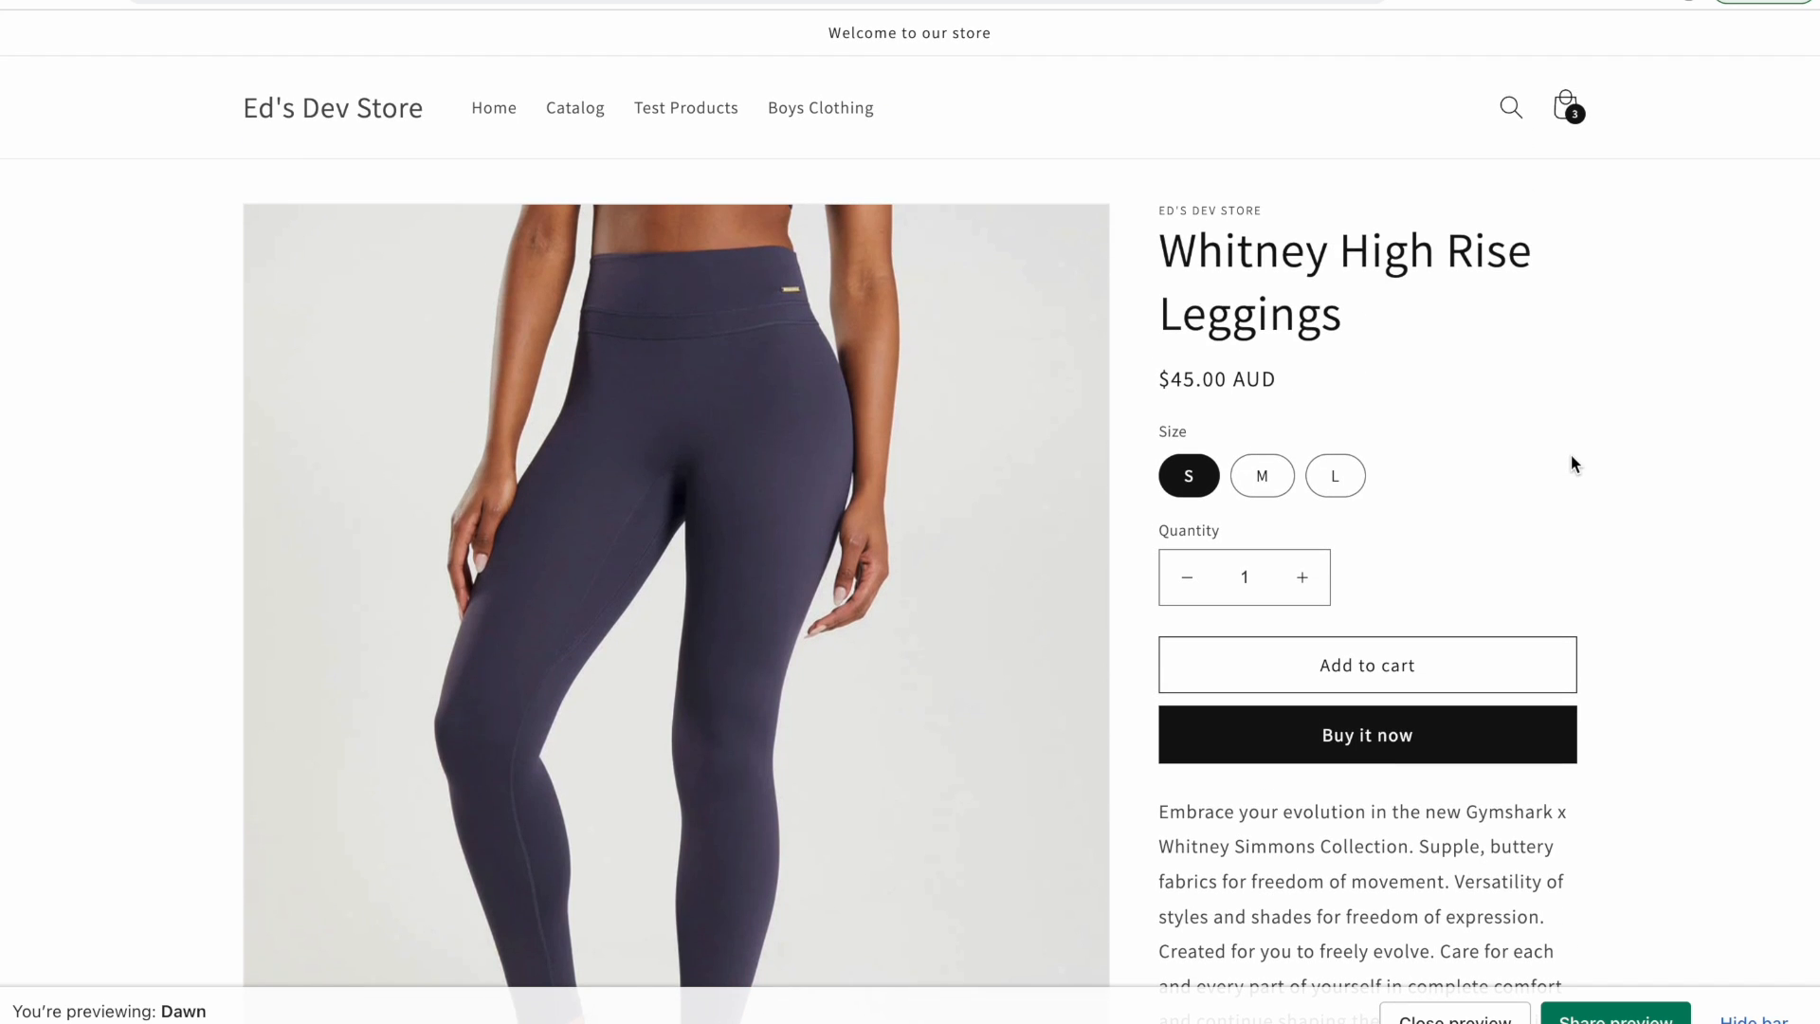
scroll(1571, 457, "down", 7)
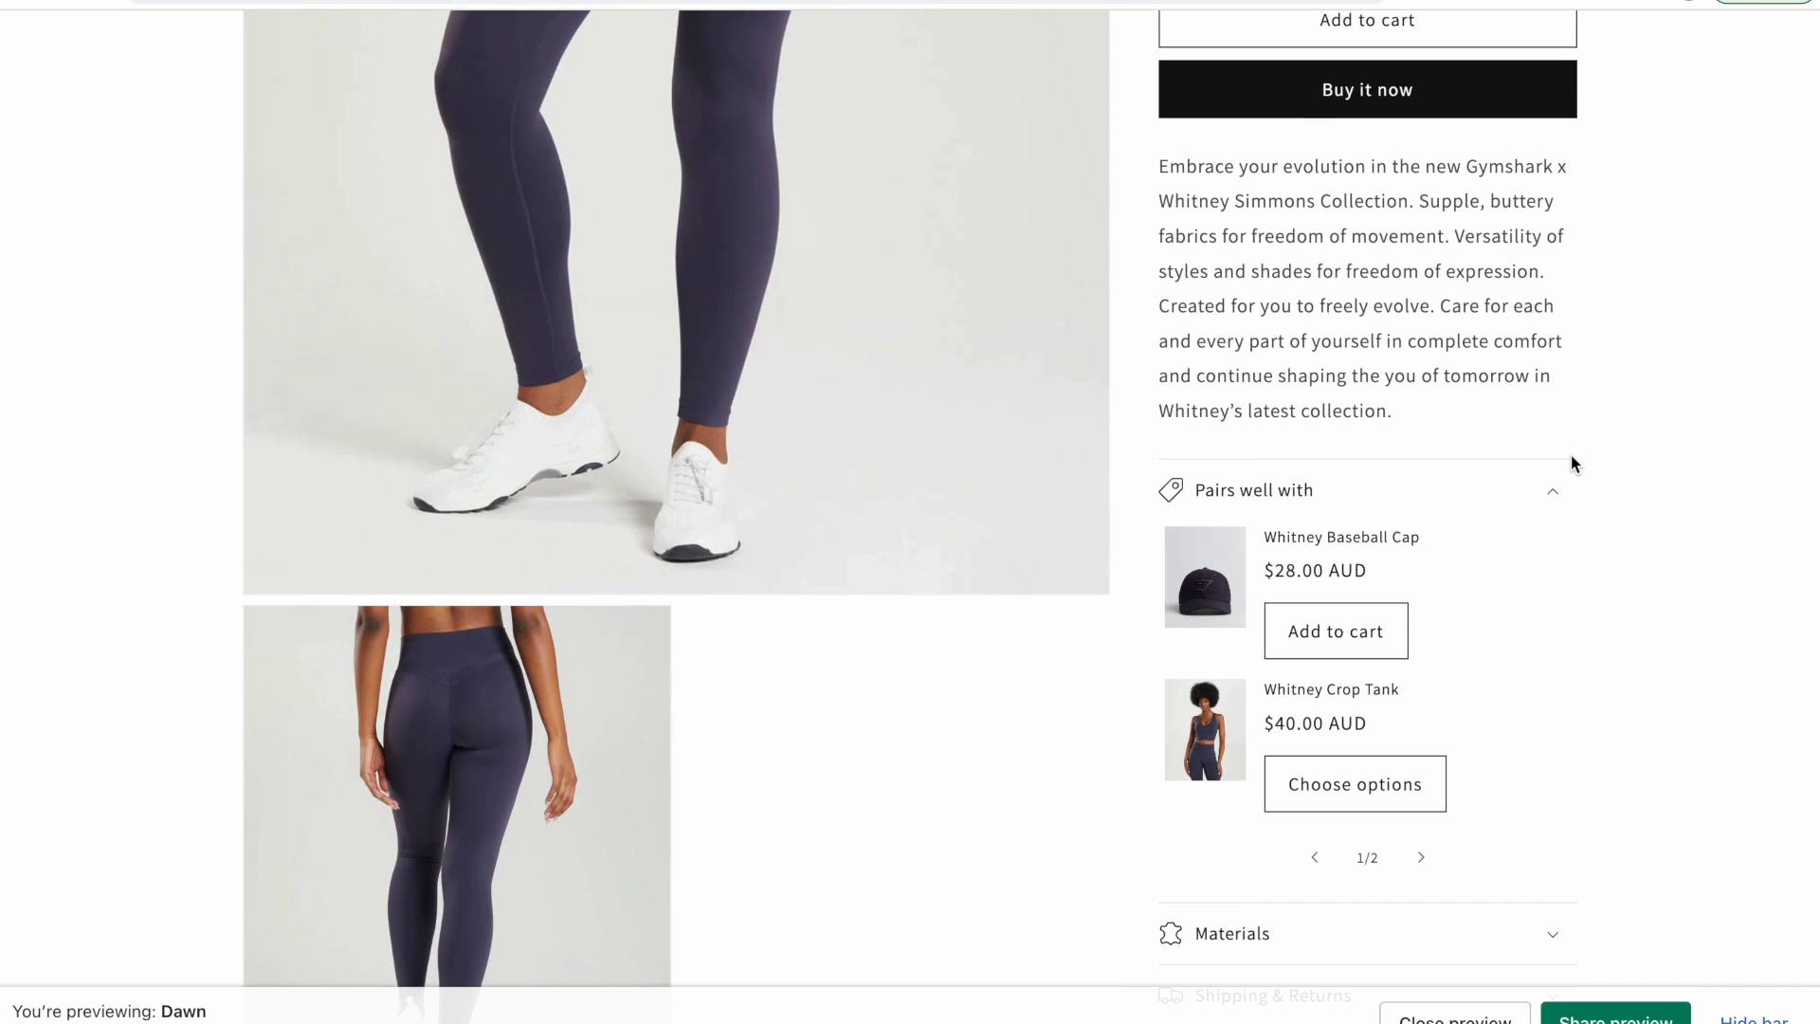
scroll(1393, 389, "up", 5)
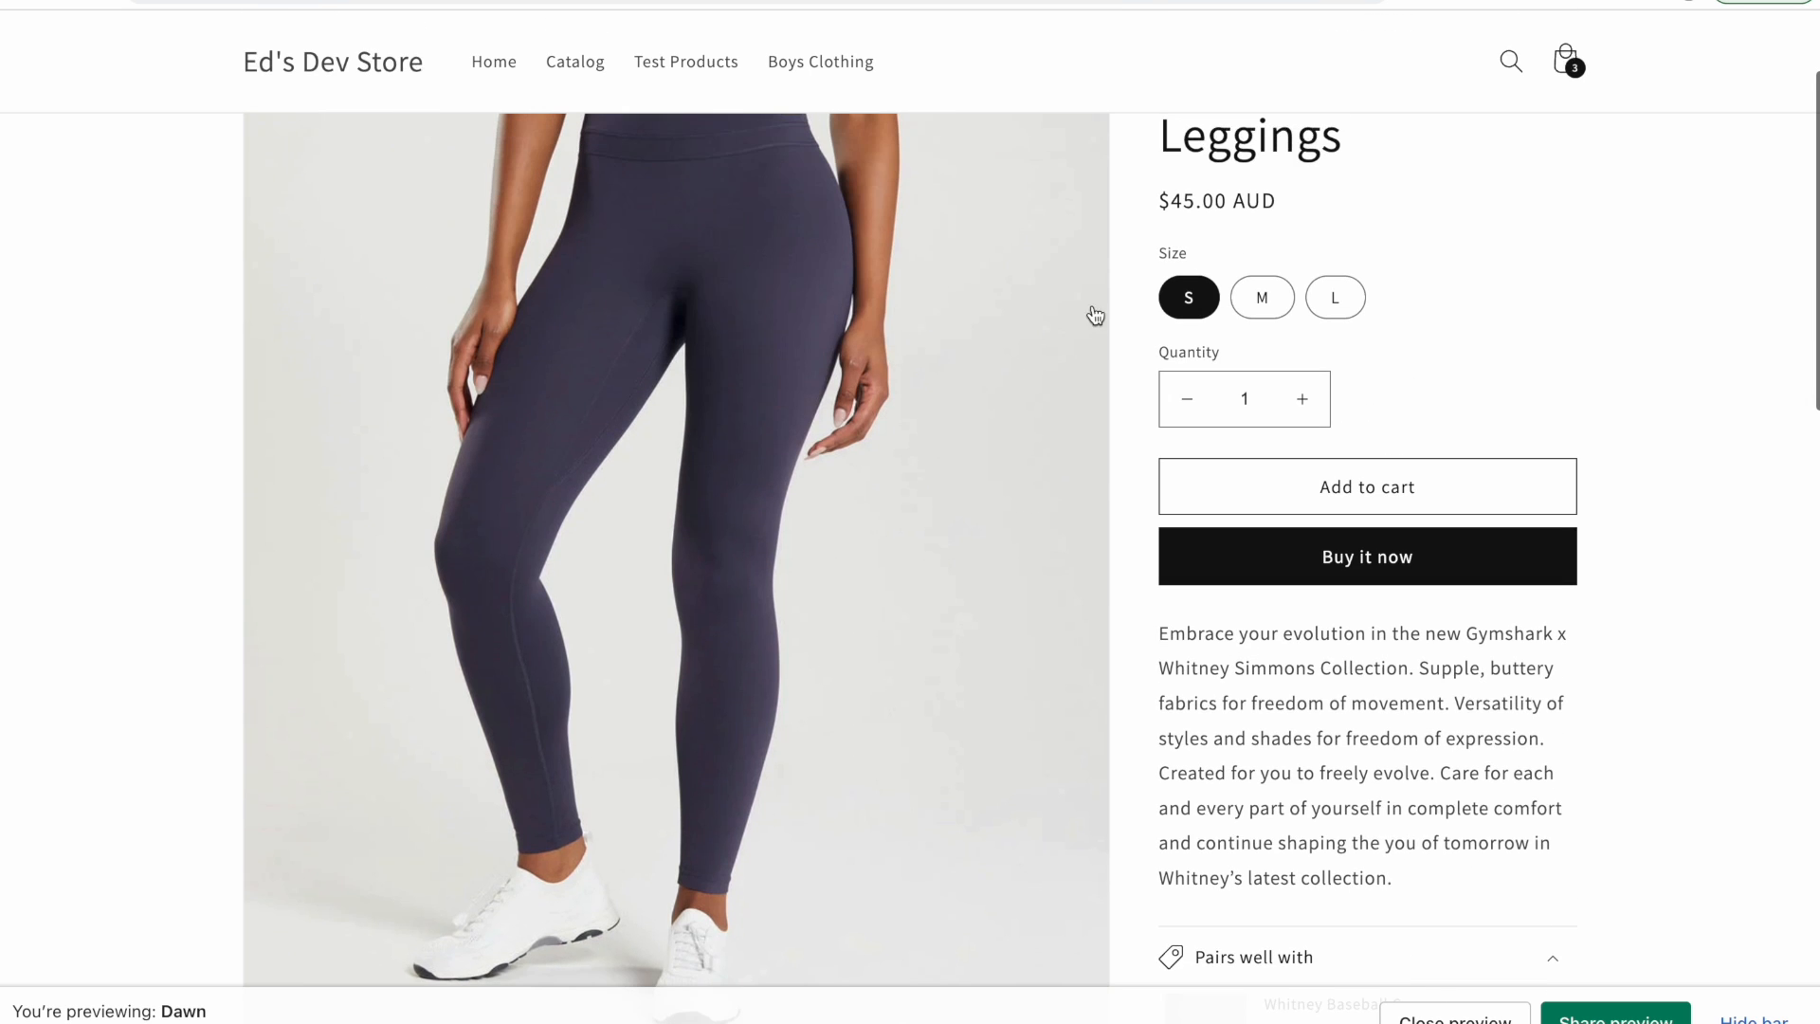
scroll(827, 528, "down", 7)
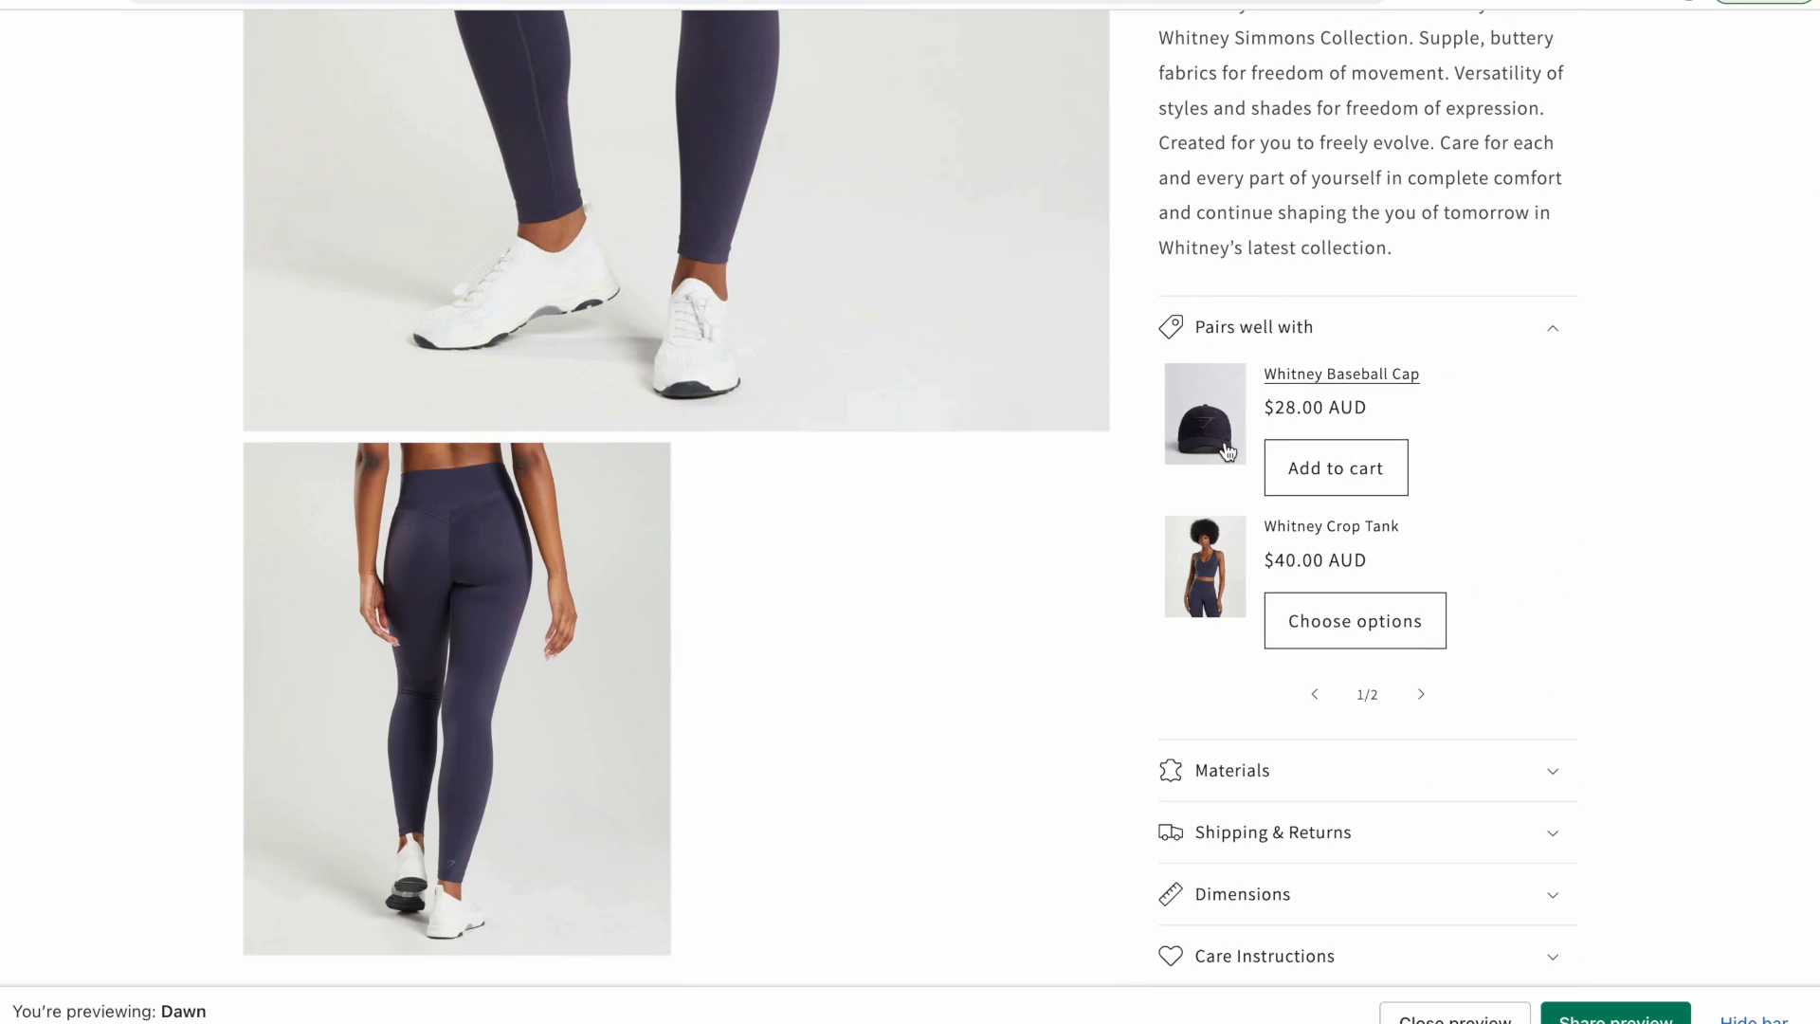
scroll(1227, 452, "up", 1)
scroll(917, 341, "up", 5)
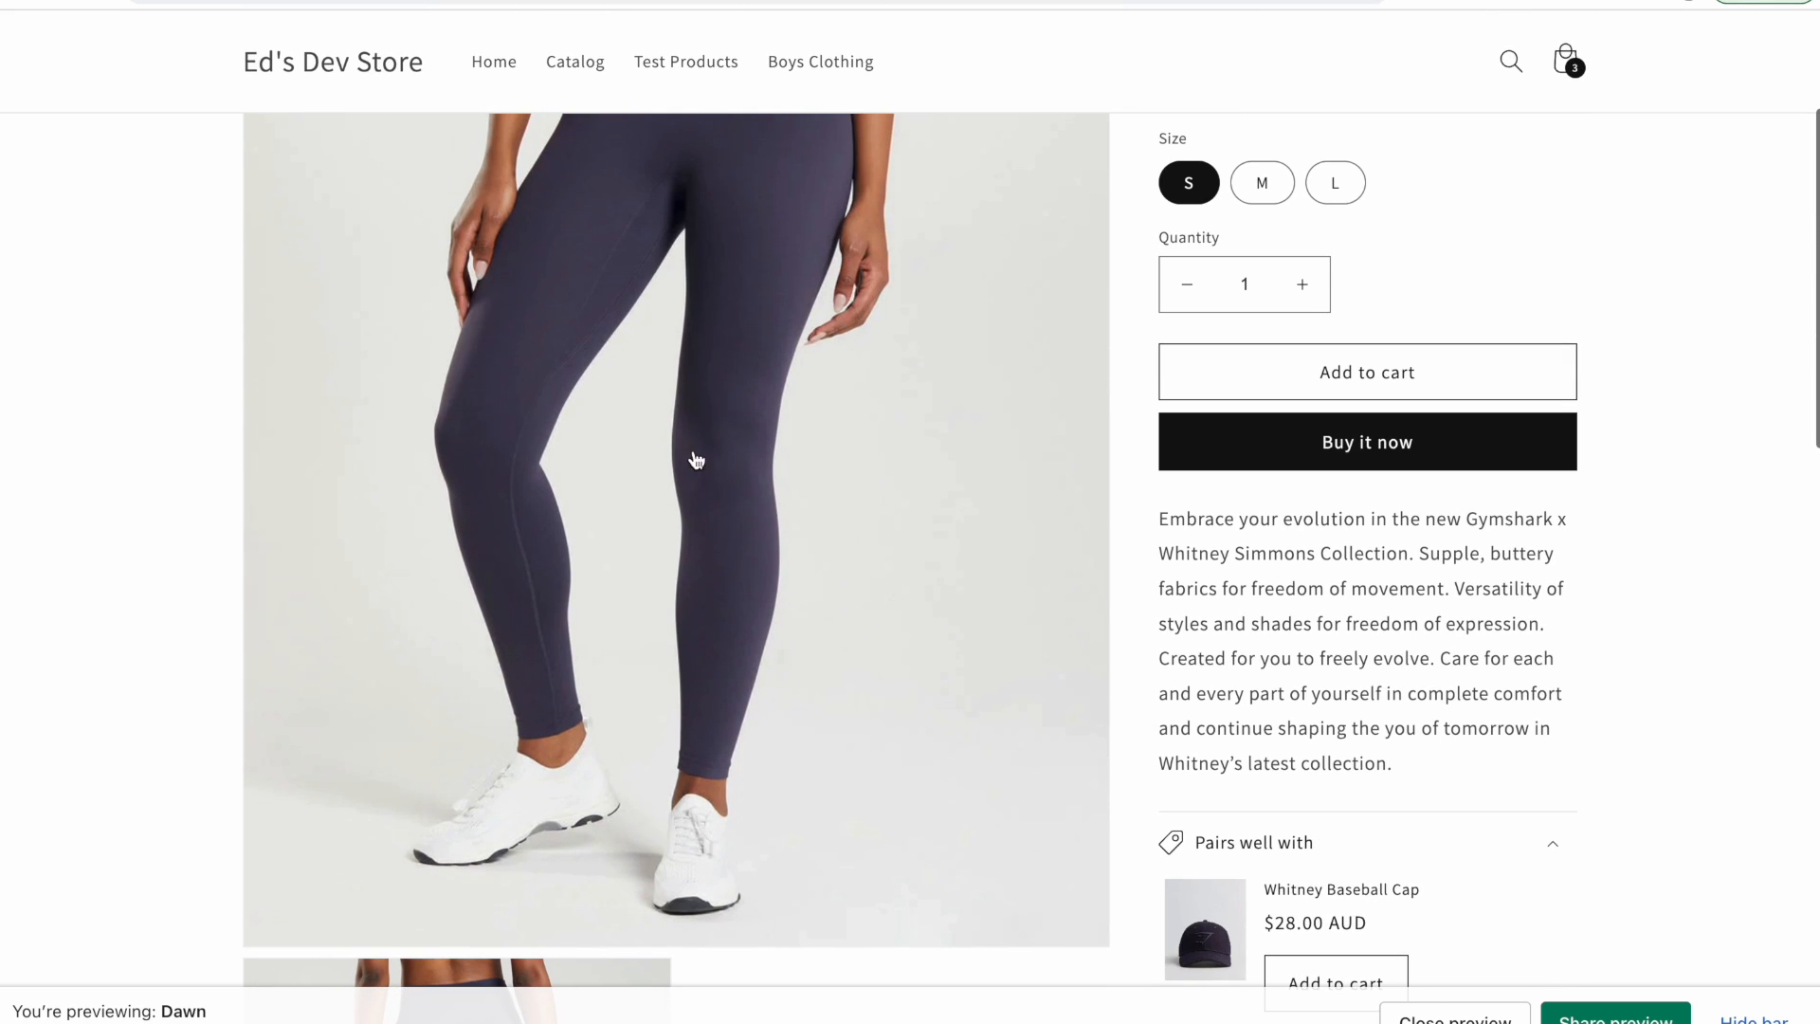
scroll(635, 637, "down", 3)
scroll(635, 637, "down", 2)
scroll(1251, 512, "up", 1)
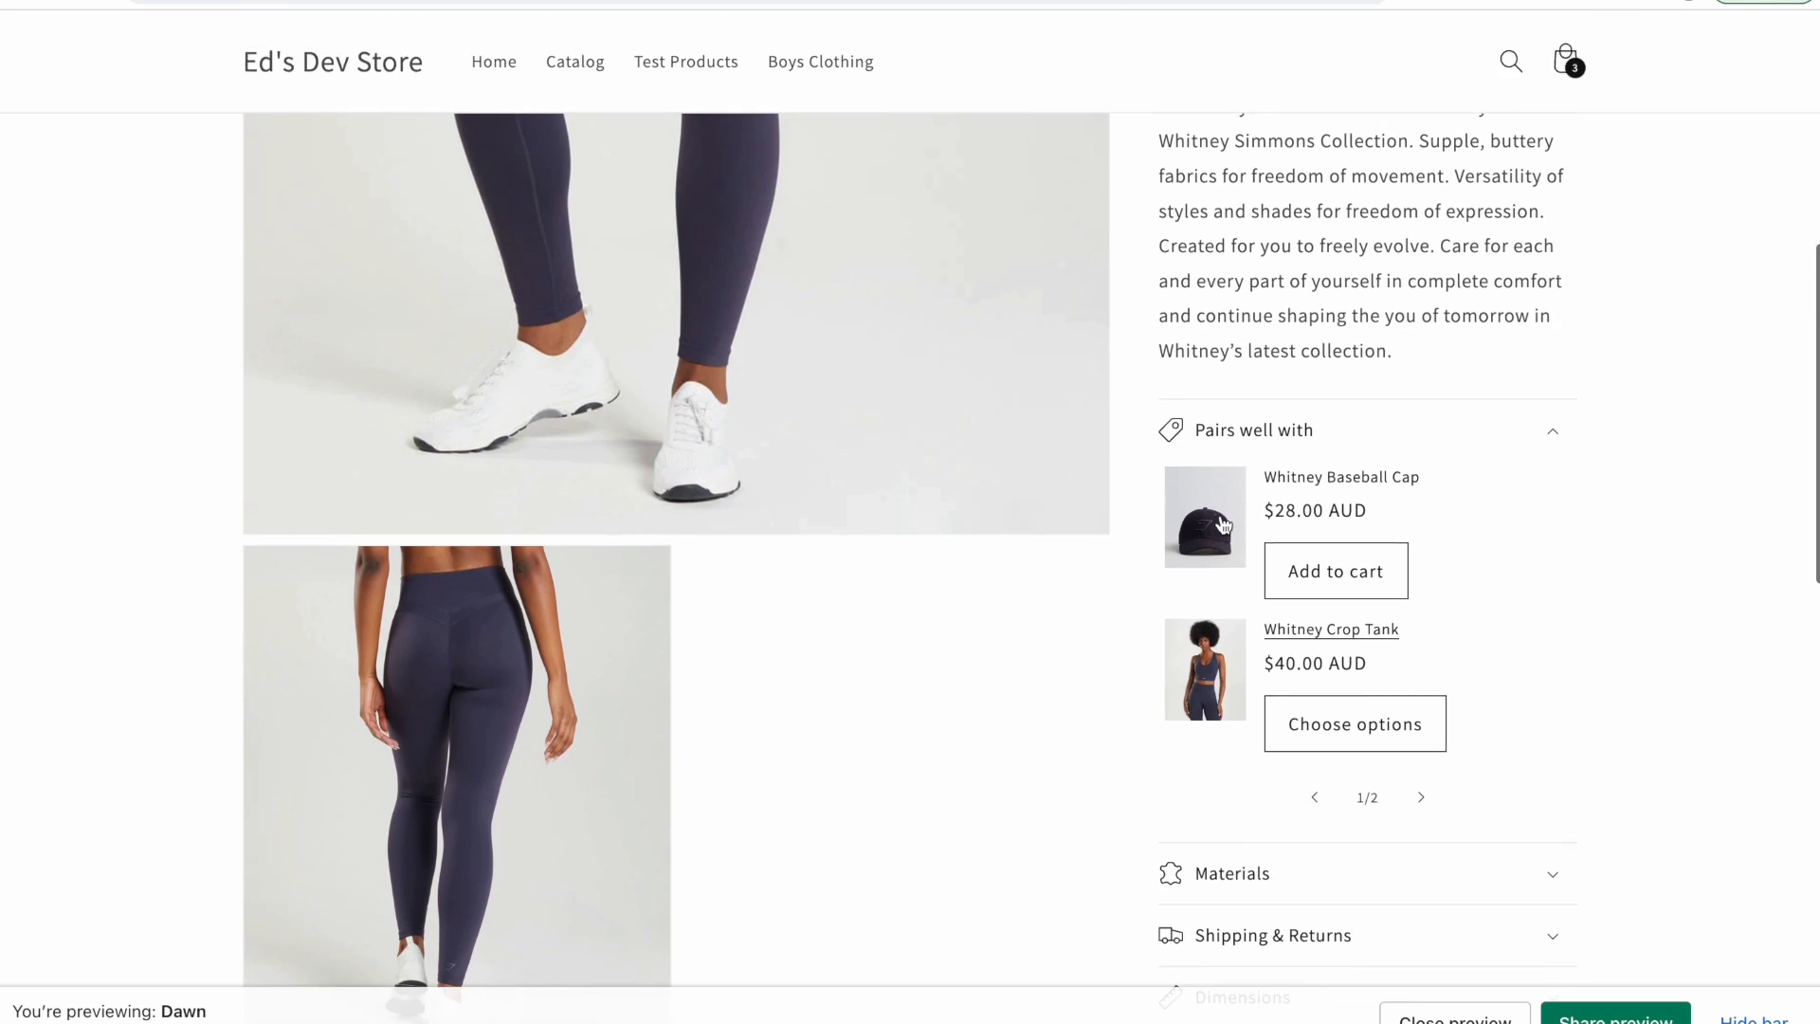
scroll(1445, 563, "up", 1)
Add the Whitney Baseball Cap to the cart from the Pairs well with section and close the cart notice.
left_click(1353, 656)
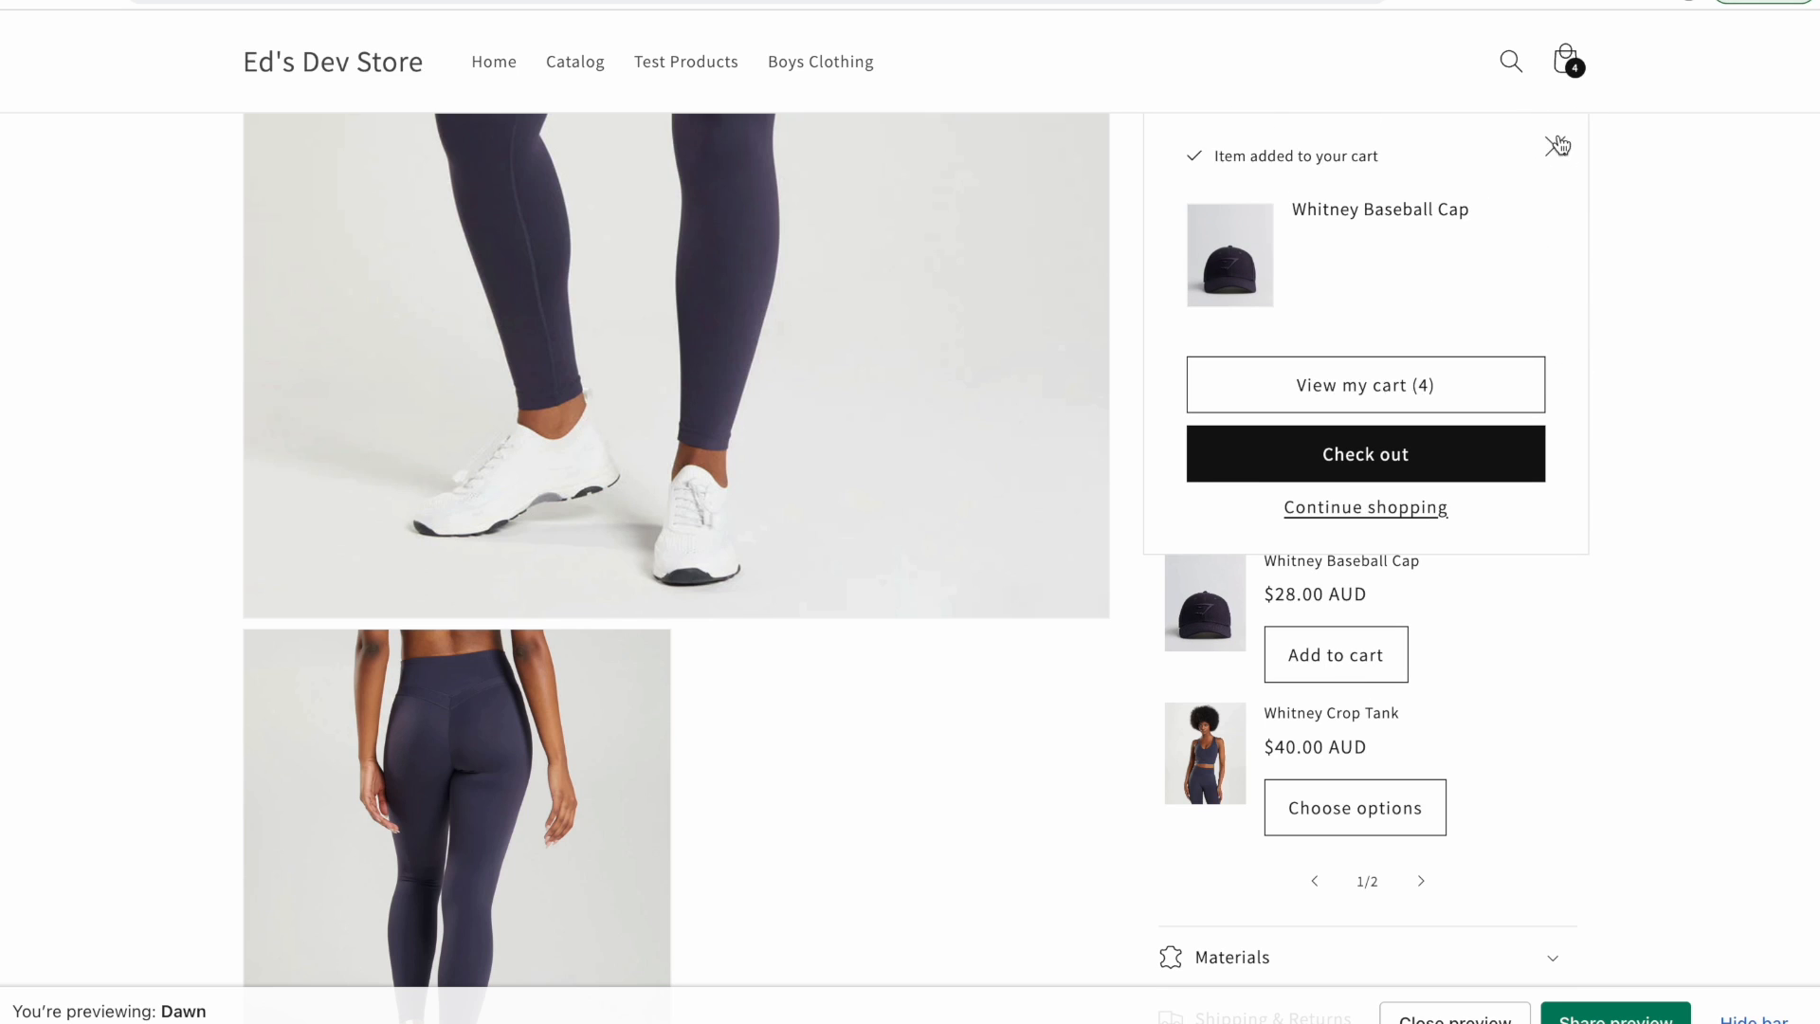
left_click(1553, 140)
Page forward and back through the Pairs well with product carousel.
left_click(1421, 881)
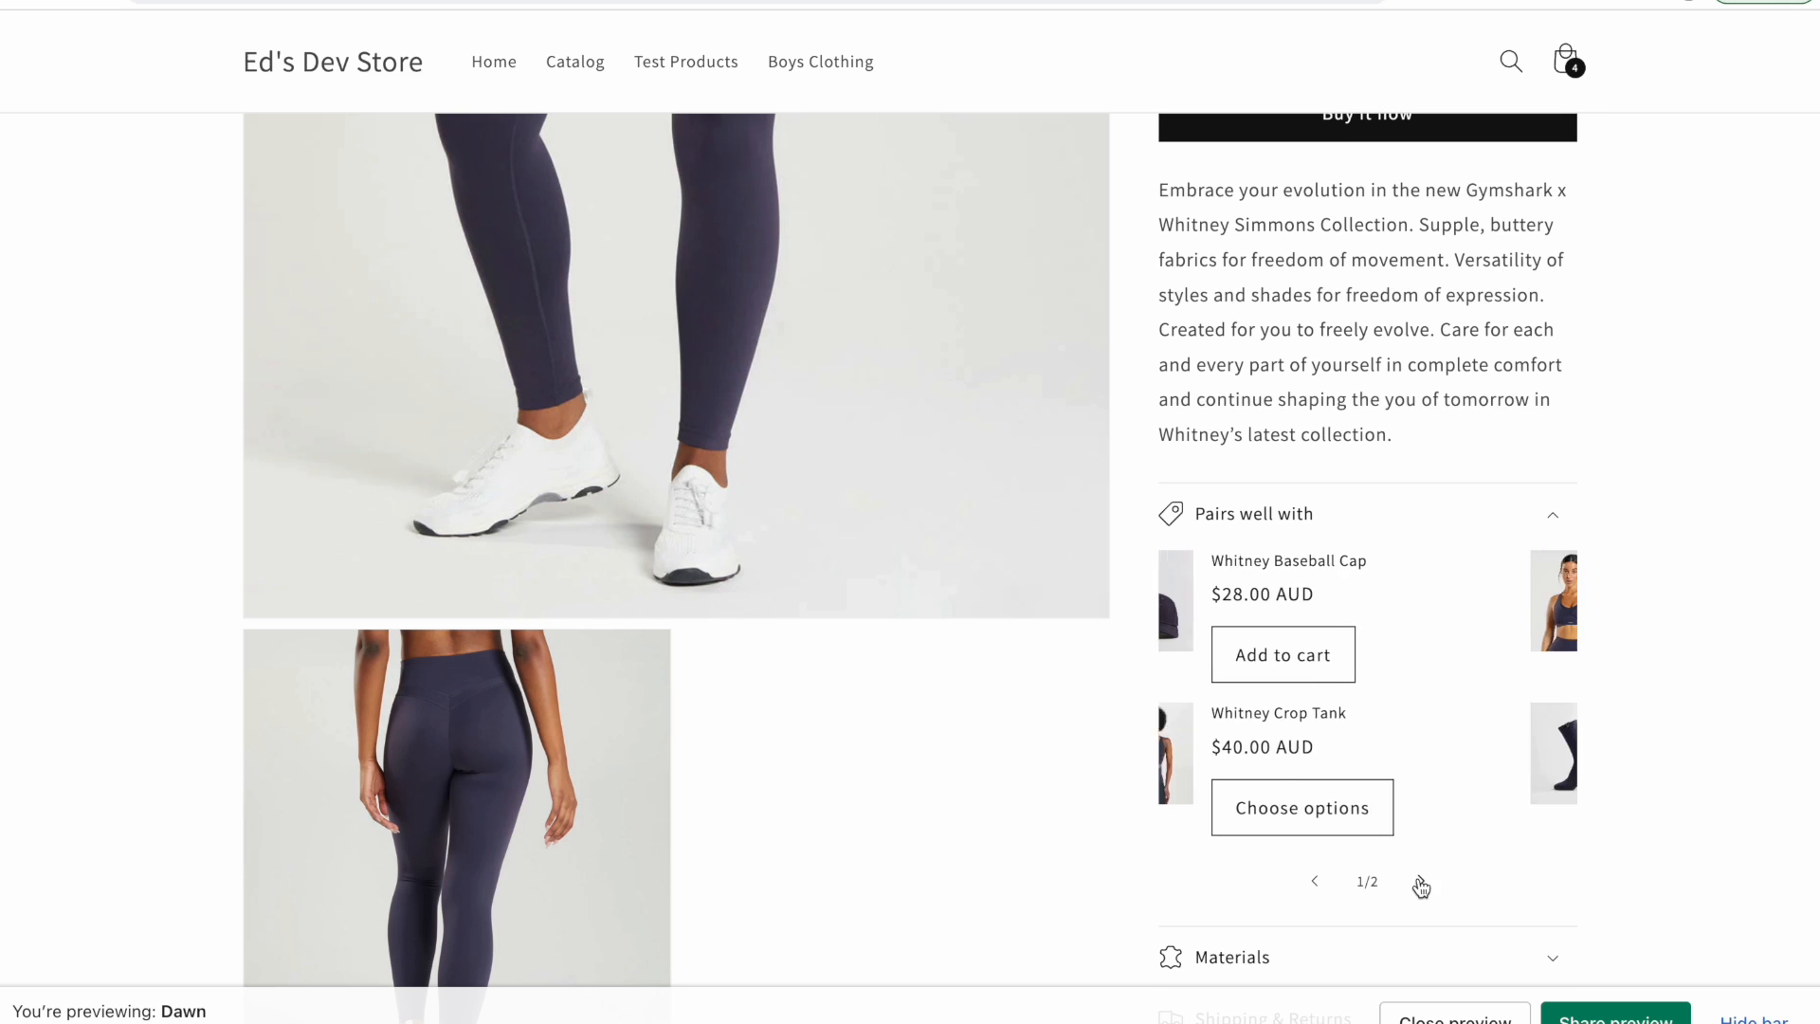
left_click(1314, 884)
left_click(1421, 881)
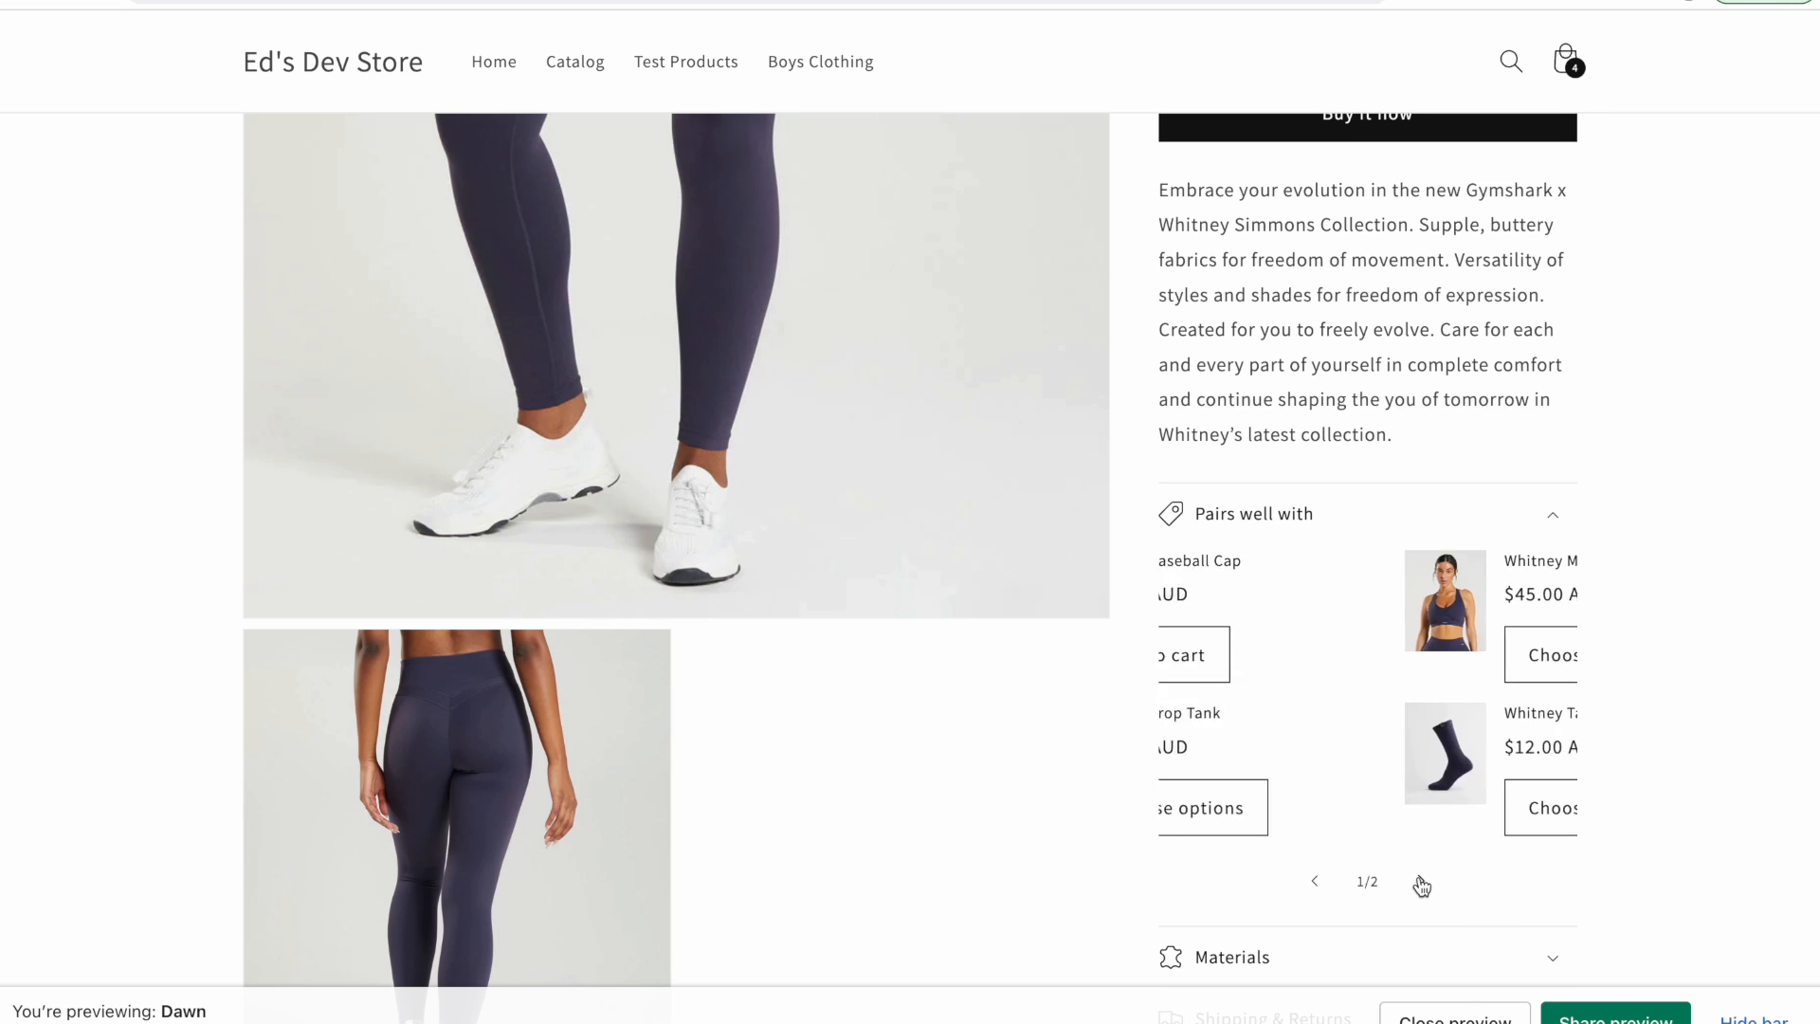
left_click(1314, 880)
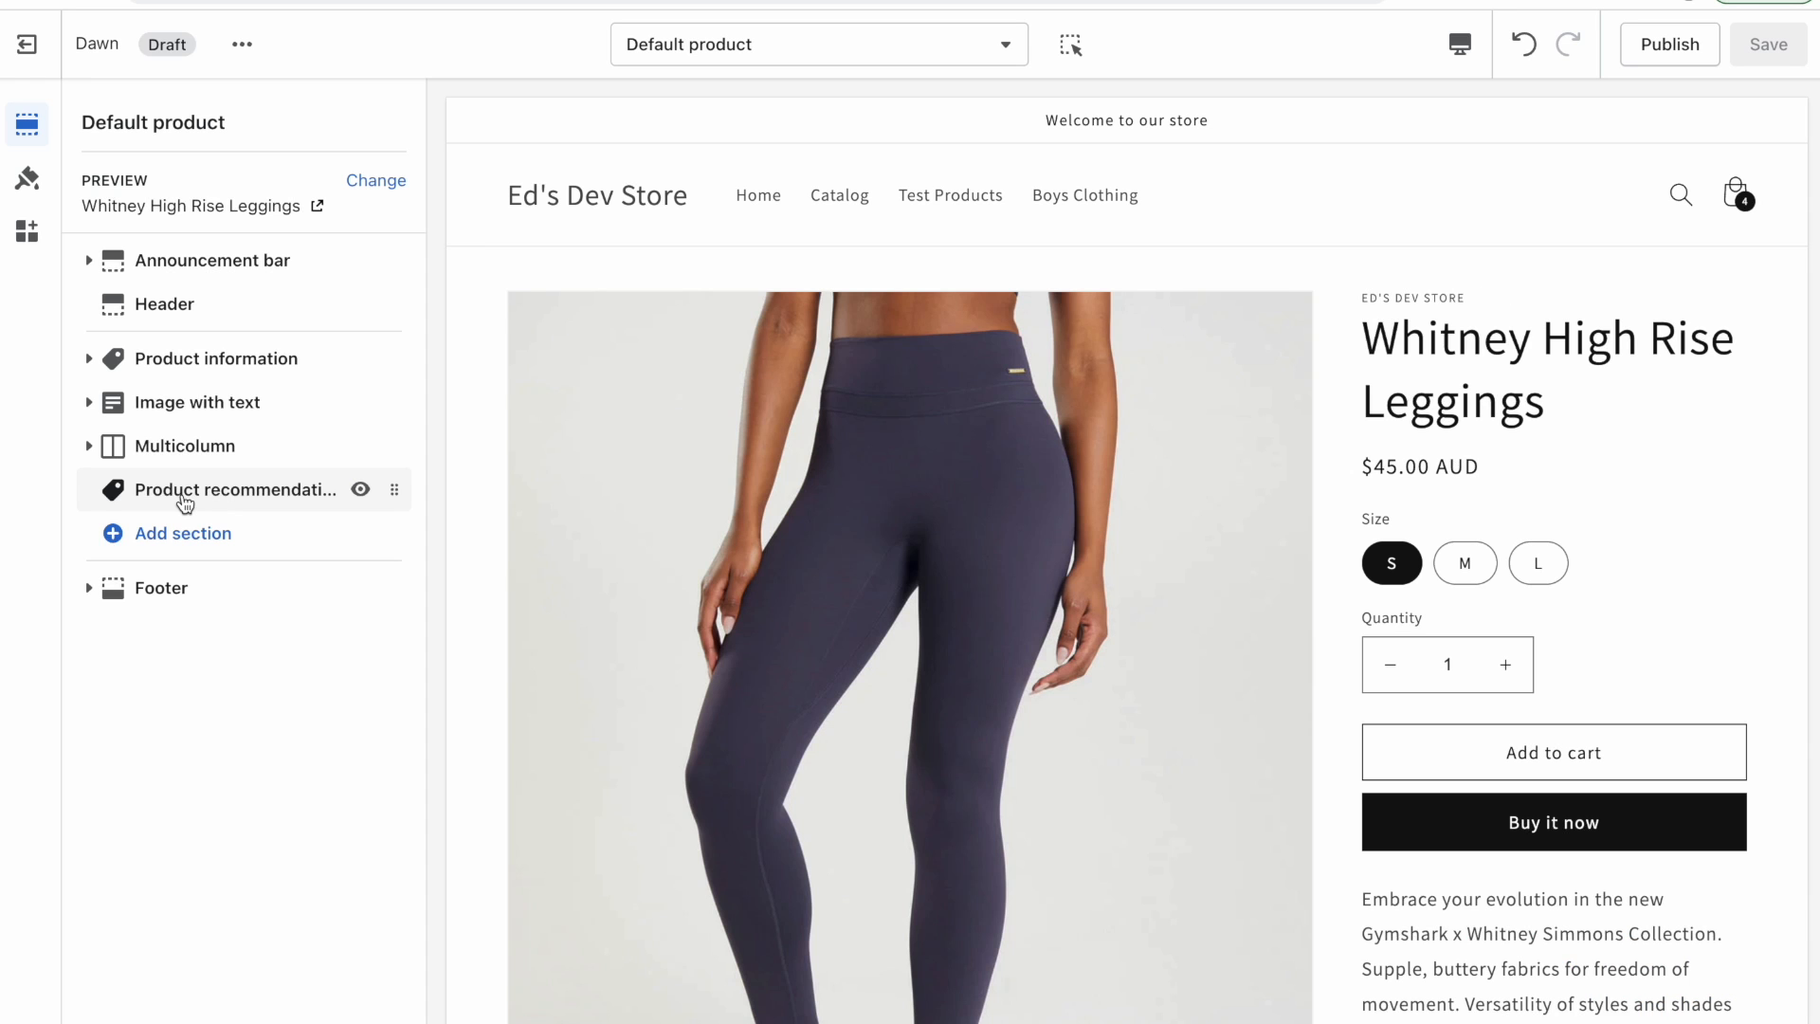
Open the Product recommendations section in the theme editor and review its settings and preview.
left_click(184, 503)
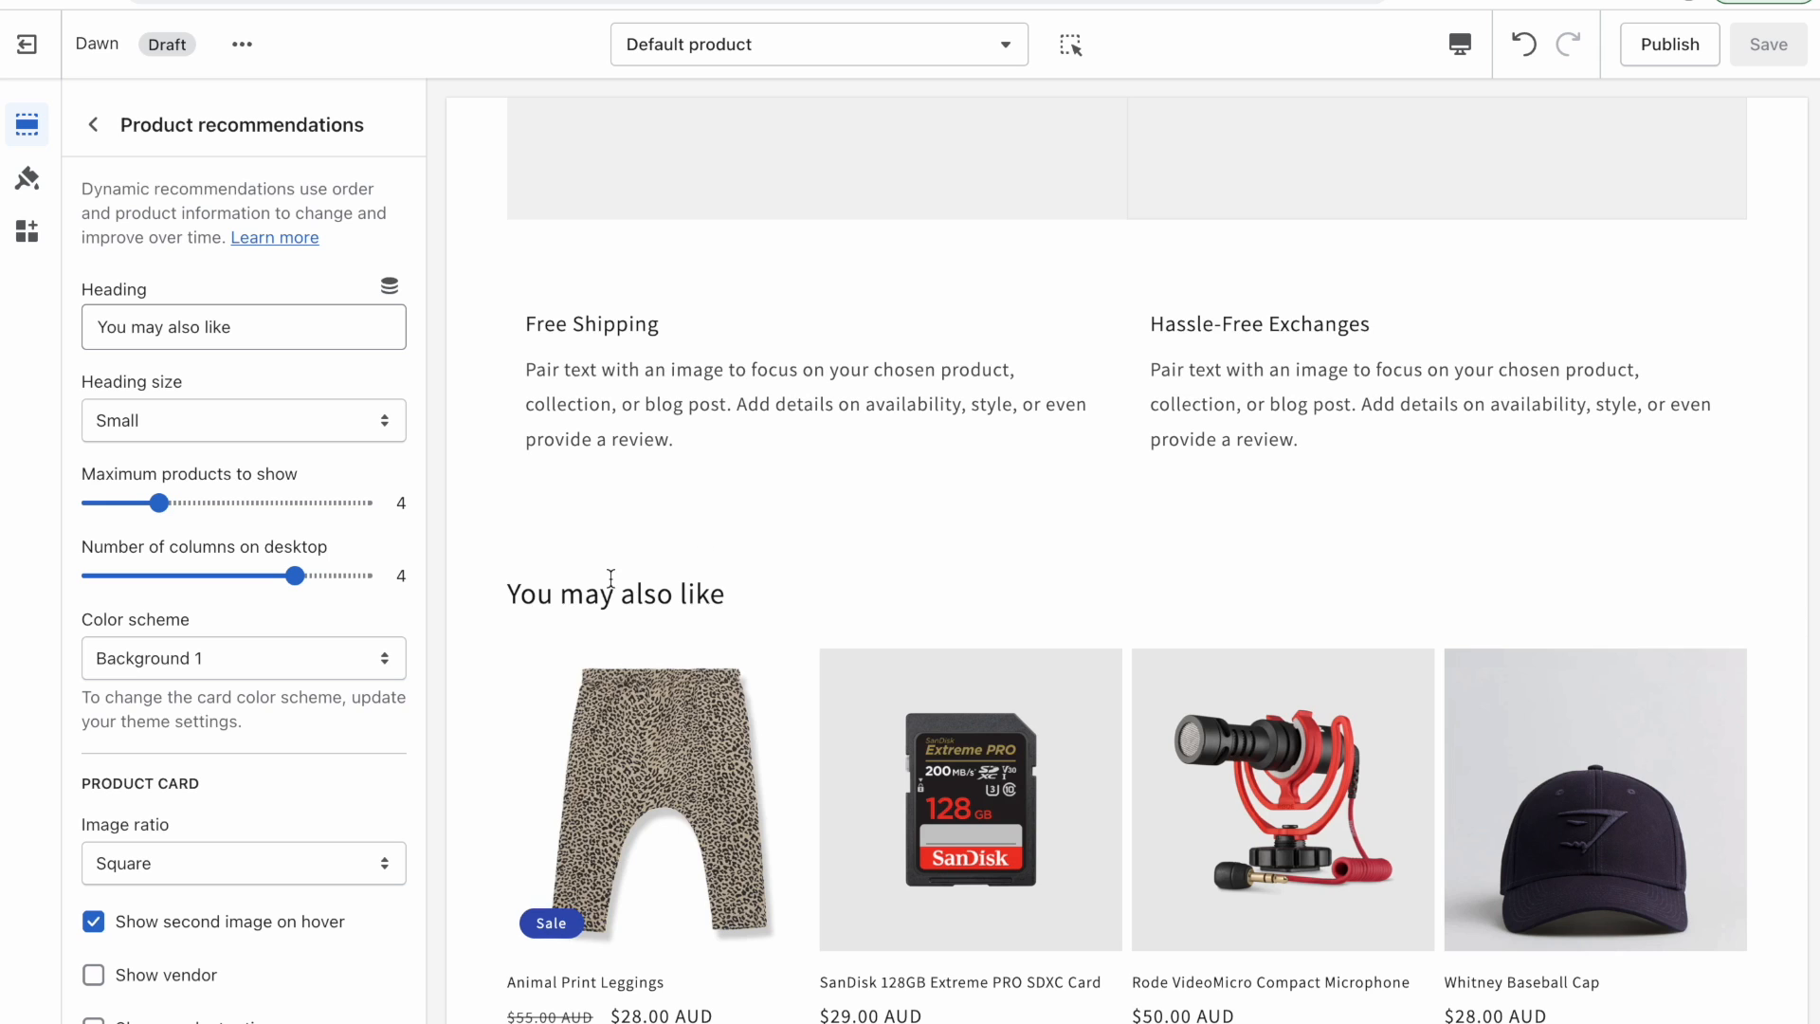
scroll(625, 573, "down", 1)
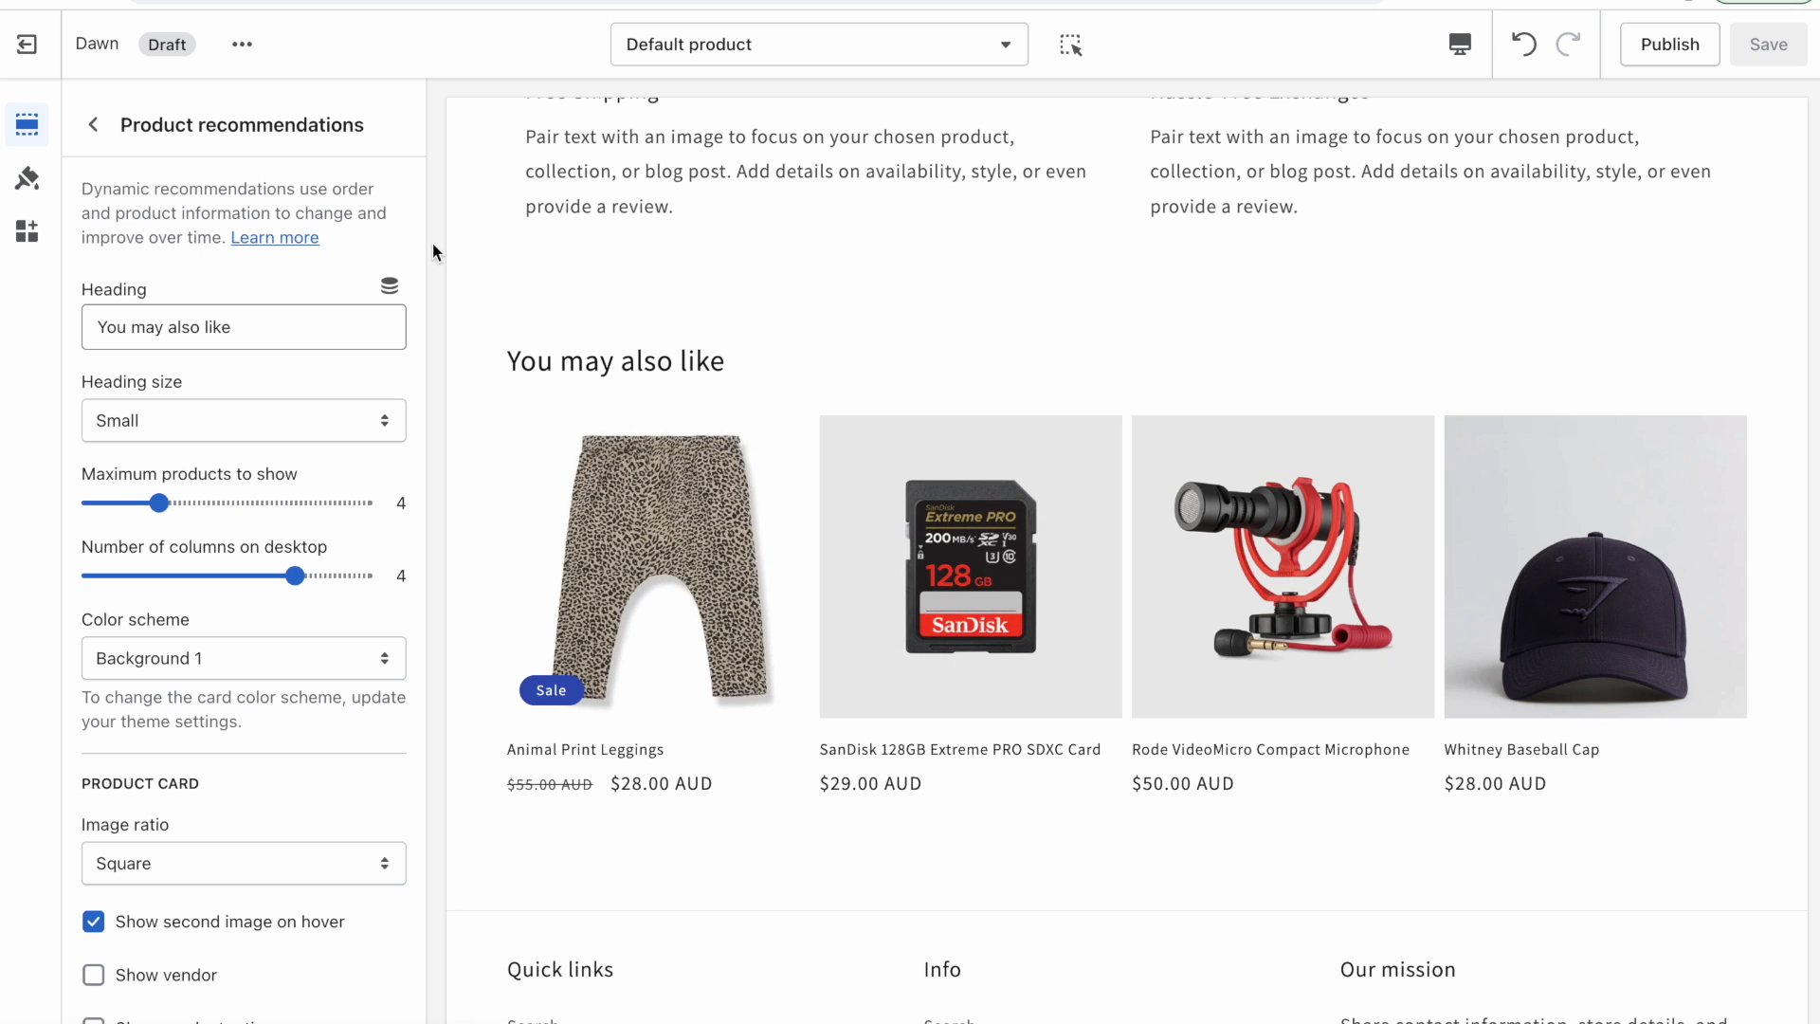
left_click(93, 124)
left_click(193, 494)
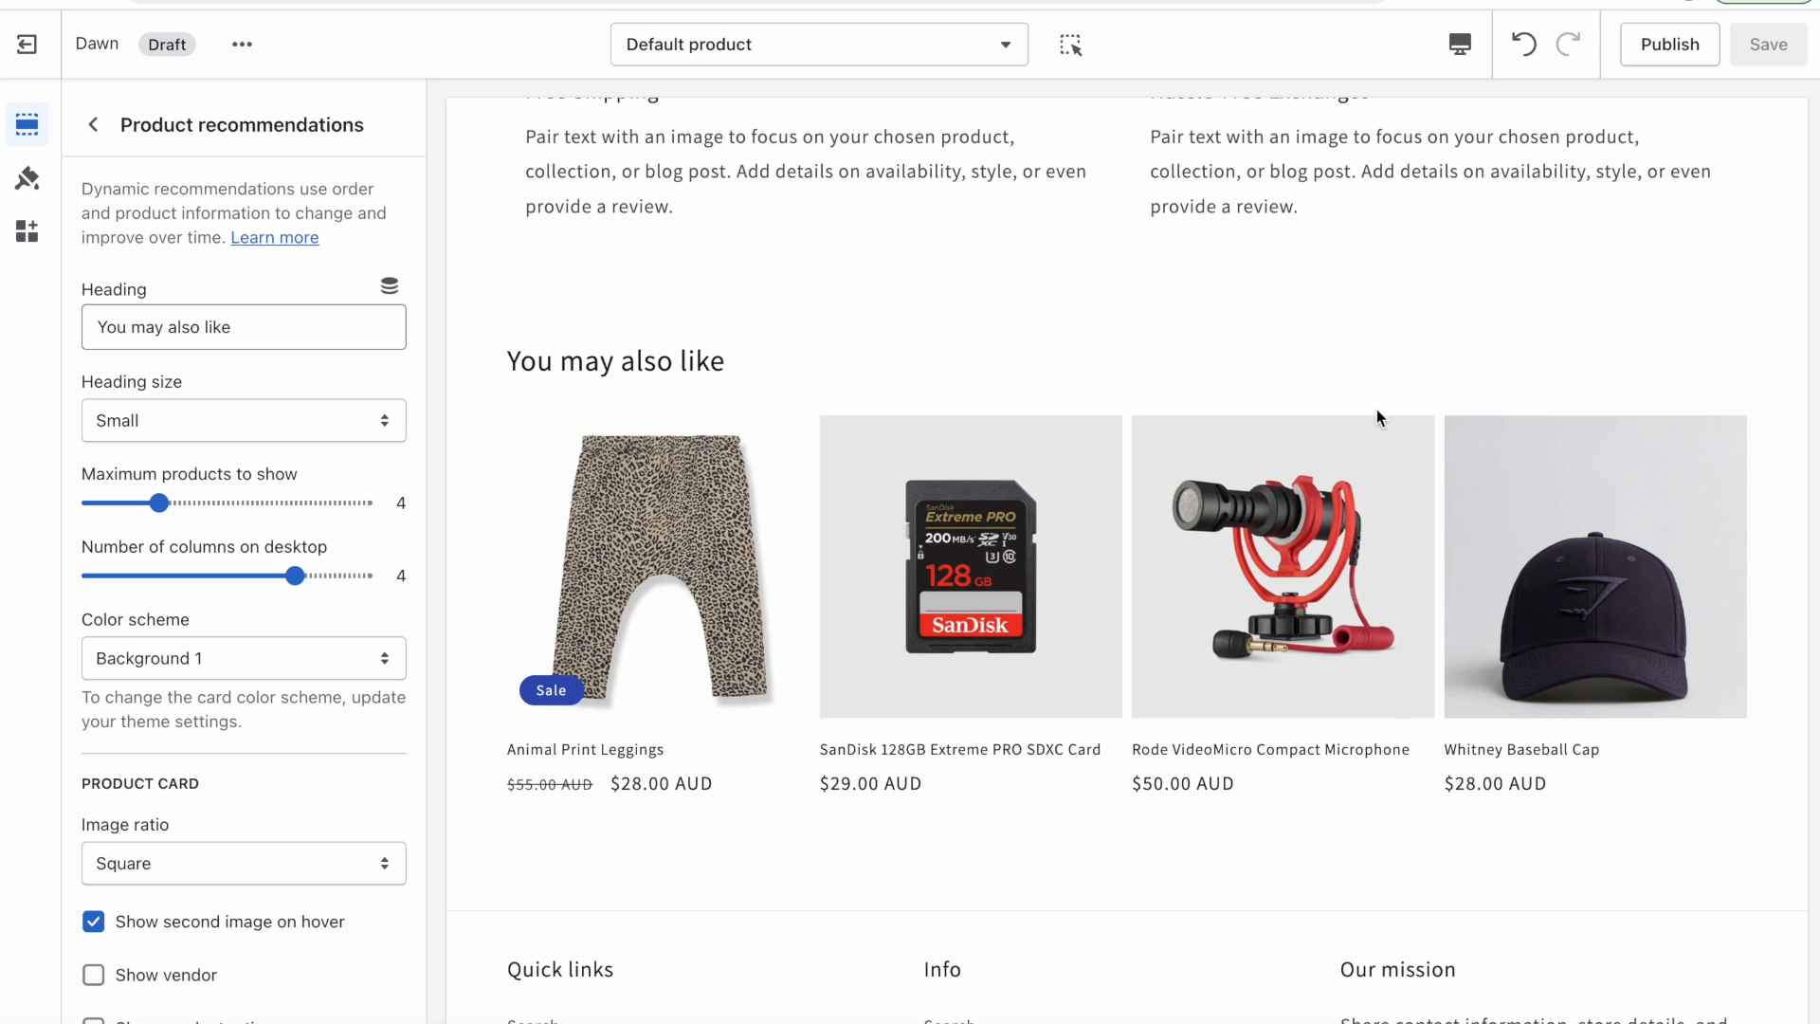
scroll(1540, 639, "up", 5)
scroll(1540, 639, "down", 10)
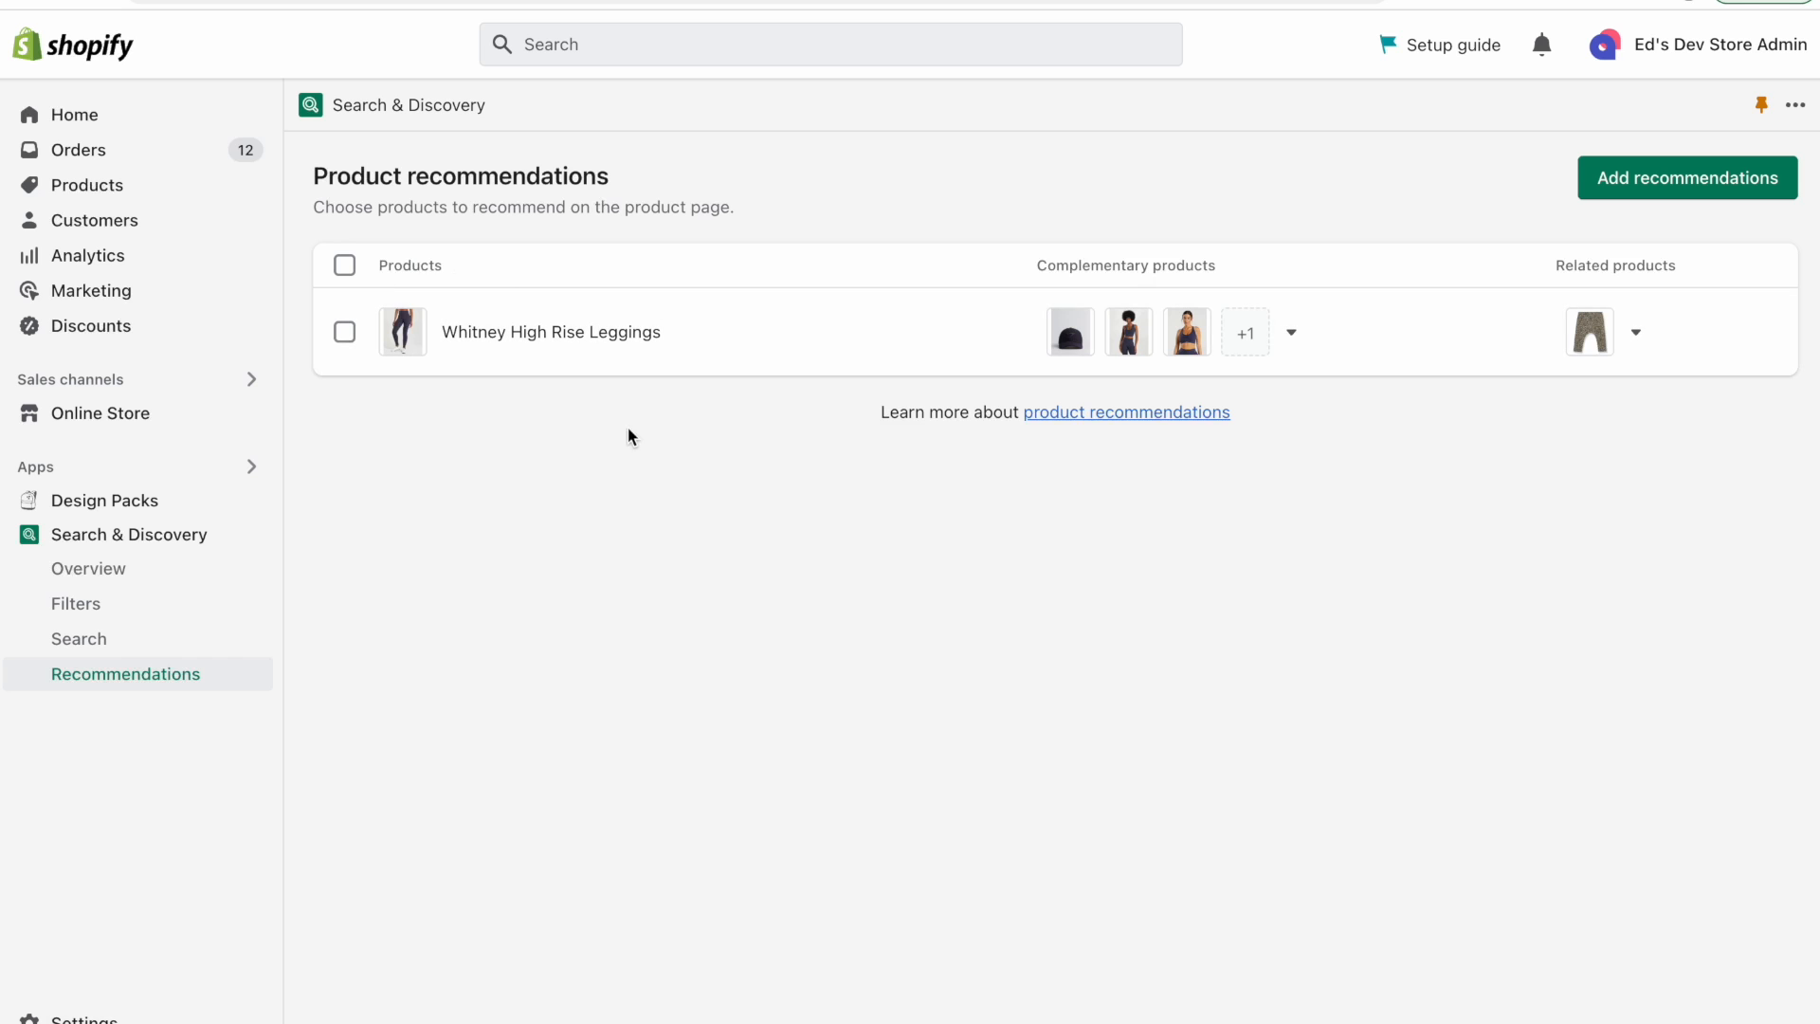
Open the Whitney High Rise Leggings recommendation to review its complementary products.
left_click(588, 351)
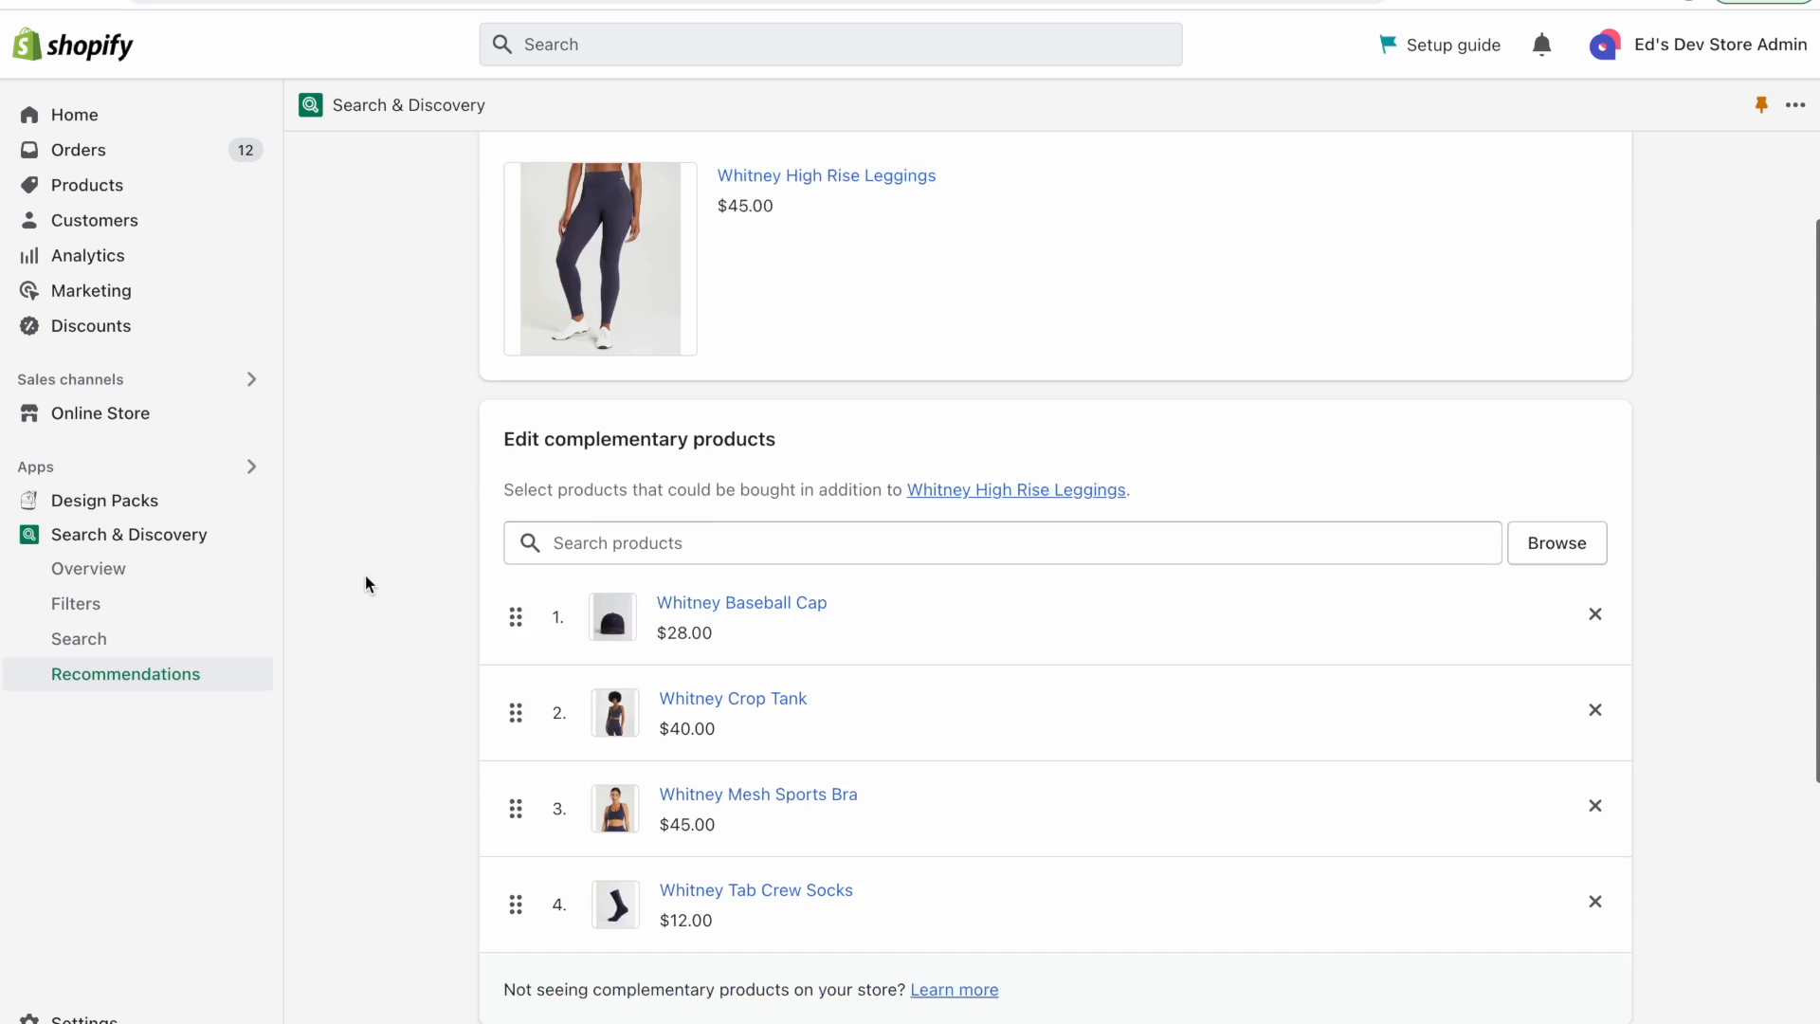
scroll(365, 575, "down", 10)
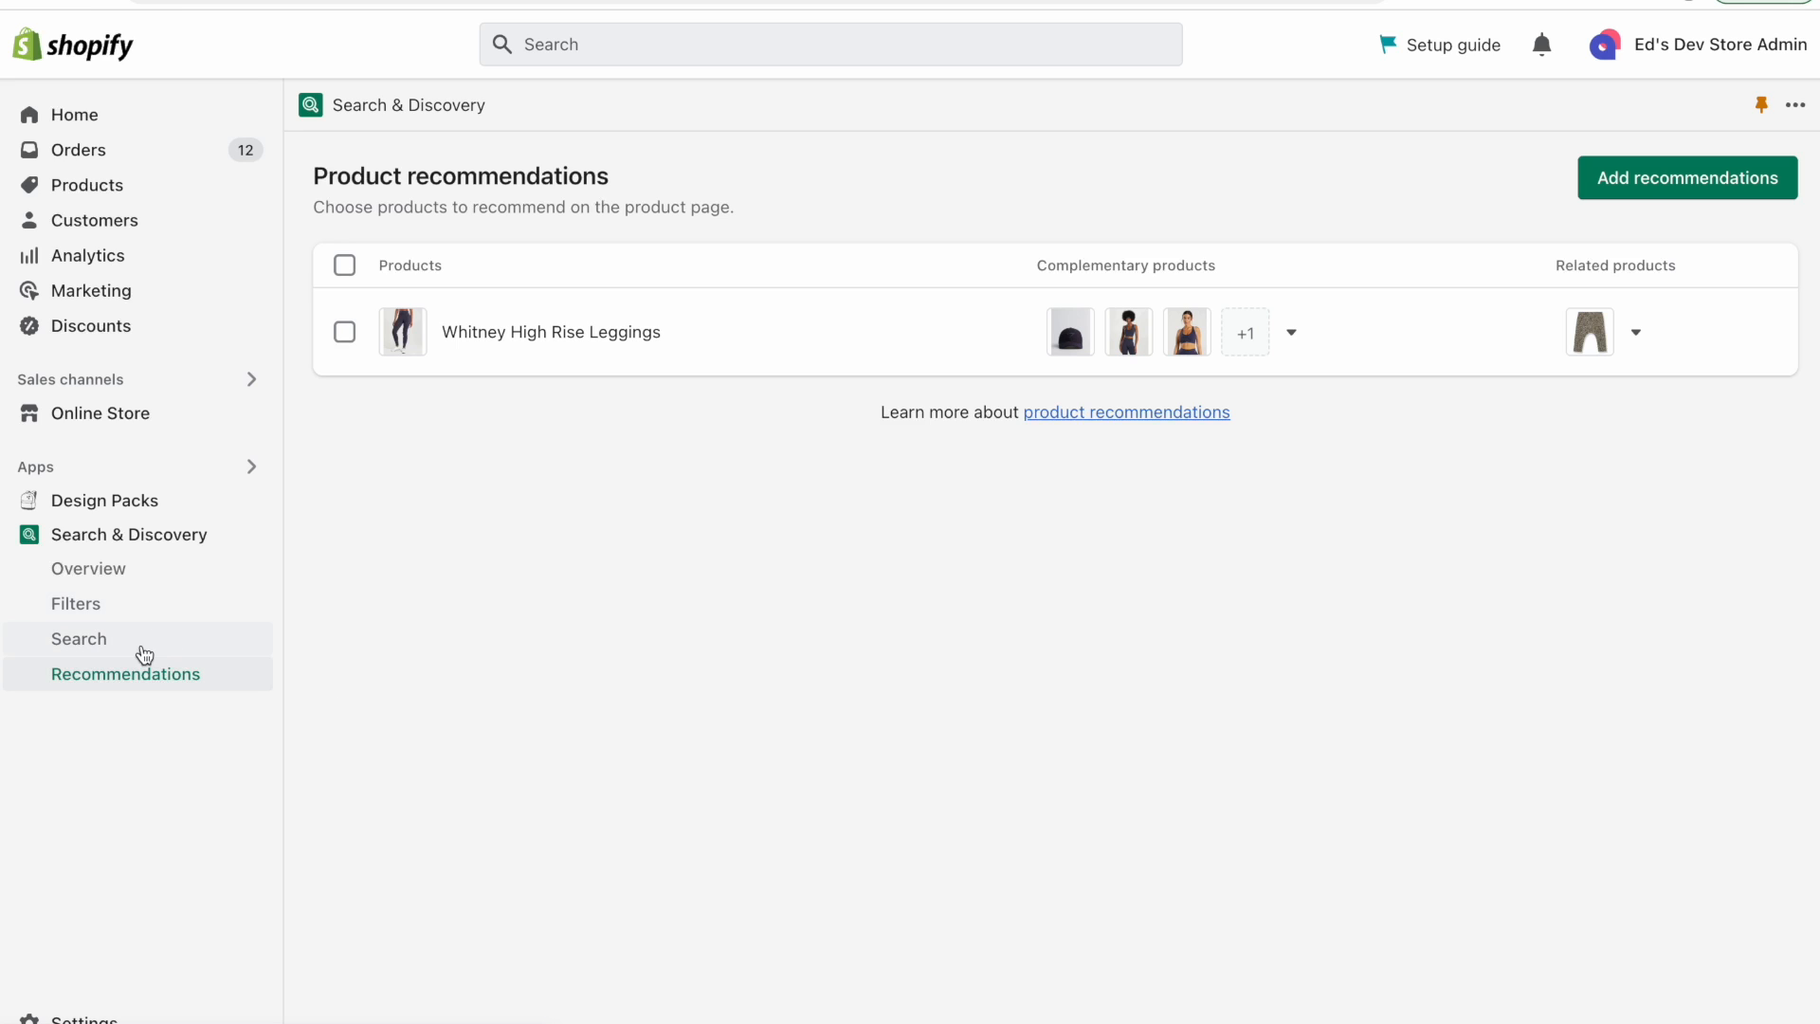
left_click(140, 608)
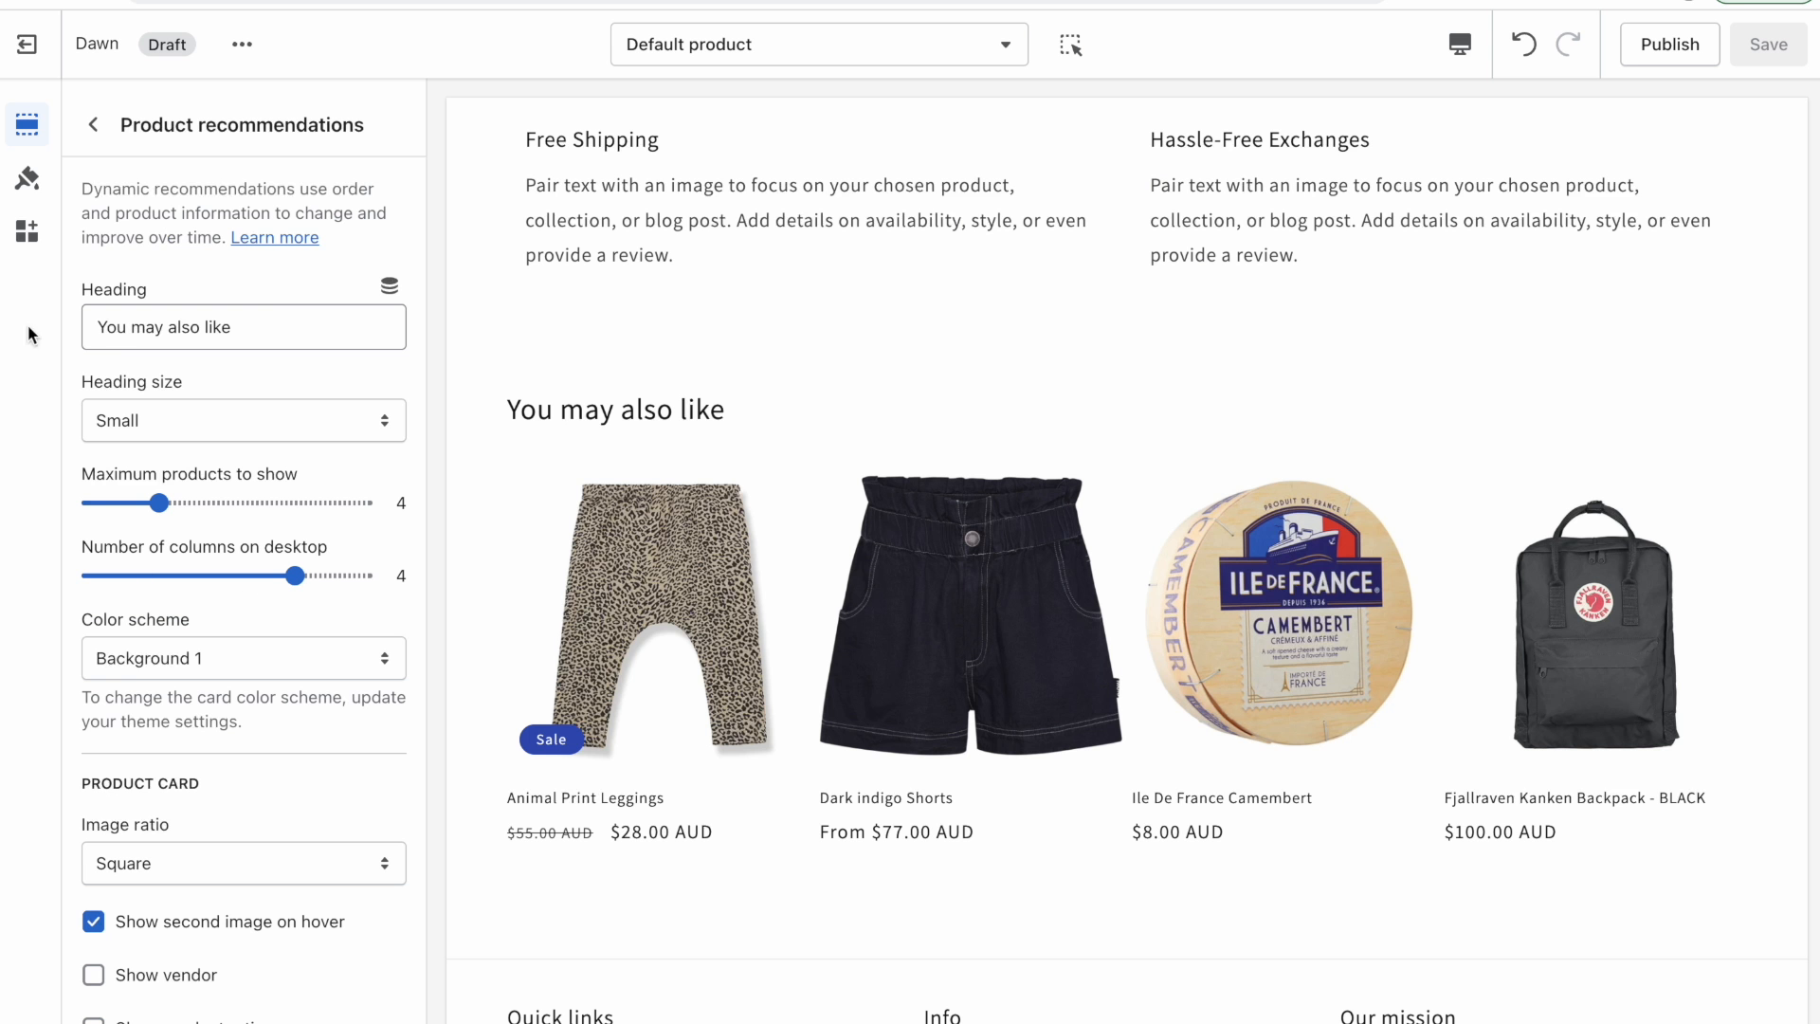
Open Edit filters and scroll through the available product, option and metafield filters.
left_click(83, 127)
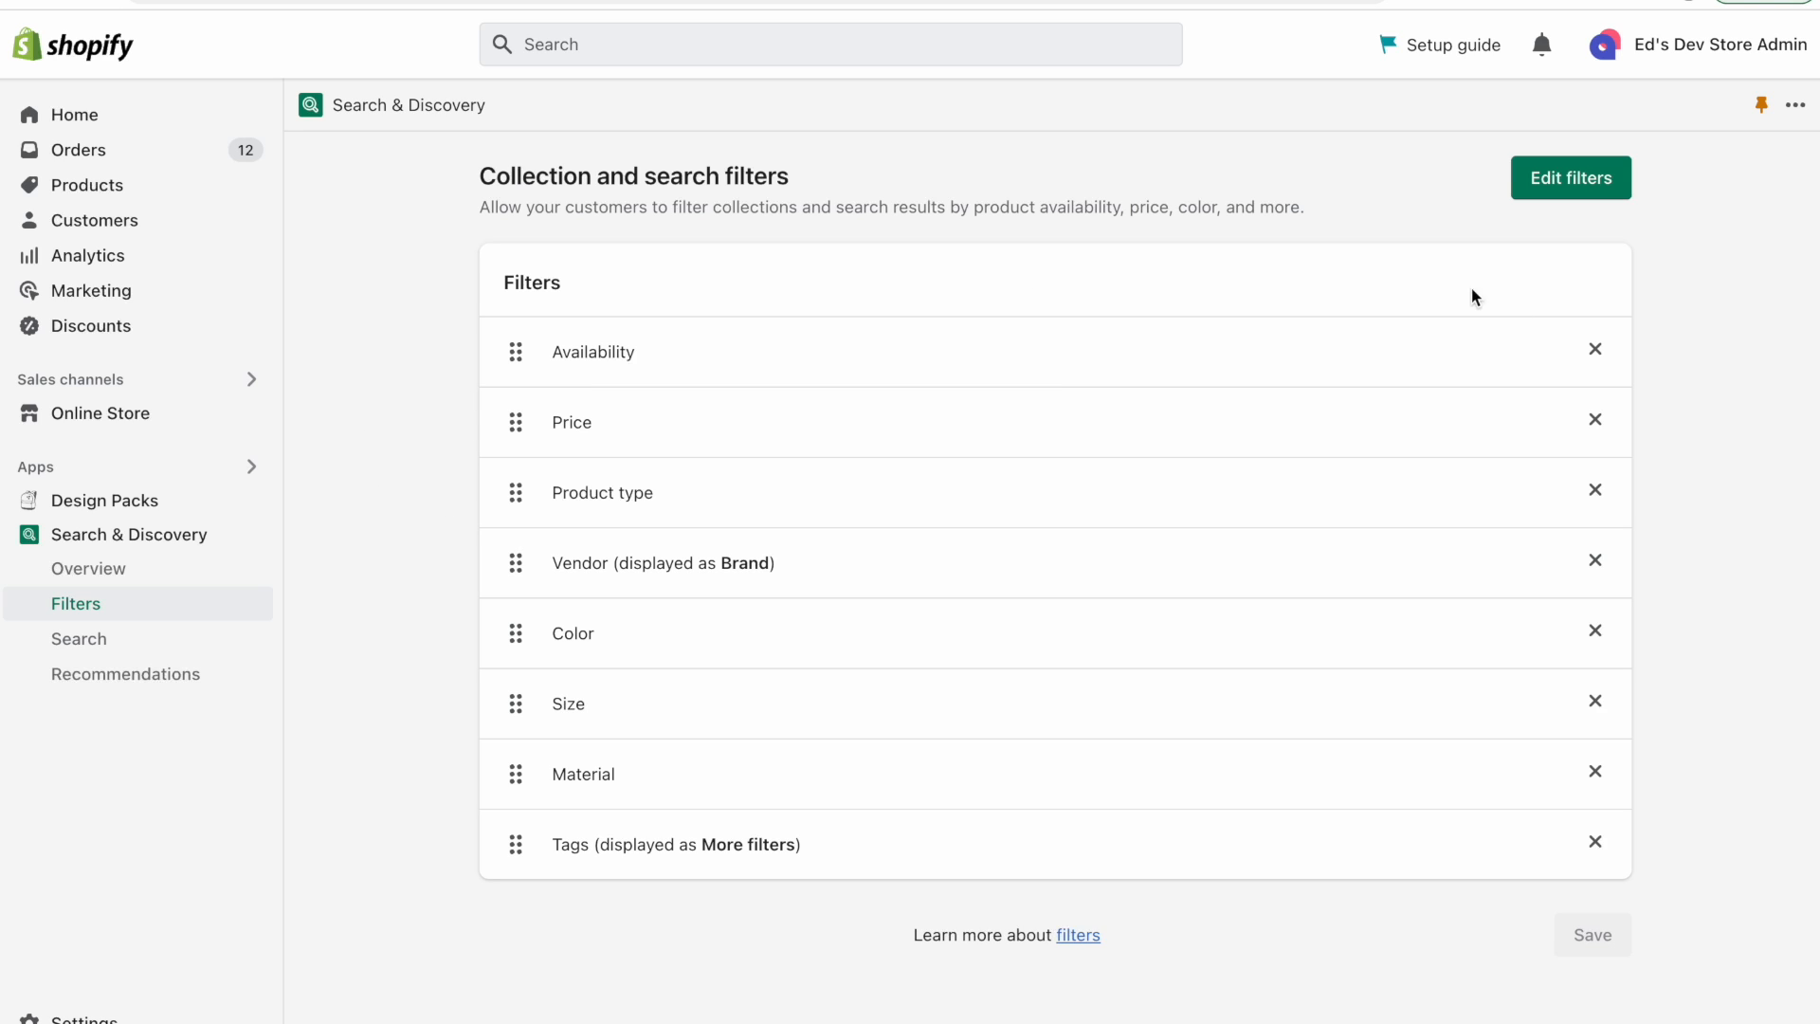
left_click(1581, 194)
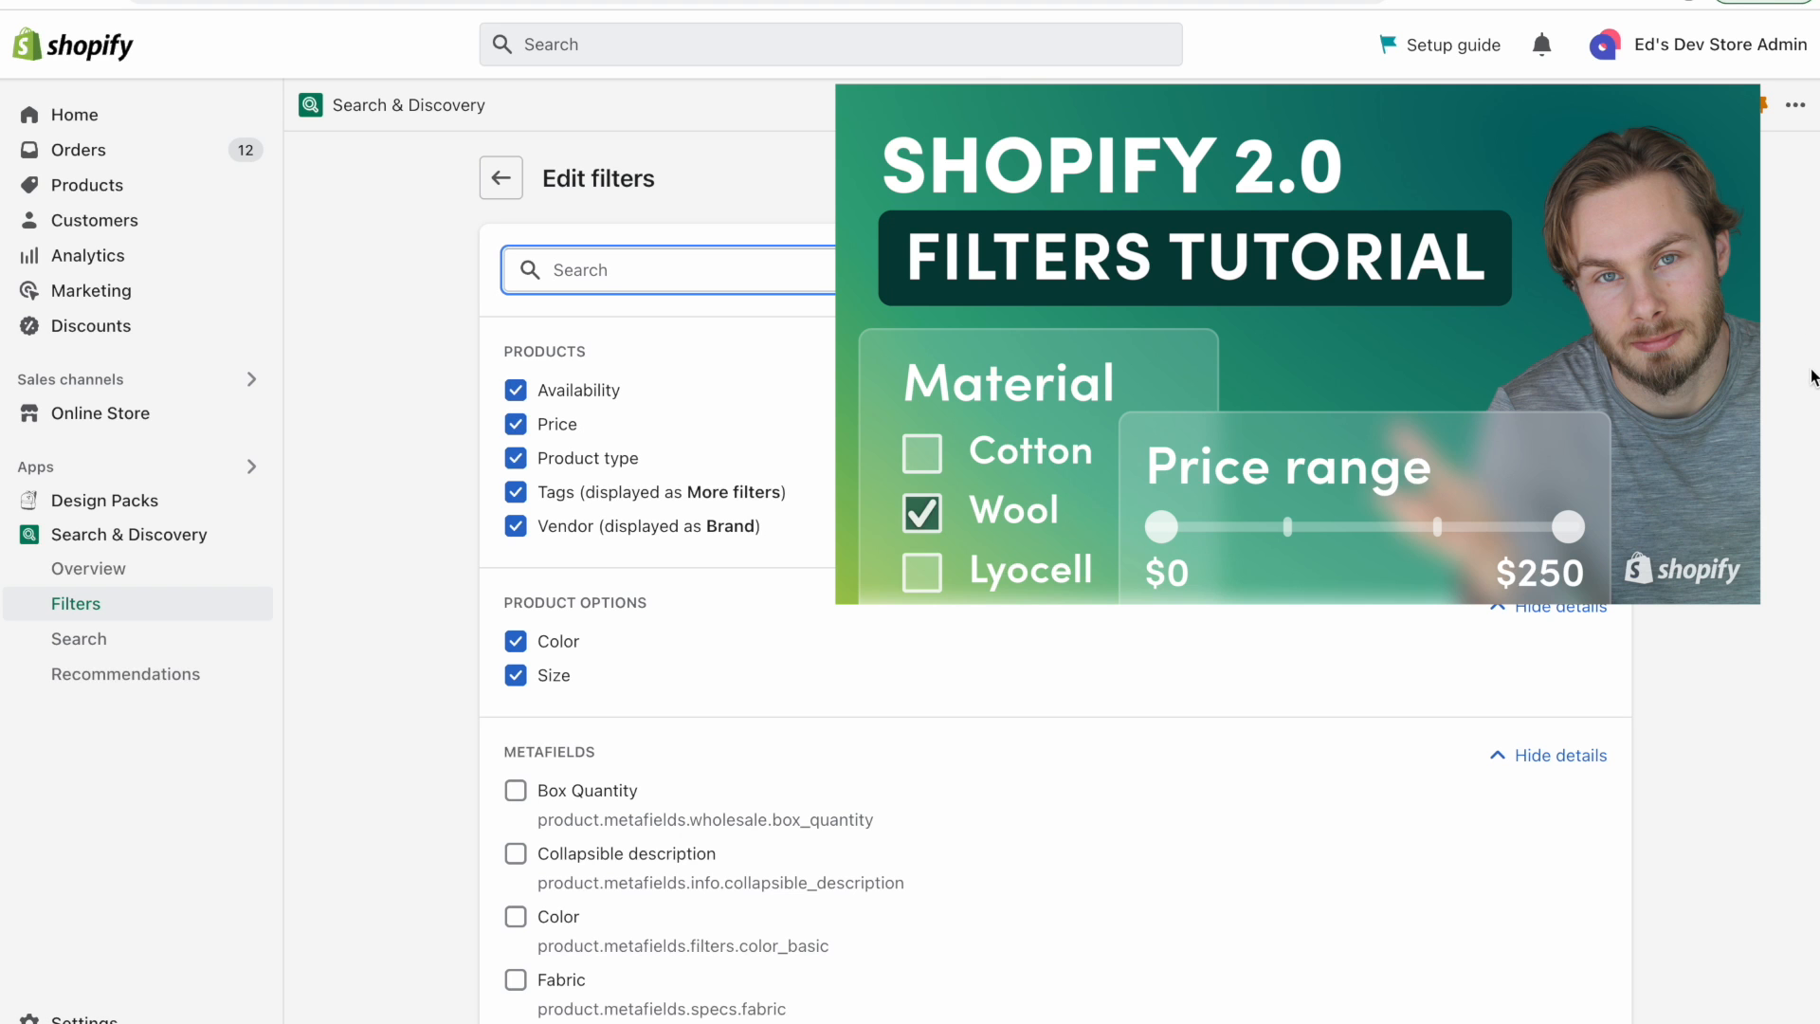
scroll(1812, 377, "down", 1)
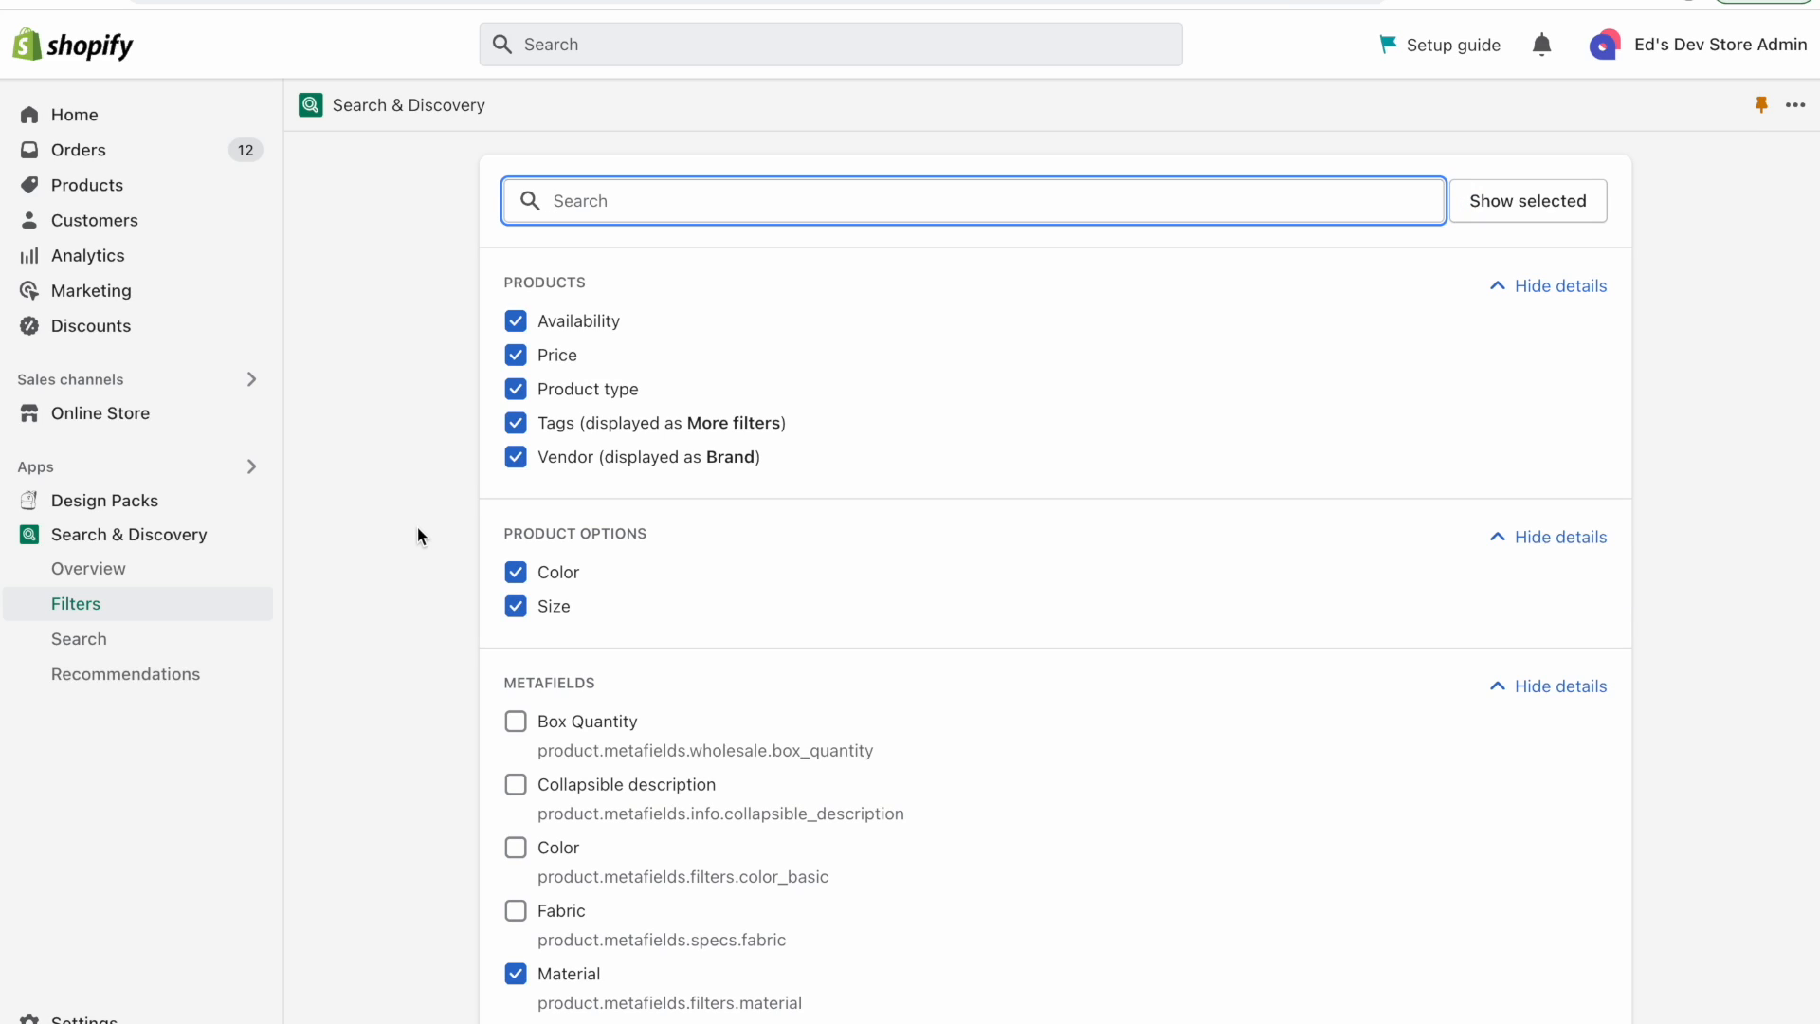
scroll(417, 527, "down", 1)
scroll(468, 264, "up", 1)
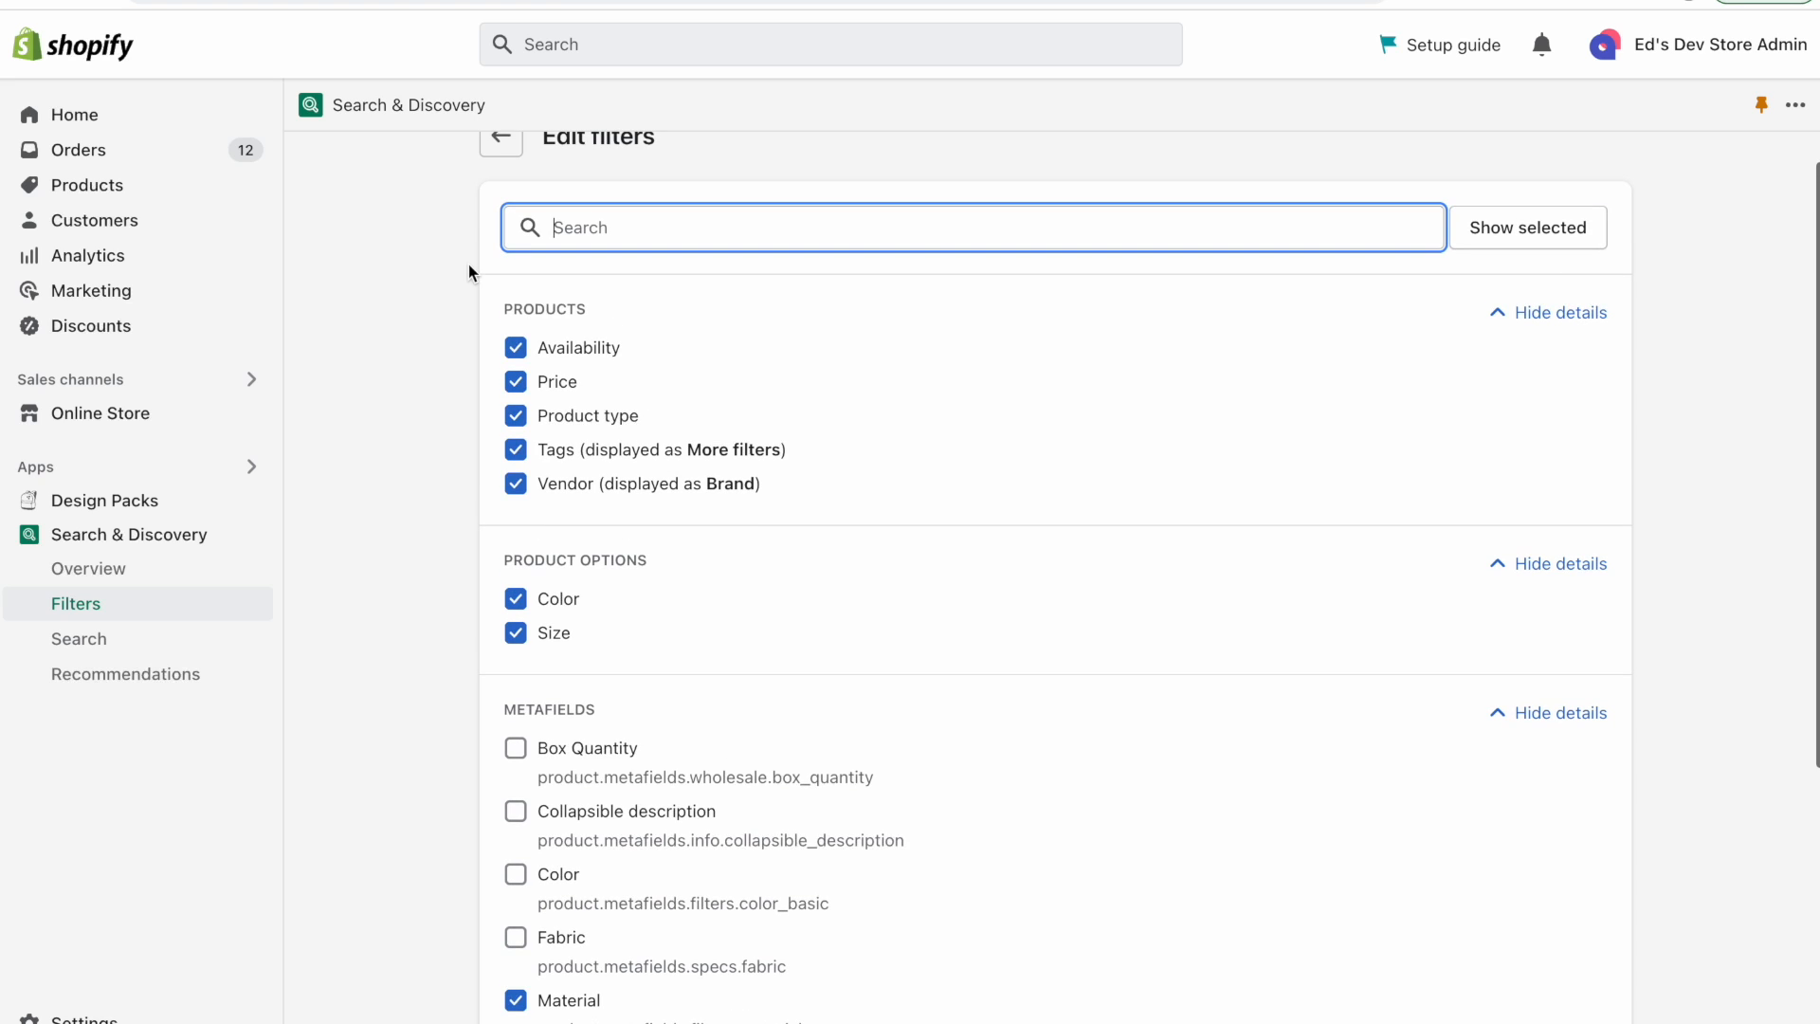
scroll(383, 400, "up", 1)
Open Online Store navigation and review its collection and search filters section.
left_click(97, 411)
left_click(100, 551)
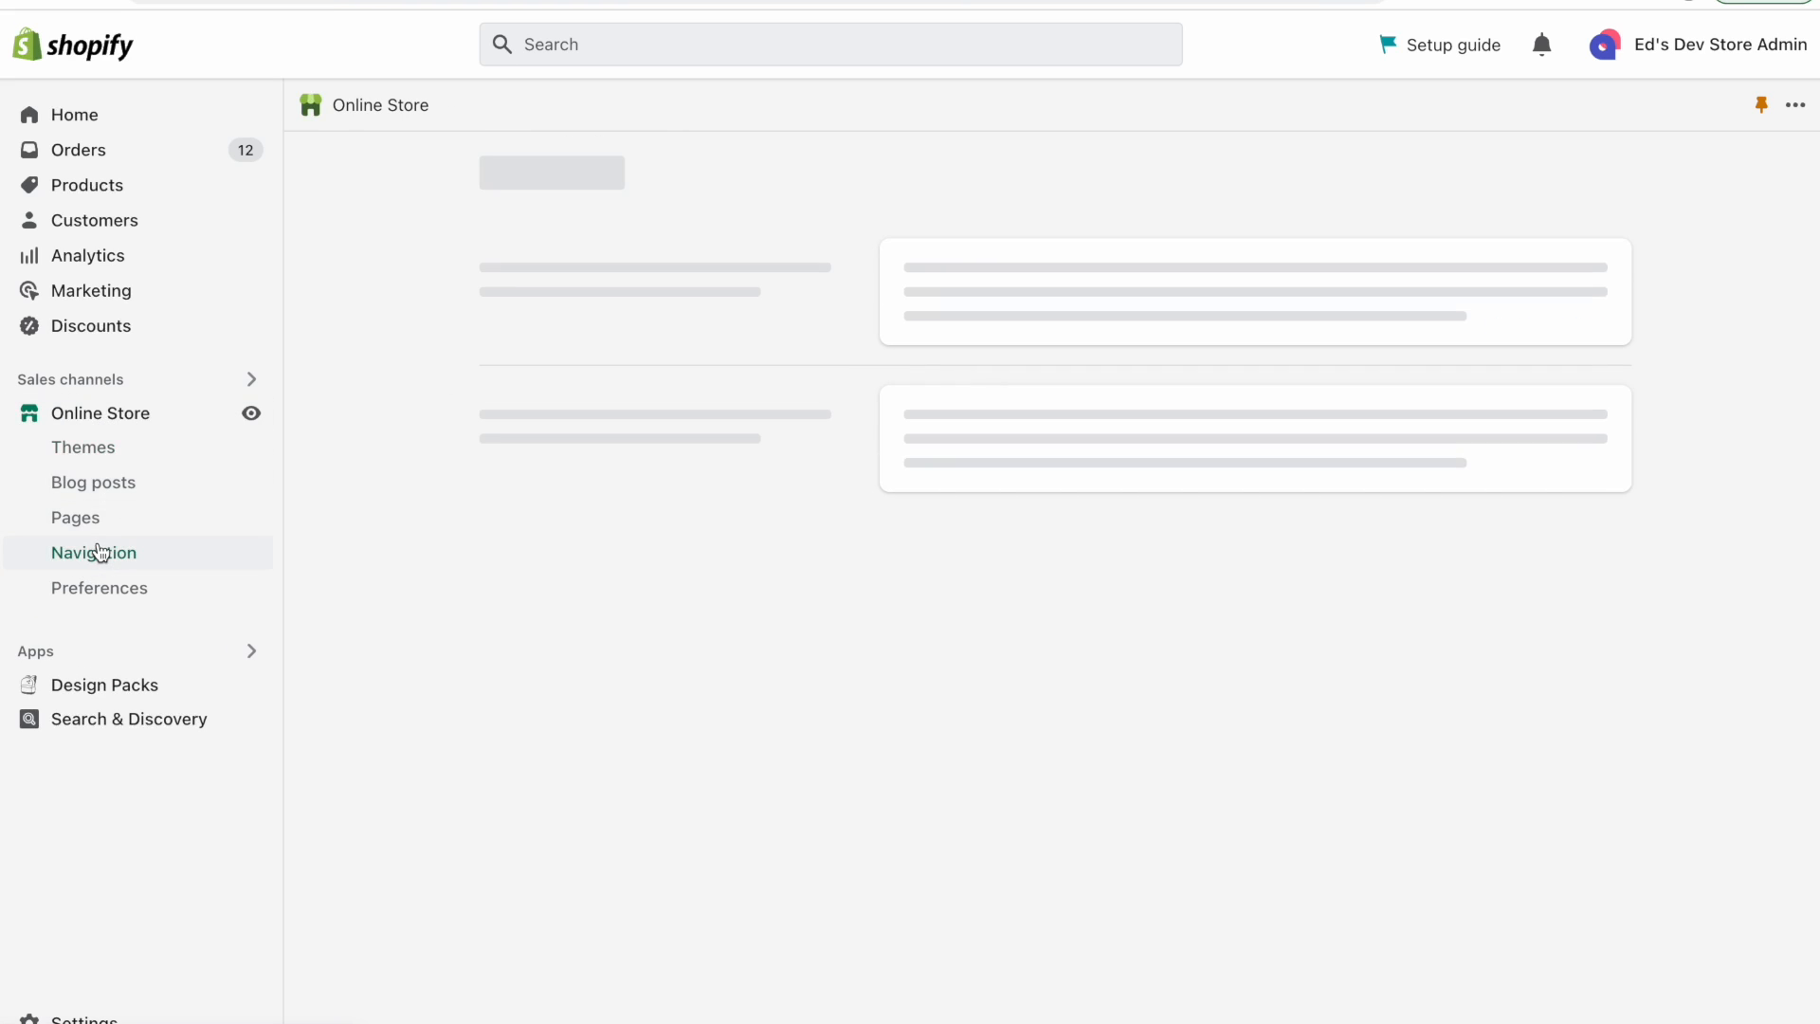
scroll(411, 747, "down", 5)
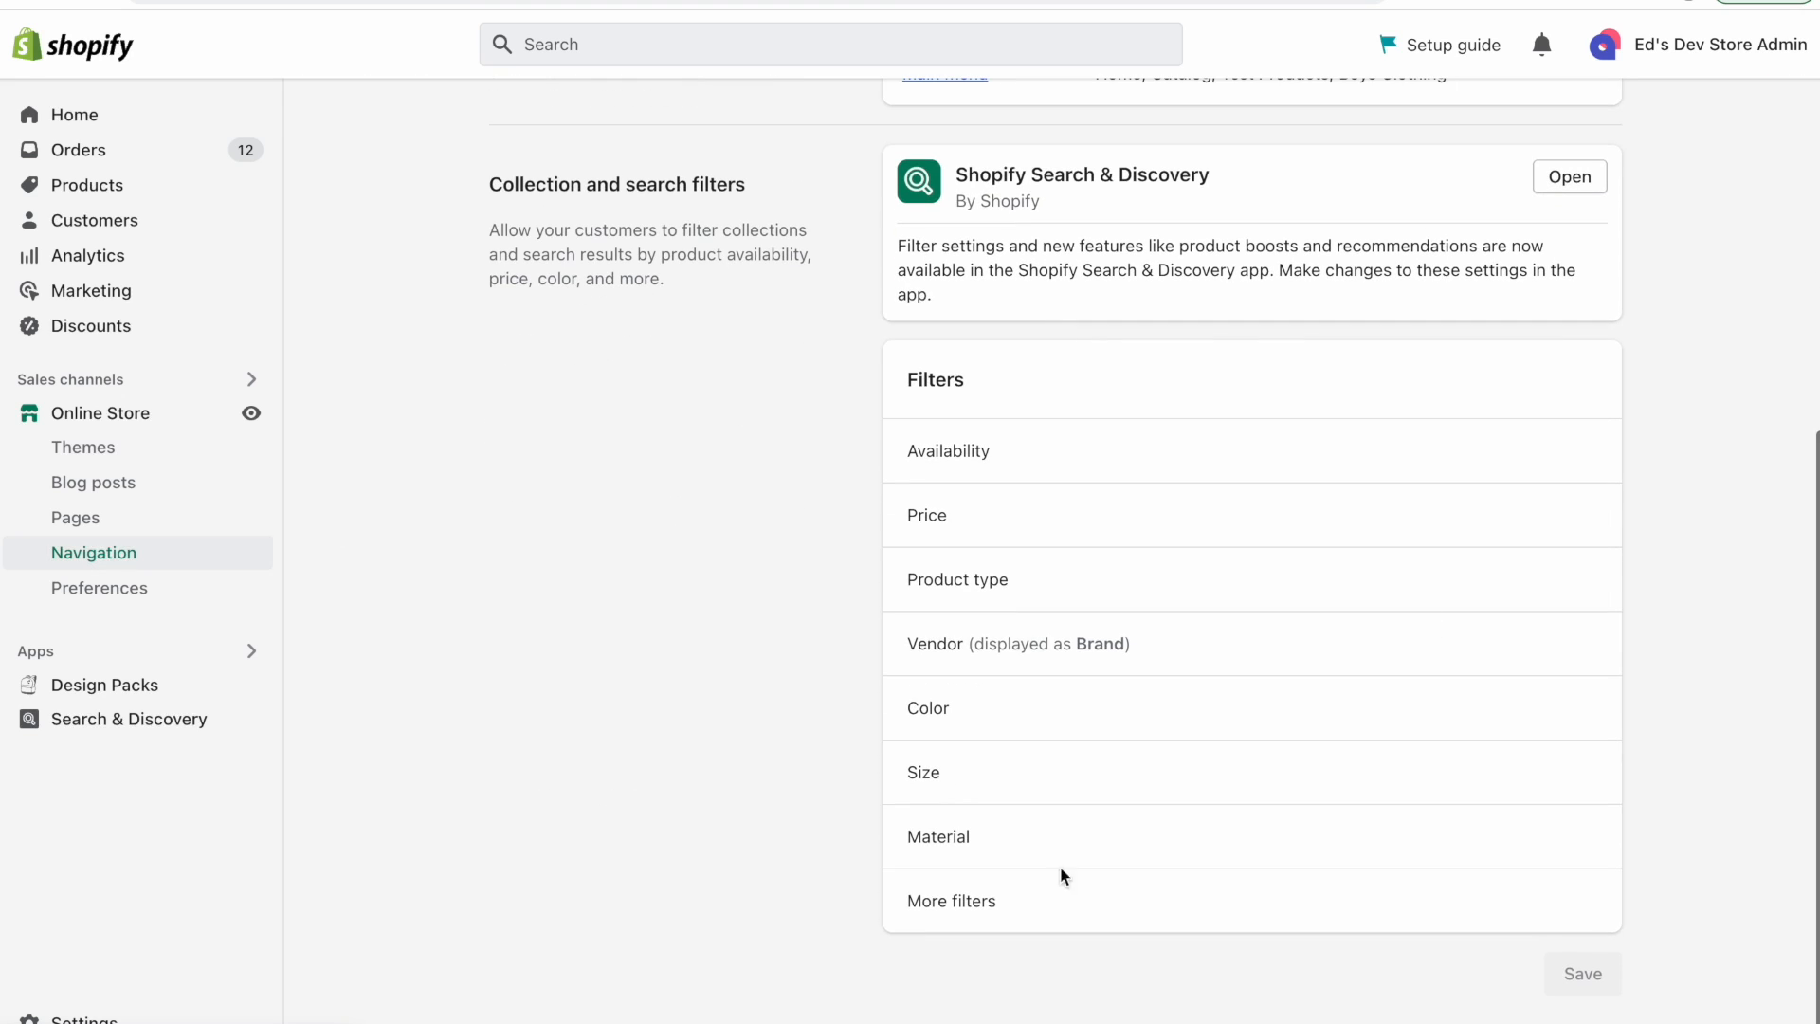
scroll(1175, 564, "up", 2)
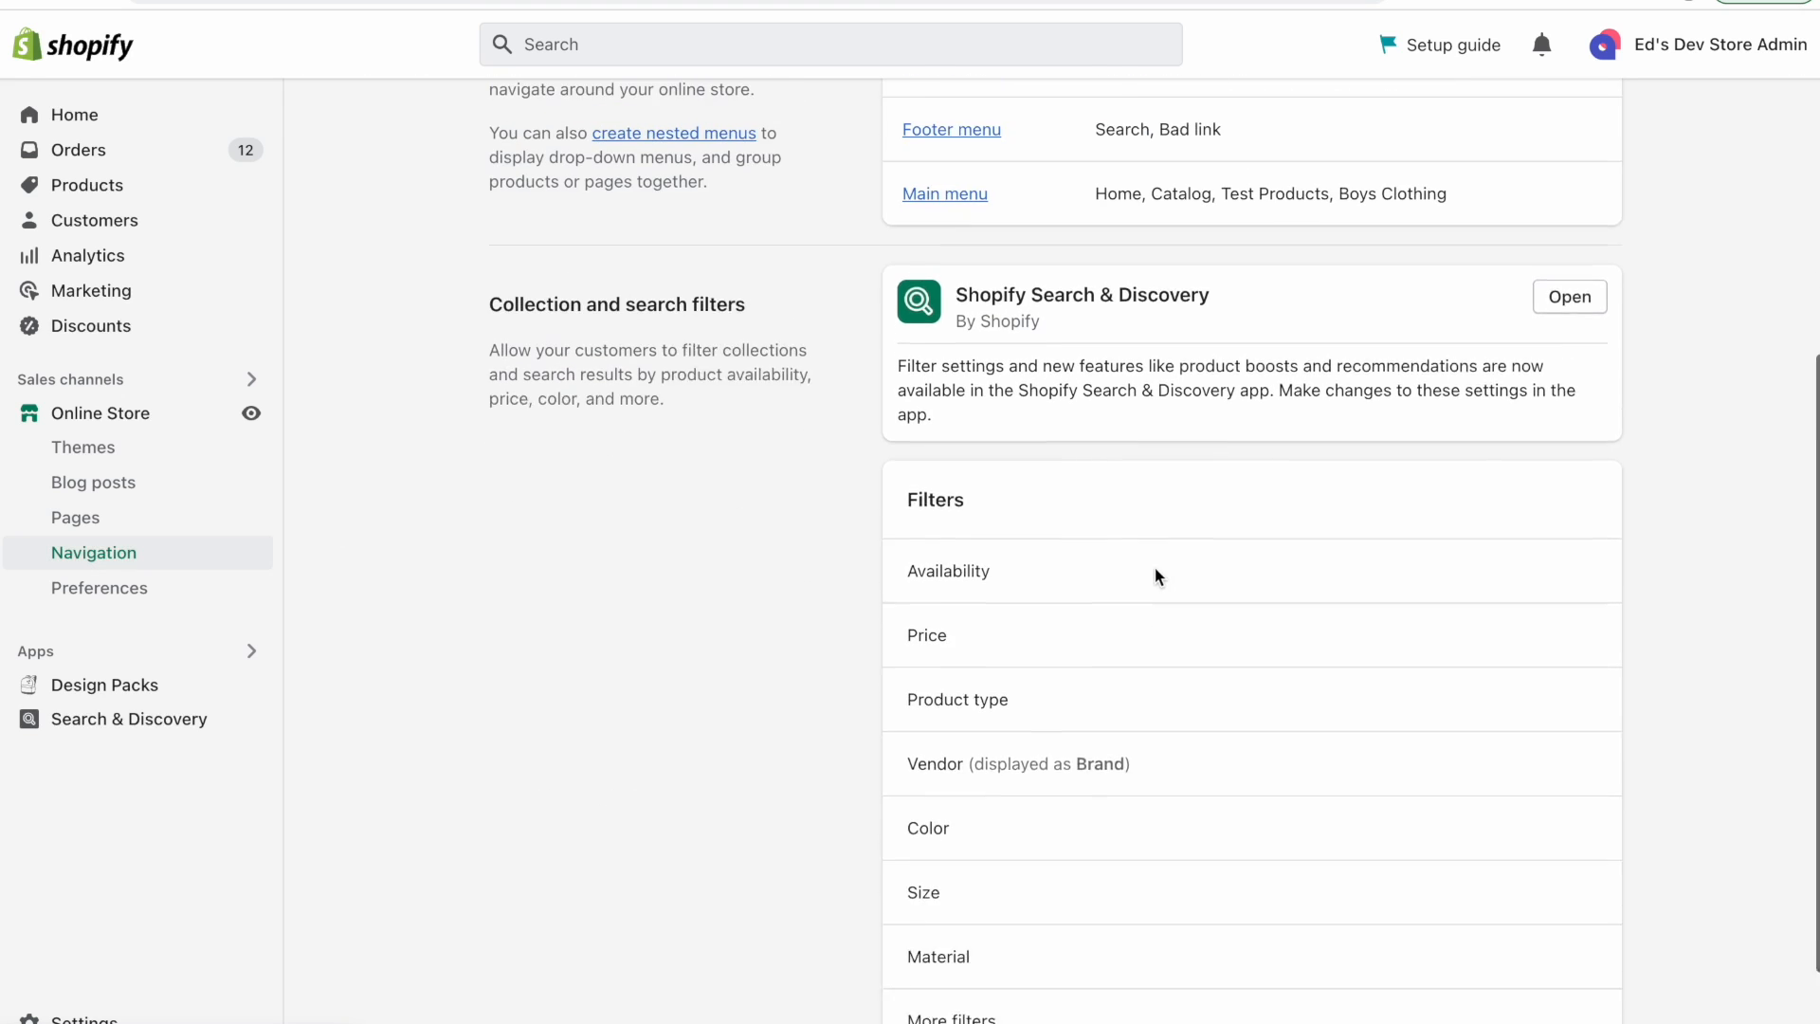
Open the Search & Discovery app from the navigation page and review the Edit filters list.
left_click(1539, 339)
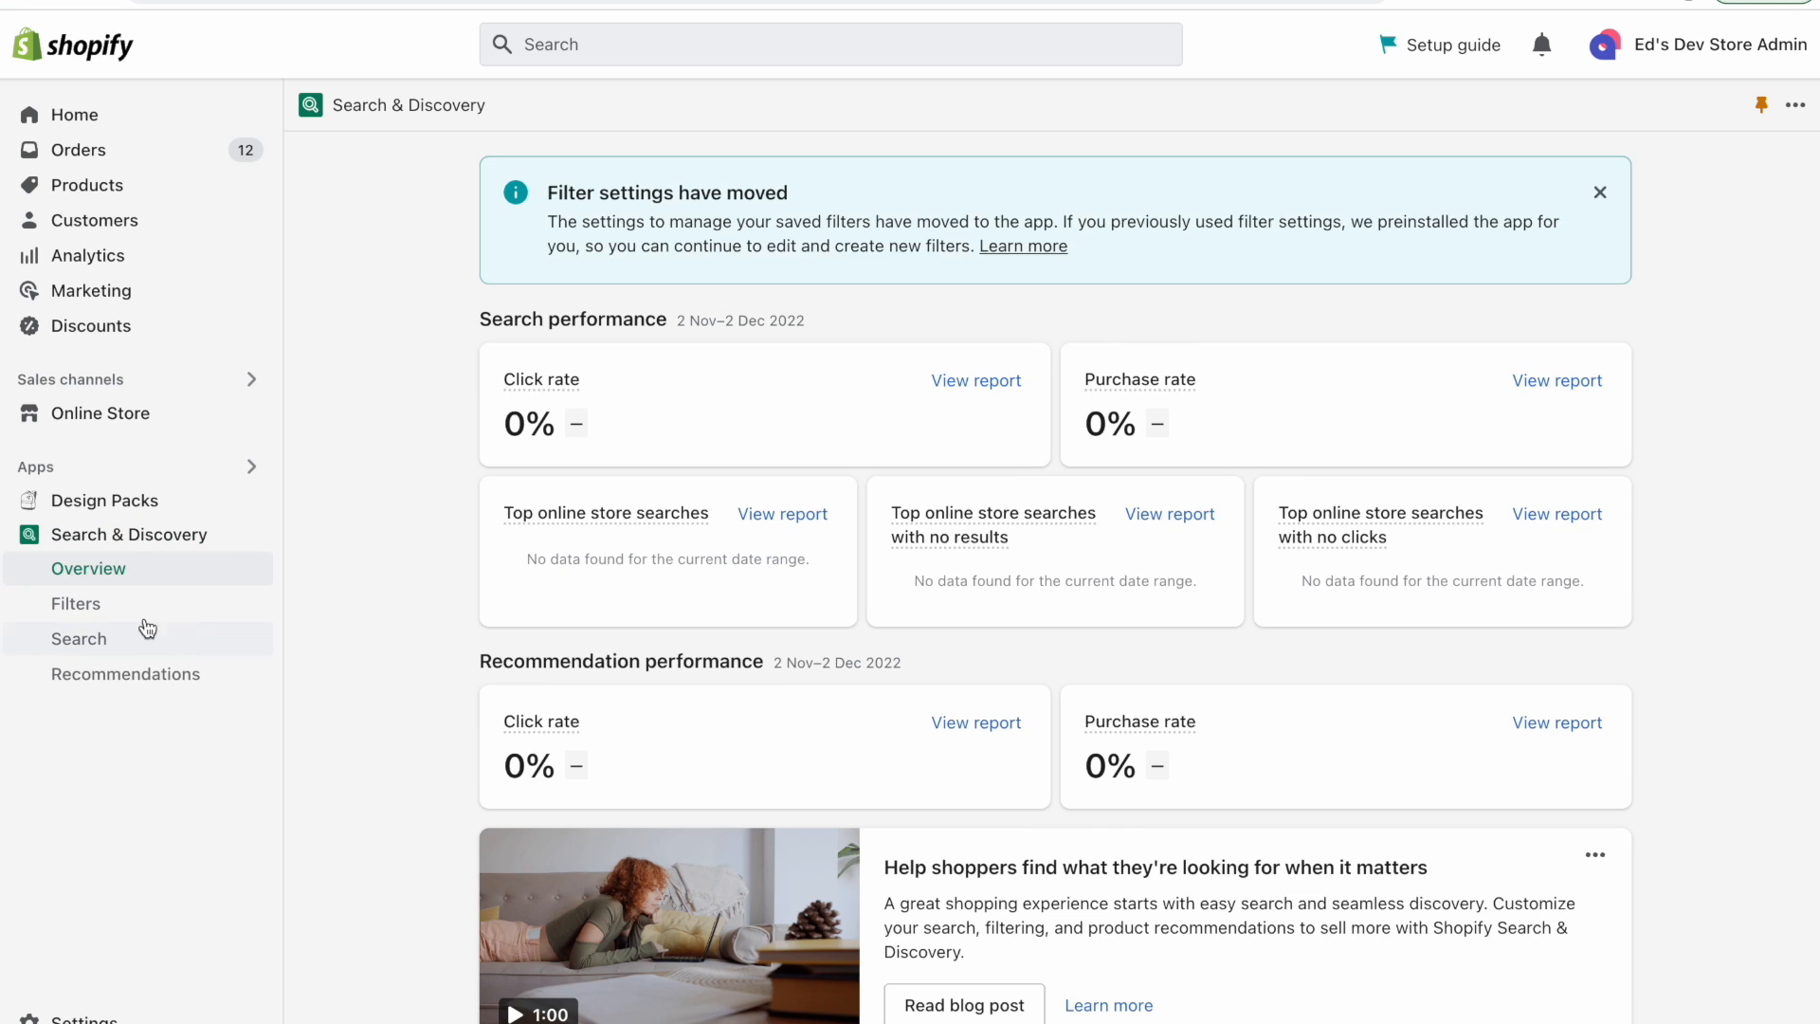
left_click(126, 603)
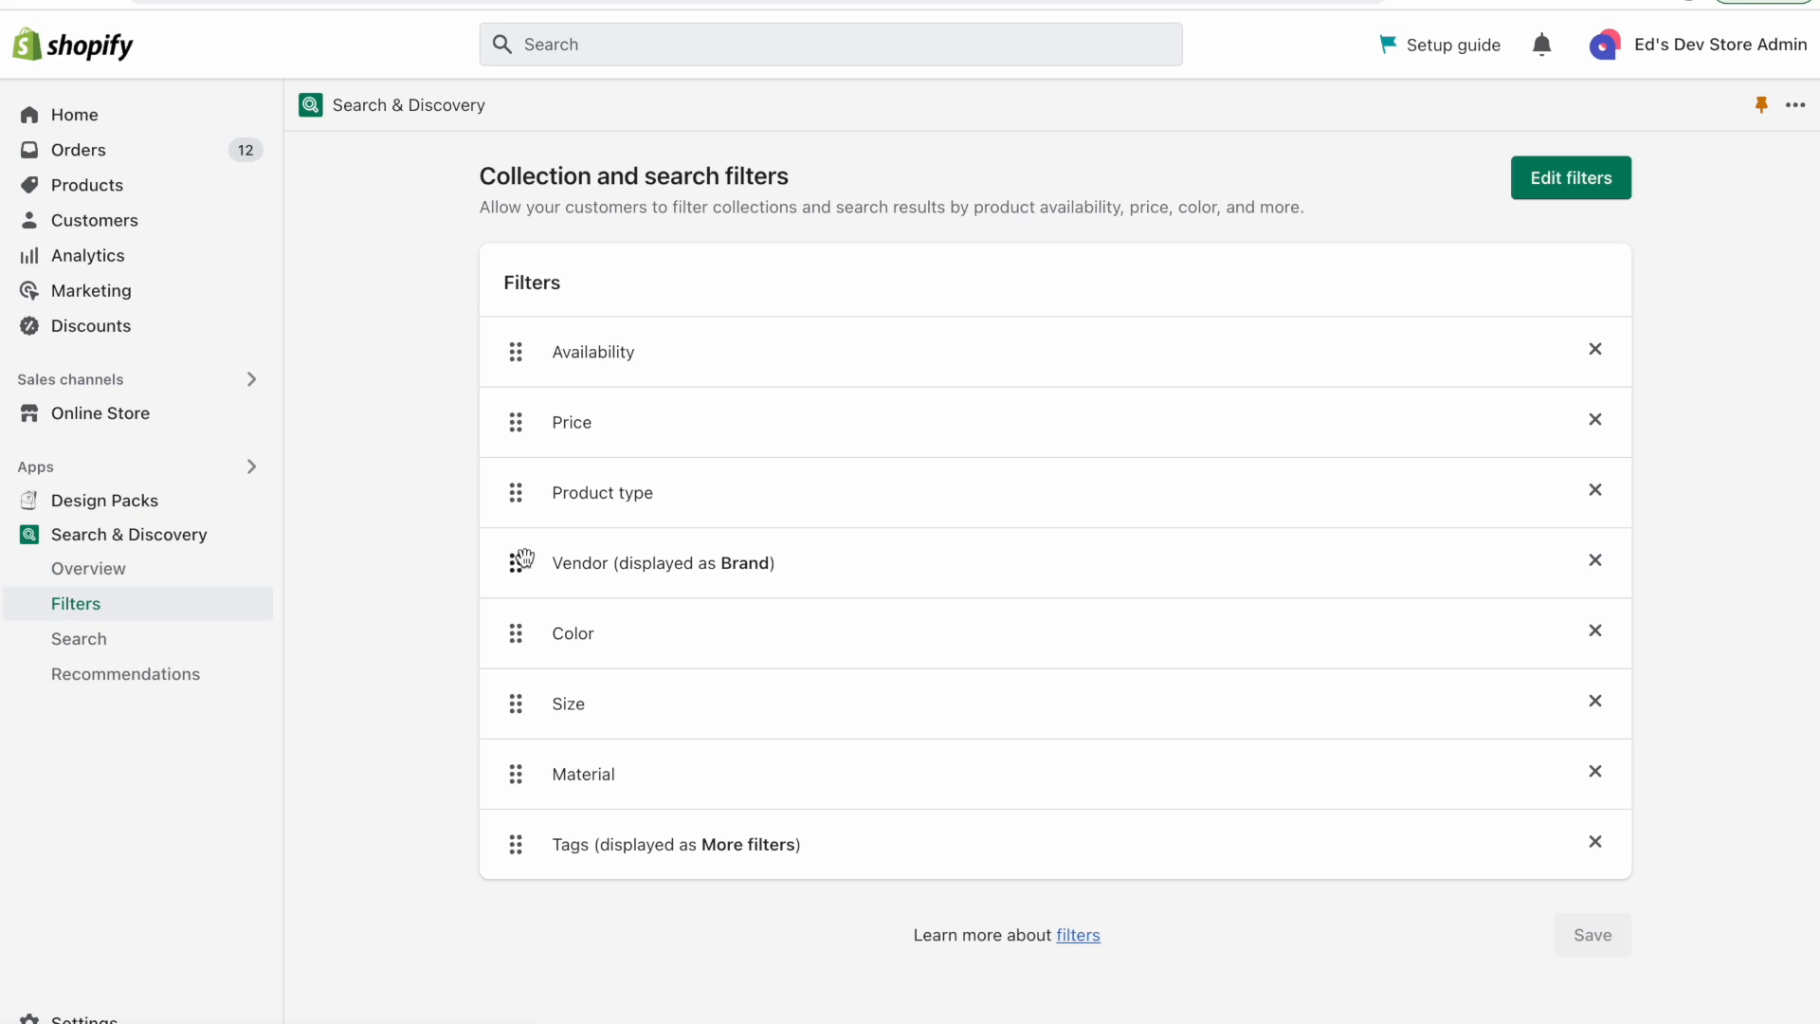
left_click(1561, 176)
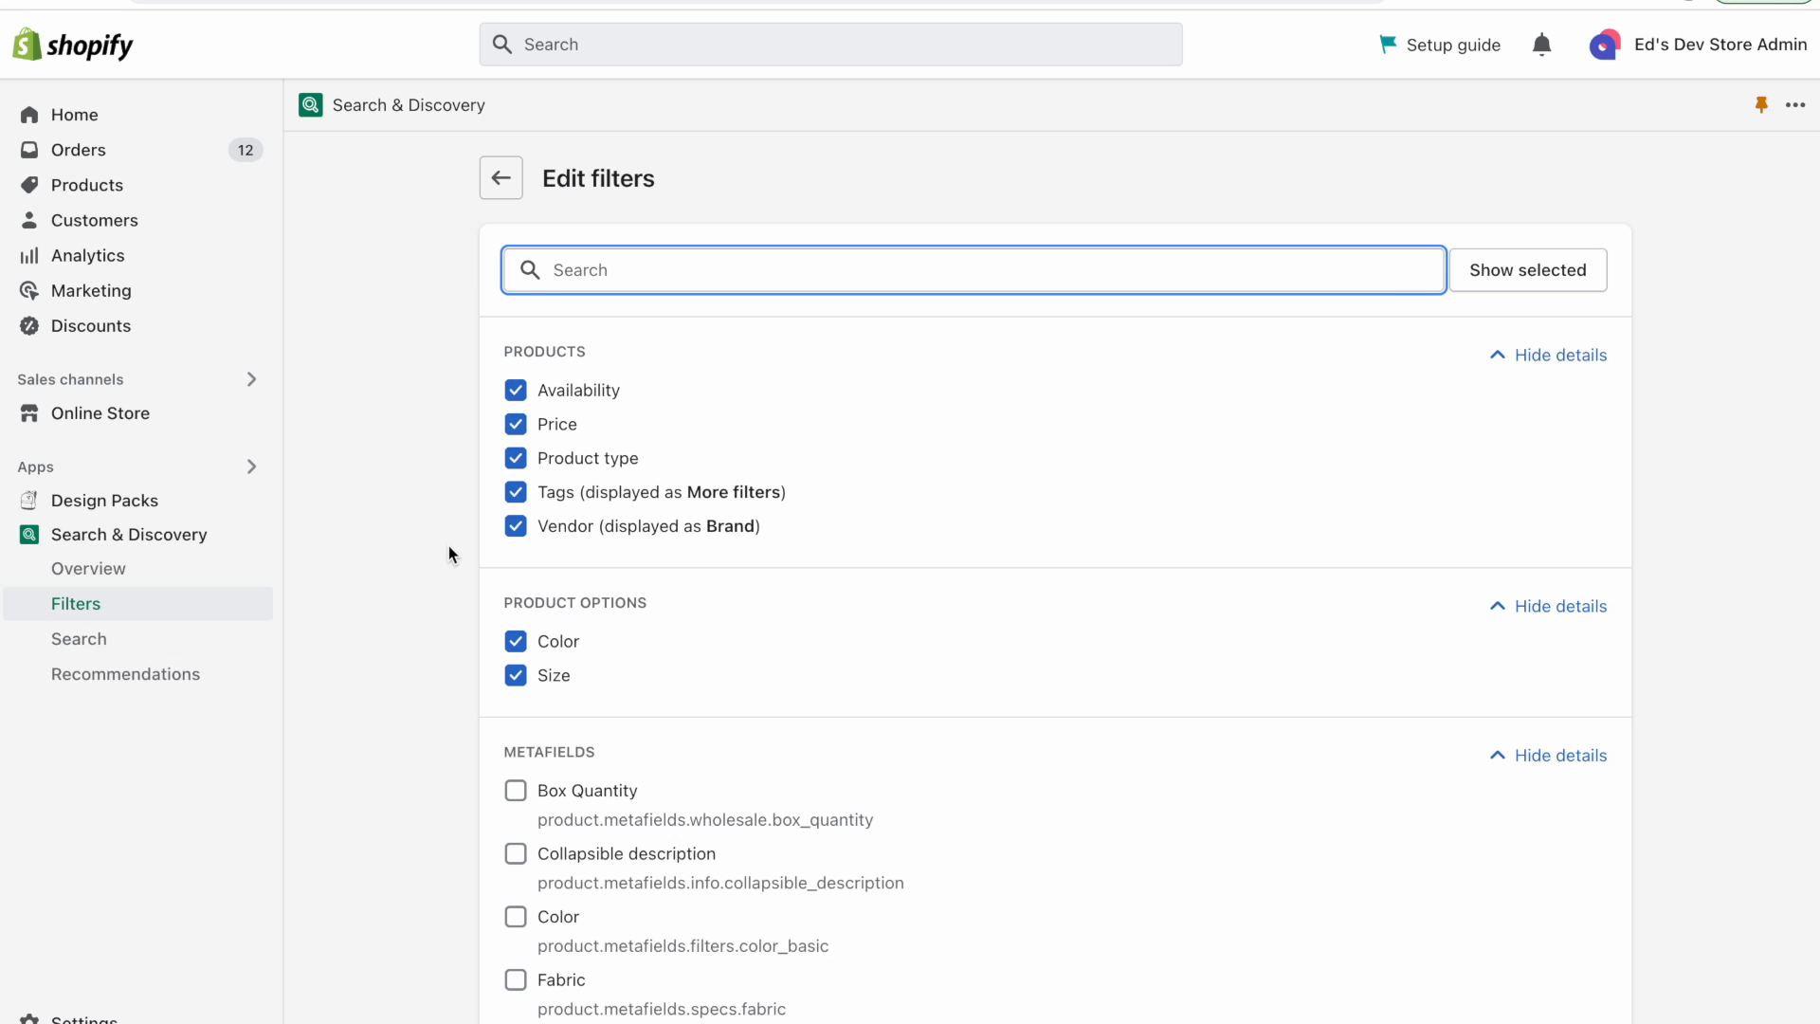
scroll(447, 544, "down", 2)
scroll(448, 544, "up", 1)
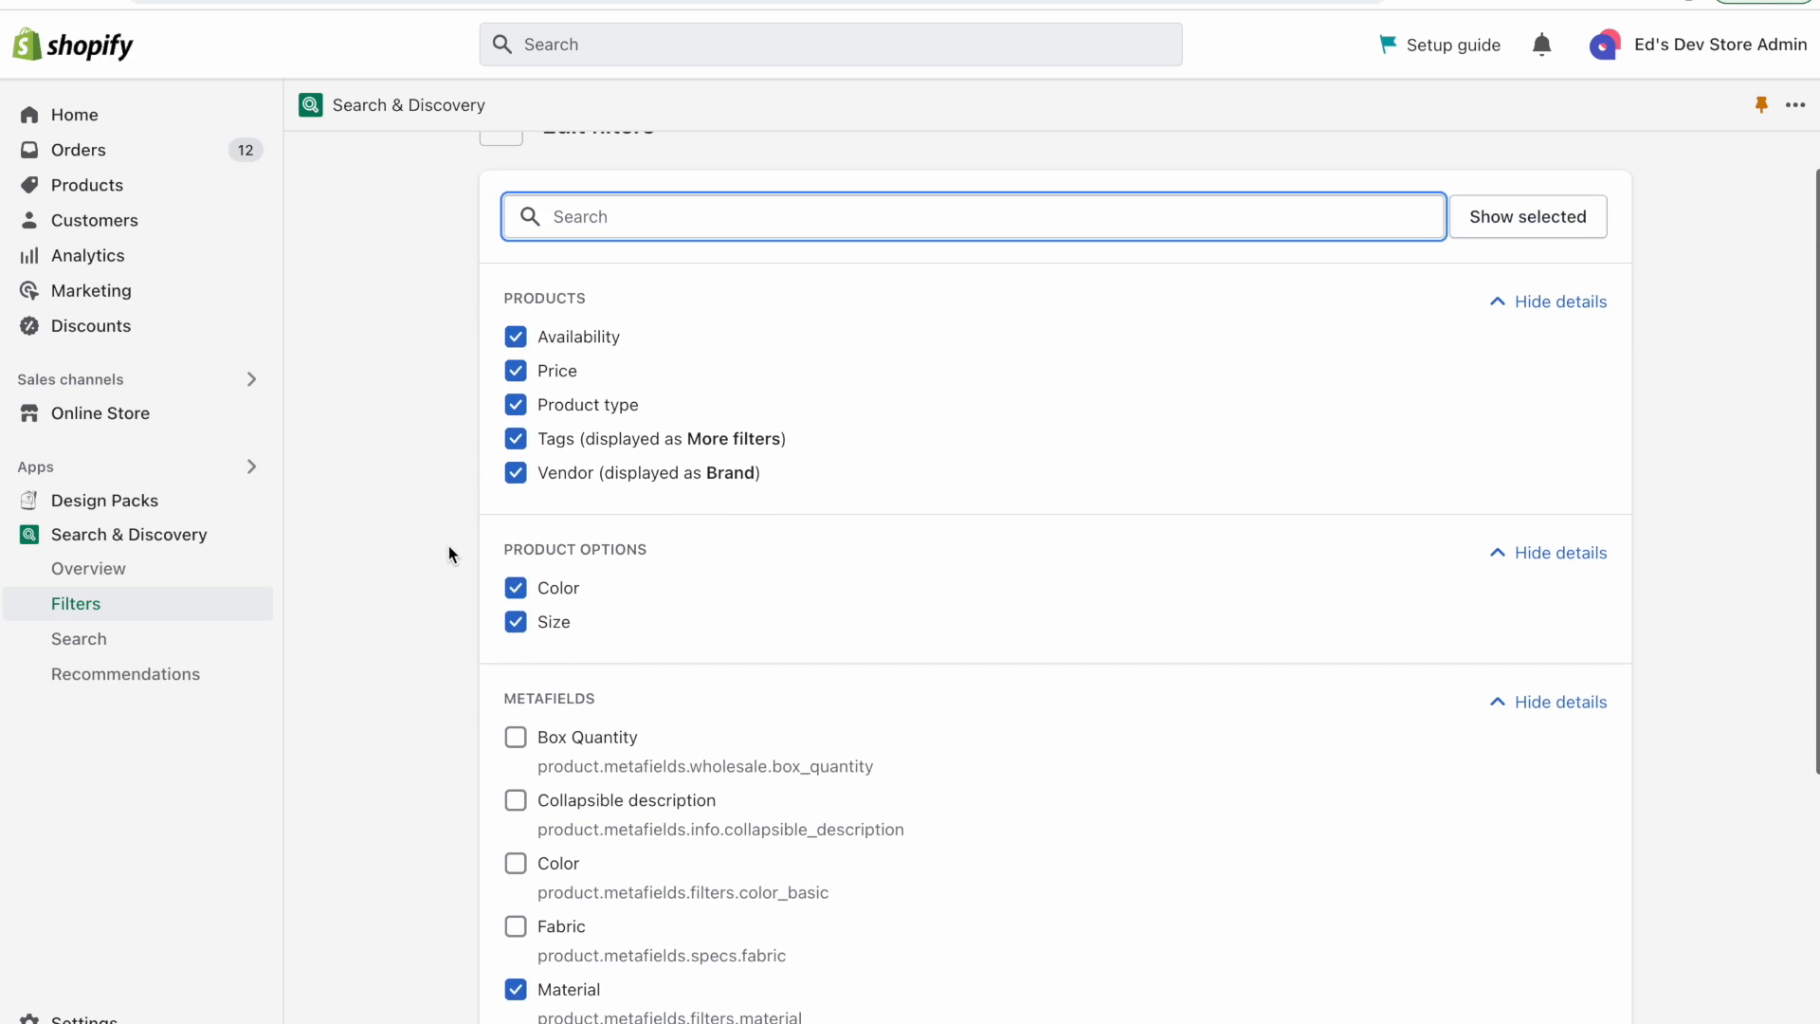
left_click_drag(503, 298, 688, 318)
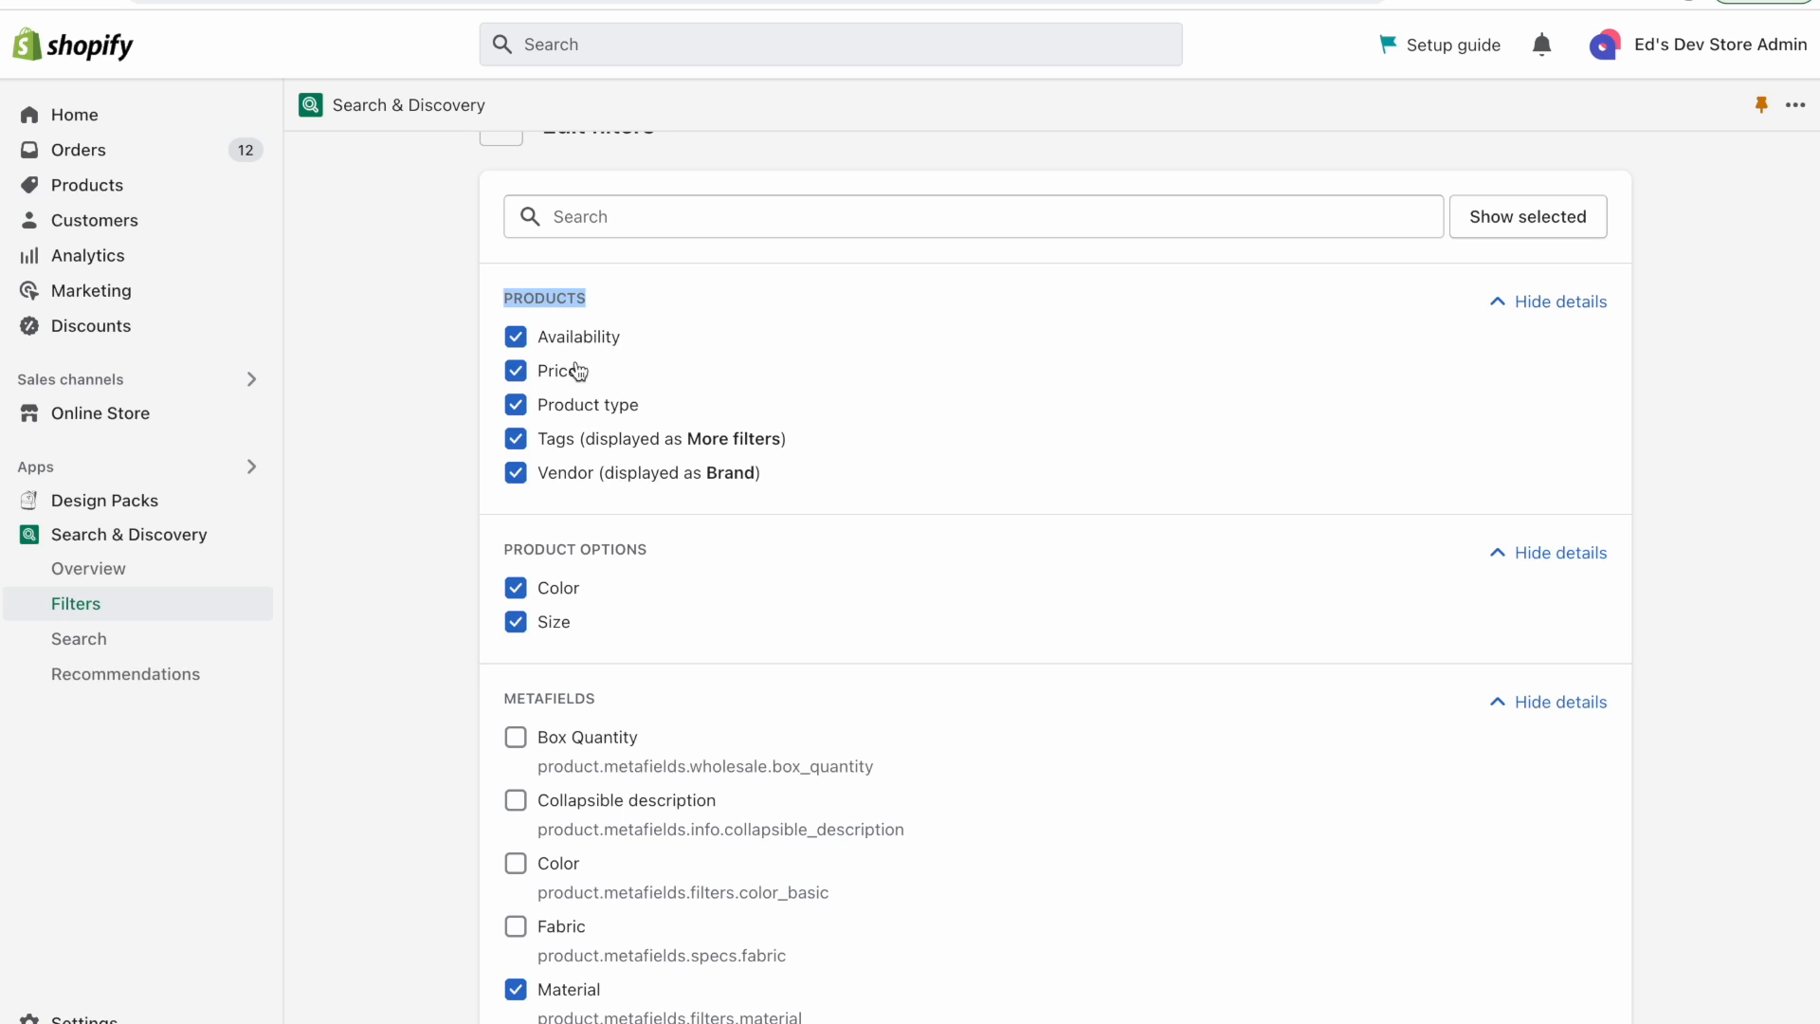
left_click(571, 443)
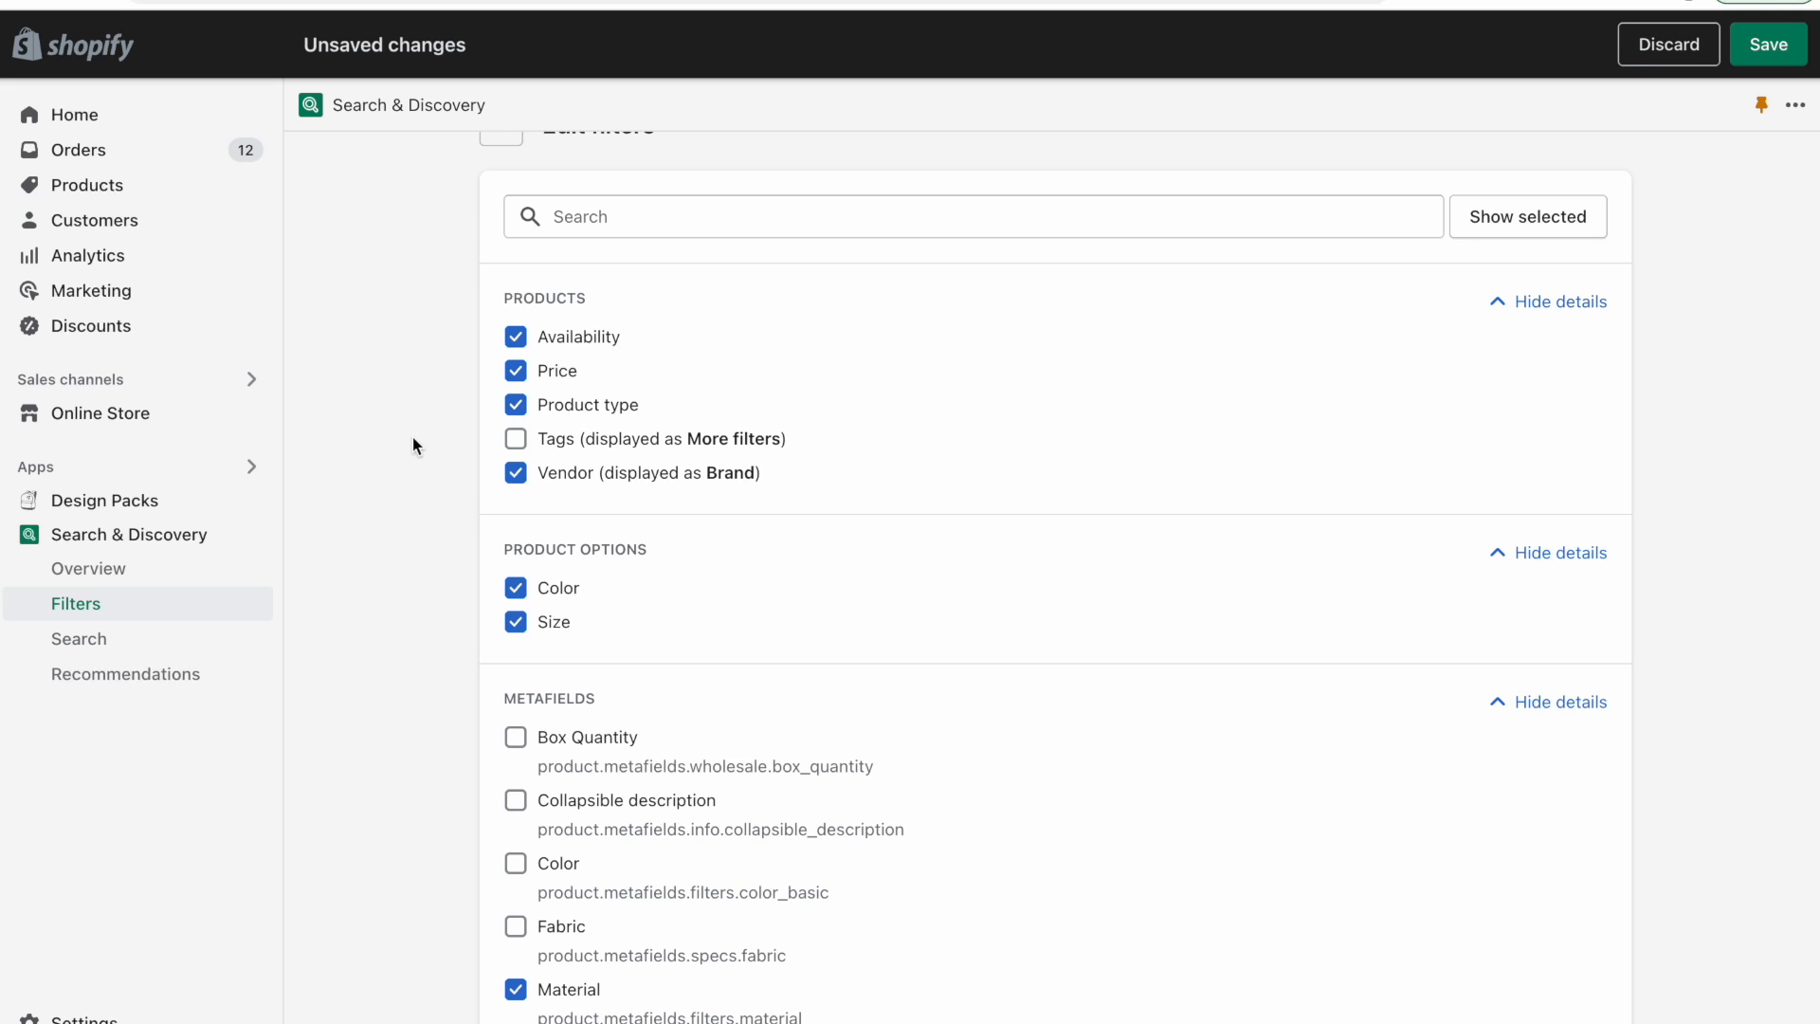
scroll(410, 446, "up", 1)
left_click(517, 495)
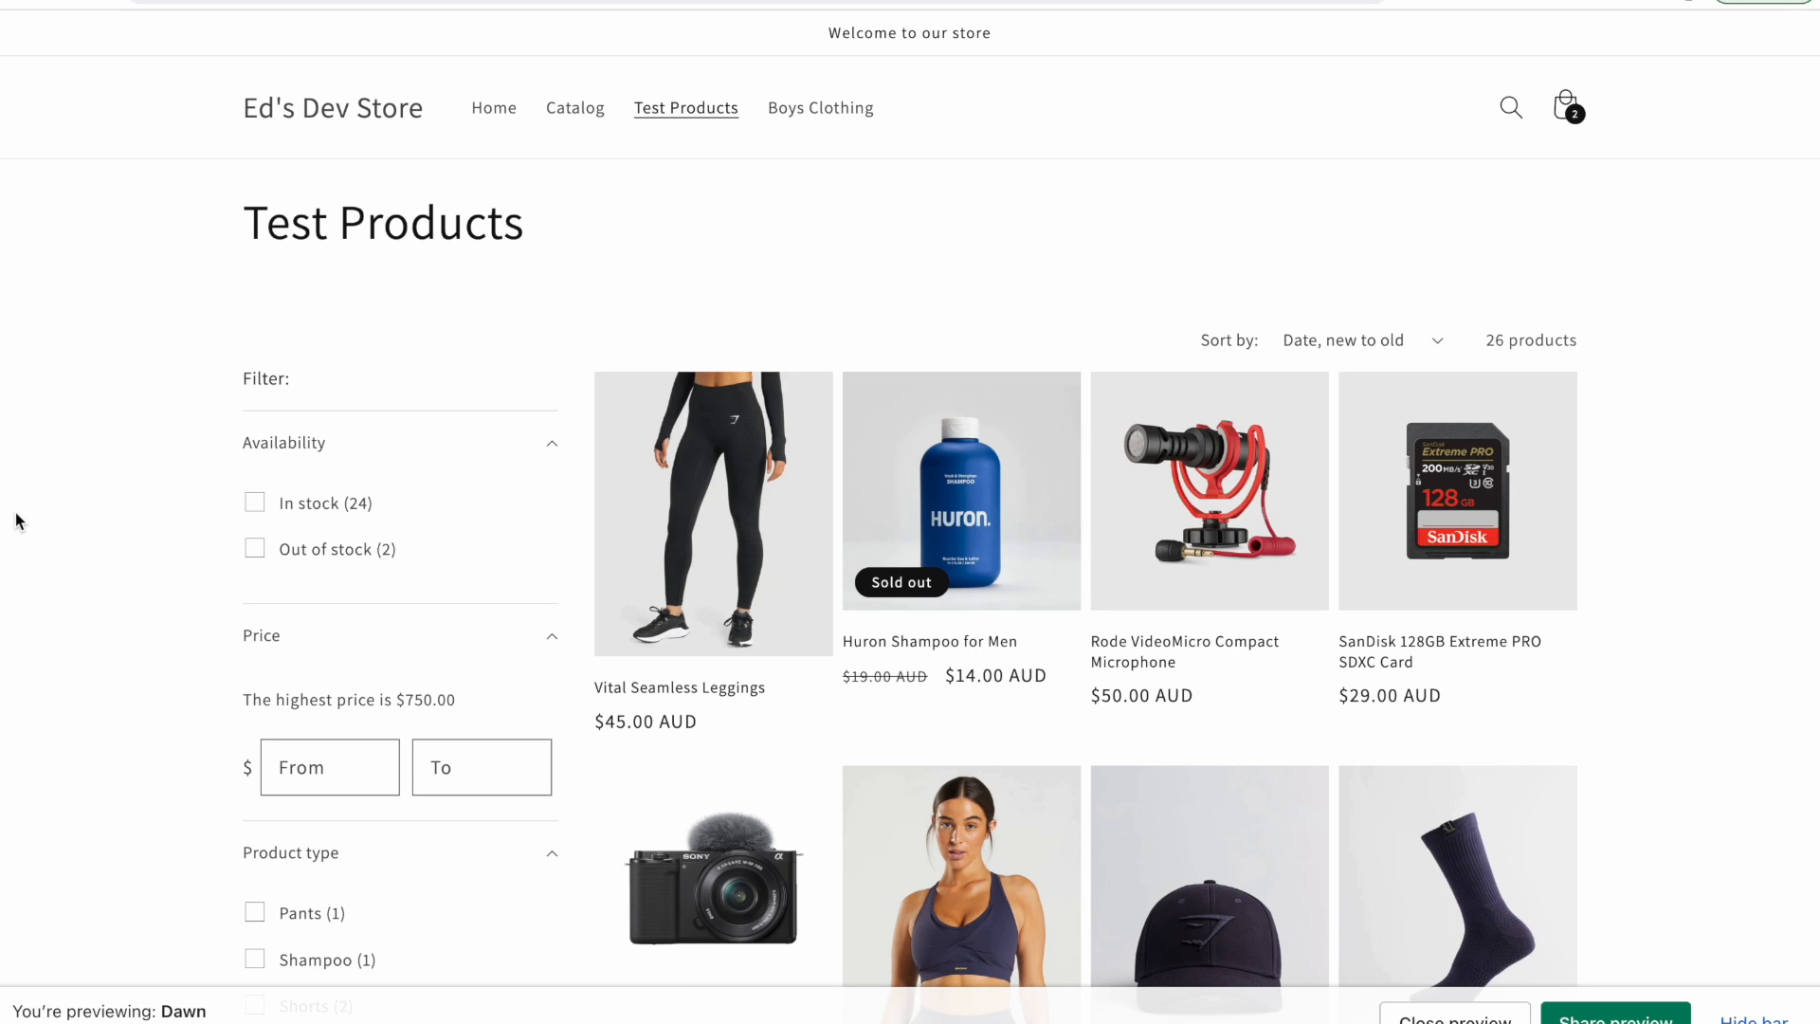
Expand the More filters group on the Test Products collection page and browse its tag values.
scroll(15, 512, "down", 8)
scroll(15, 520, "down", 1)
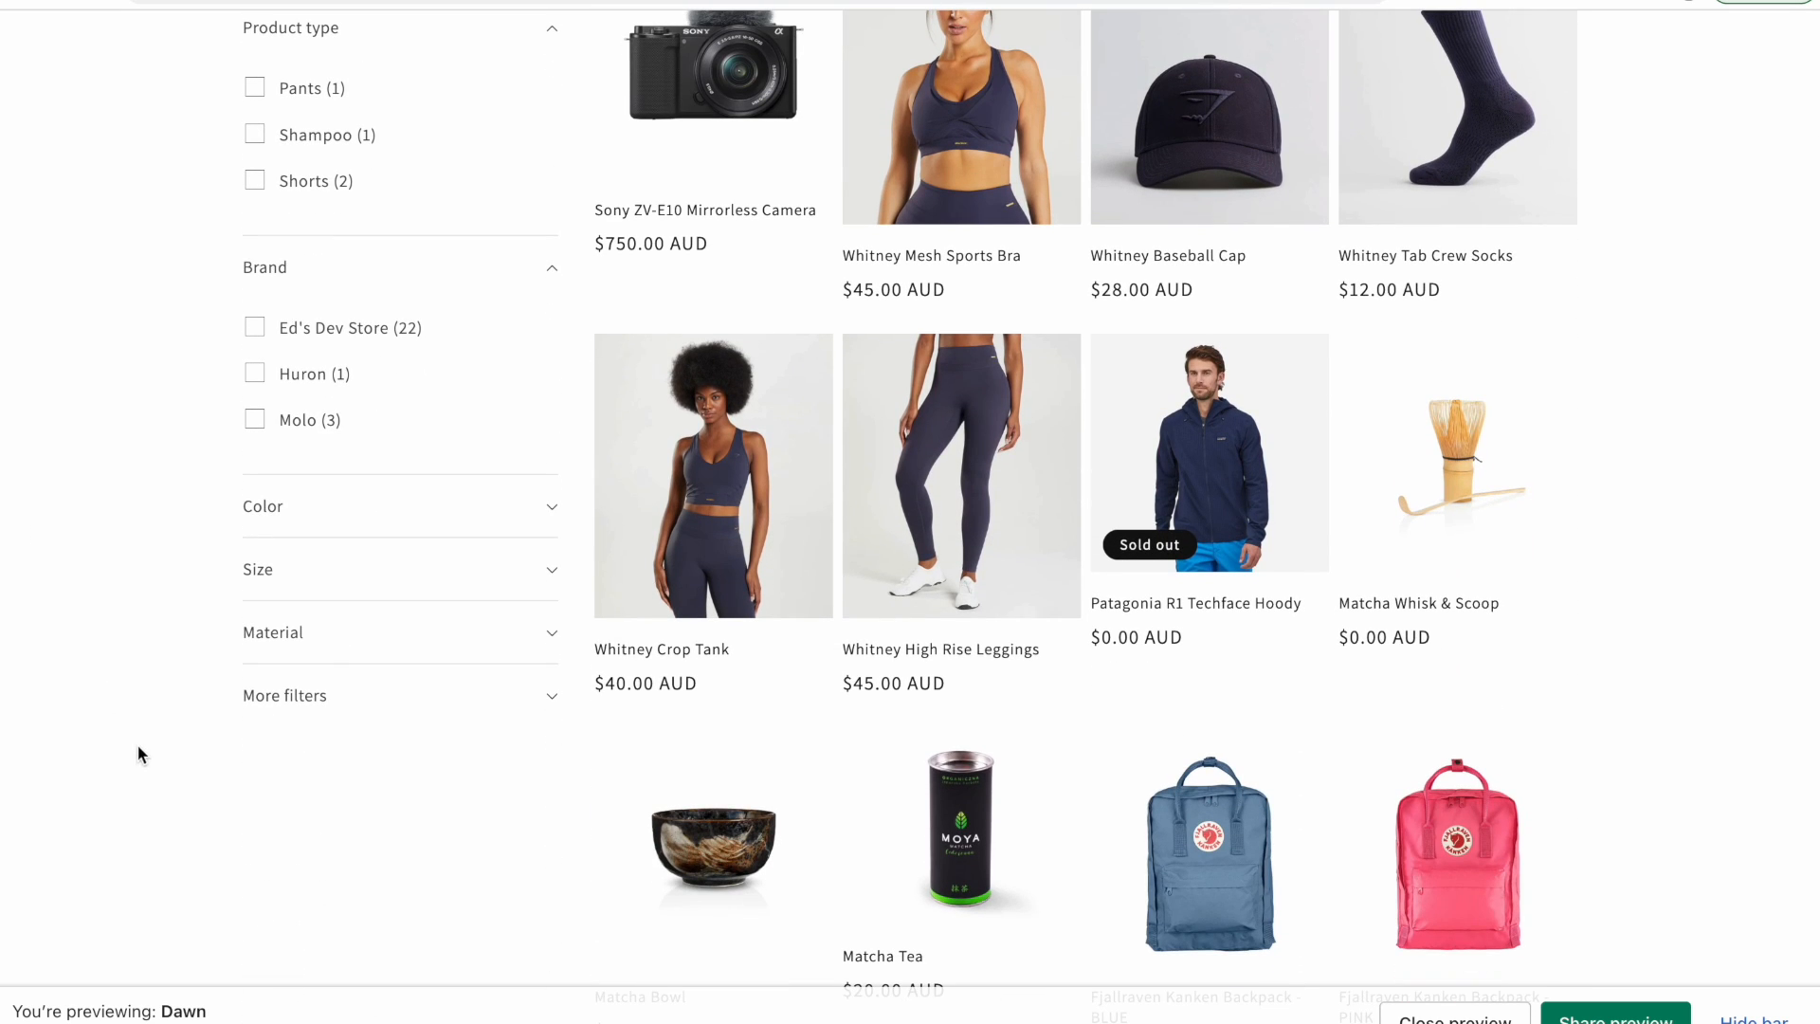
scroll(139, 752, "down", 1)
left_click(315, 581)
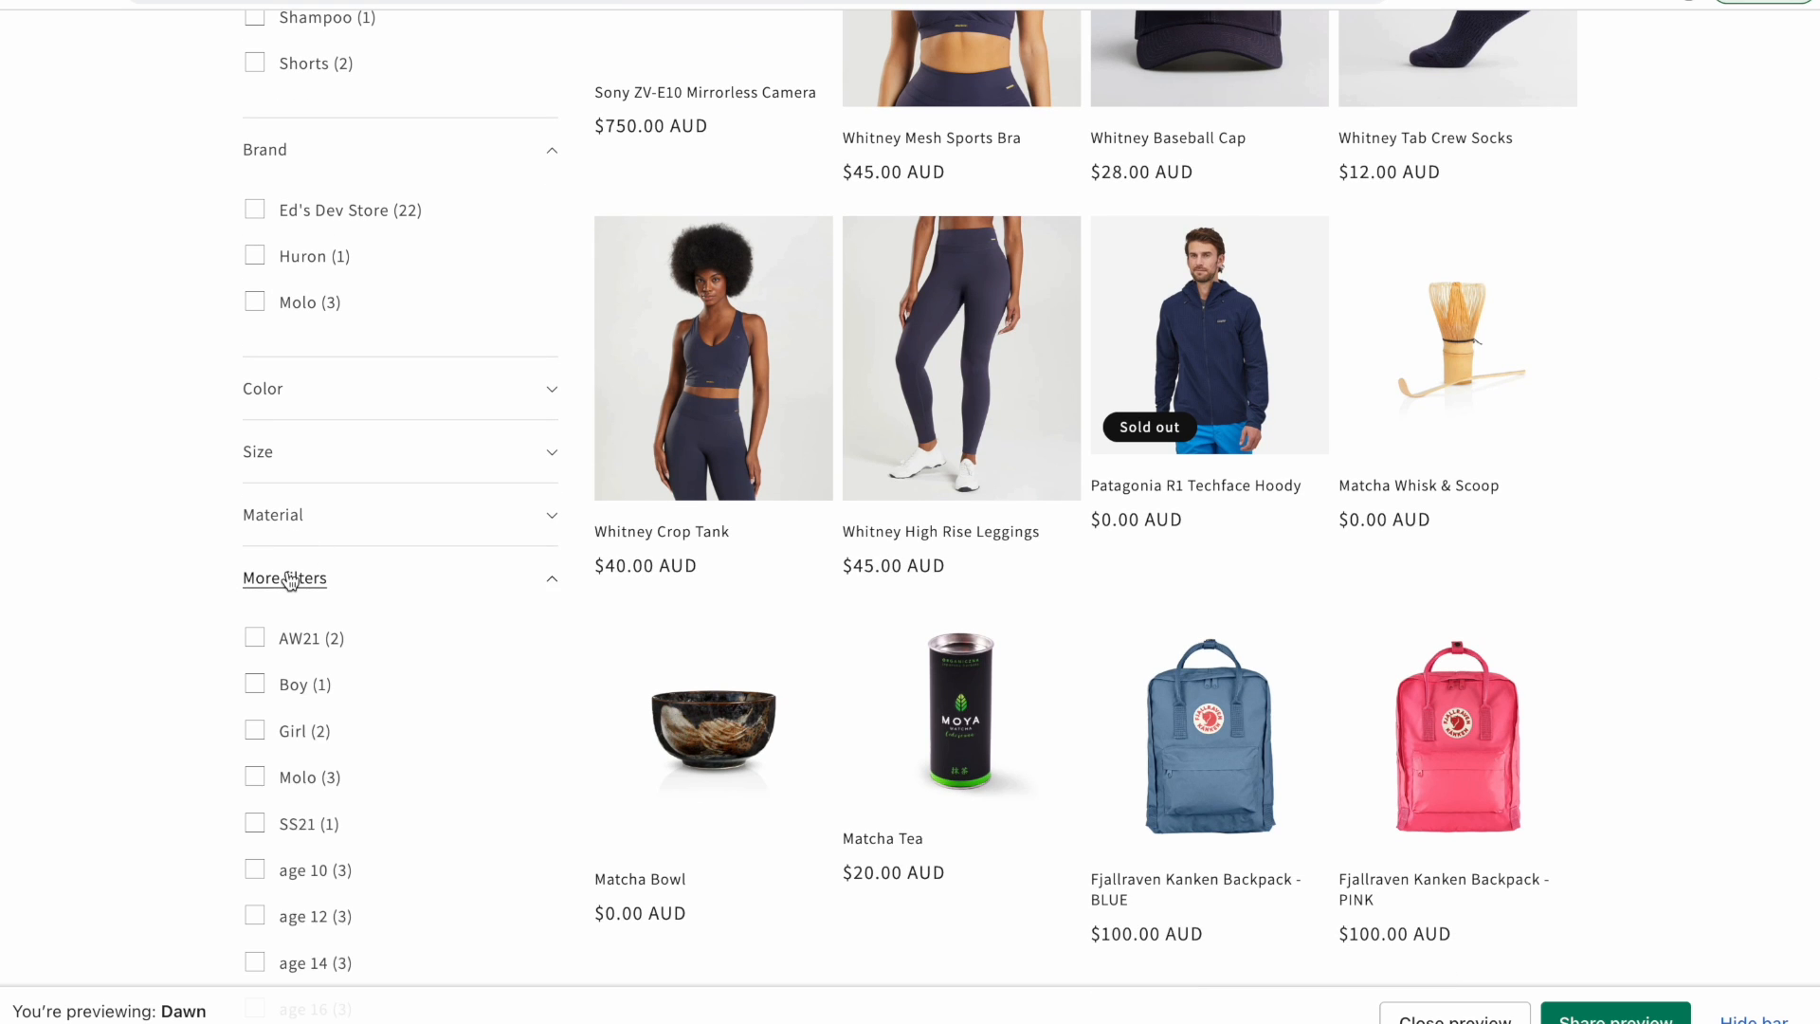
scroll(179, 594, "down", 3)
scroll(409, 574, "down", 8)
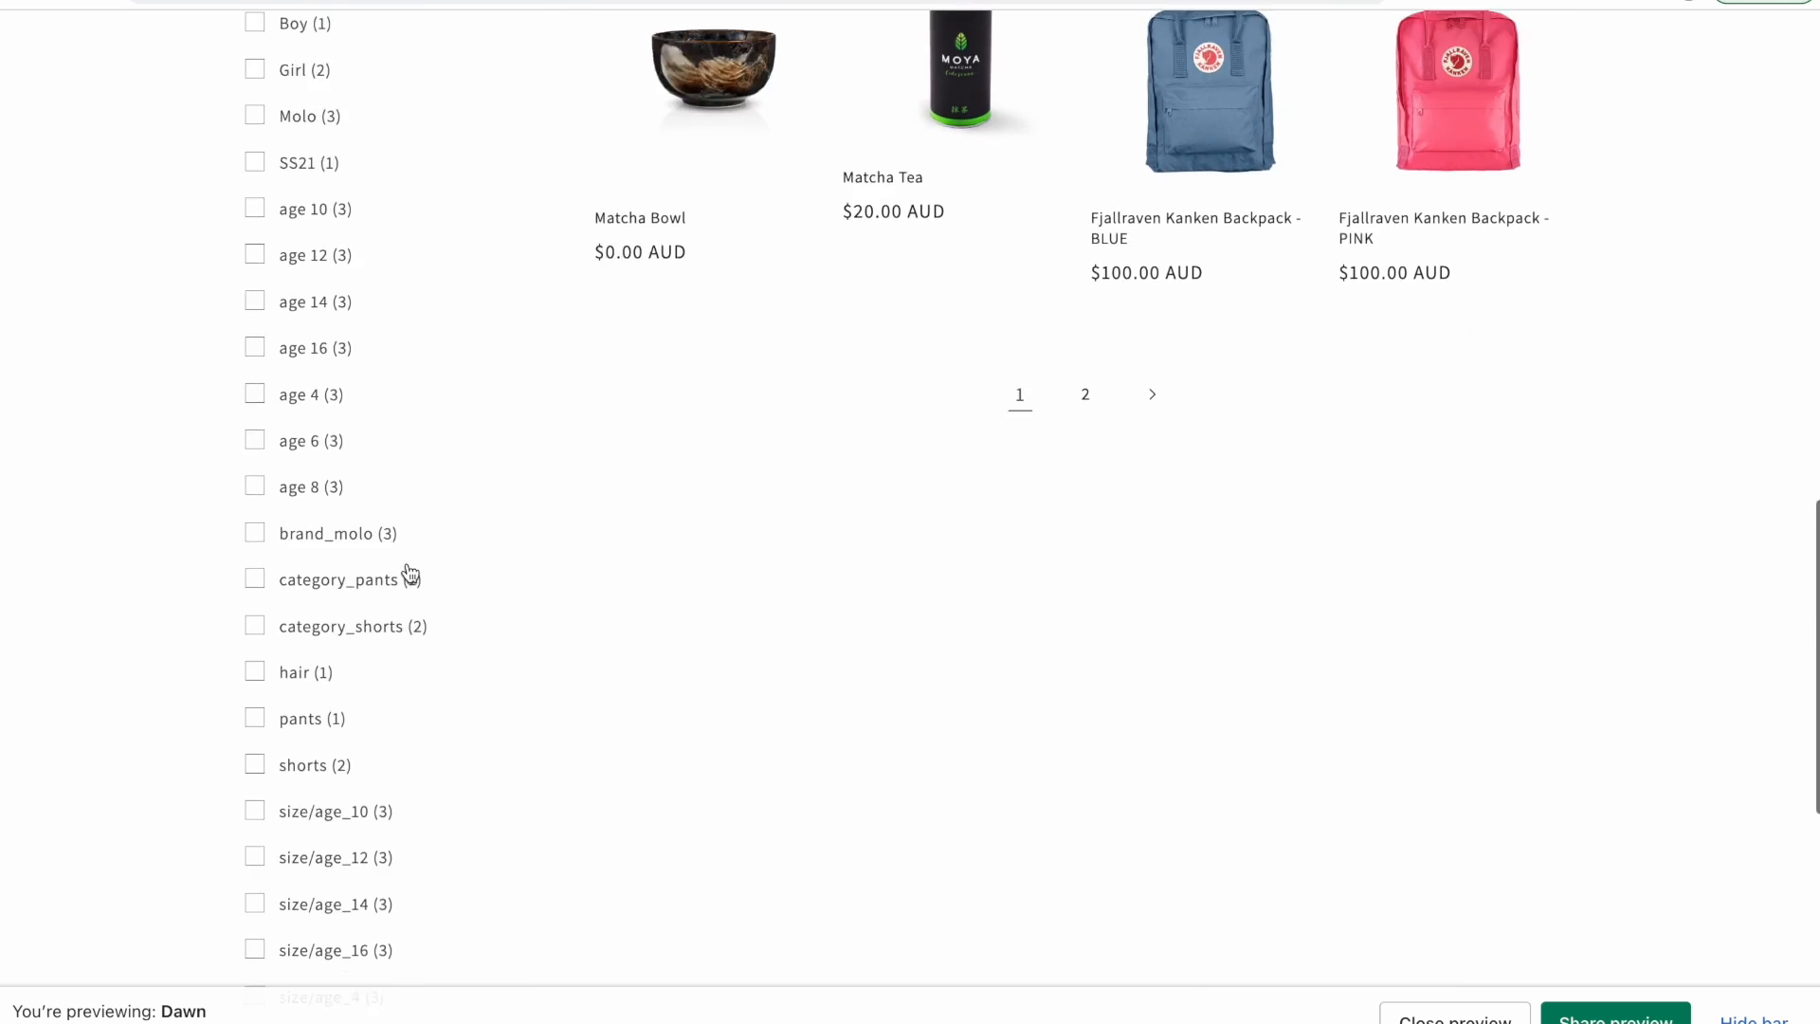
scroll(409, 573, "up", 1)
scroll(409, 573, "up", 10)
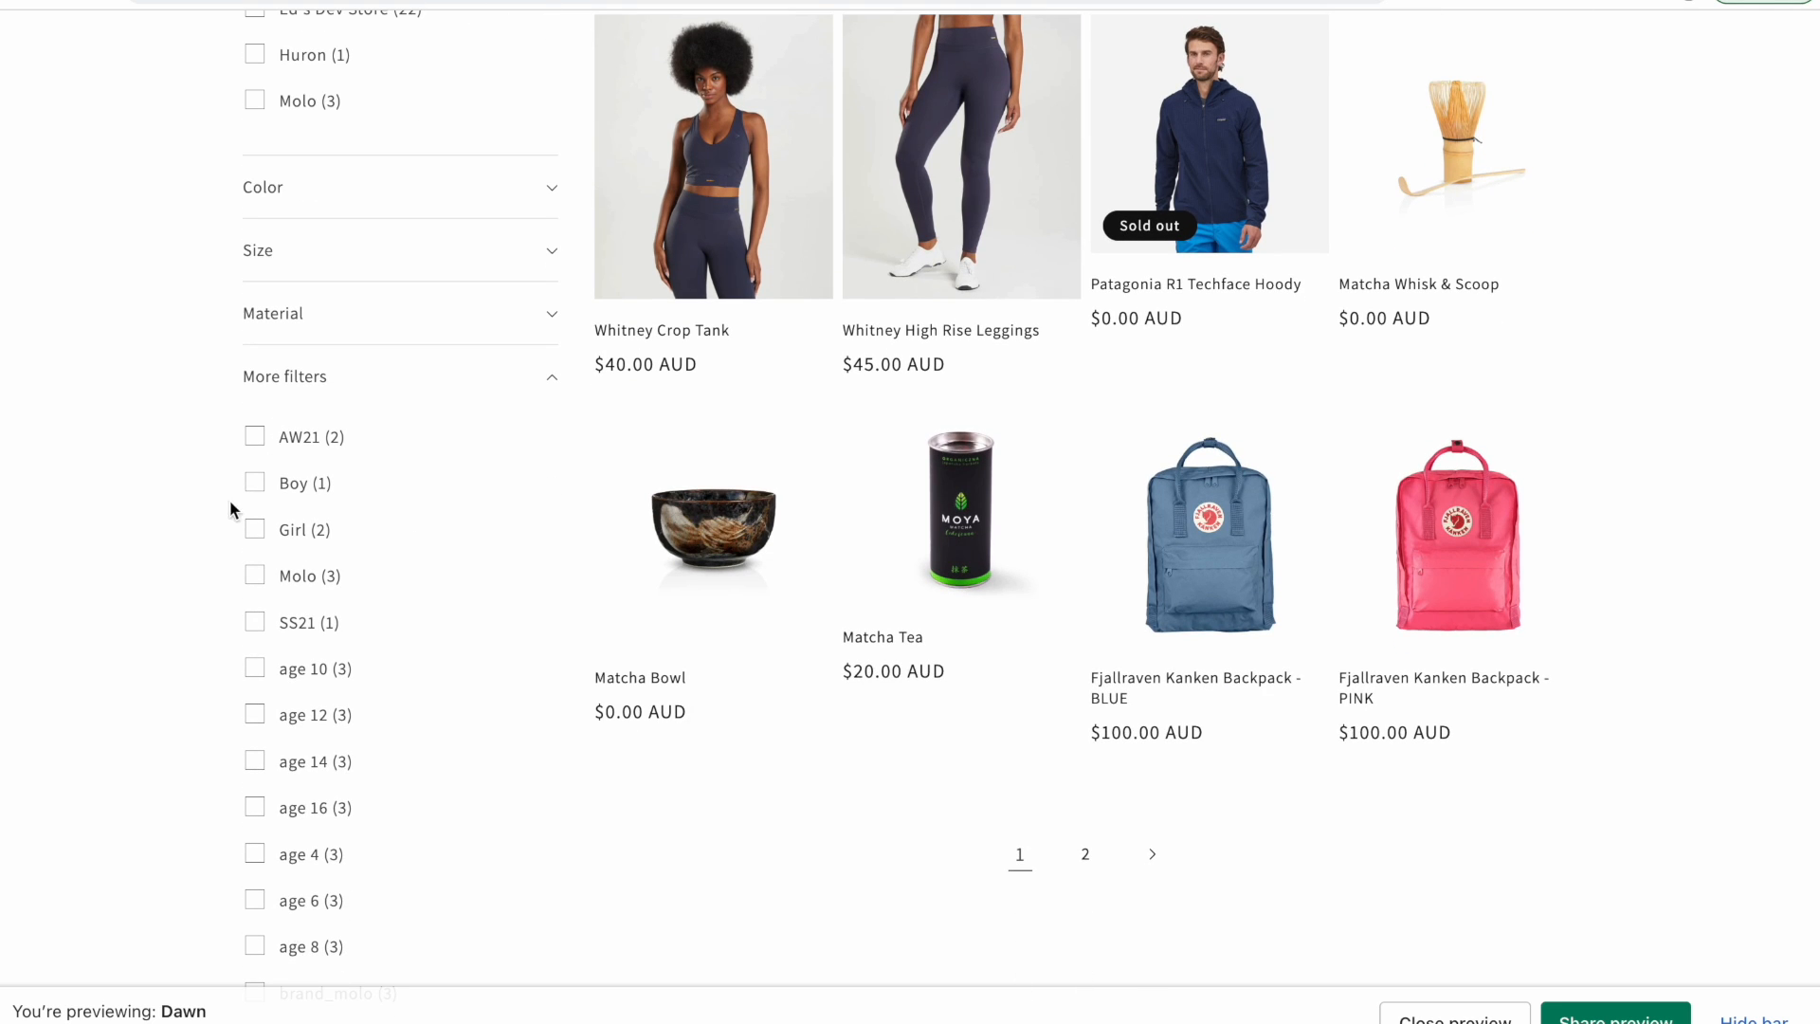
scroll(313, 459, "down", 2)
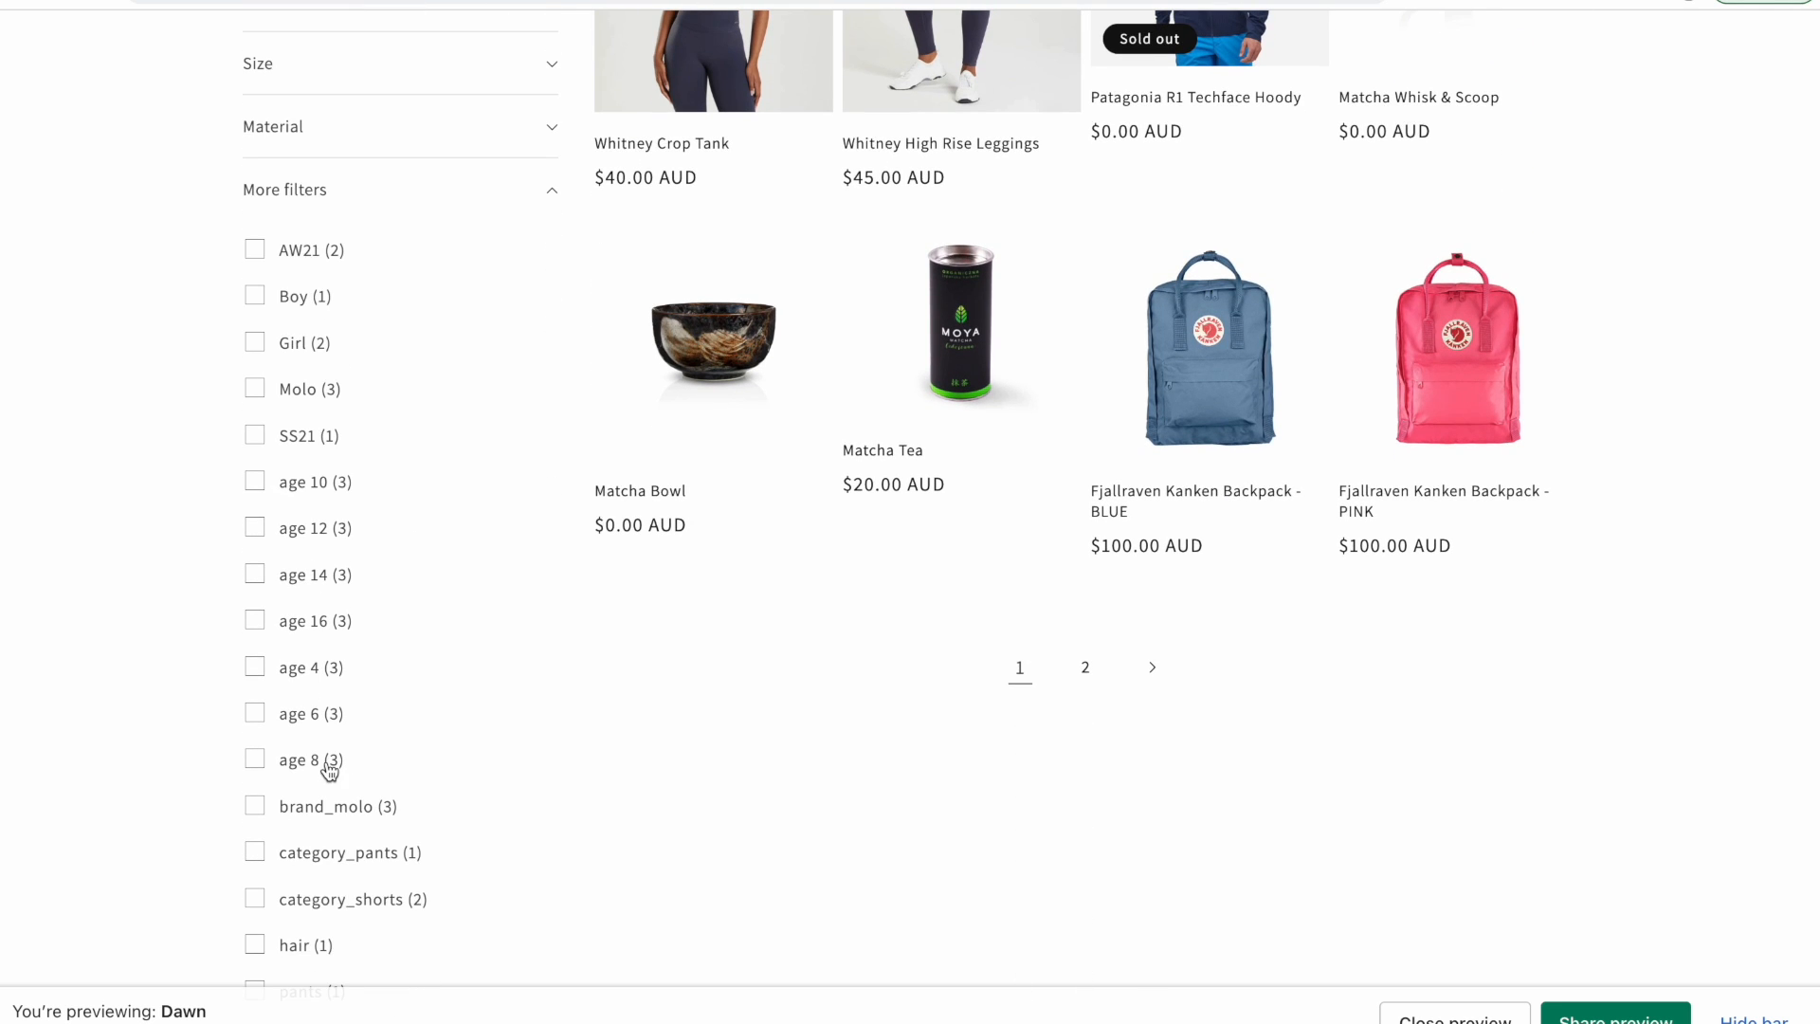
scroll(378, 595, "up", 4)
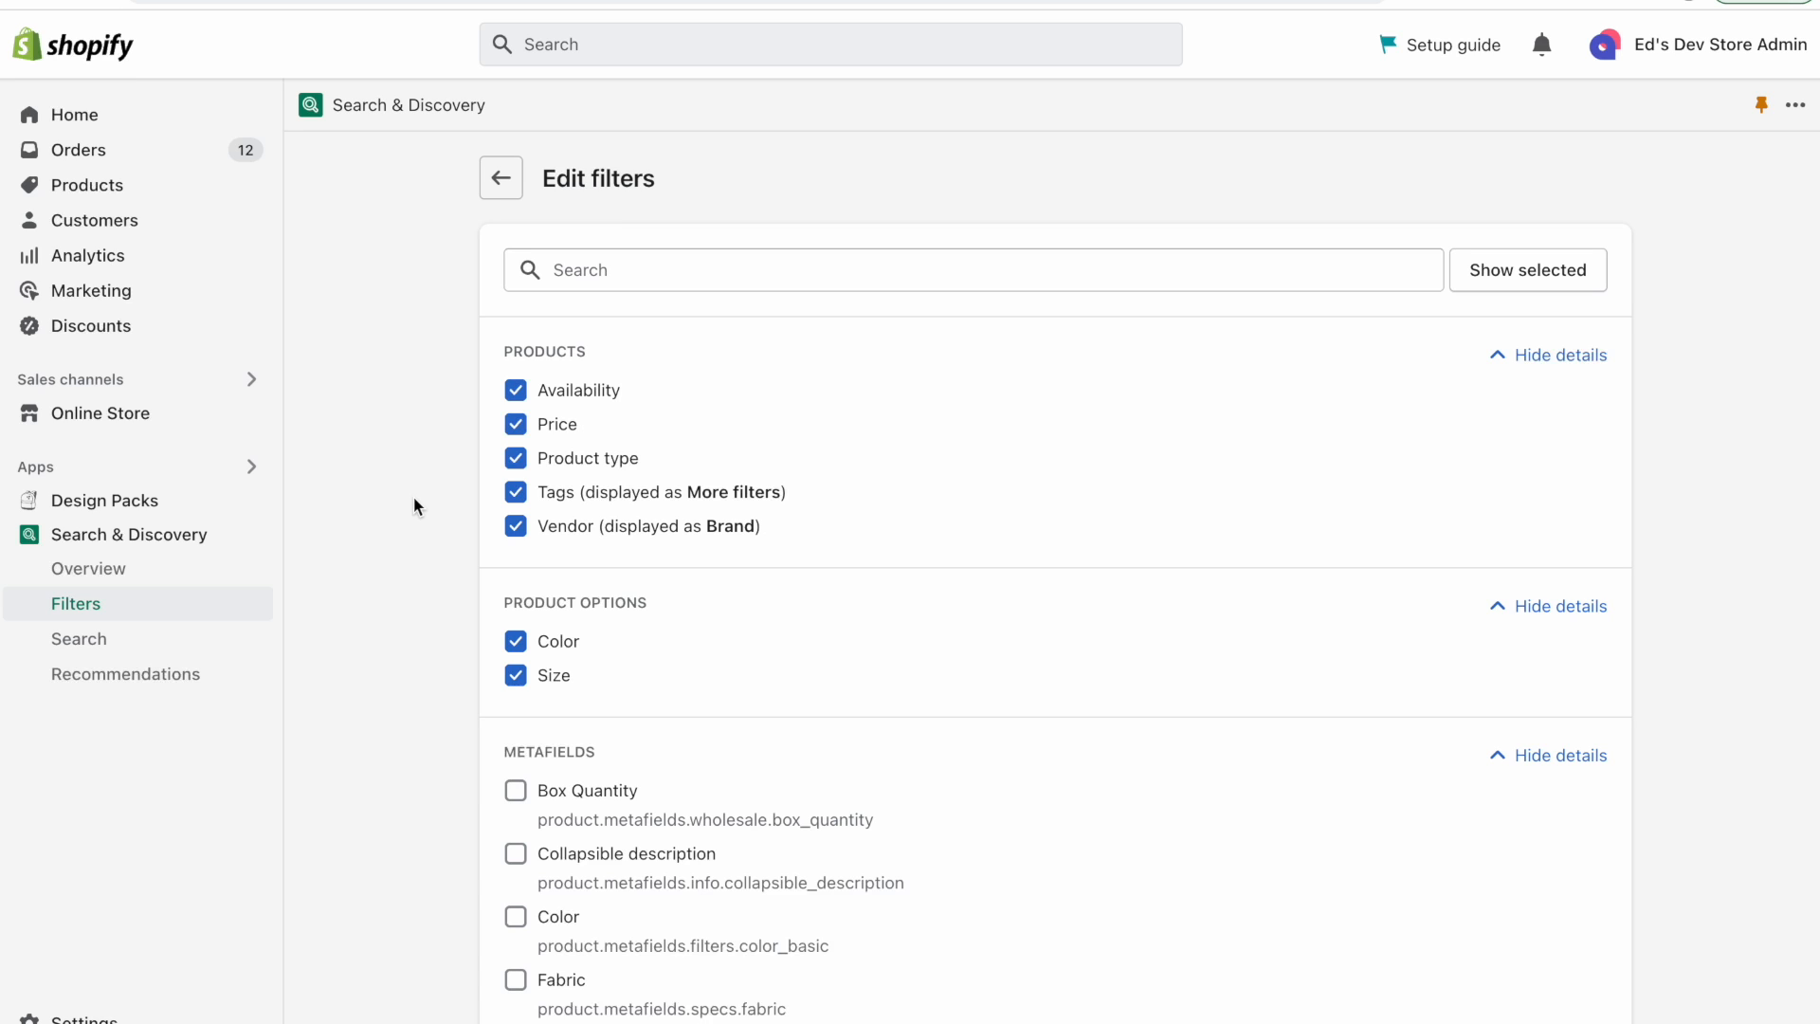
Review the product option filters in Edit filters and collapse the storefront's More filters group.
scroll(413, 497, "down", 2)
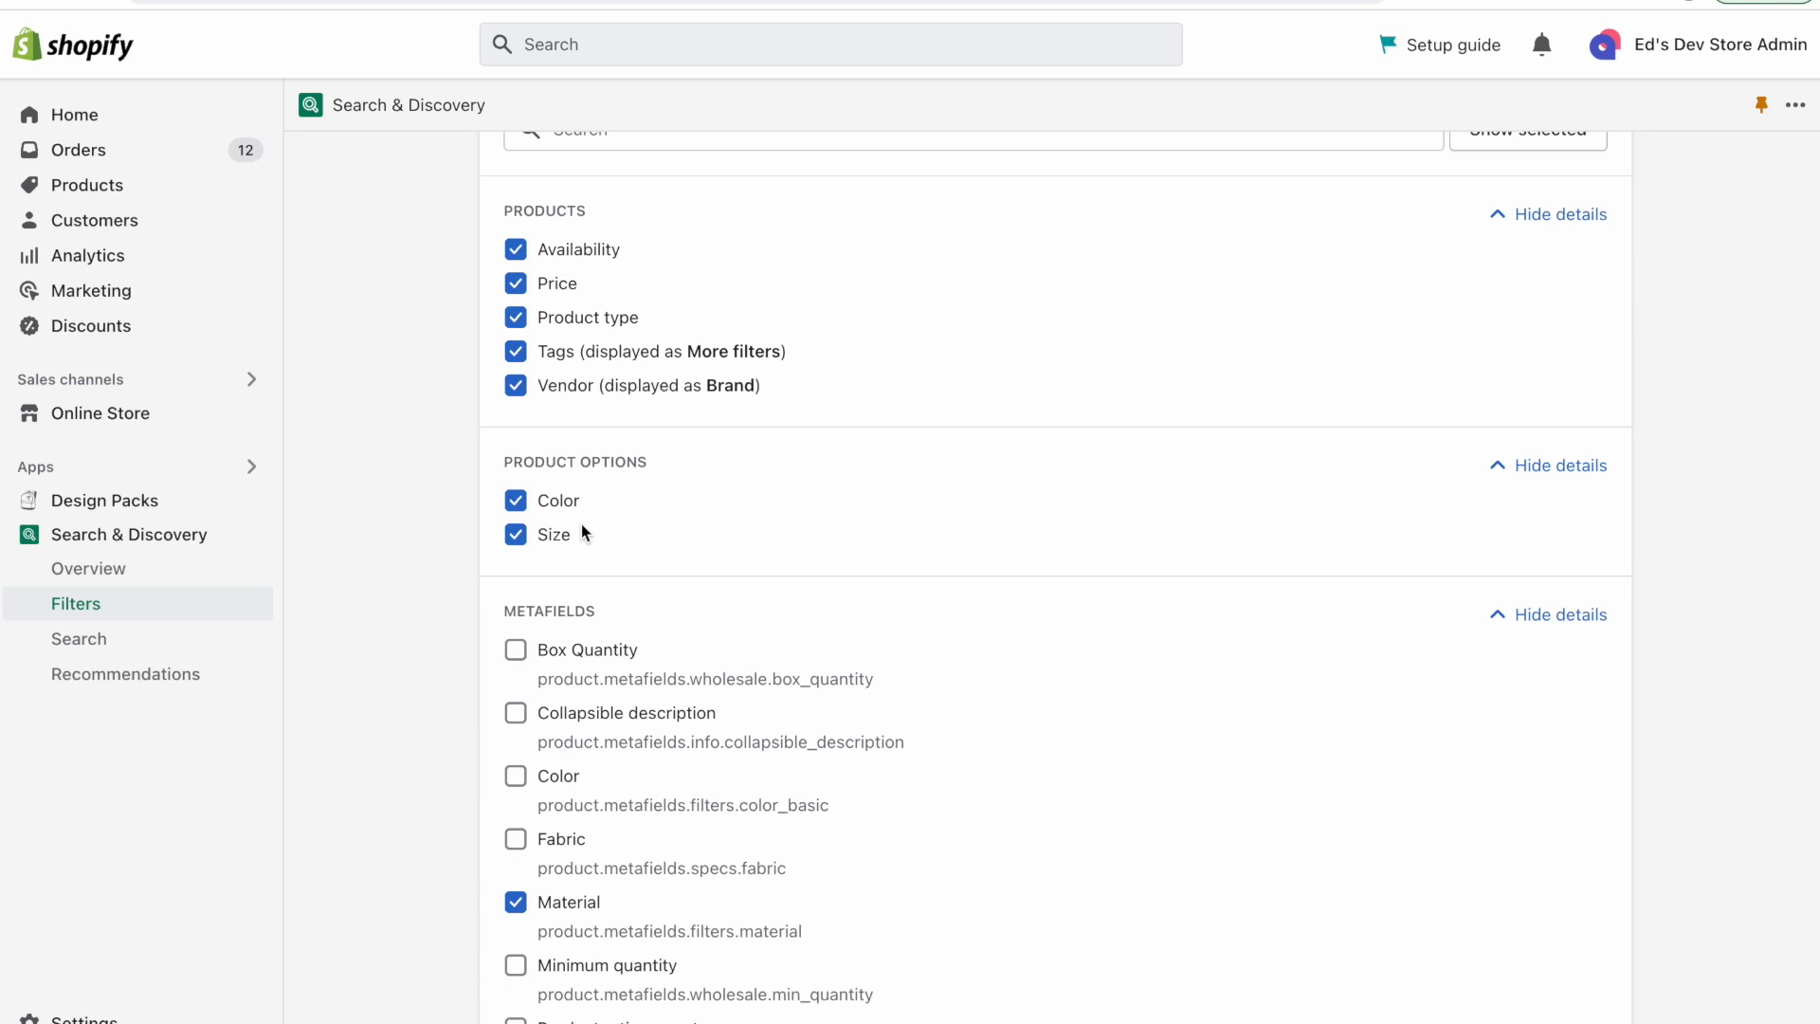
left_click_drag(505, 462, 892, 463)
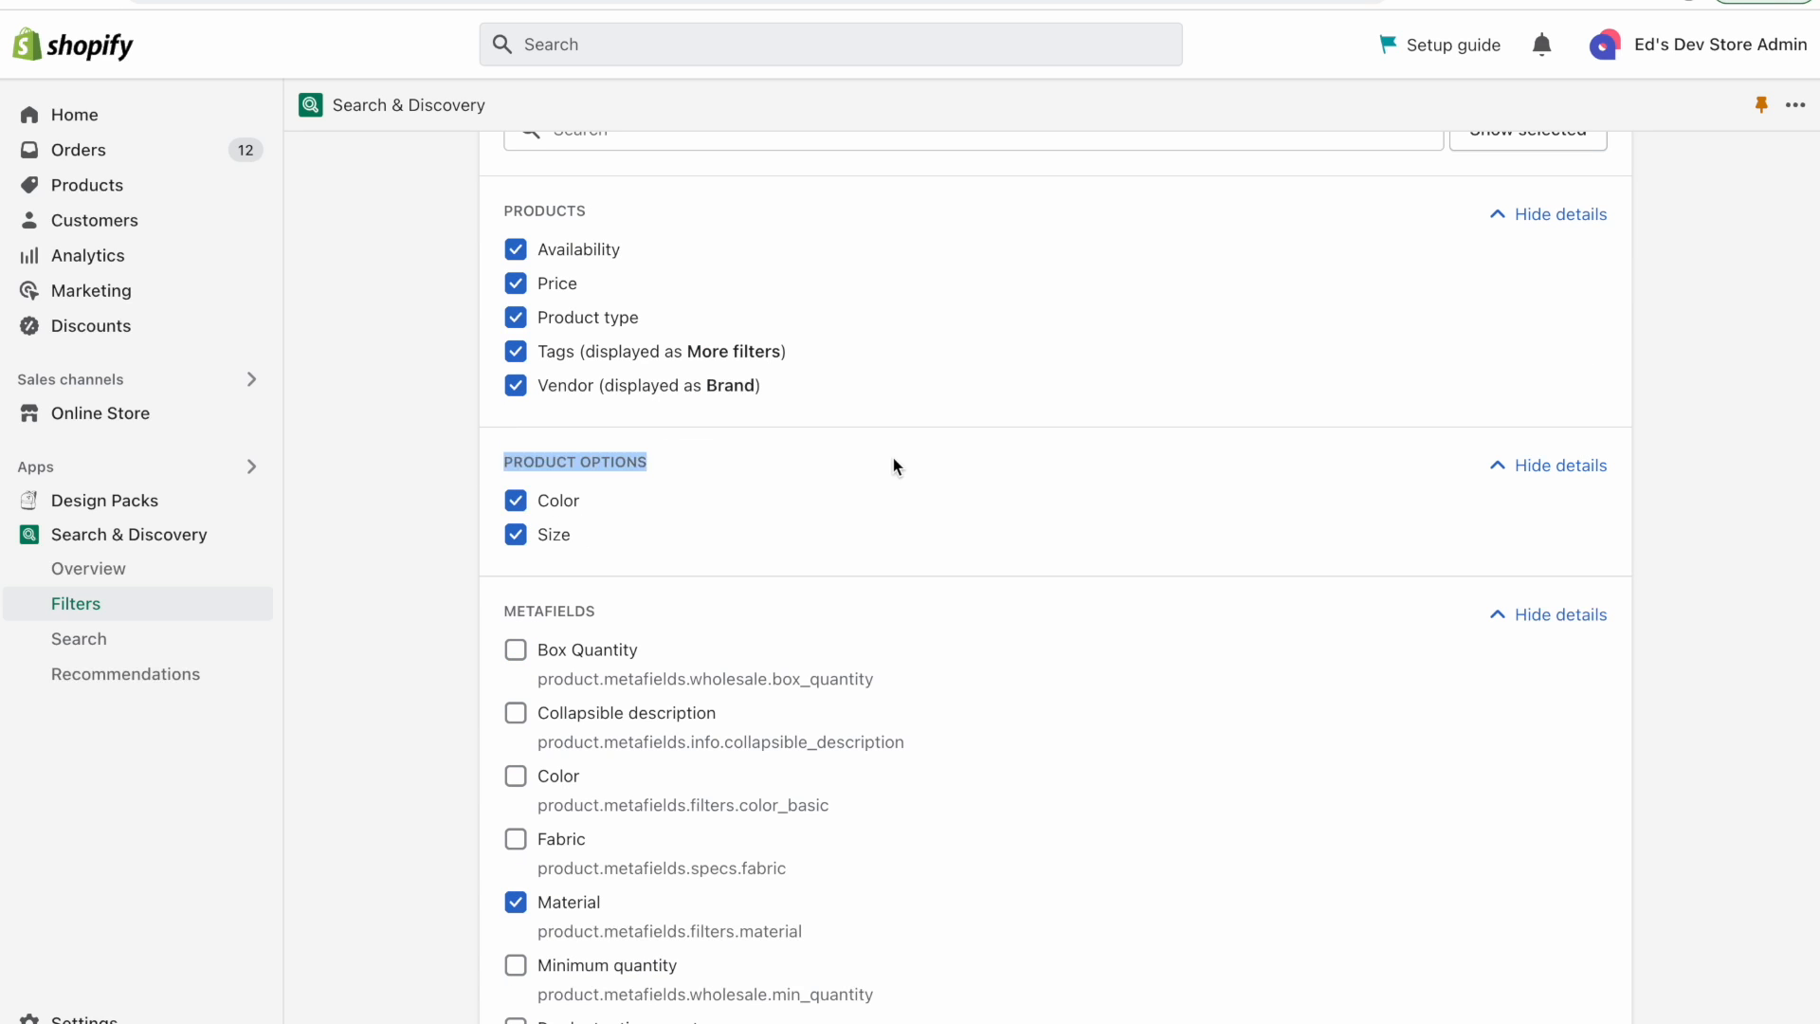
left_click(608, 465)
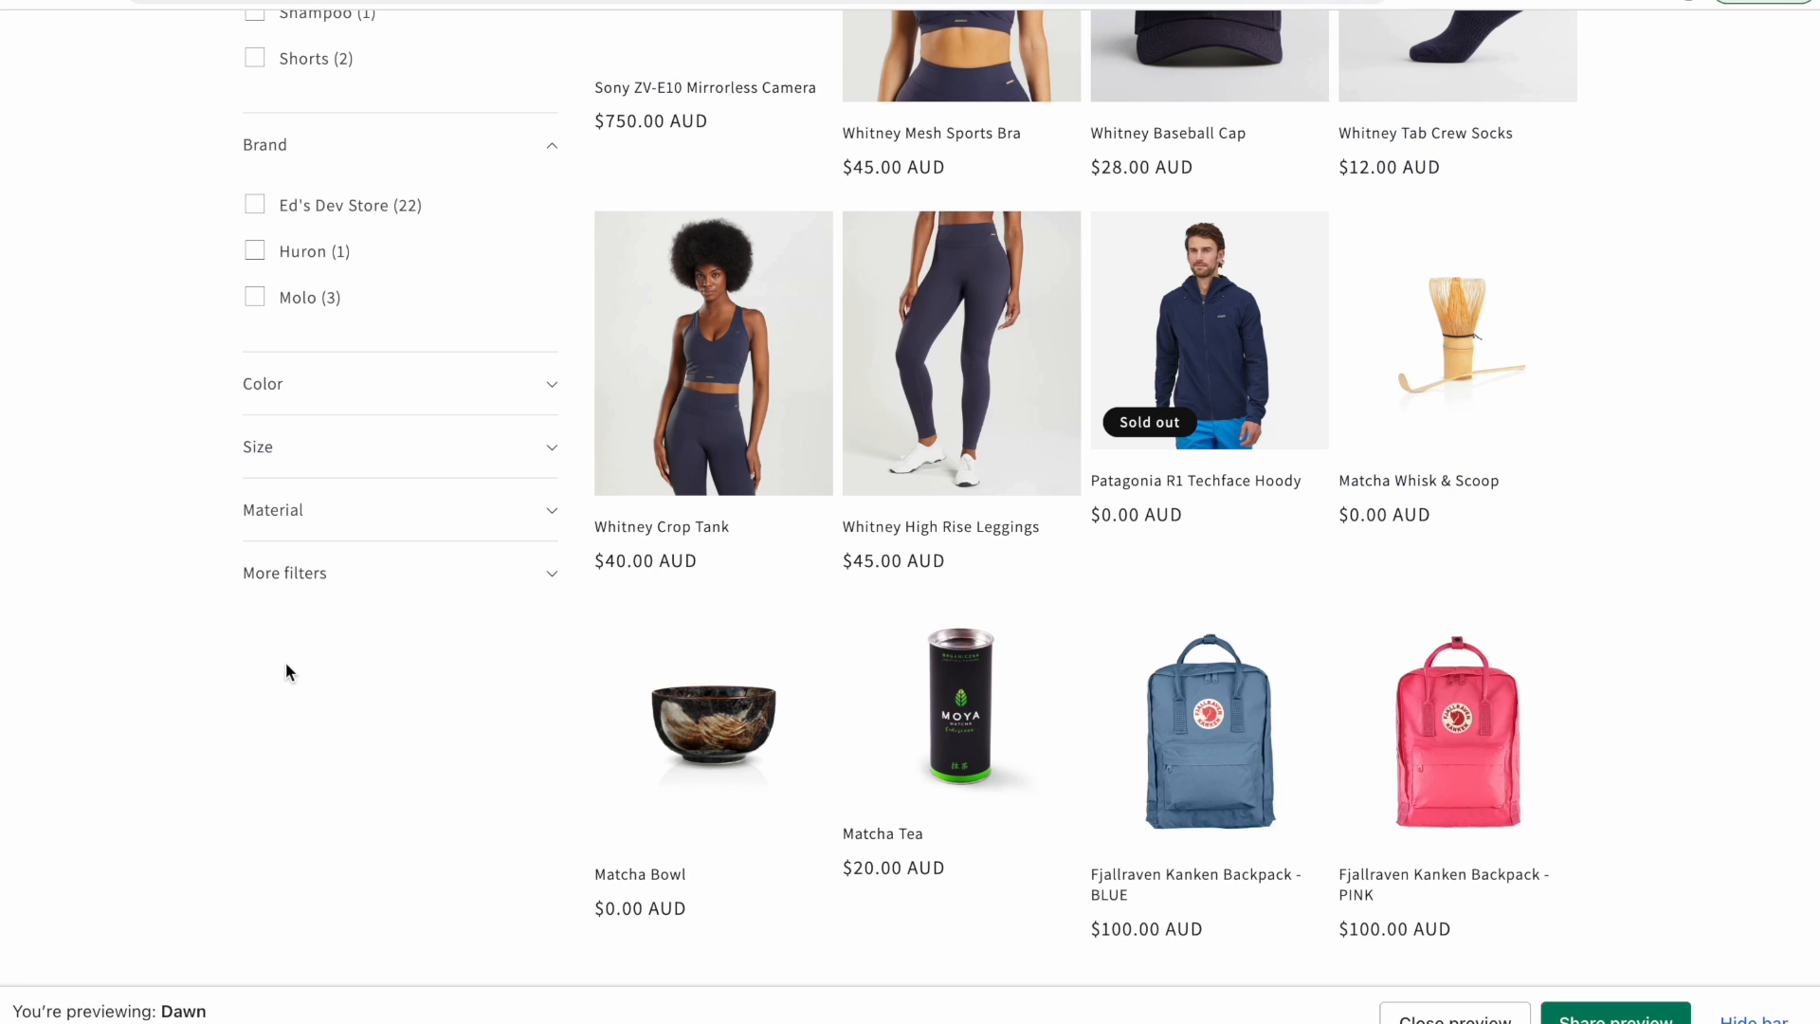
scroll(286, 661, "up", 2)
left_click(366, 563)
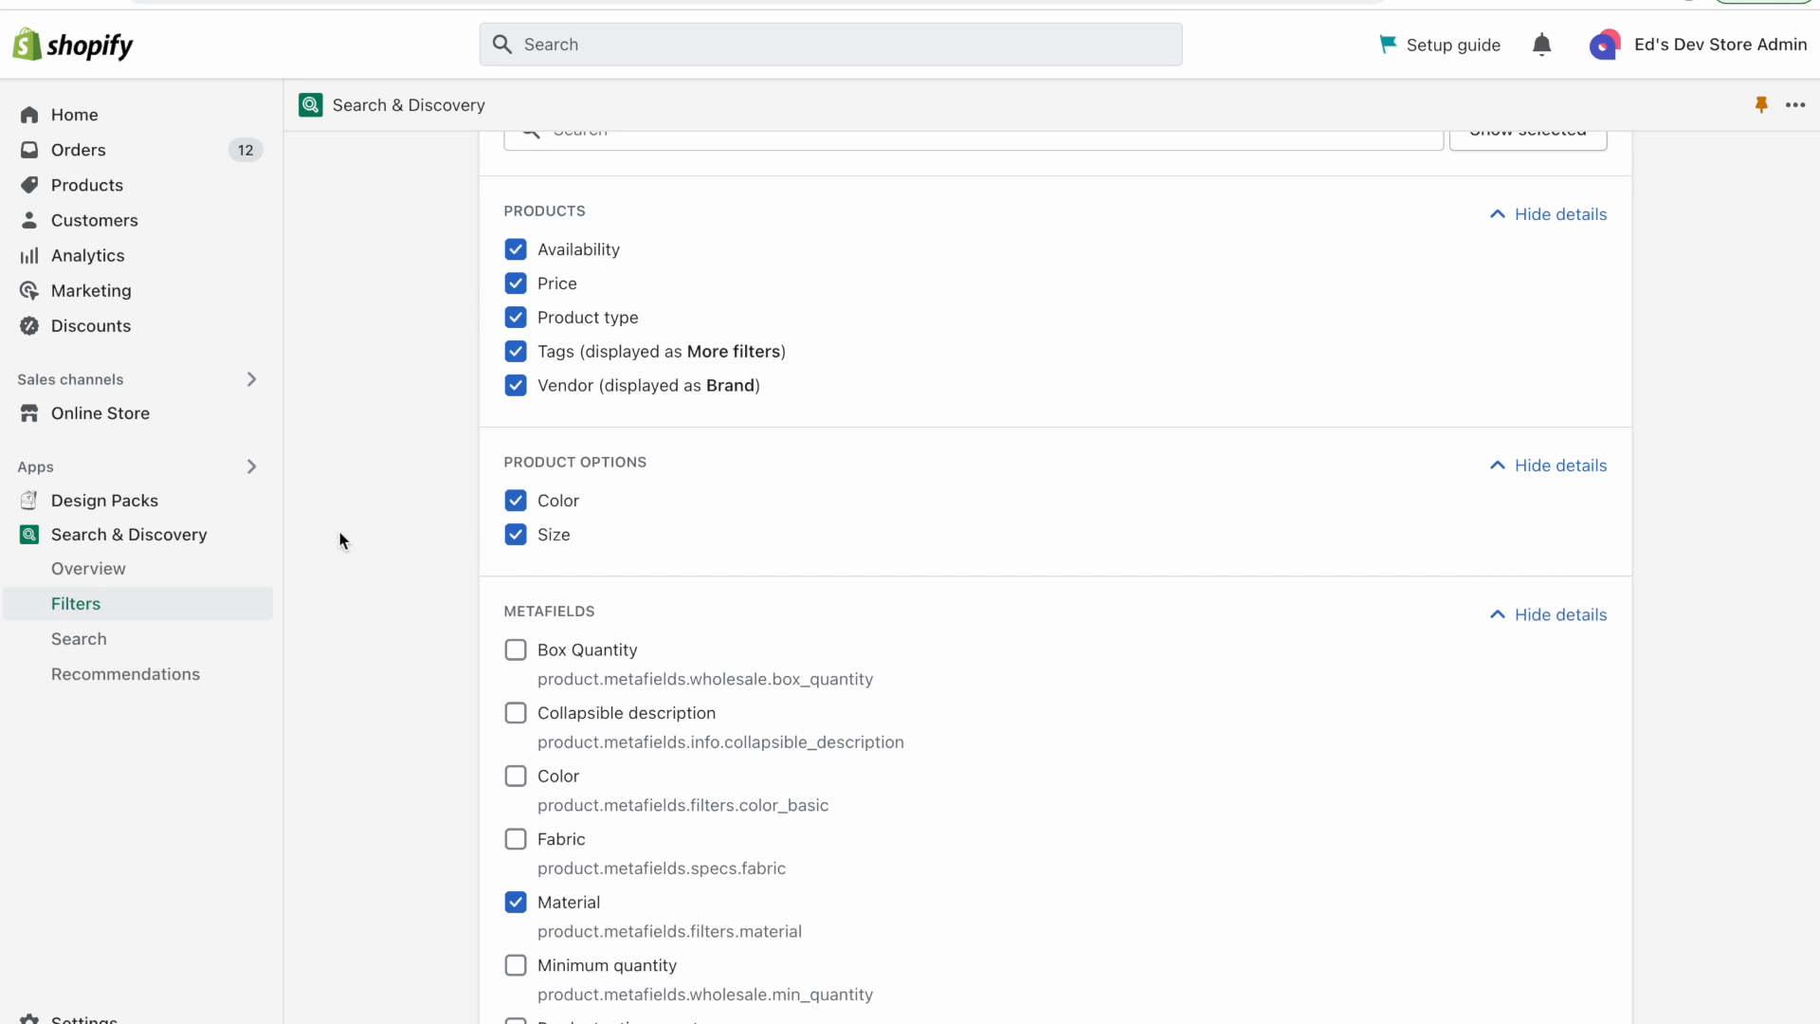
Review the metafield filters list, then open the app's Search section.
scroll(339, 539, "down", 3)
left_click_drag(487, 296, 789, 305)
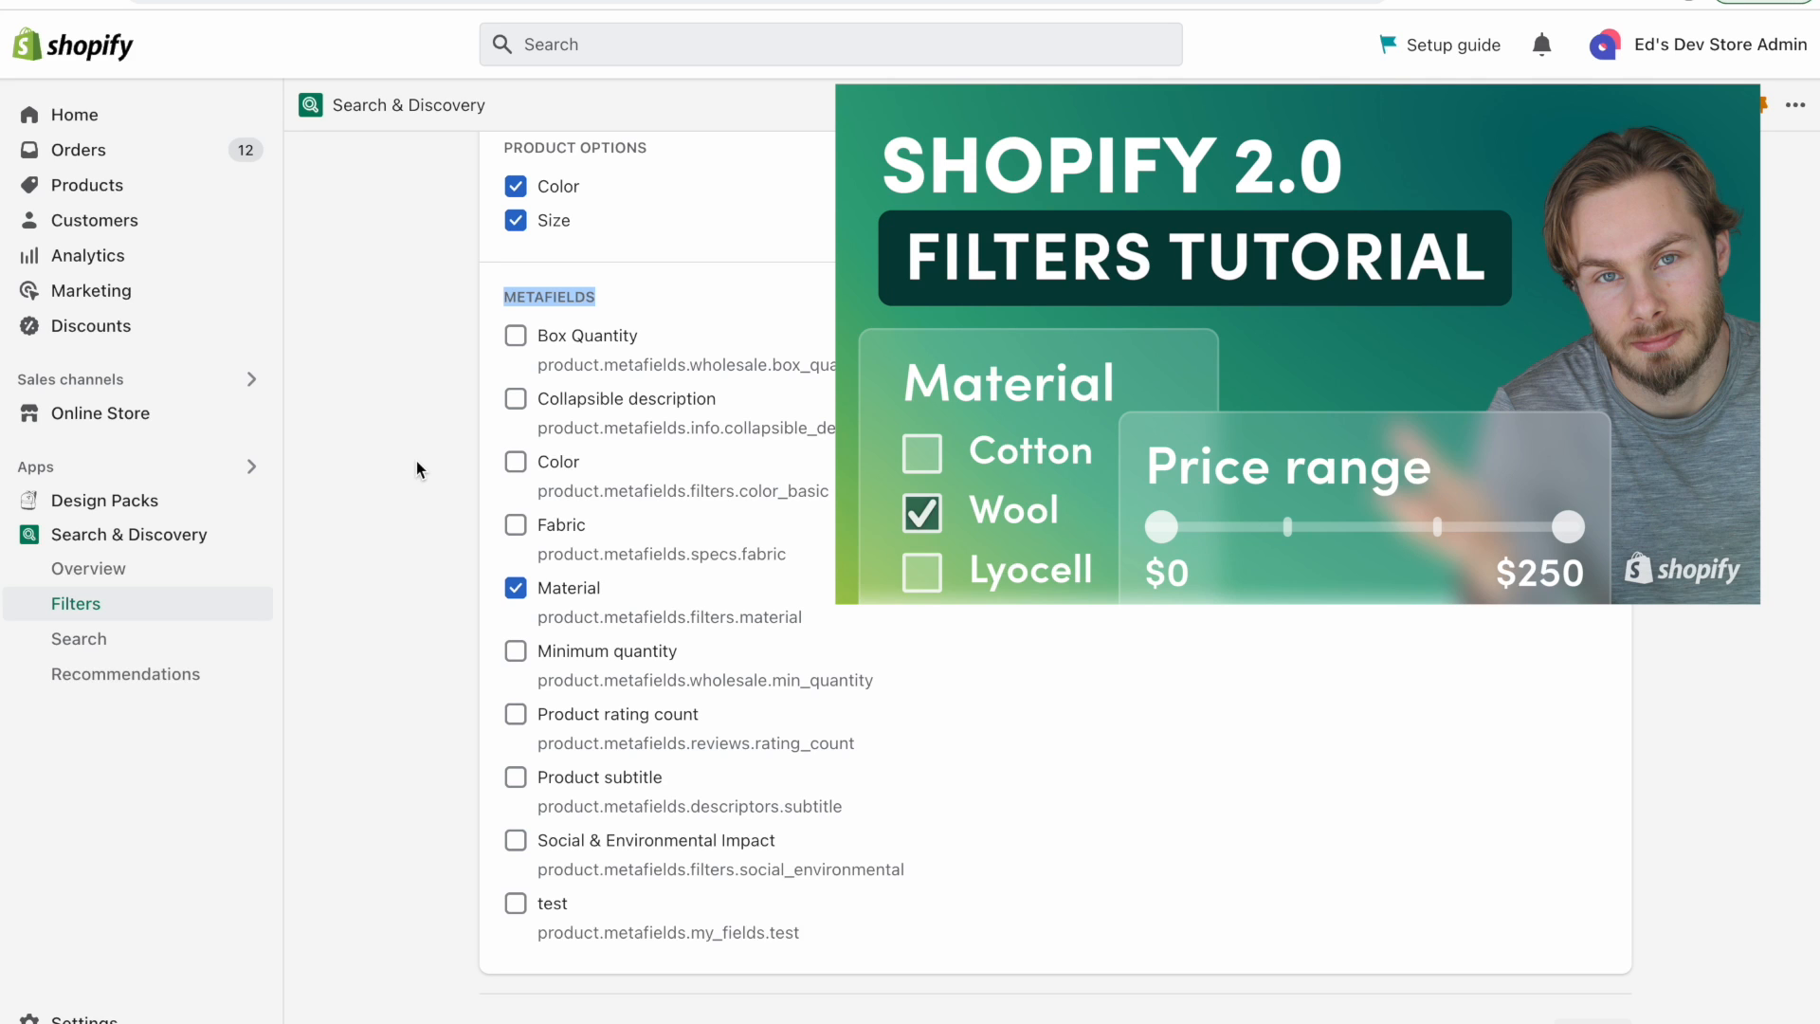
left_click(343, 481)
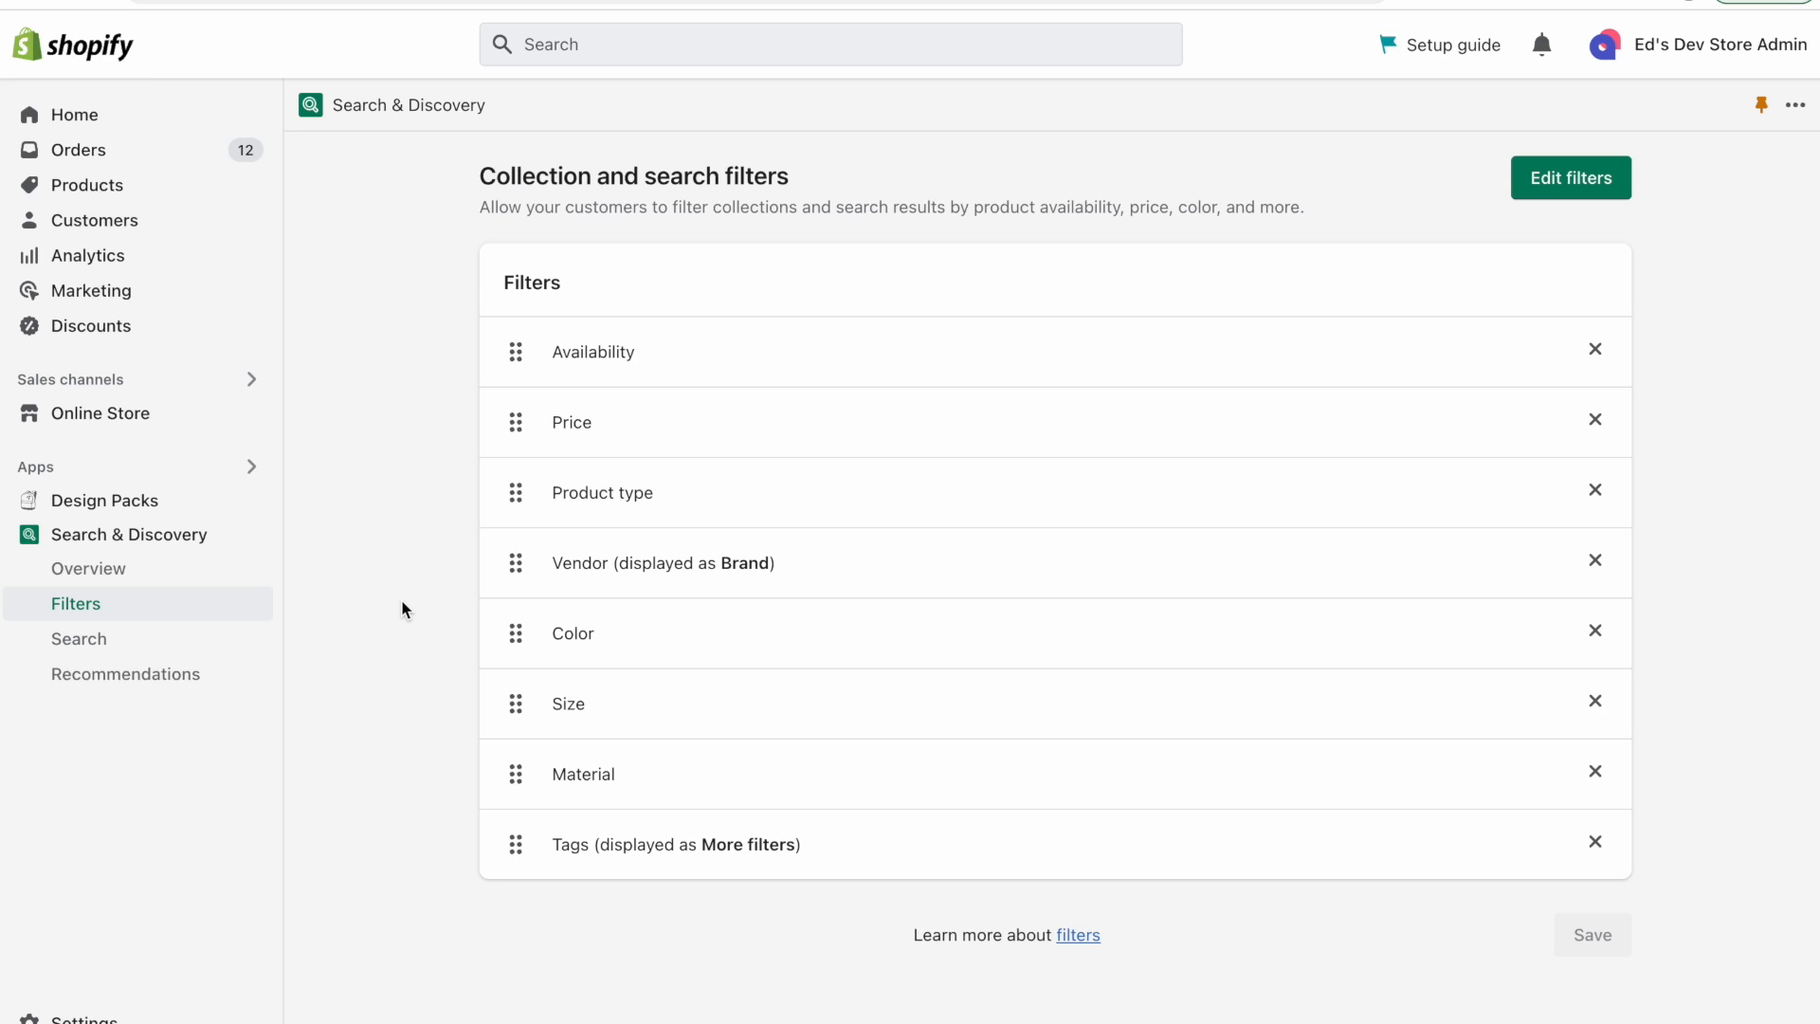
left_click(139, 648)
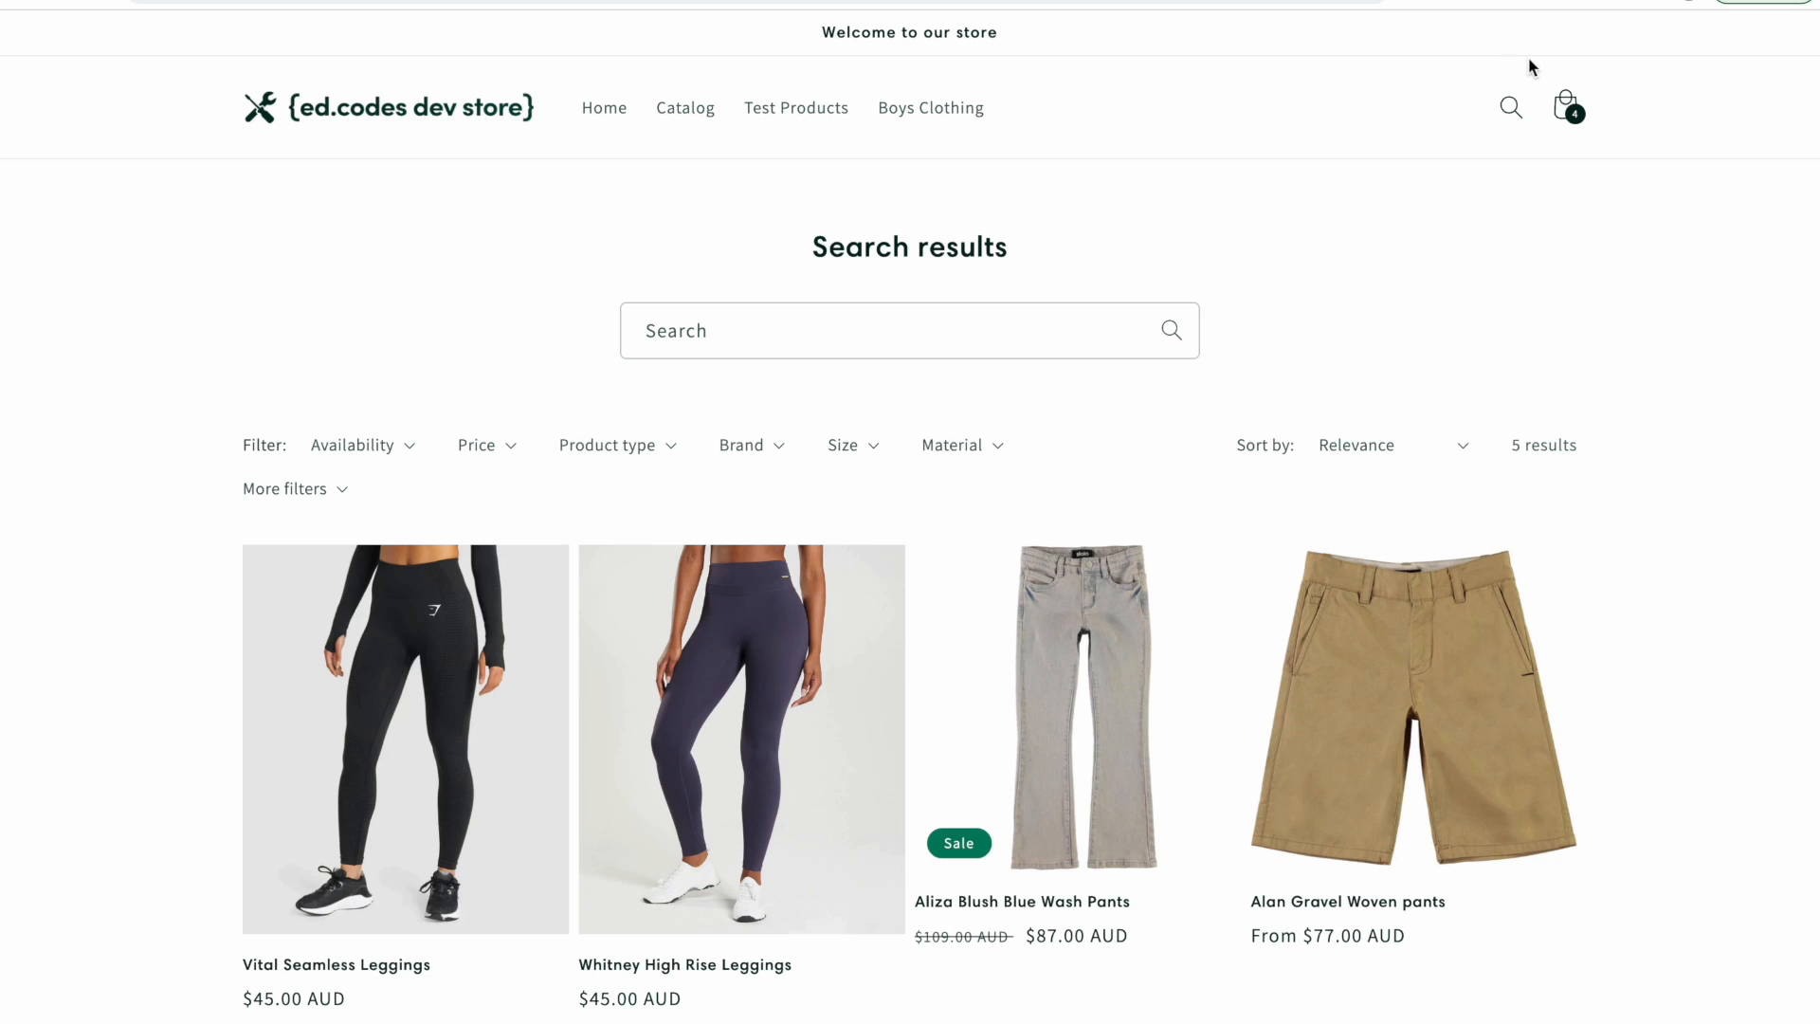
Open the storefront search page and the Synonyms page in Search & Discovery.
left_click(1511, 108)
left_click(1202, 108)
left_click(822, 316)
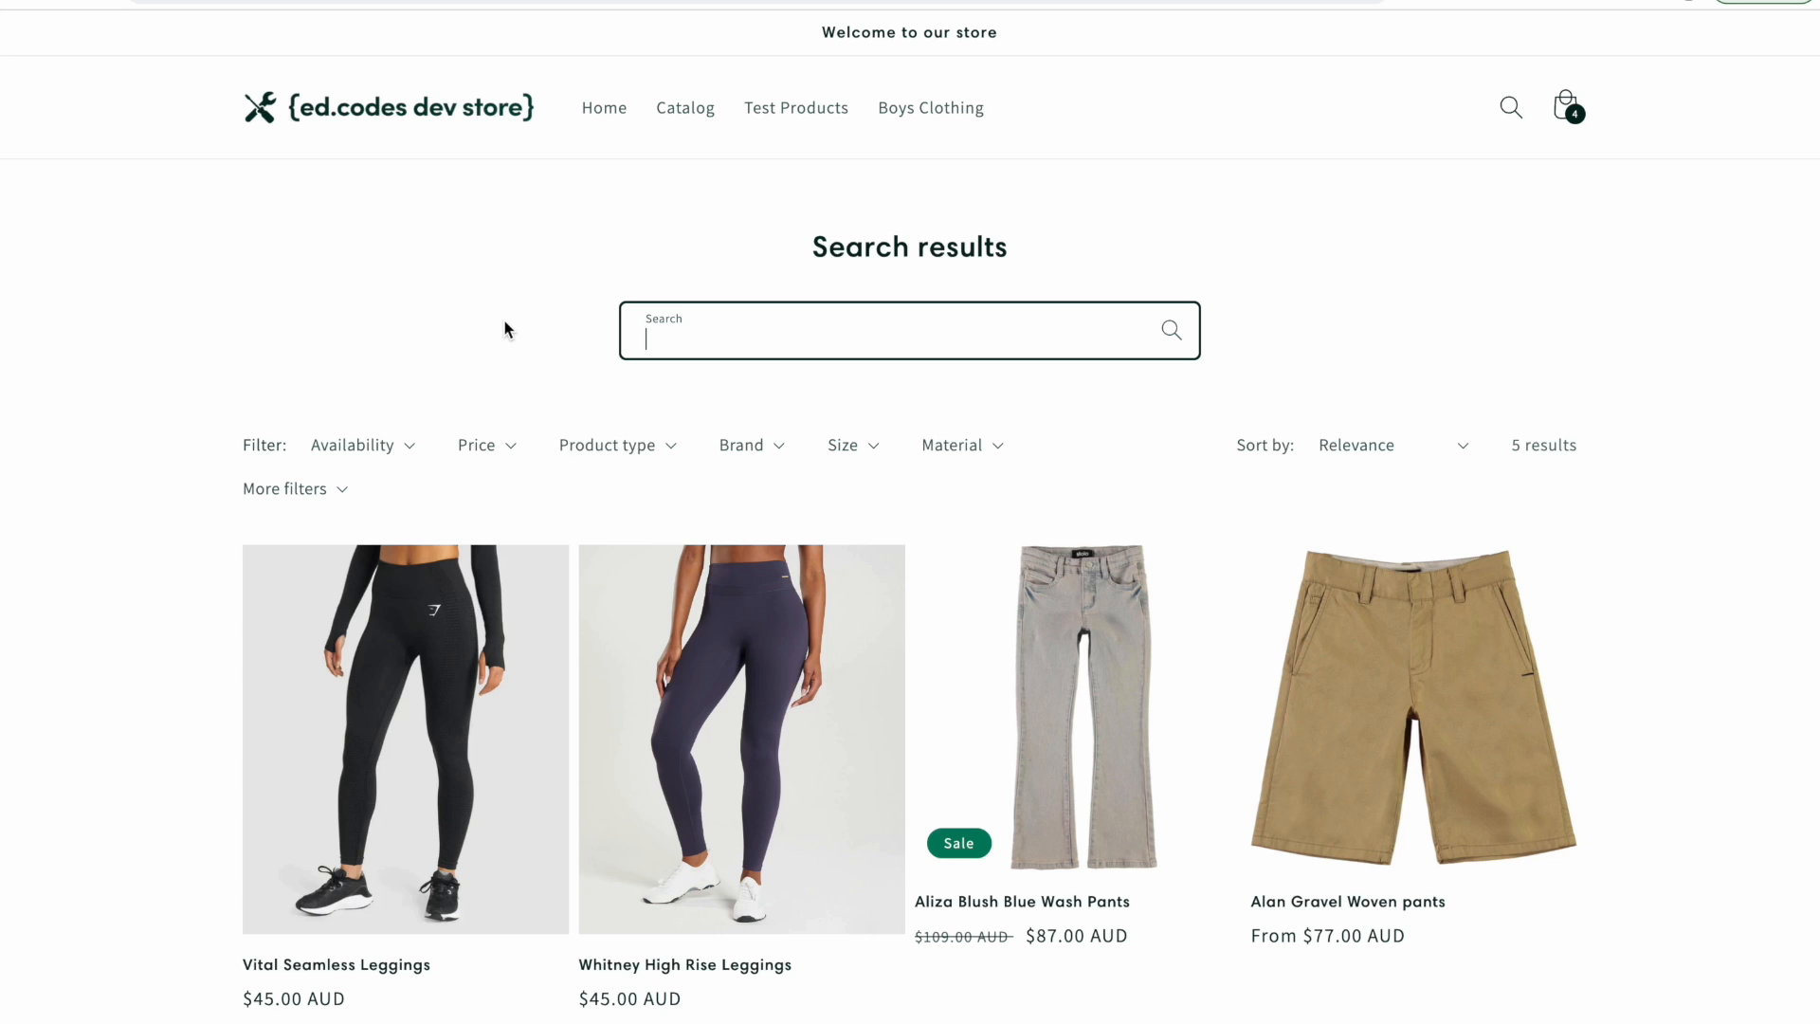
left_click(266, 2)
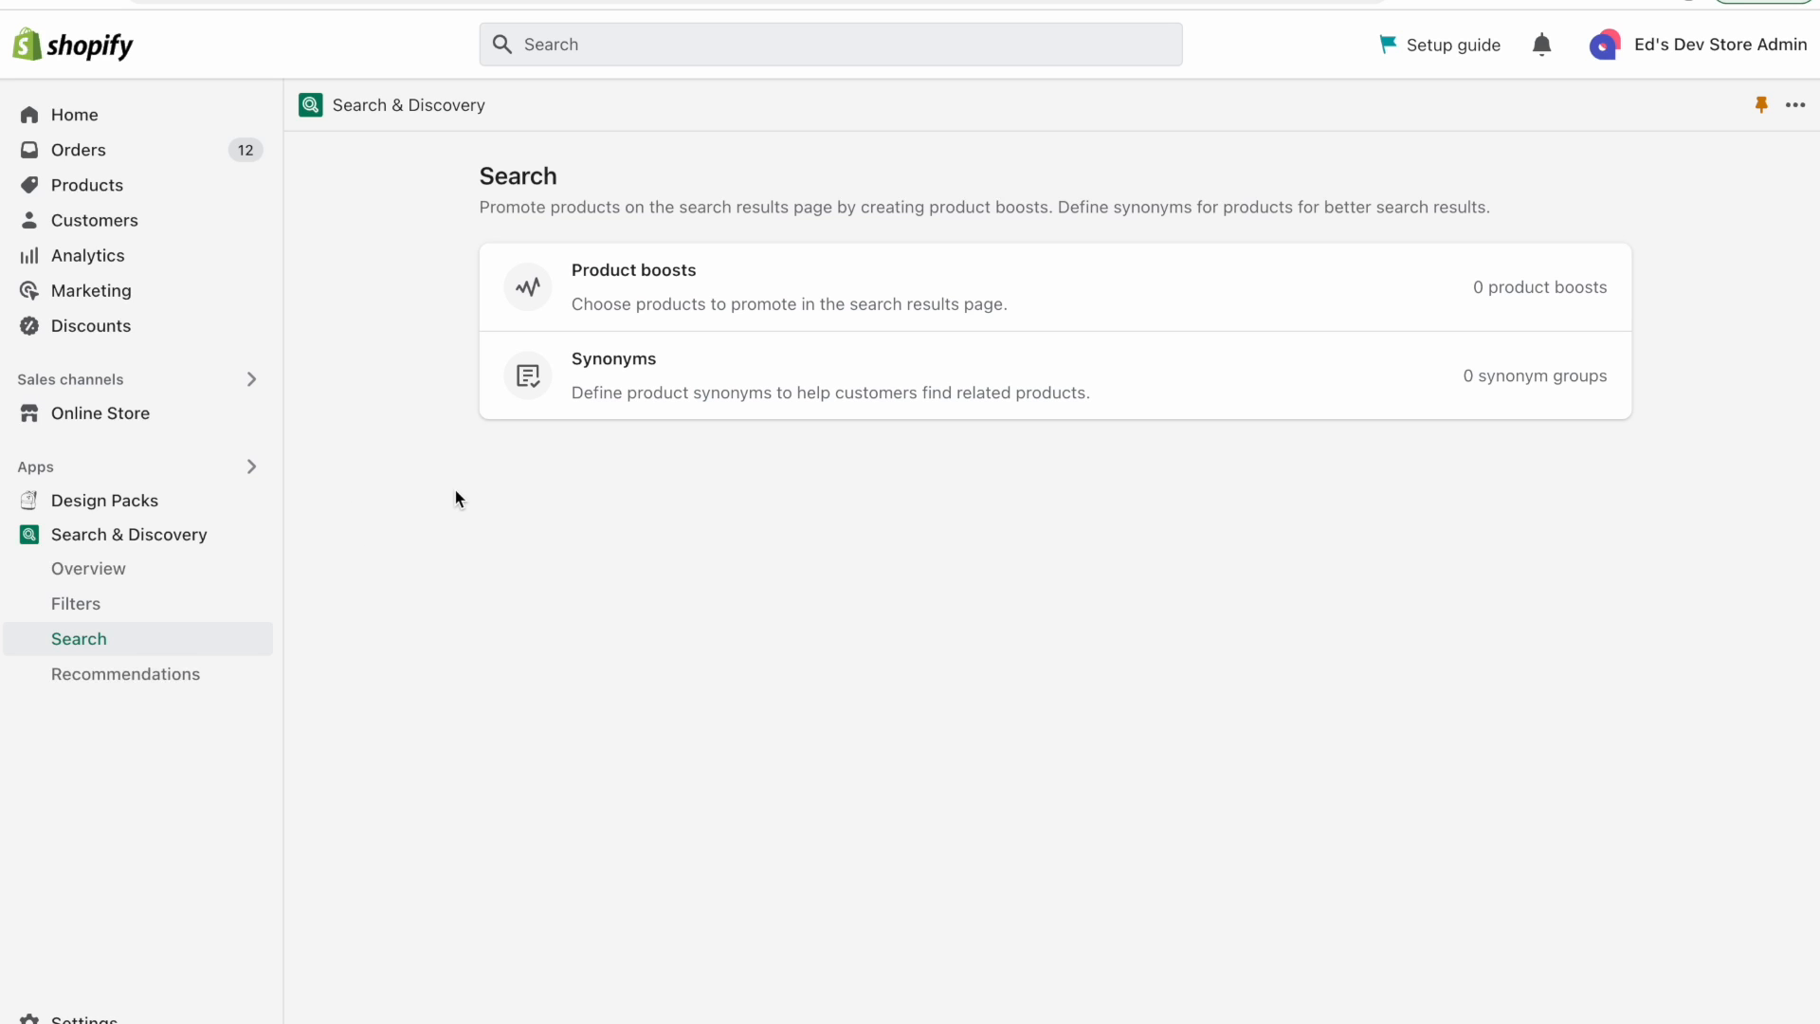
left_click(900, 374)
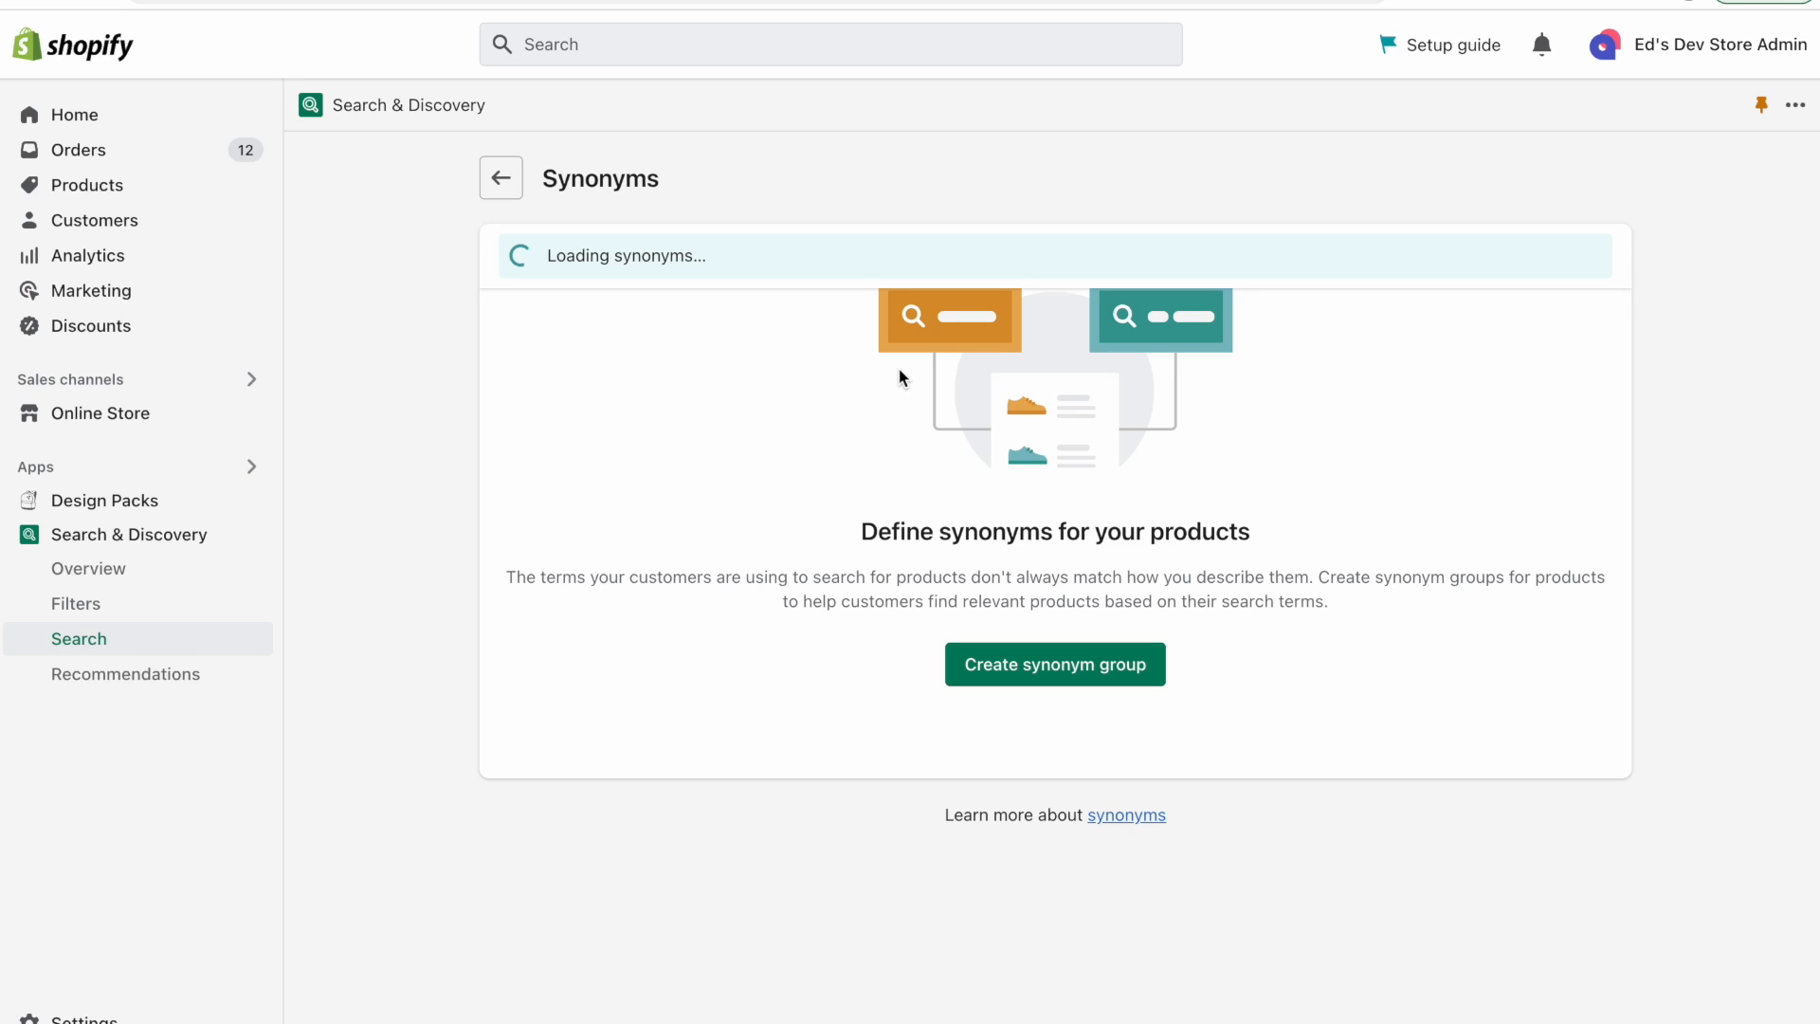
left_click(1083, 665)
left_click(697, 395)
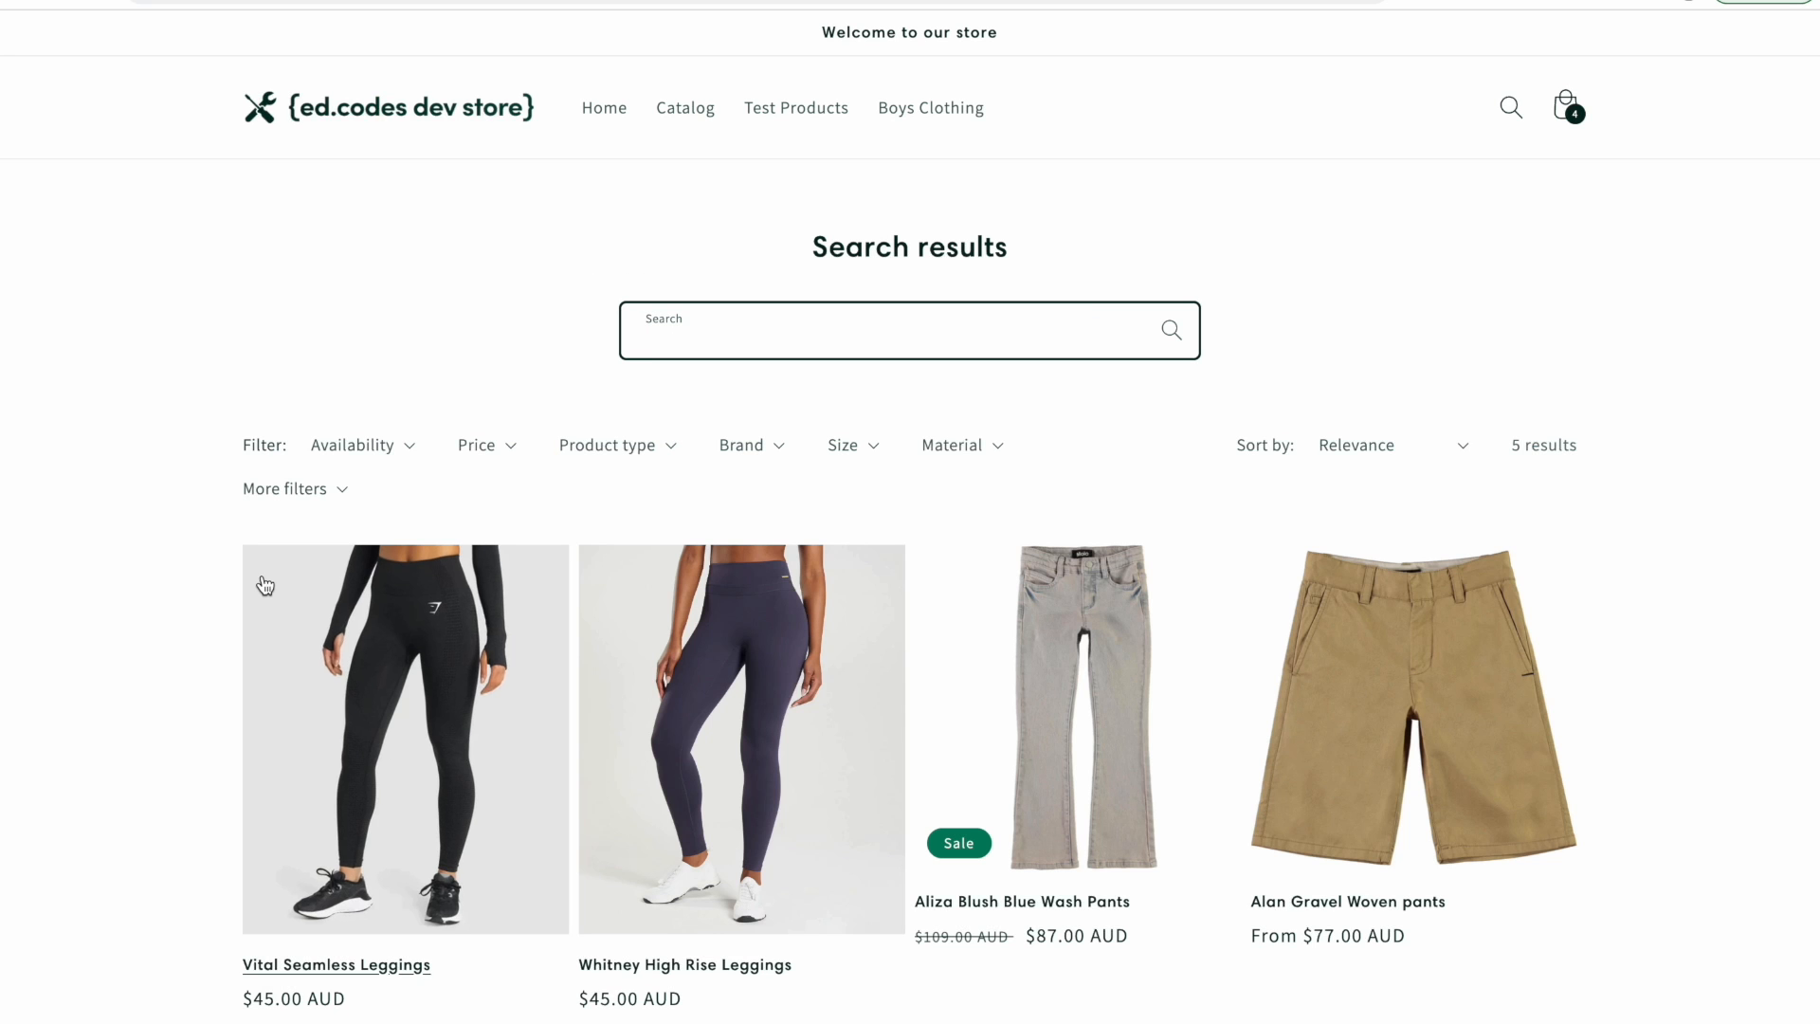
Search the storefront for "Tights" and then for "yoga pants".
scroll(256, 585, "down", 2)
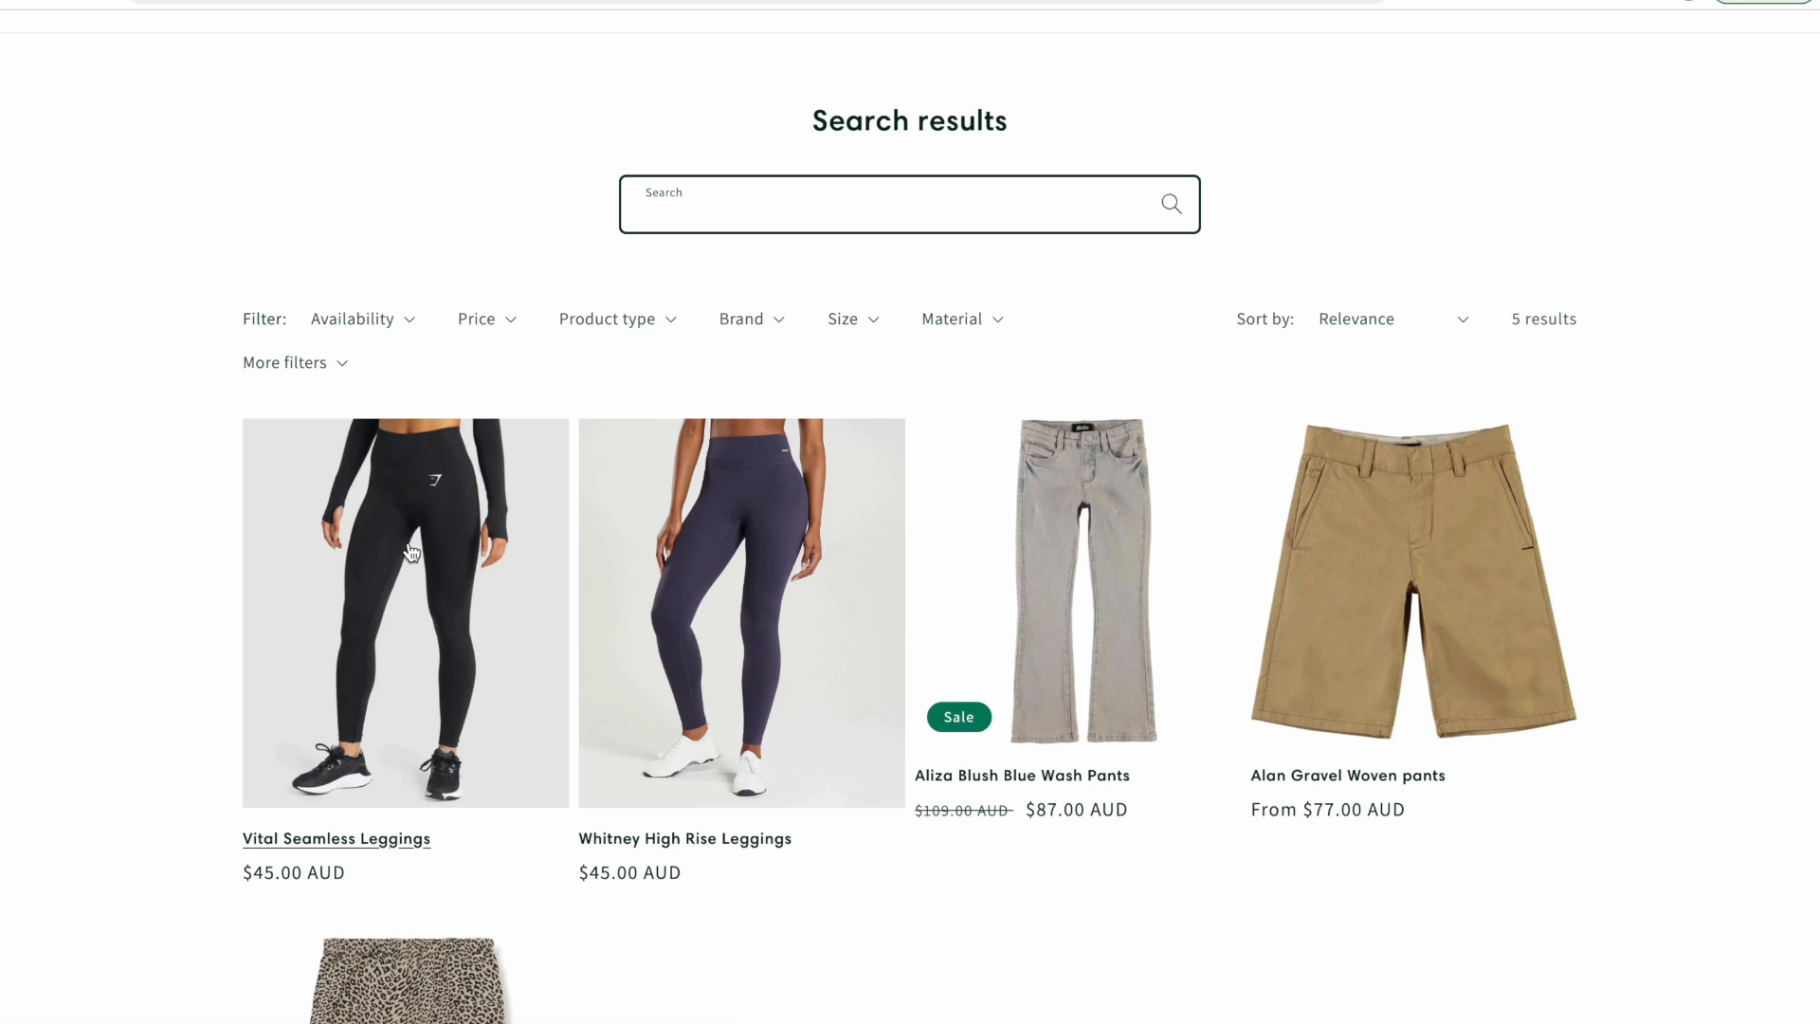
type("Tights")
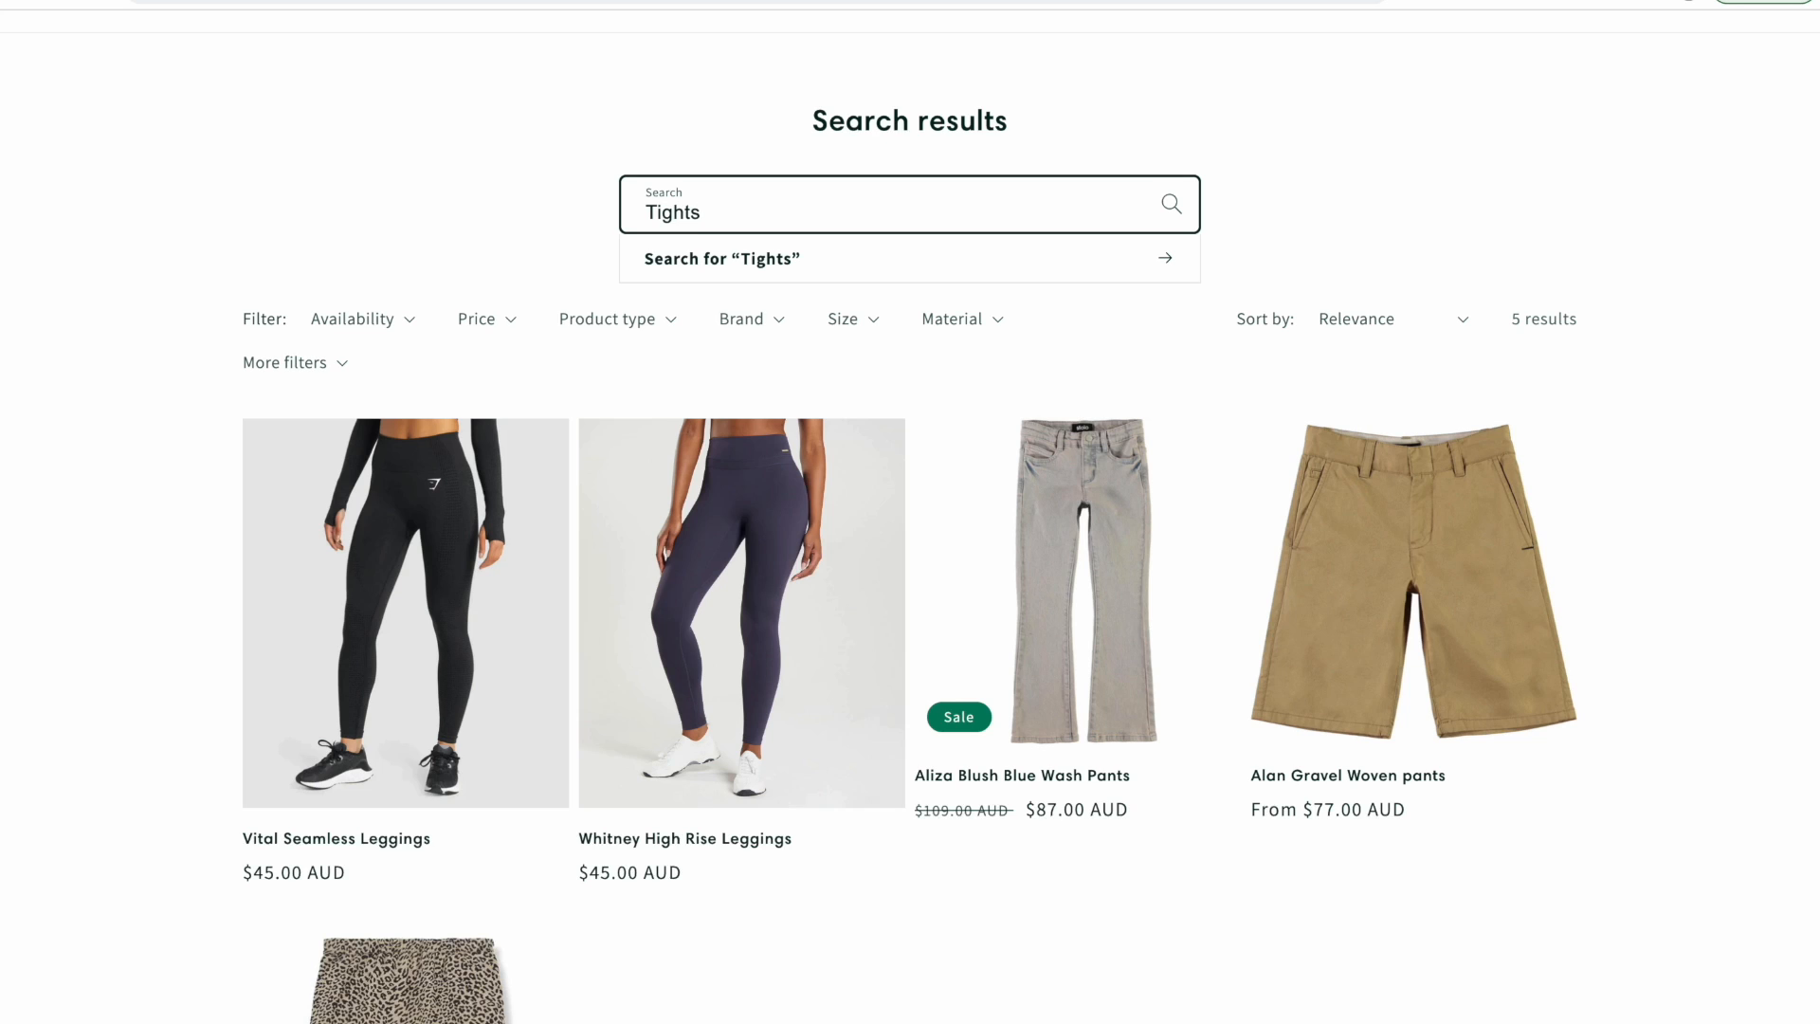
key("Return")
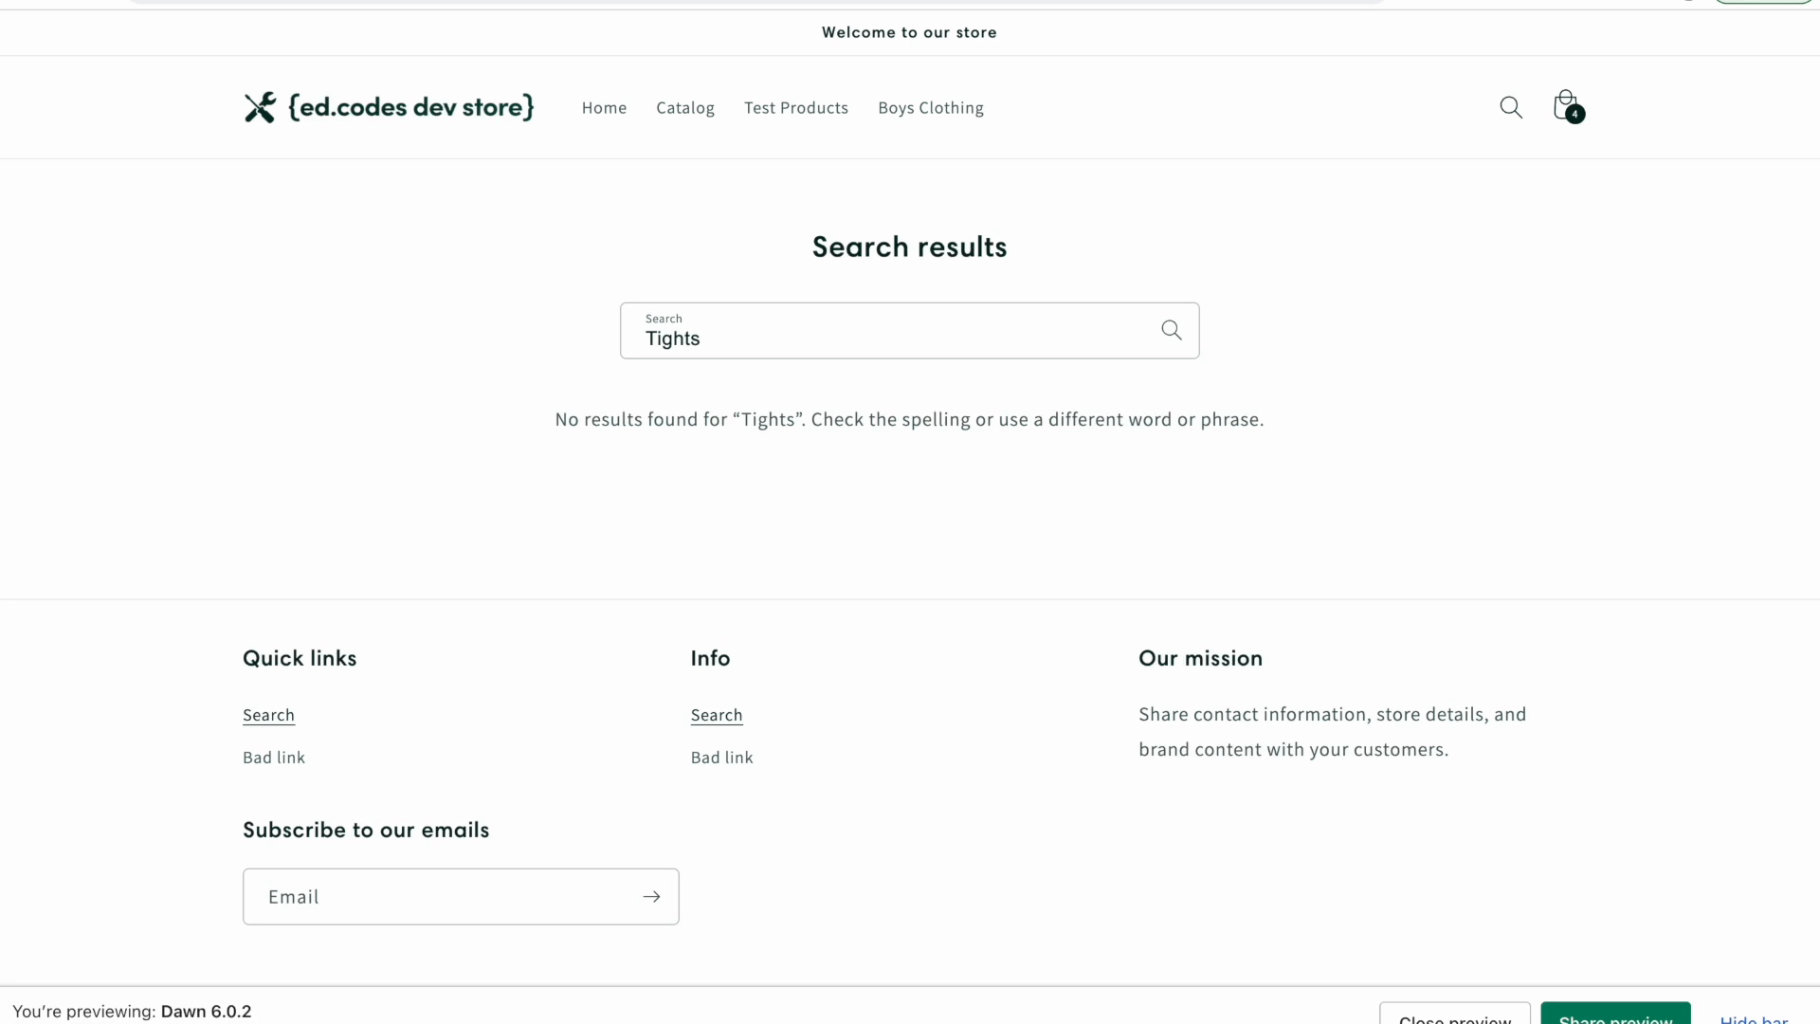
left_click(804, 354)
key("ctrl+a")
type("y")
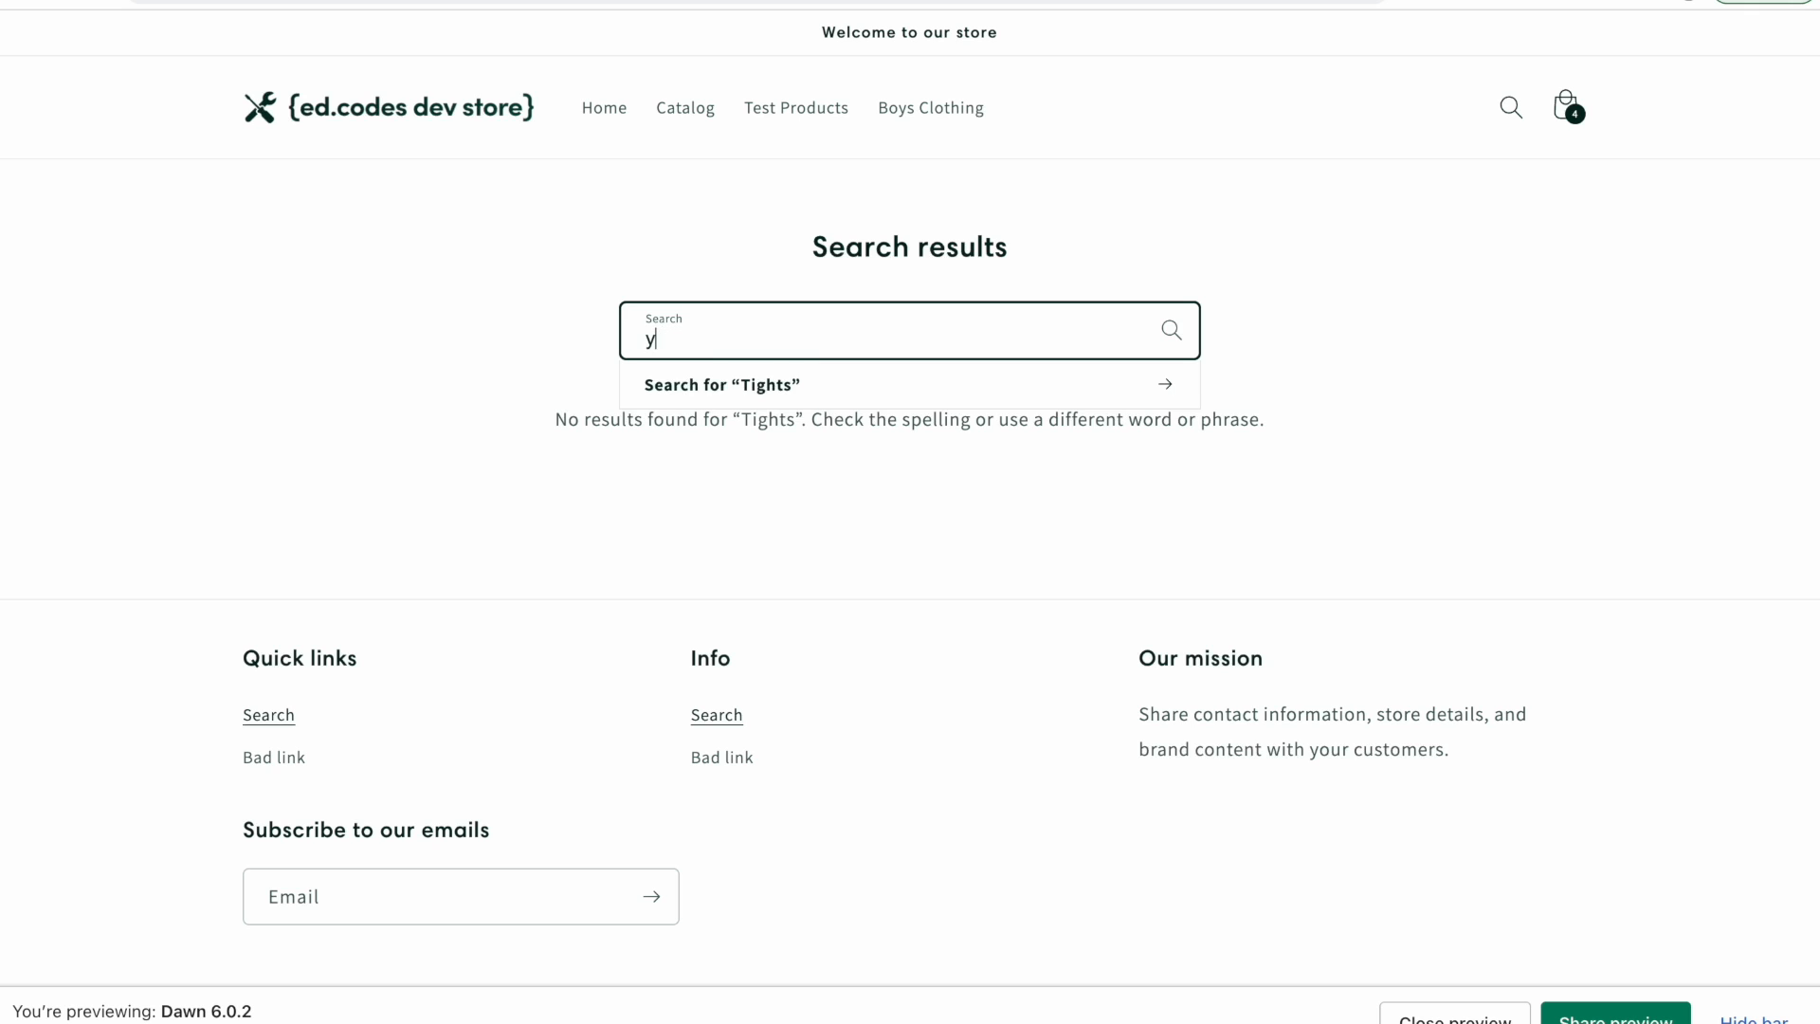
type("oga pants")
key("Return")
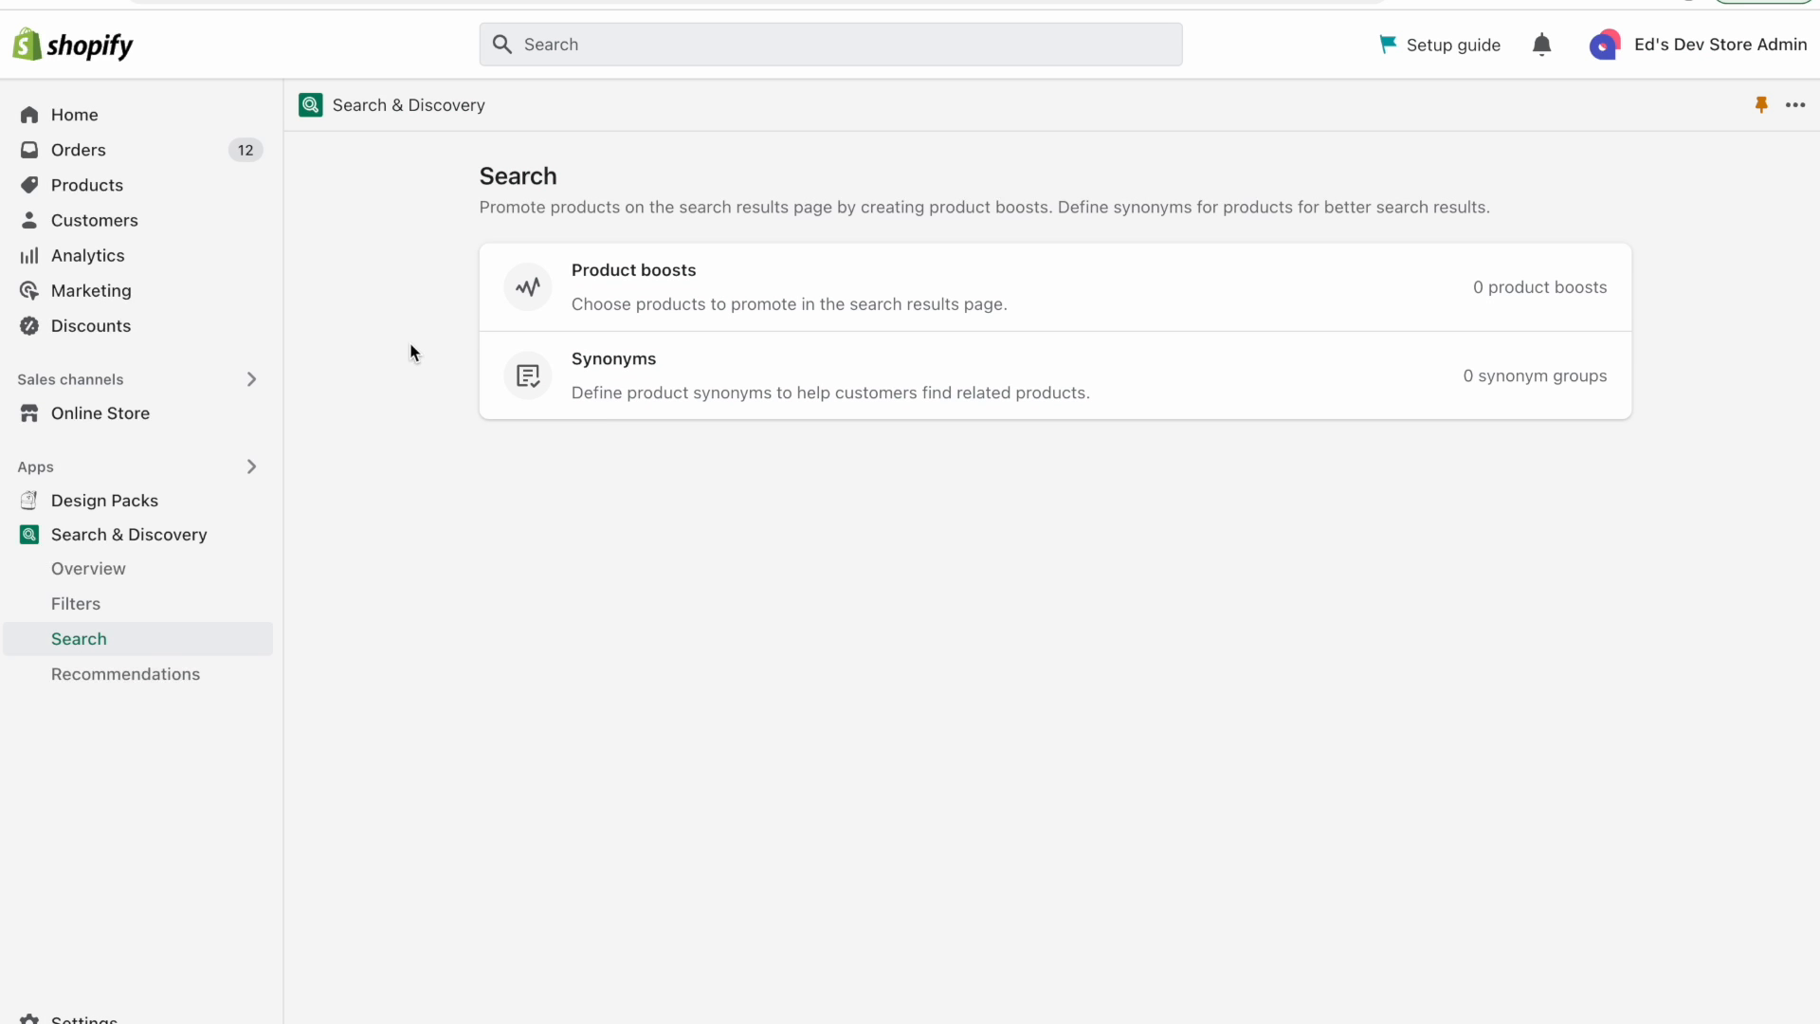
Create a synonym group with the words Leggings, Tights and Yoga pants.
left_click(655, 366)
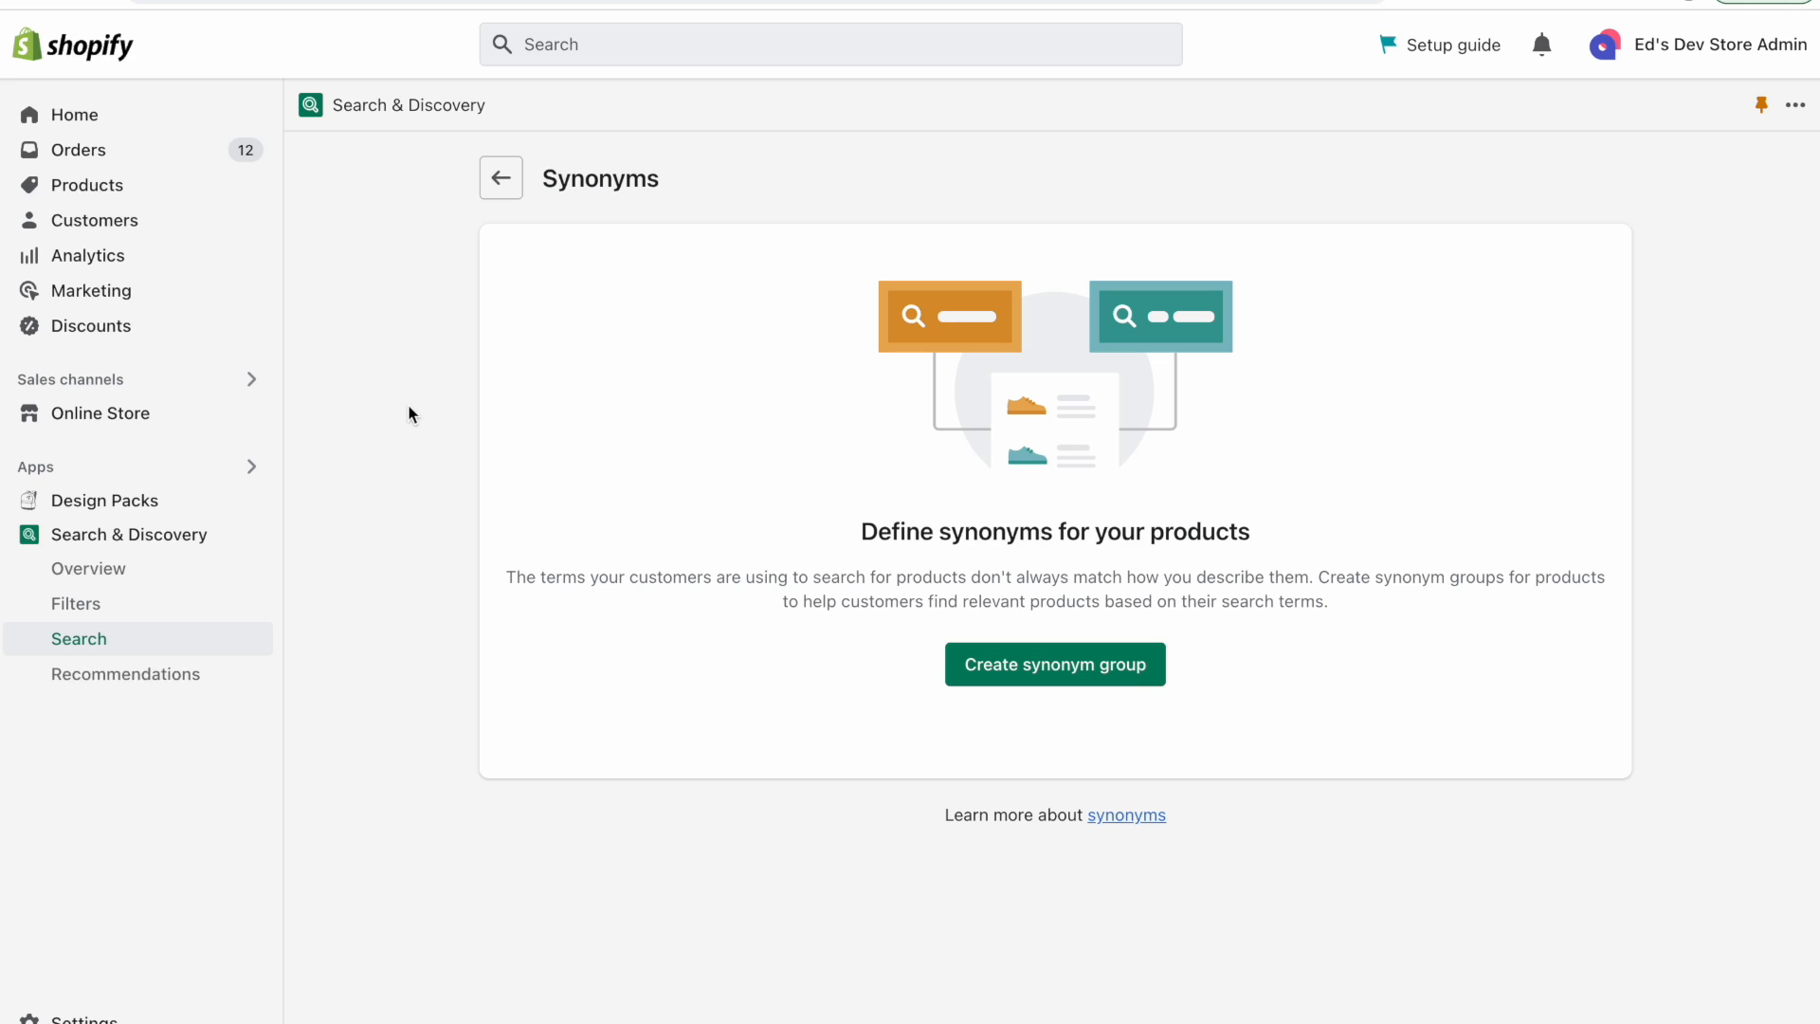
left_click(1058, 675)
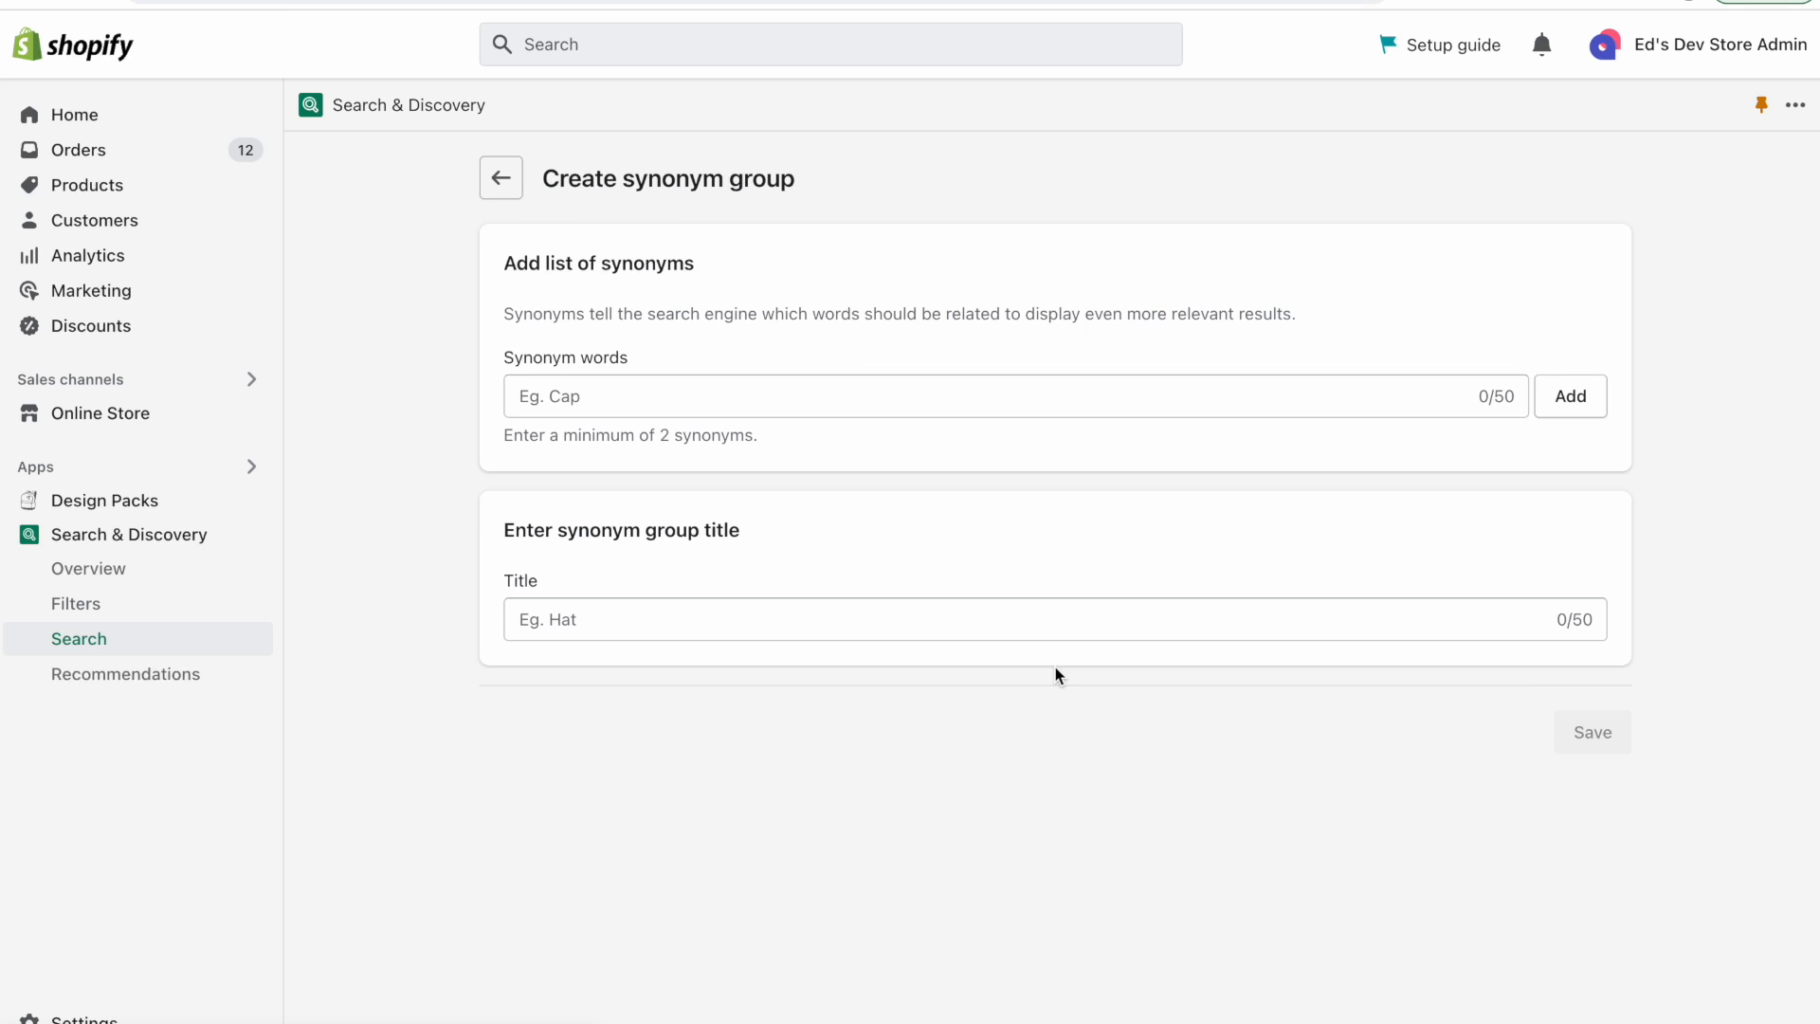
left_click(701, 396)
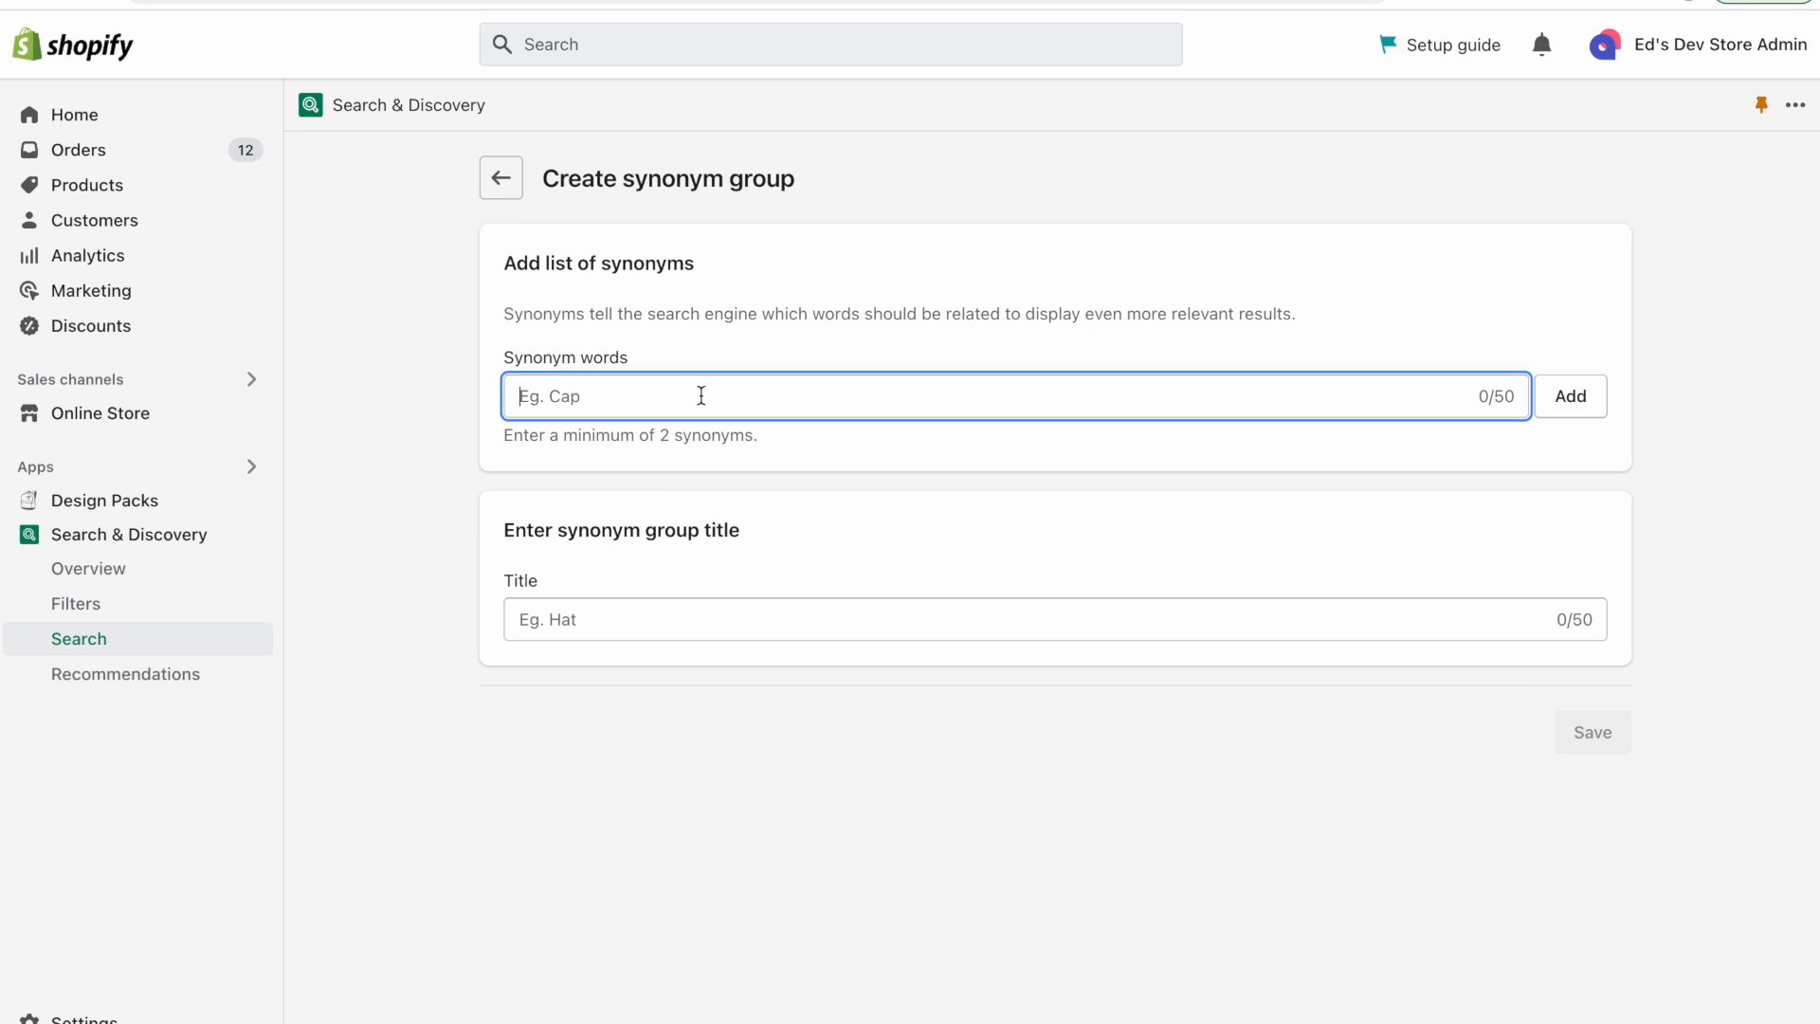
type("Leggings")
left_click(1570, 395)
left_click(808, 394)
type("Tight")
type("s")
left_click(1570, 406)
left_click(783, 407)
type("Yoga pants")
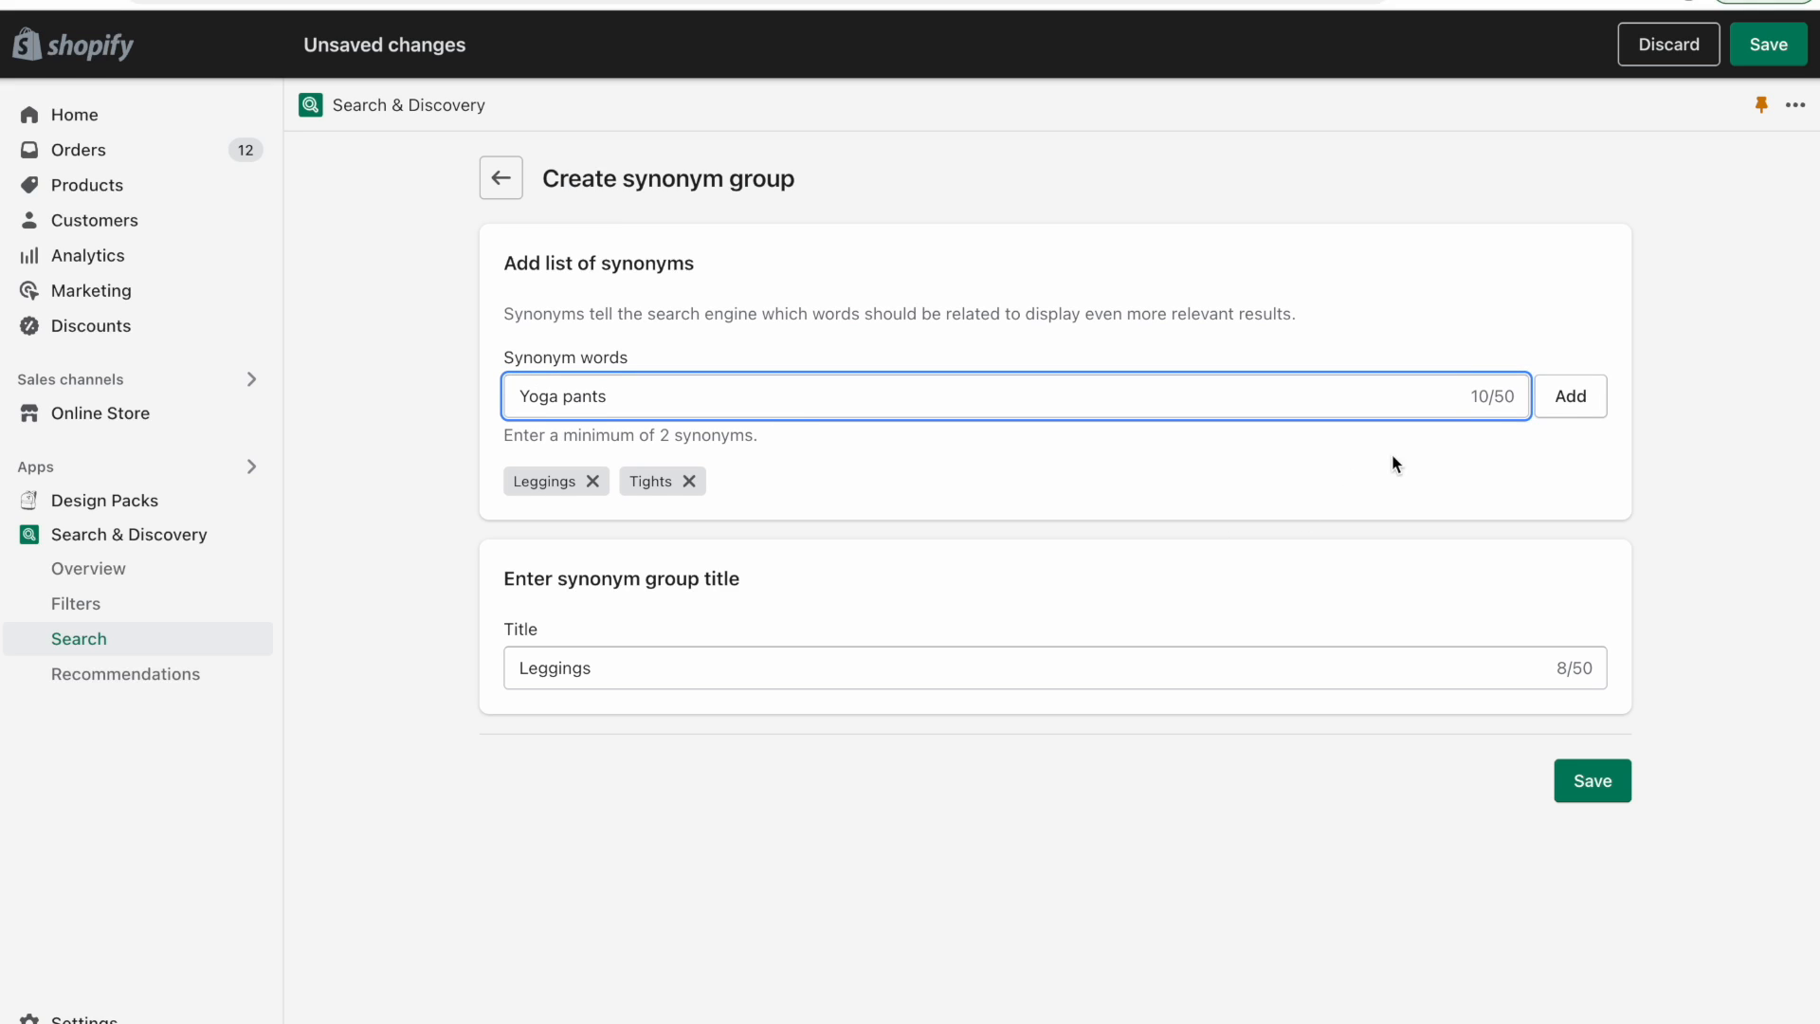
left_click(1573, 402)
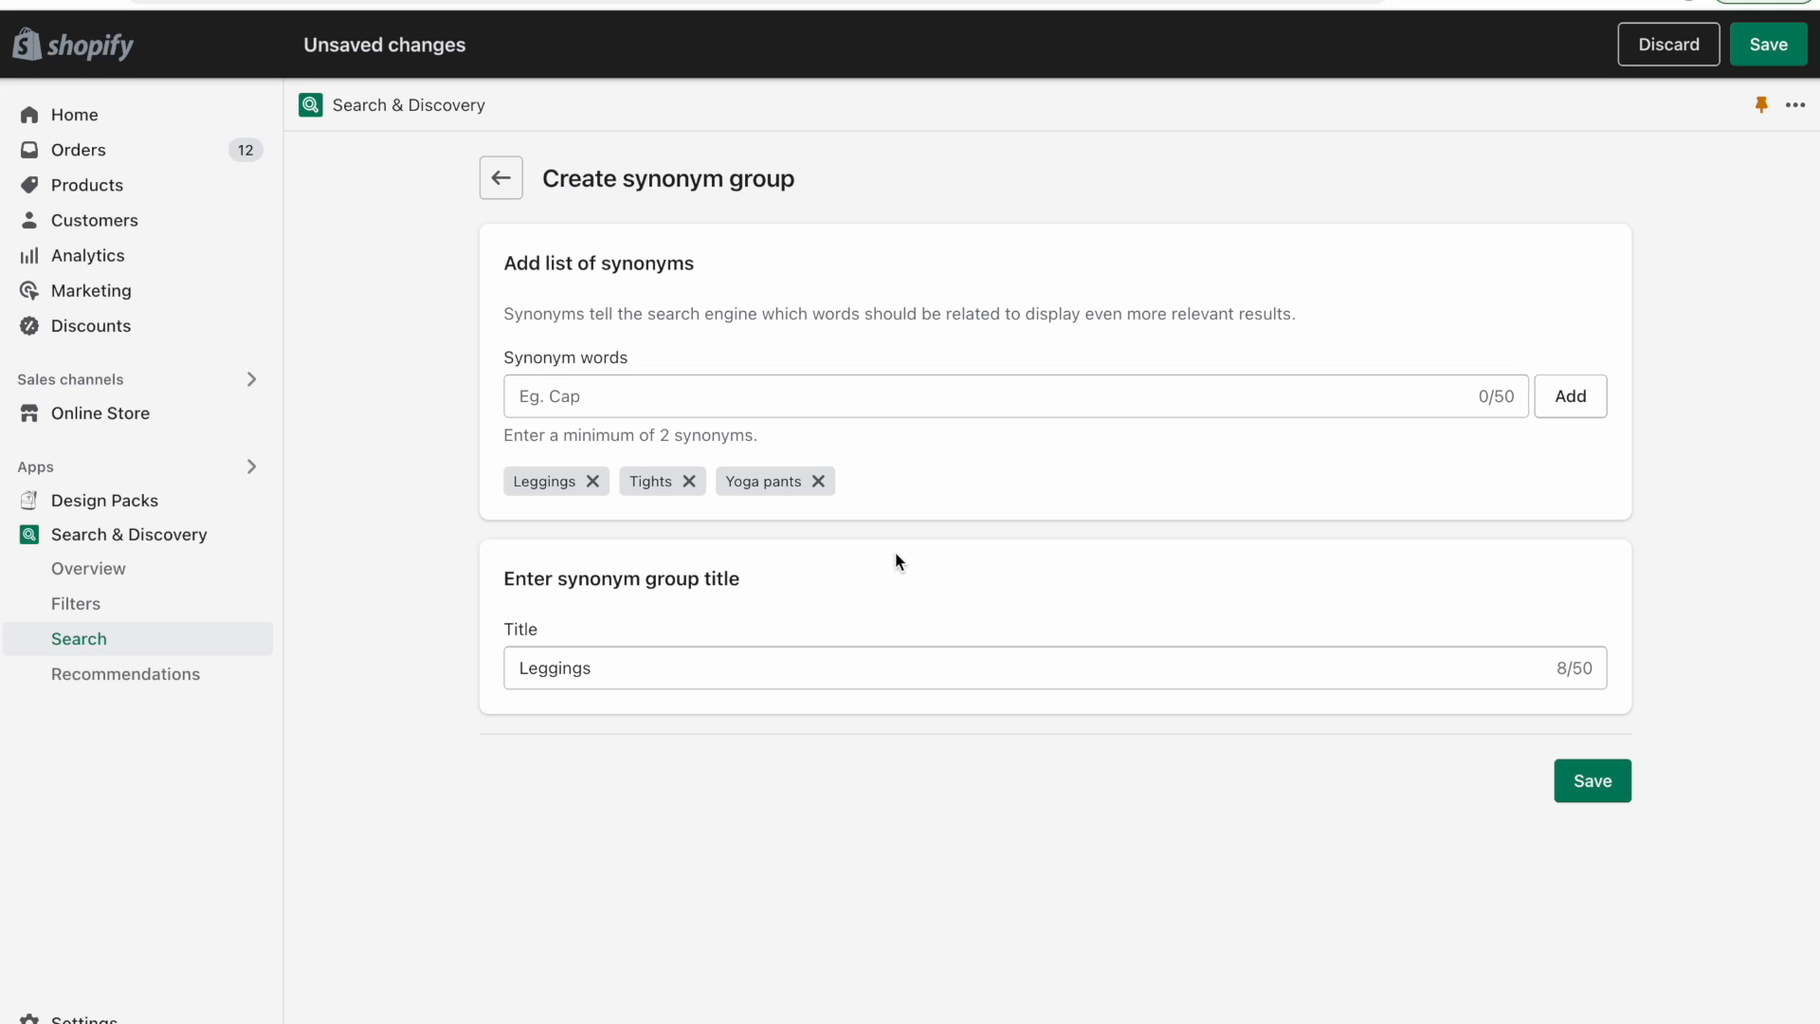
Save the Leggings synonym group.
left_click_drag(498, 580, 913, 580)
left_click(805, 611)
left_click(627, 667)
double_click(627, 667)
left_click(679, 660)
left_click_drag(514, 576, 896, 578)
left_click(897, 579)
left_click_drag(618, 580, 902, 592)
left_click(634, 666)
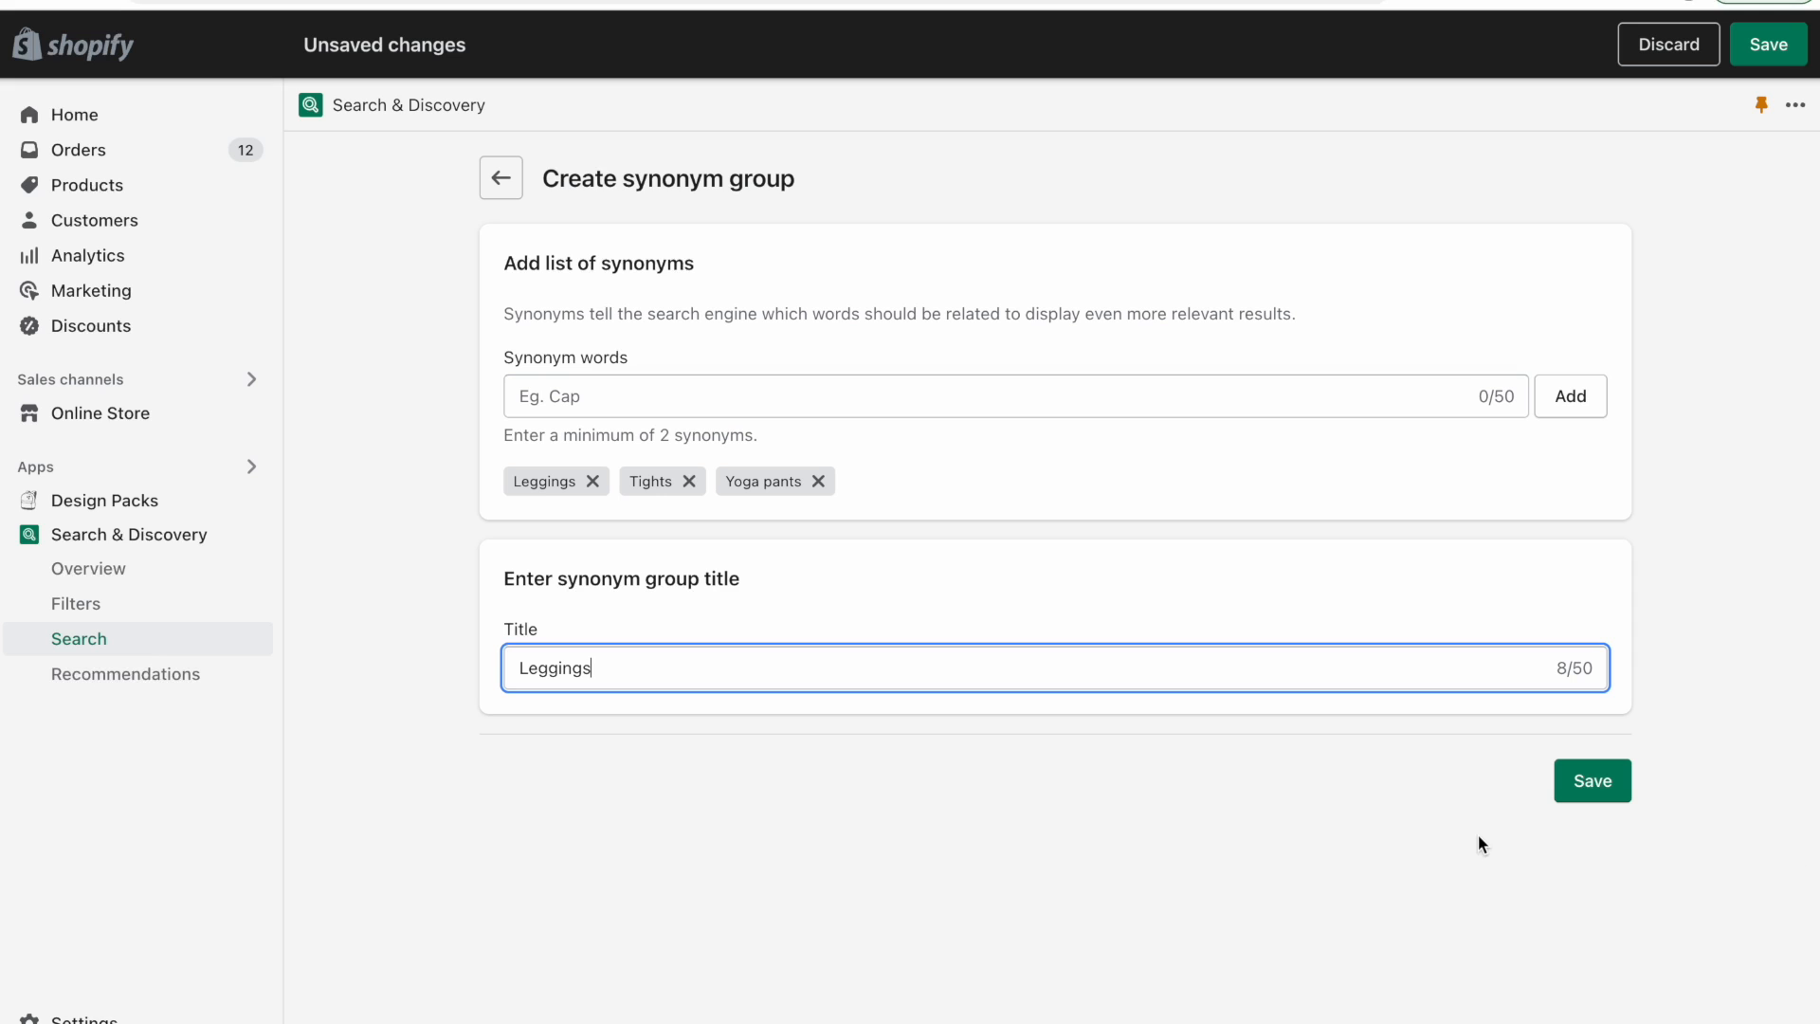
left_click(1610, 794)
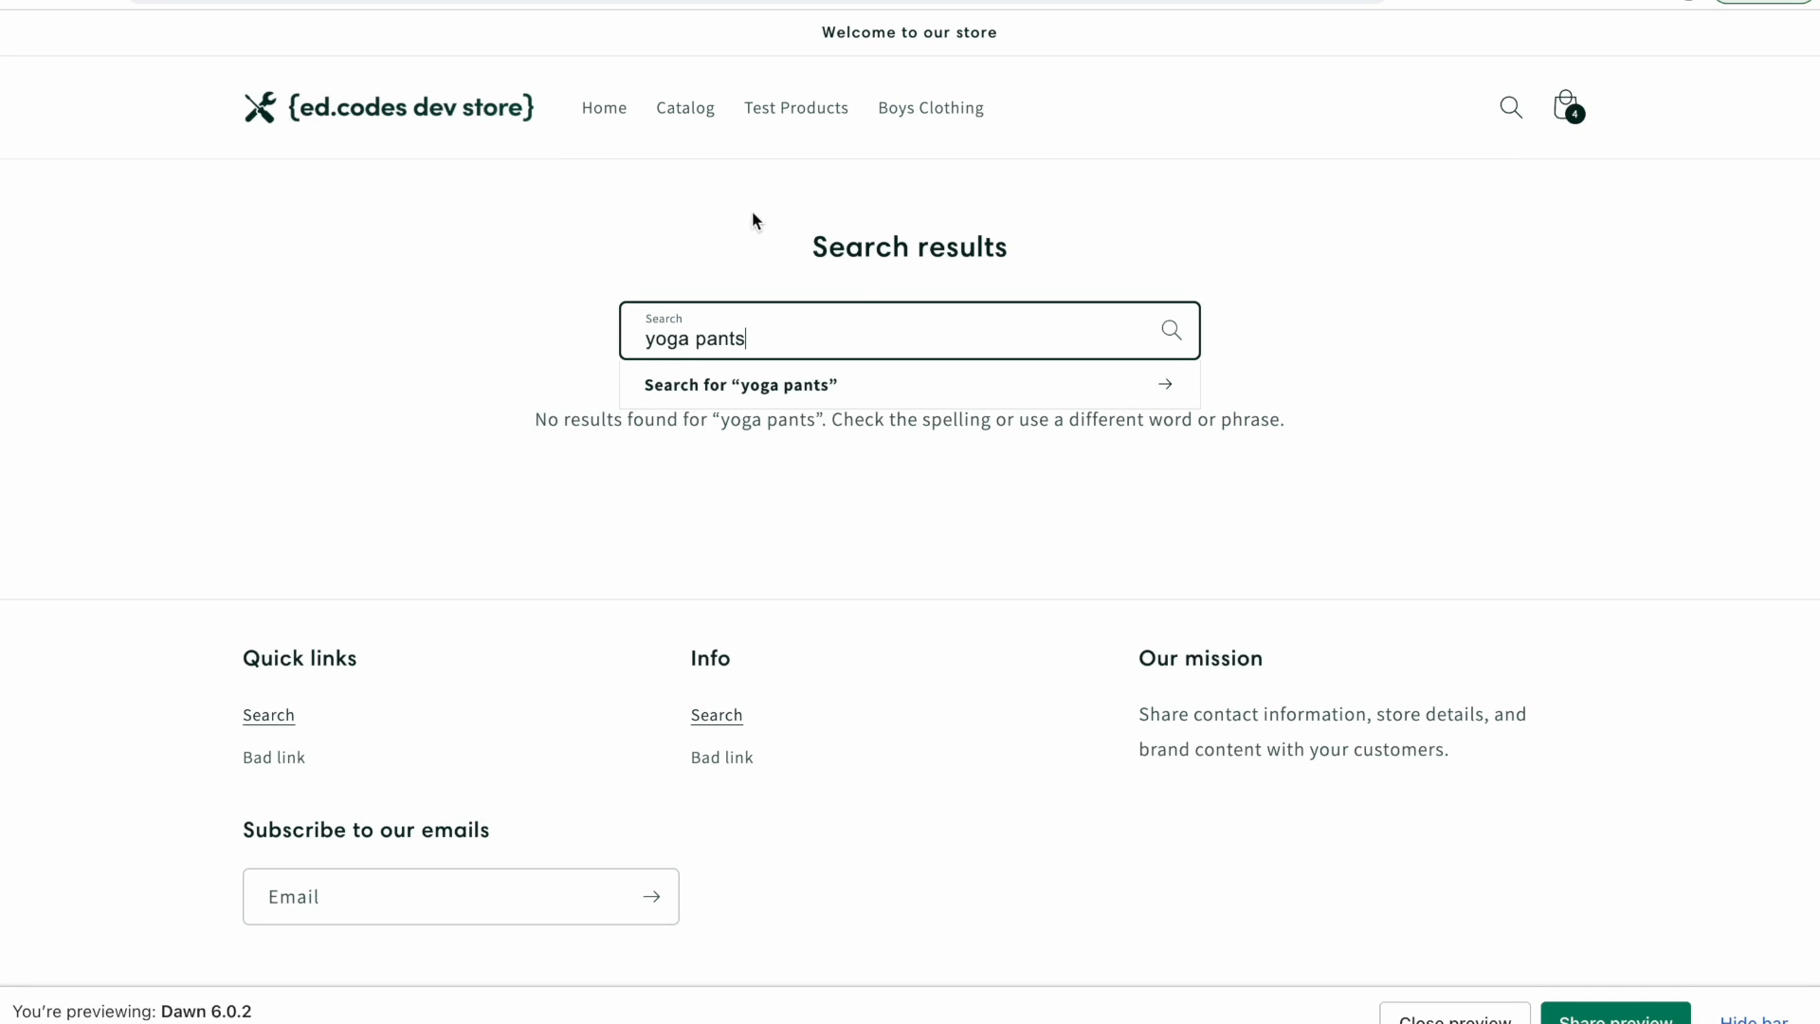
Search the storefront for "yoga pants" and then "Tights" to test the new synonyms.
key("Return")
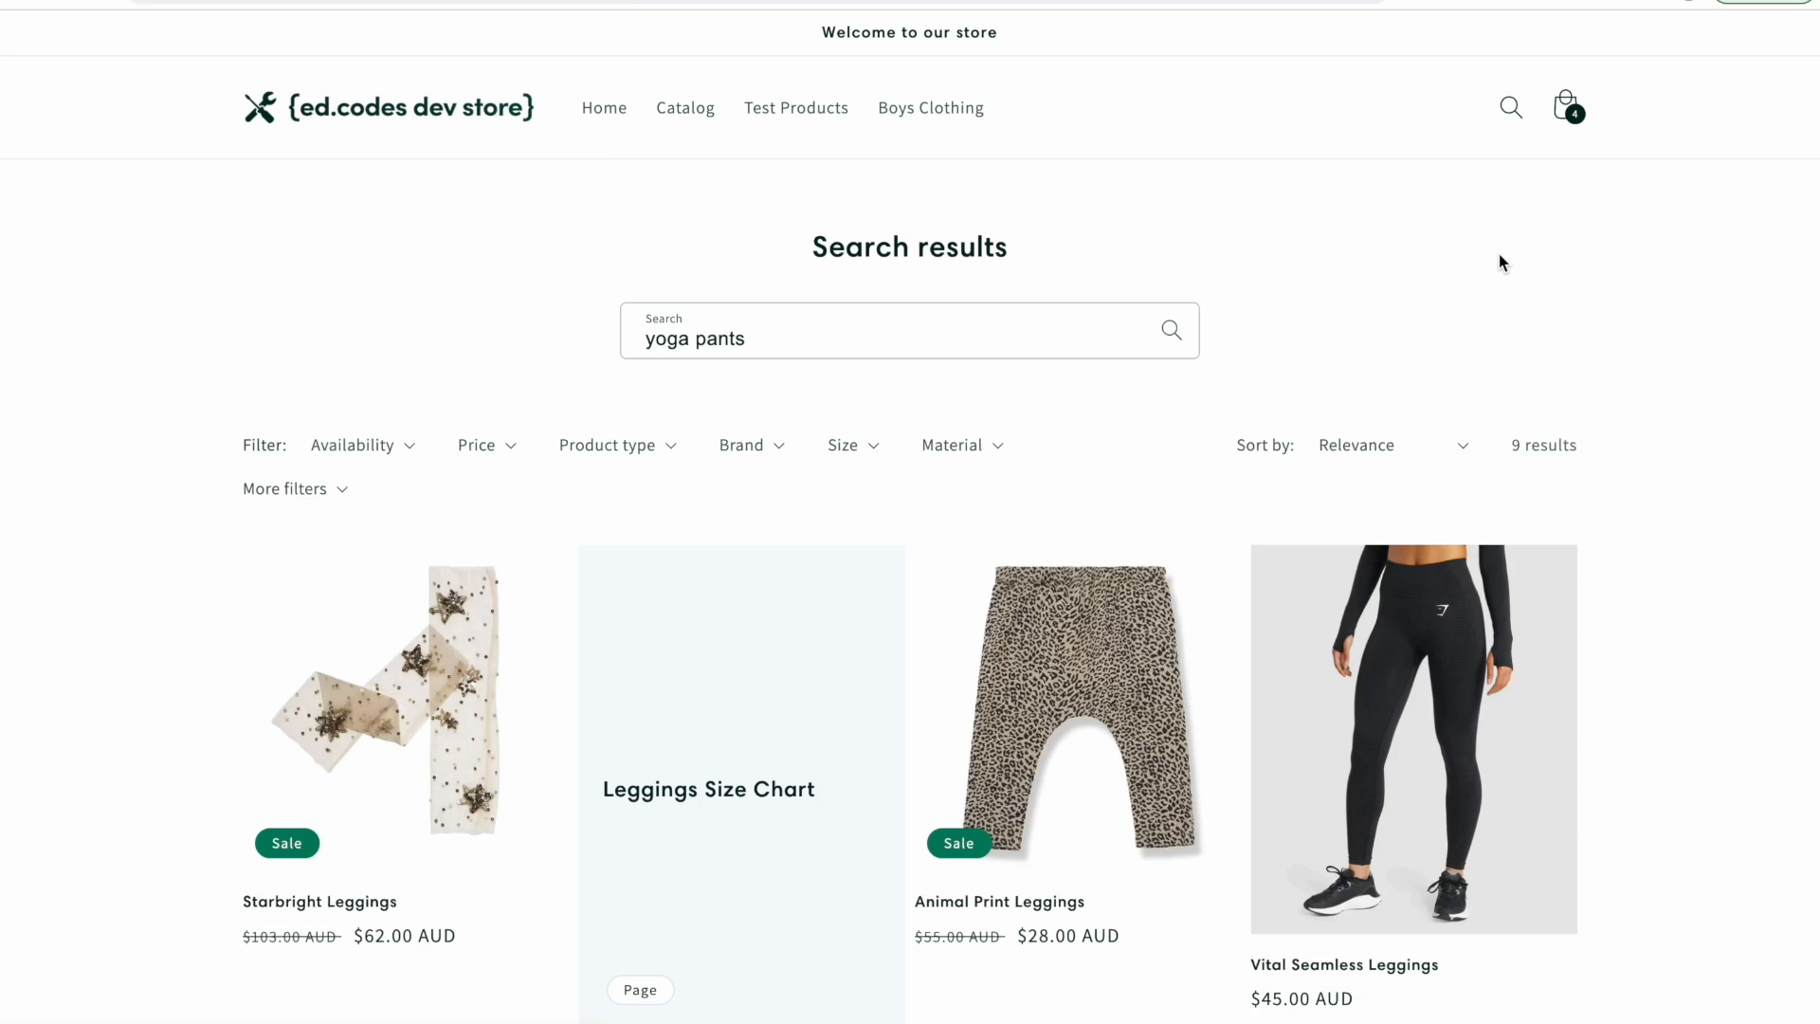
left_click(902, 335)
key("super+BackSpace")
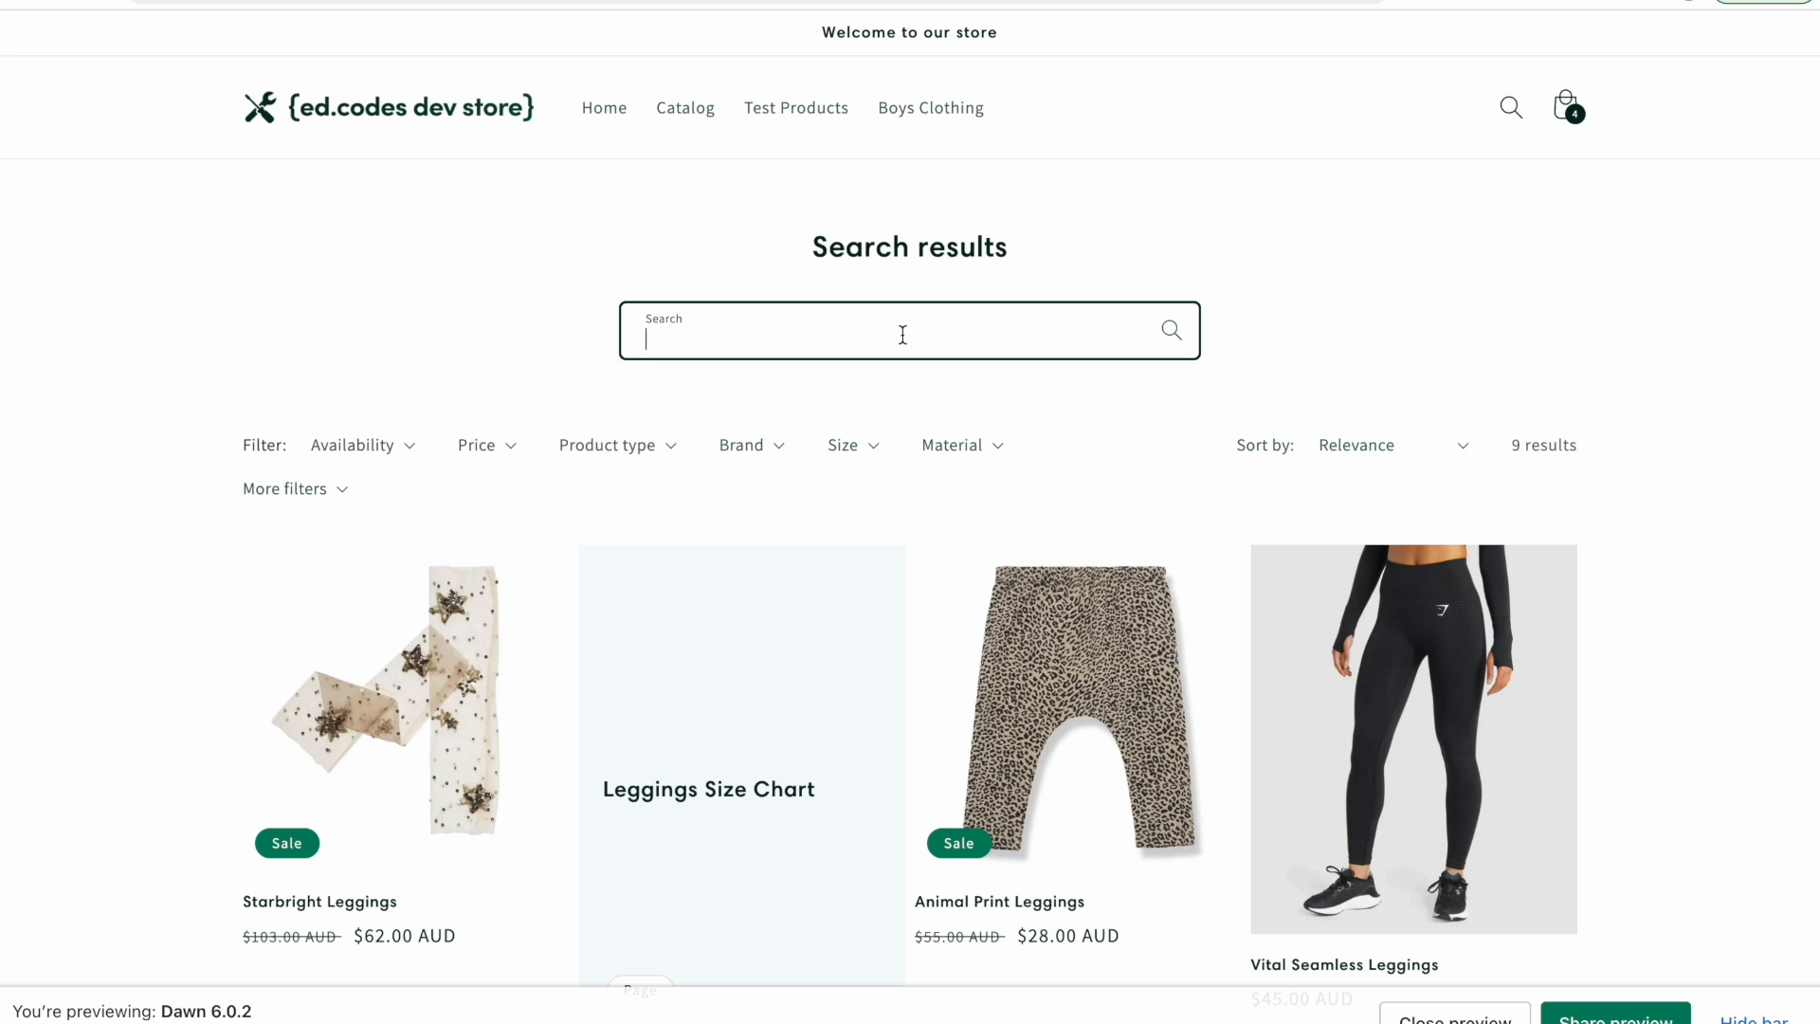
type("Tights")
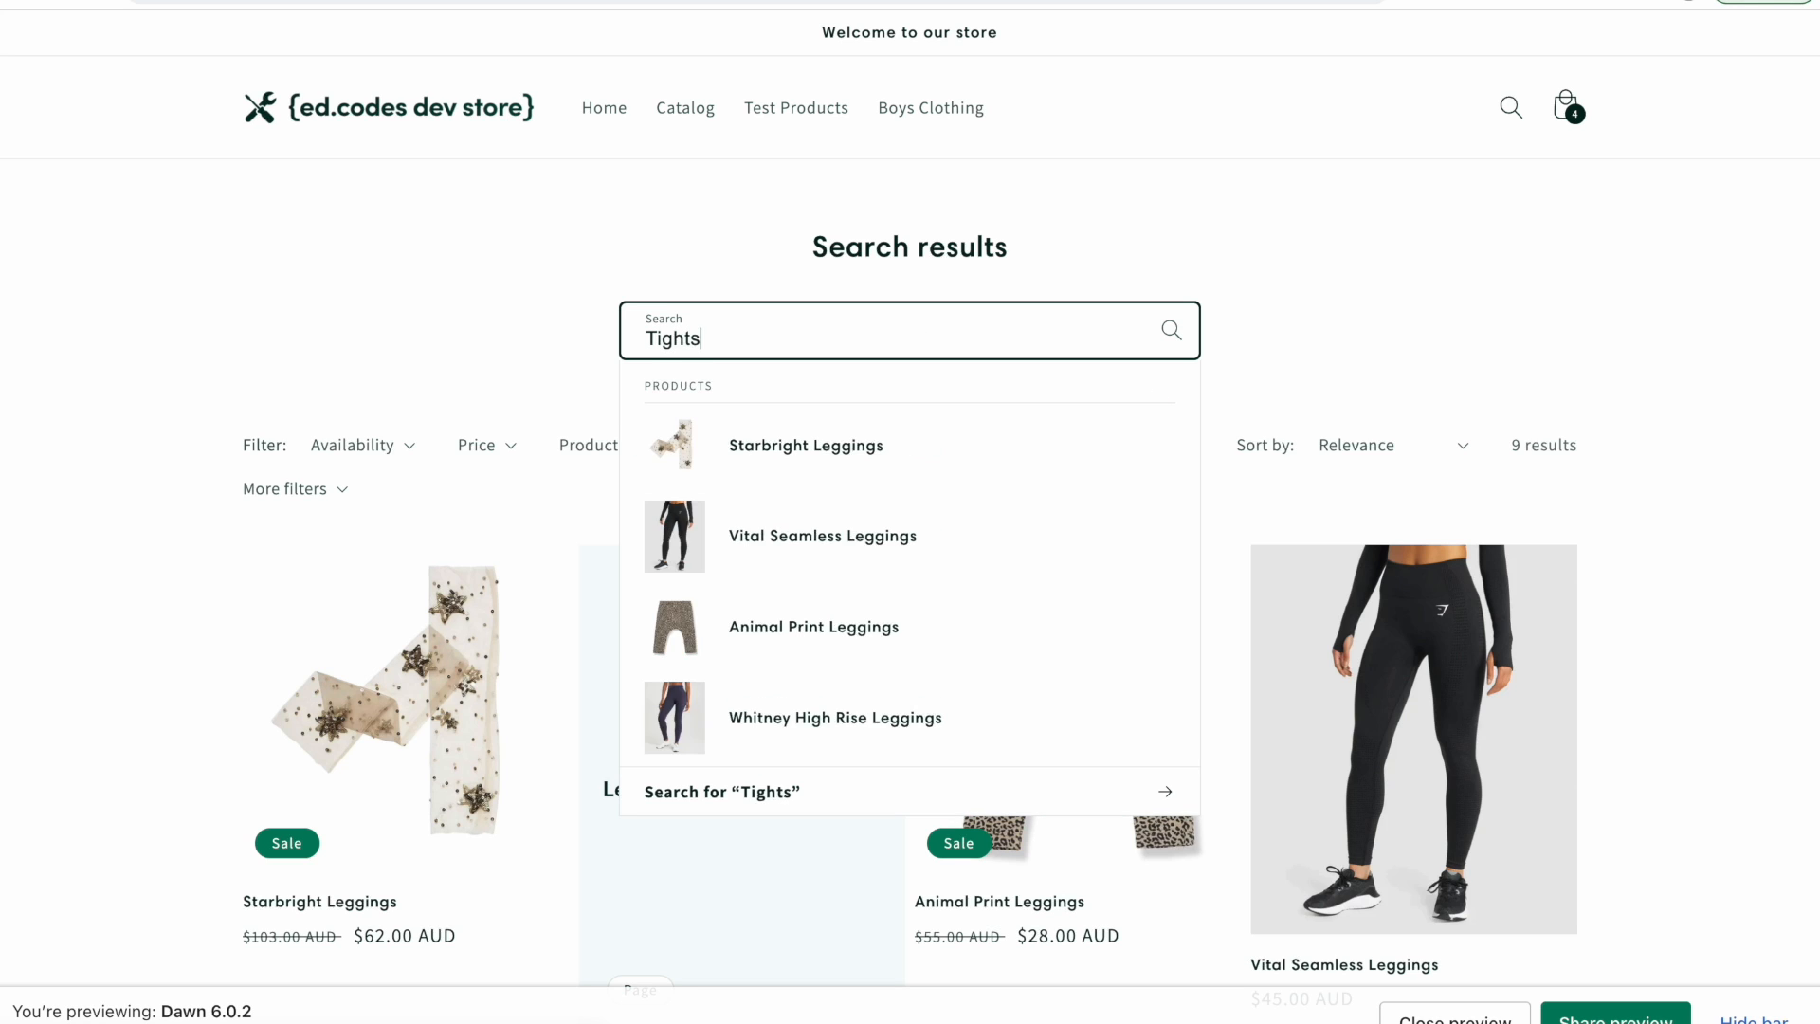
key("Return")
scroll(1, 508, "down", 10)
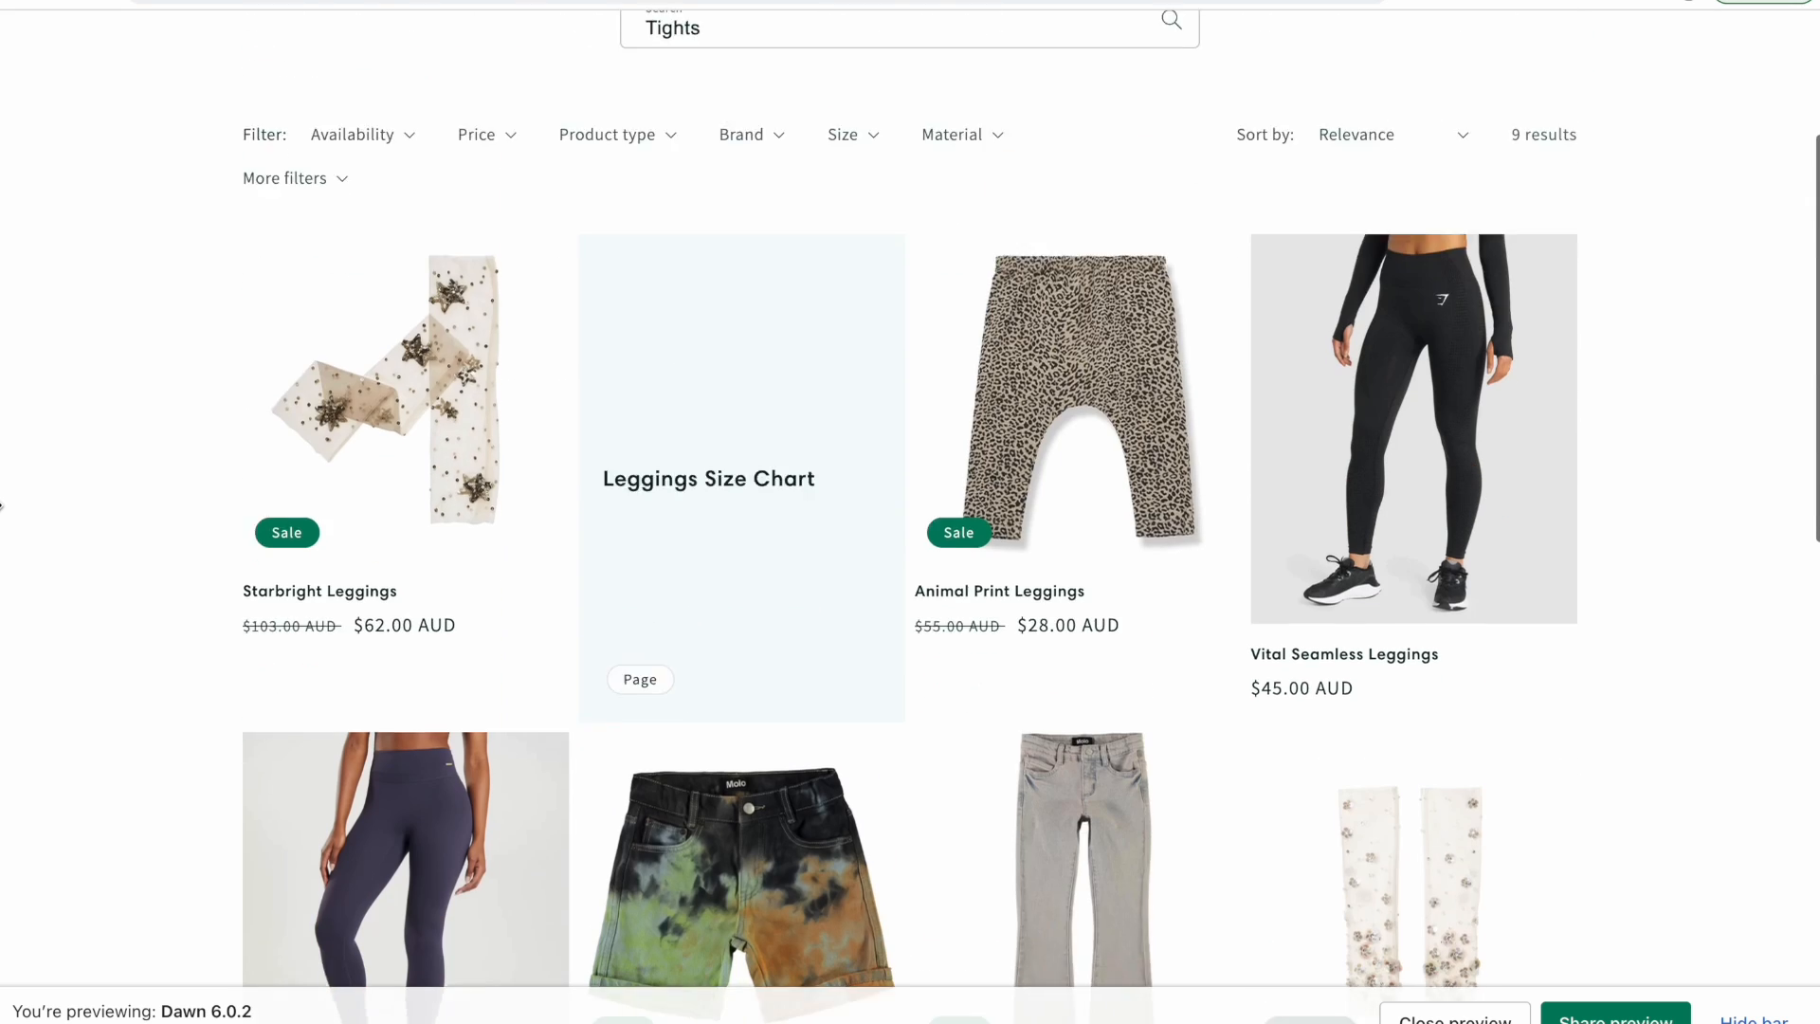
Scroll through the storefront search results for "Tights" to review which products appear.
scroll(2, 506, "up", 8)
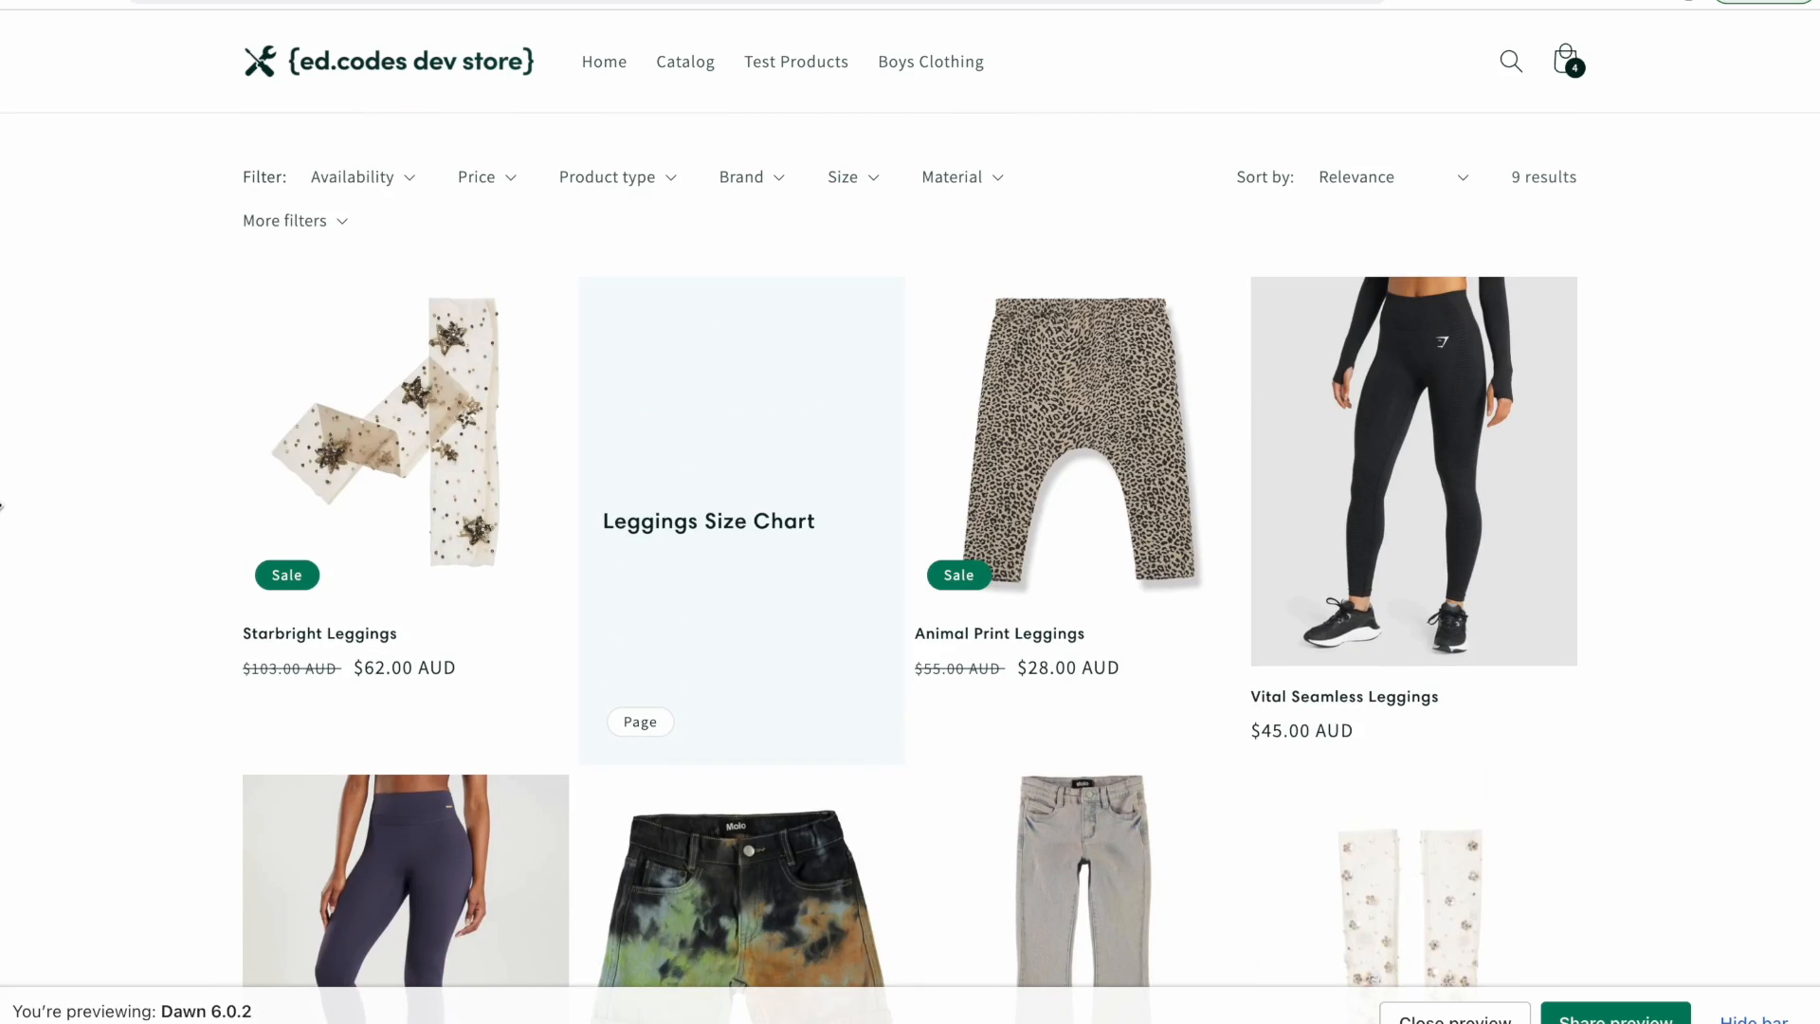
scroll(1303, 910, "down", 5)
scroll(1302, 910, "up", 1)
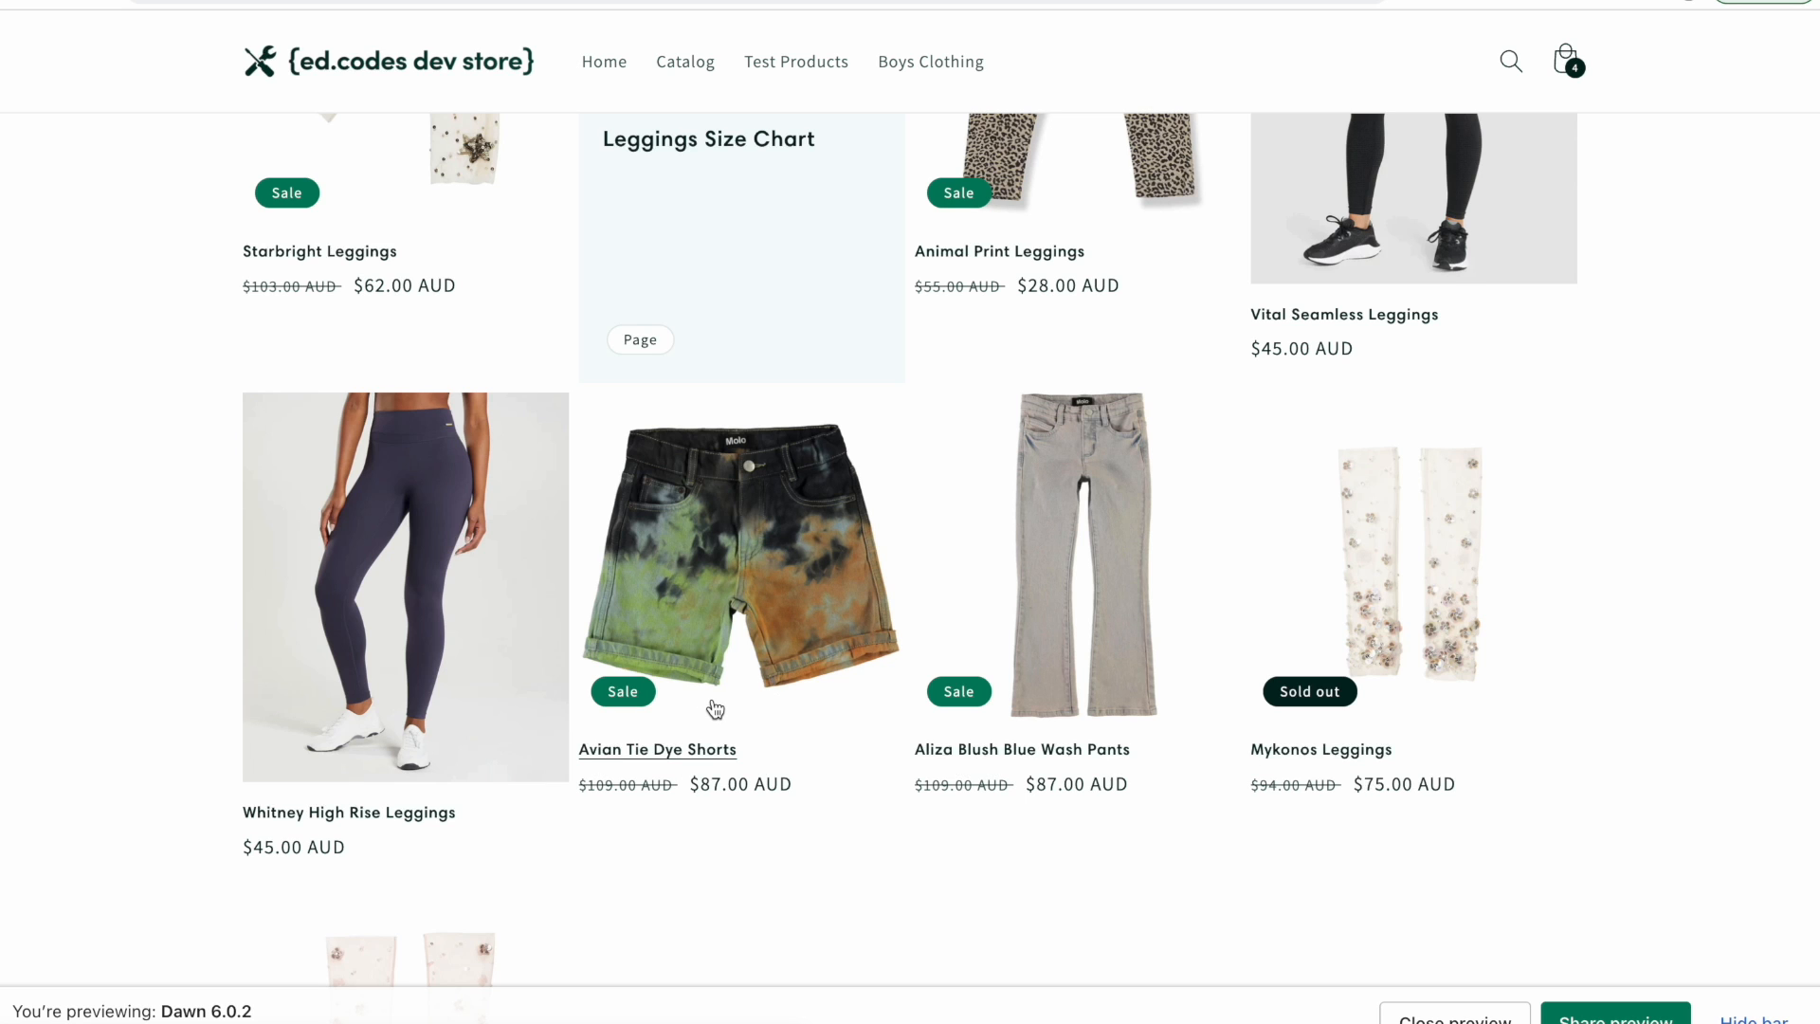
scroll(3, 474, "up", 6)
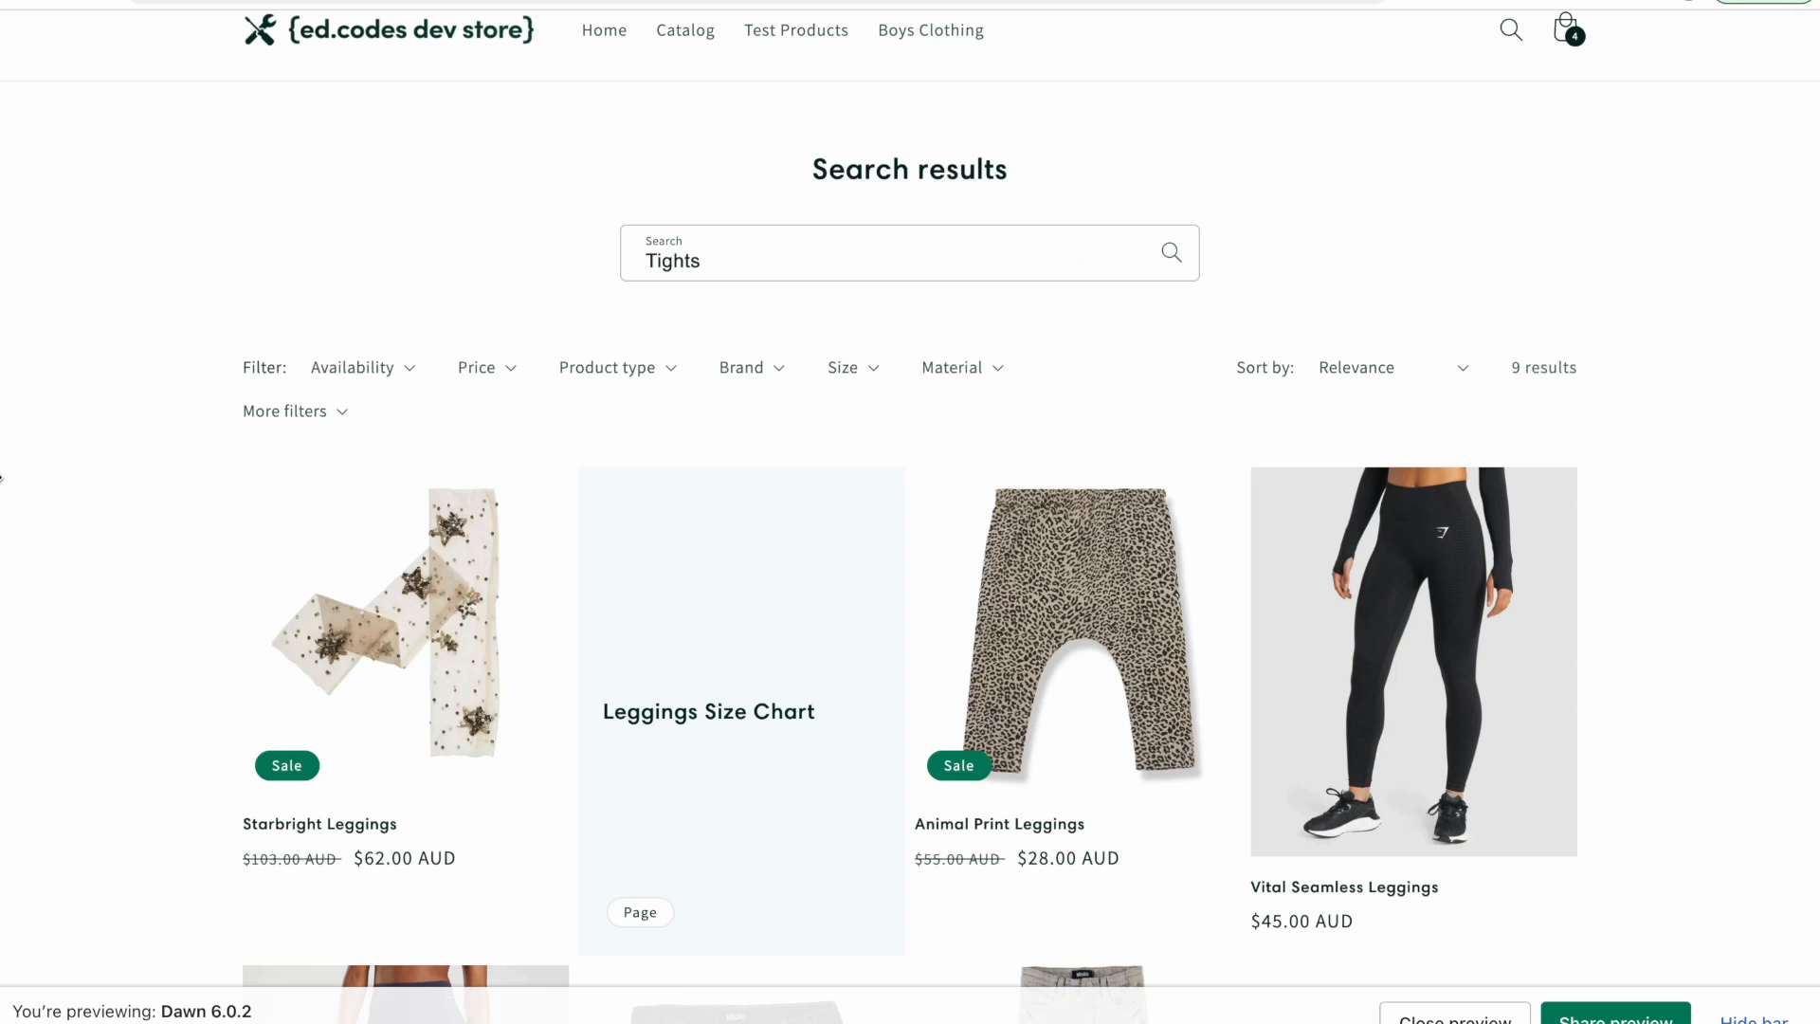
scroll(2, 477, "down", 4)
scroll(2, 476, "up", 5)
left_click(793, 313)
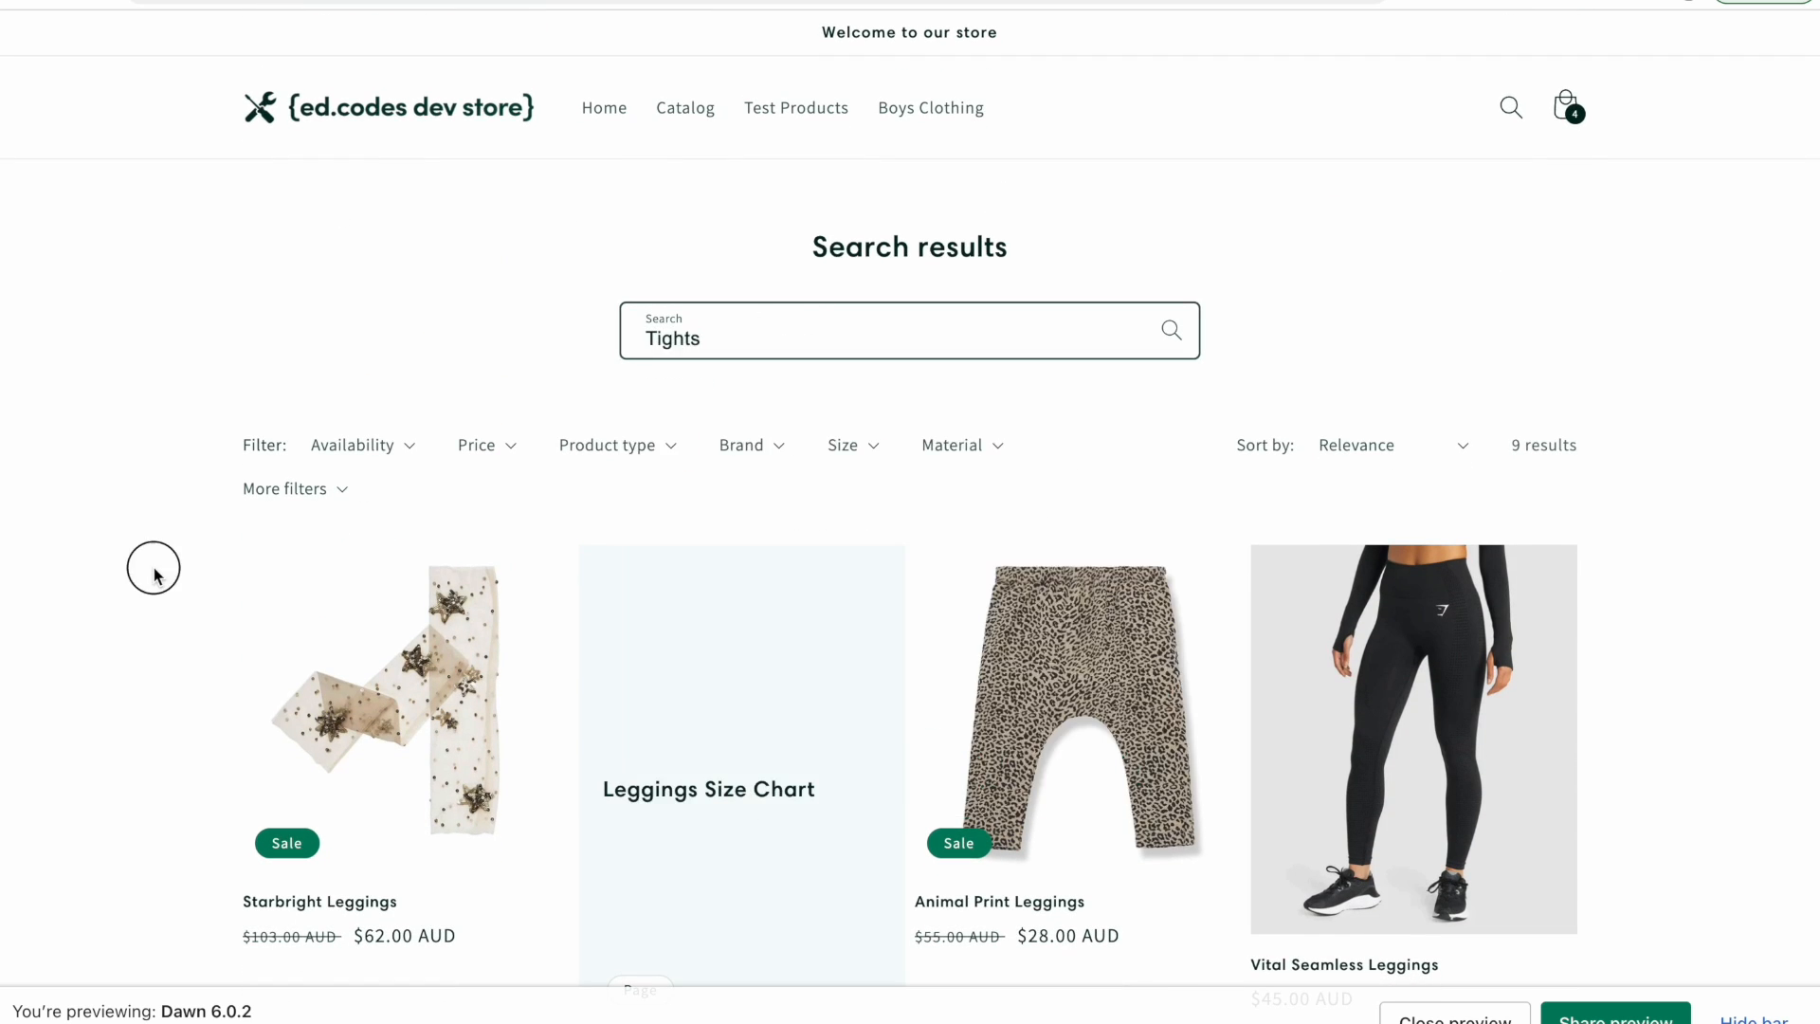
left_click(151, 567)
scroll(151, 567, "down", 5)
scroll(152, 576, "down", 5)
scroll(151, 576, "up", 10)
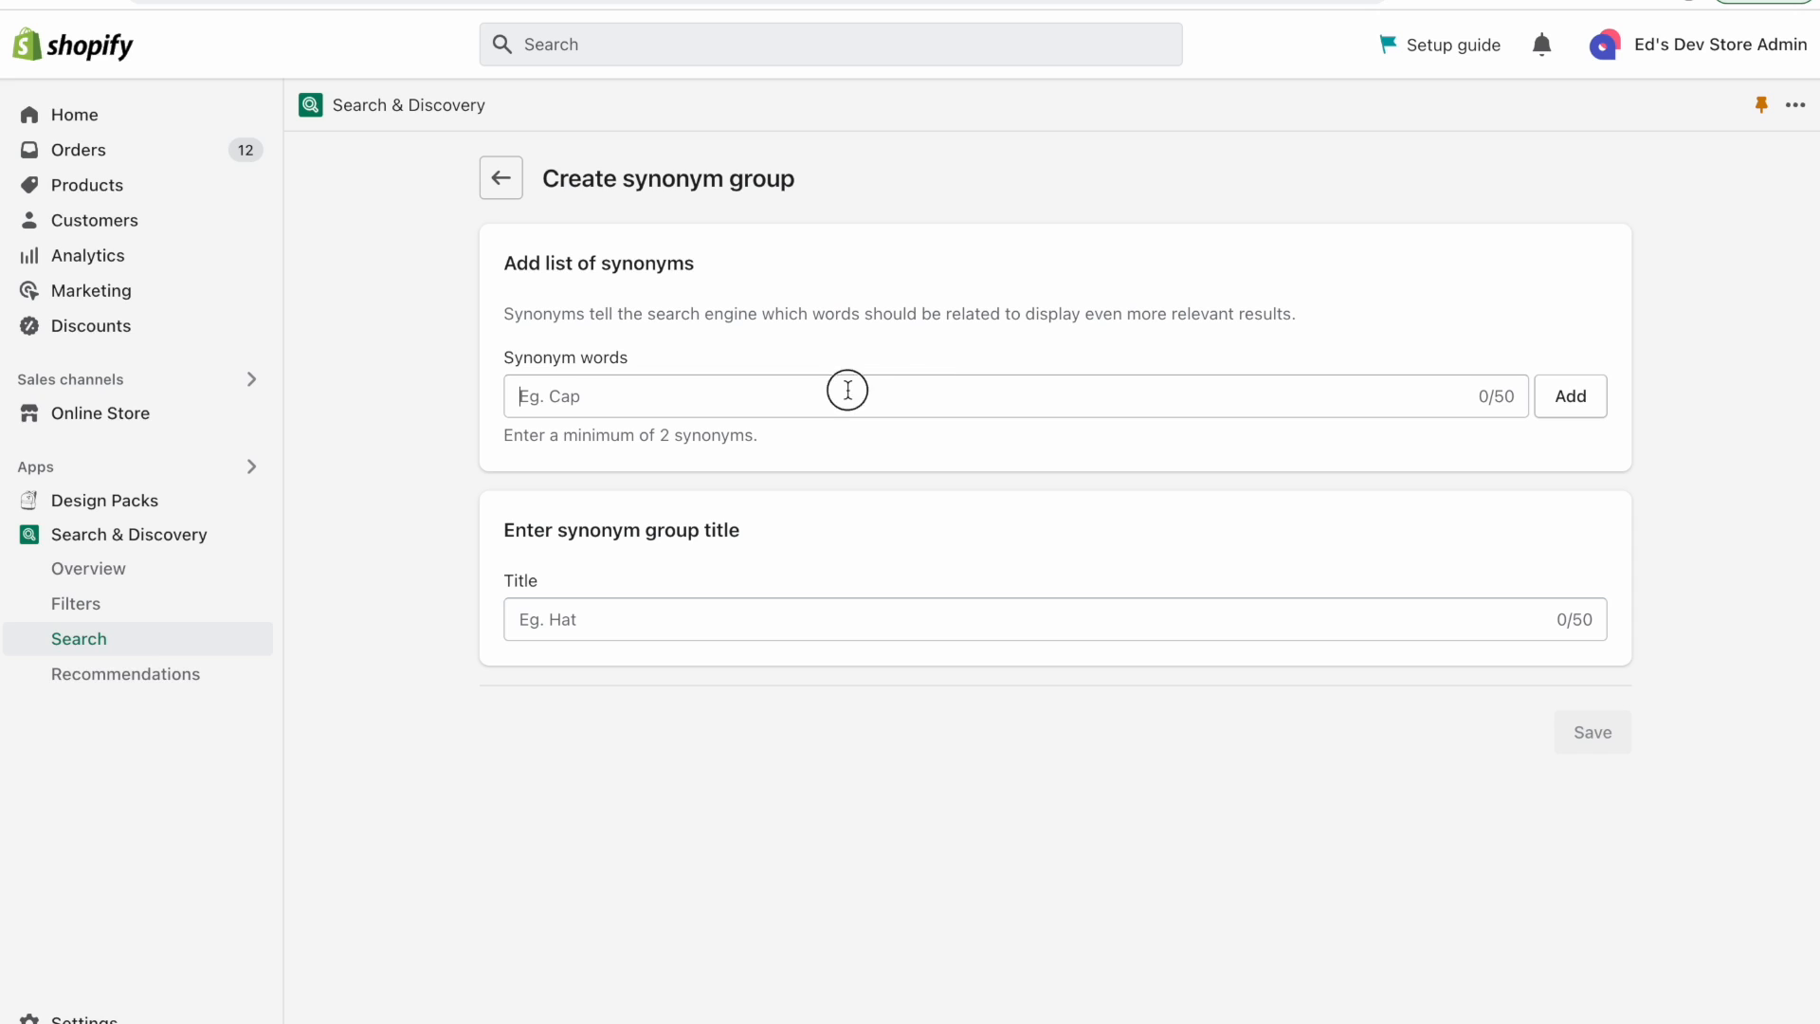
Create and save a synonym group with the words t-shirts, tshirt and tee.
left_click(847, 390)
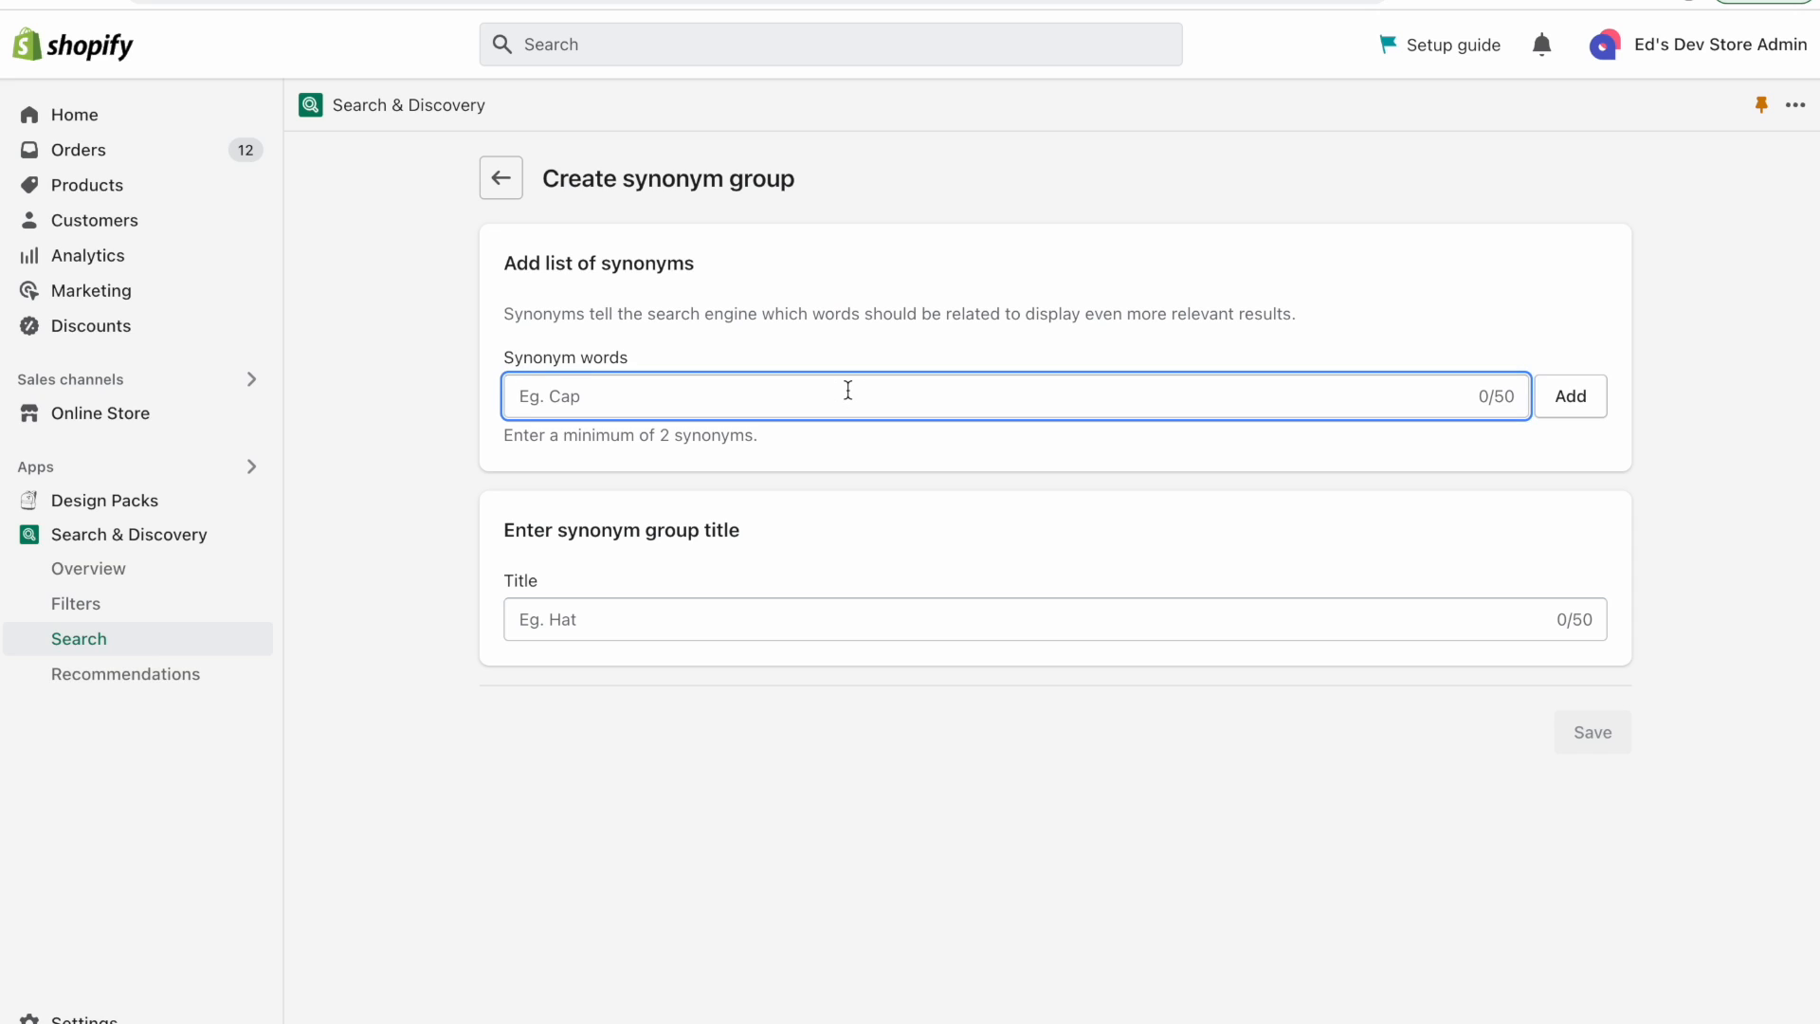
type("t-shirts")
key("Return")
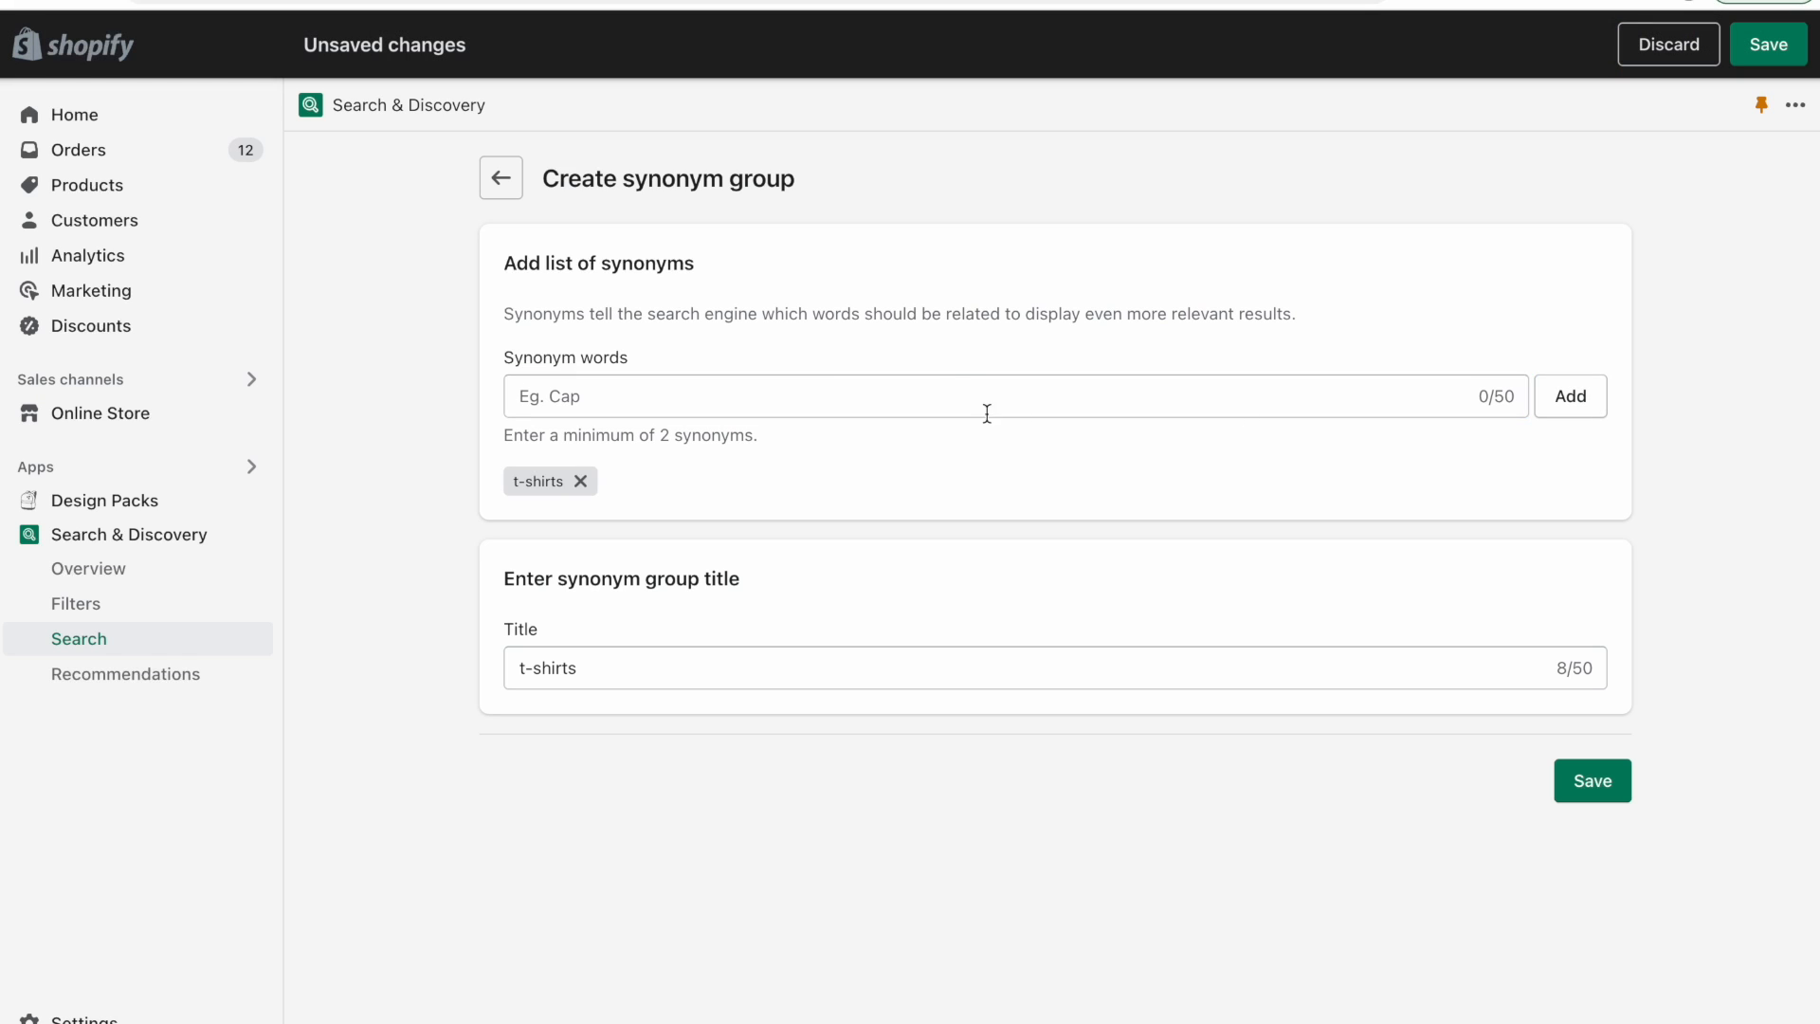
type("tshirt")
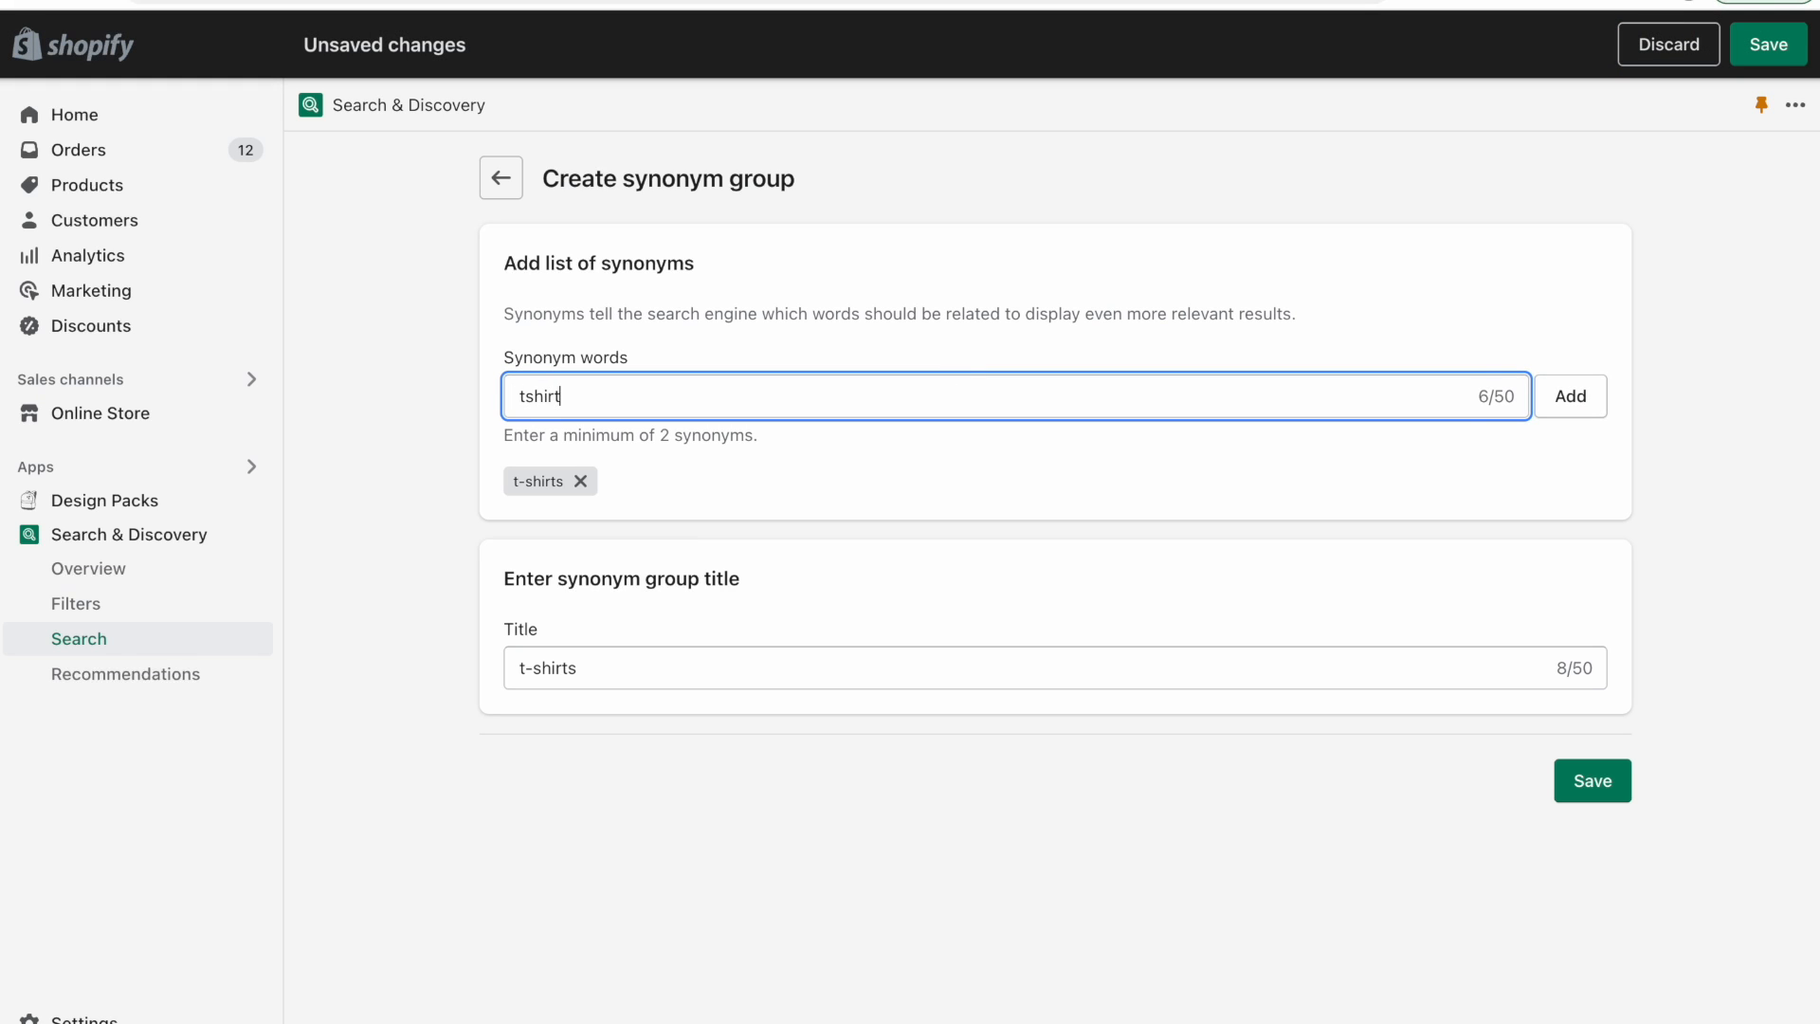
key("Return")
type("tee")
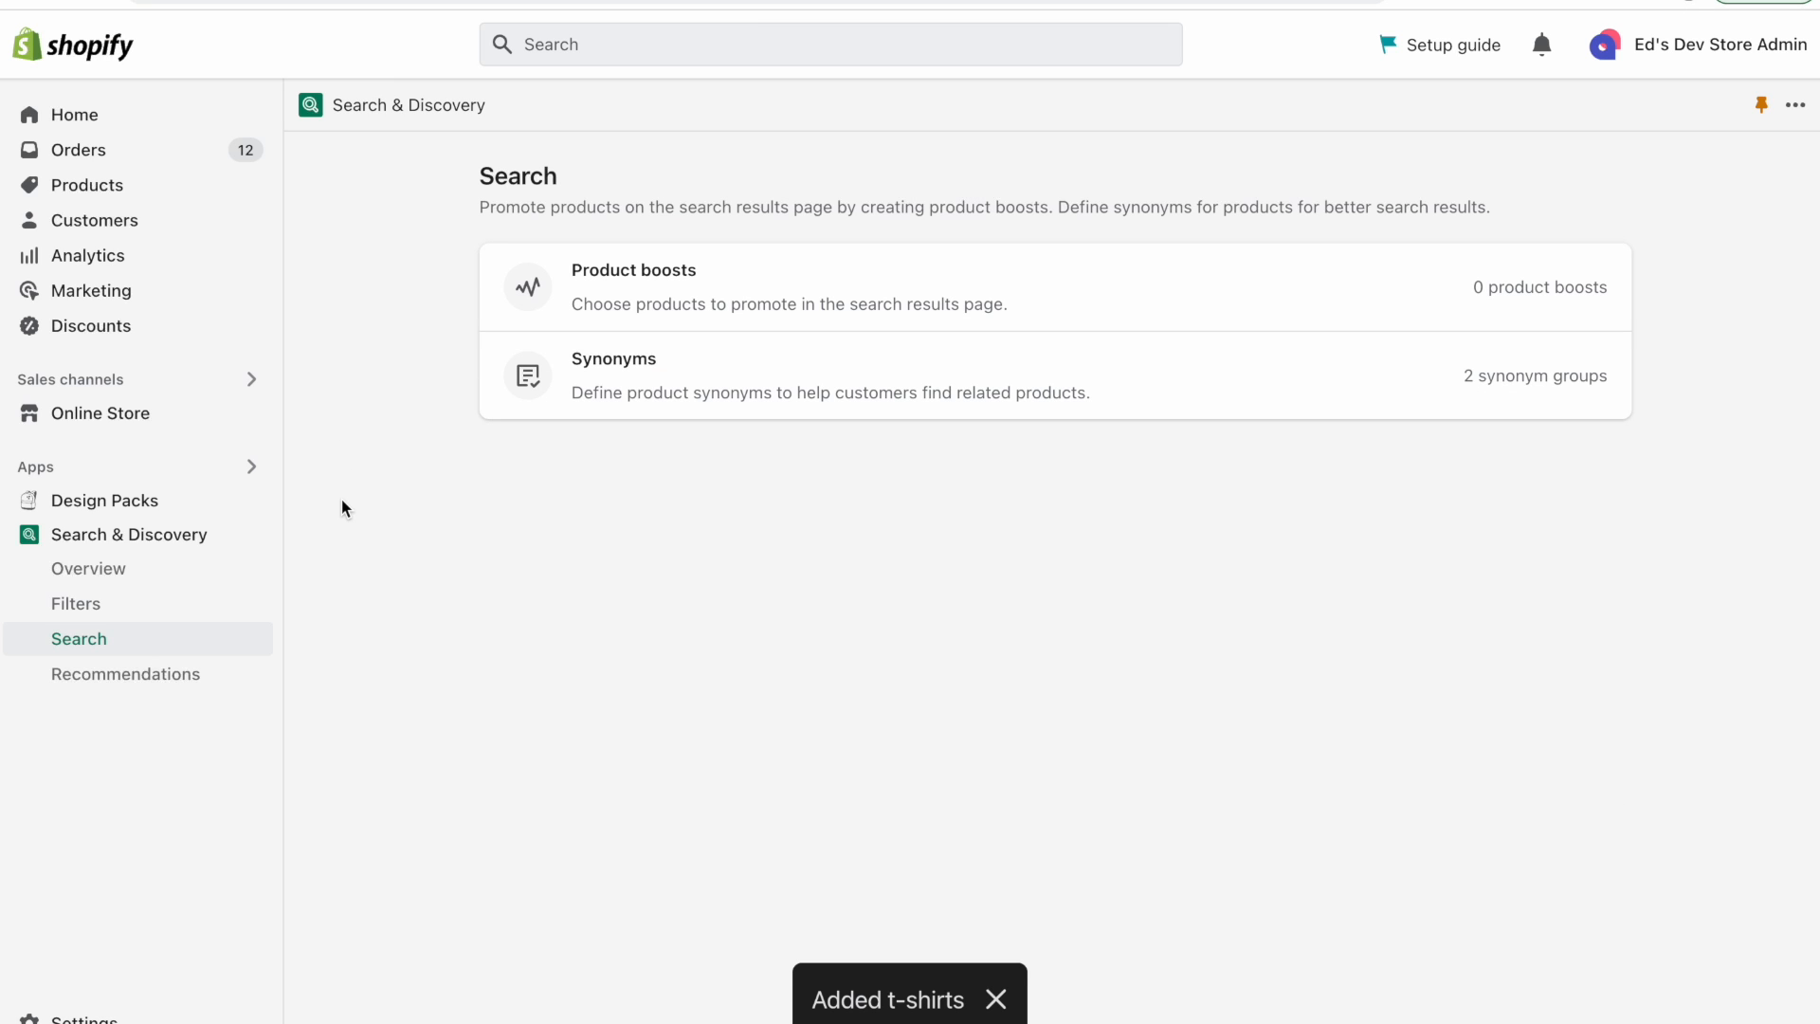
left_click(621, 284)
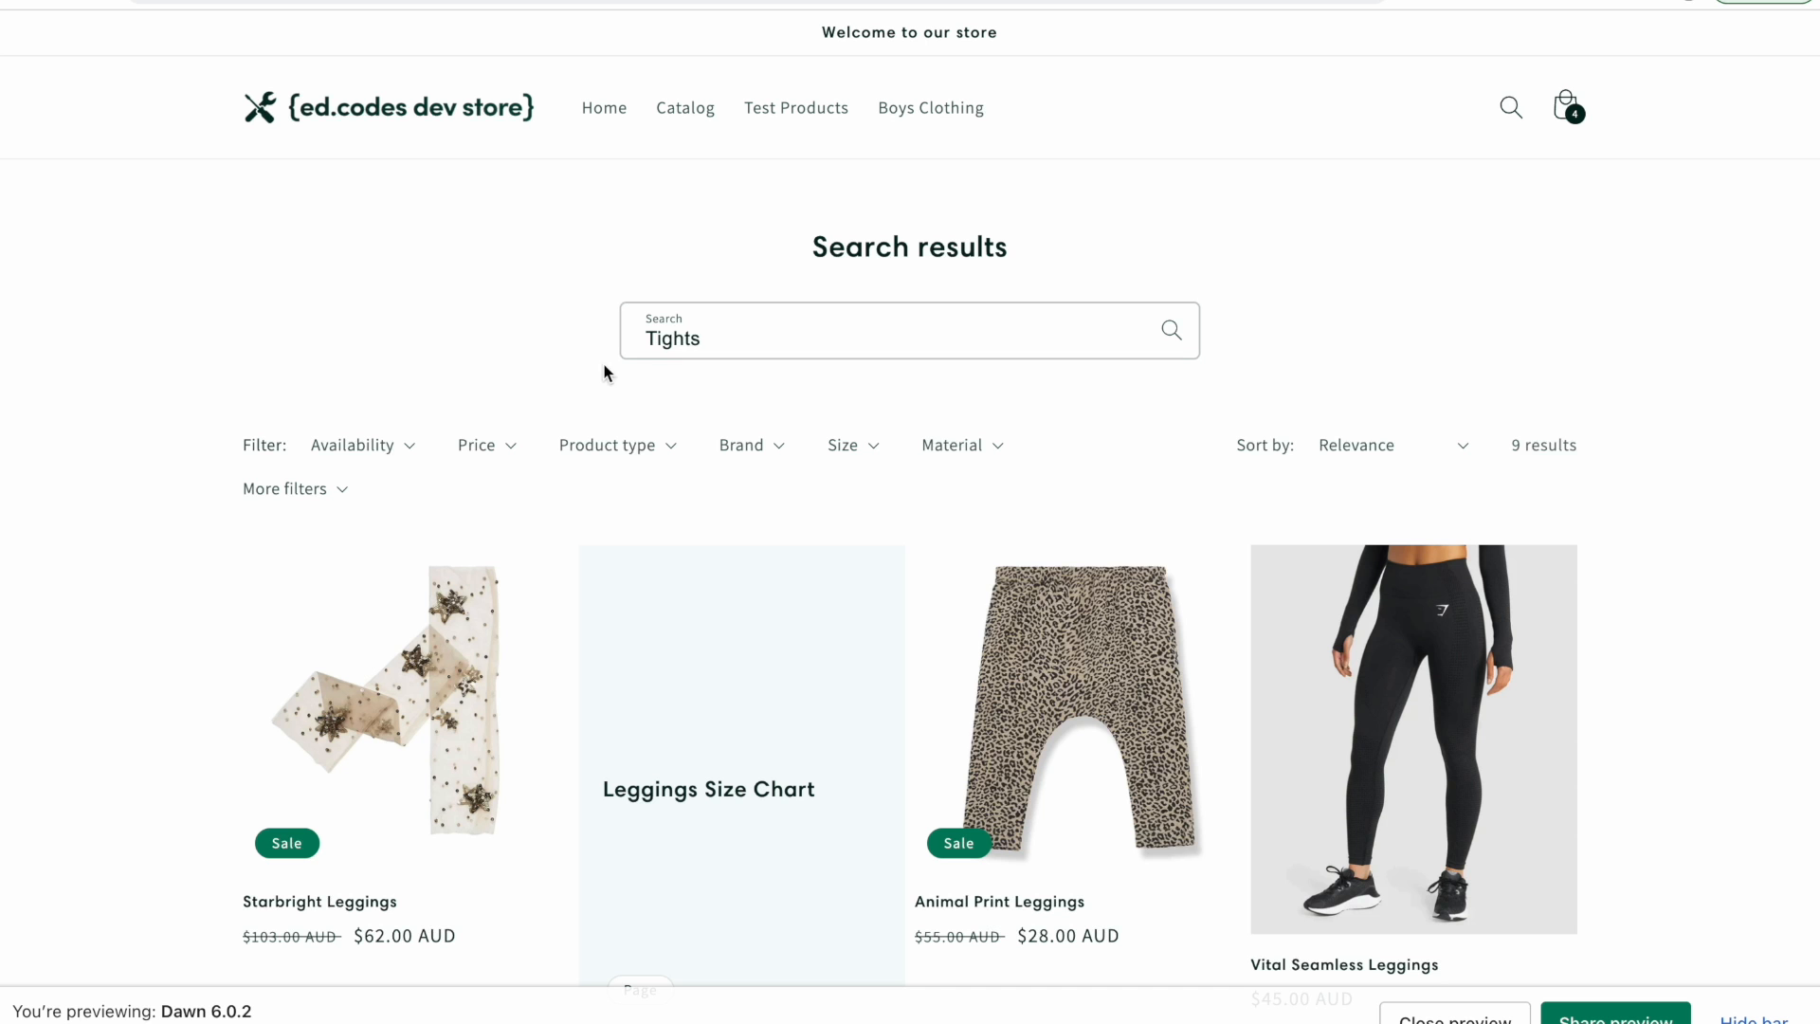
Search the storefront for "leggings" and scroll through the results.
scroll(582, 555, "down", 10)
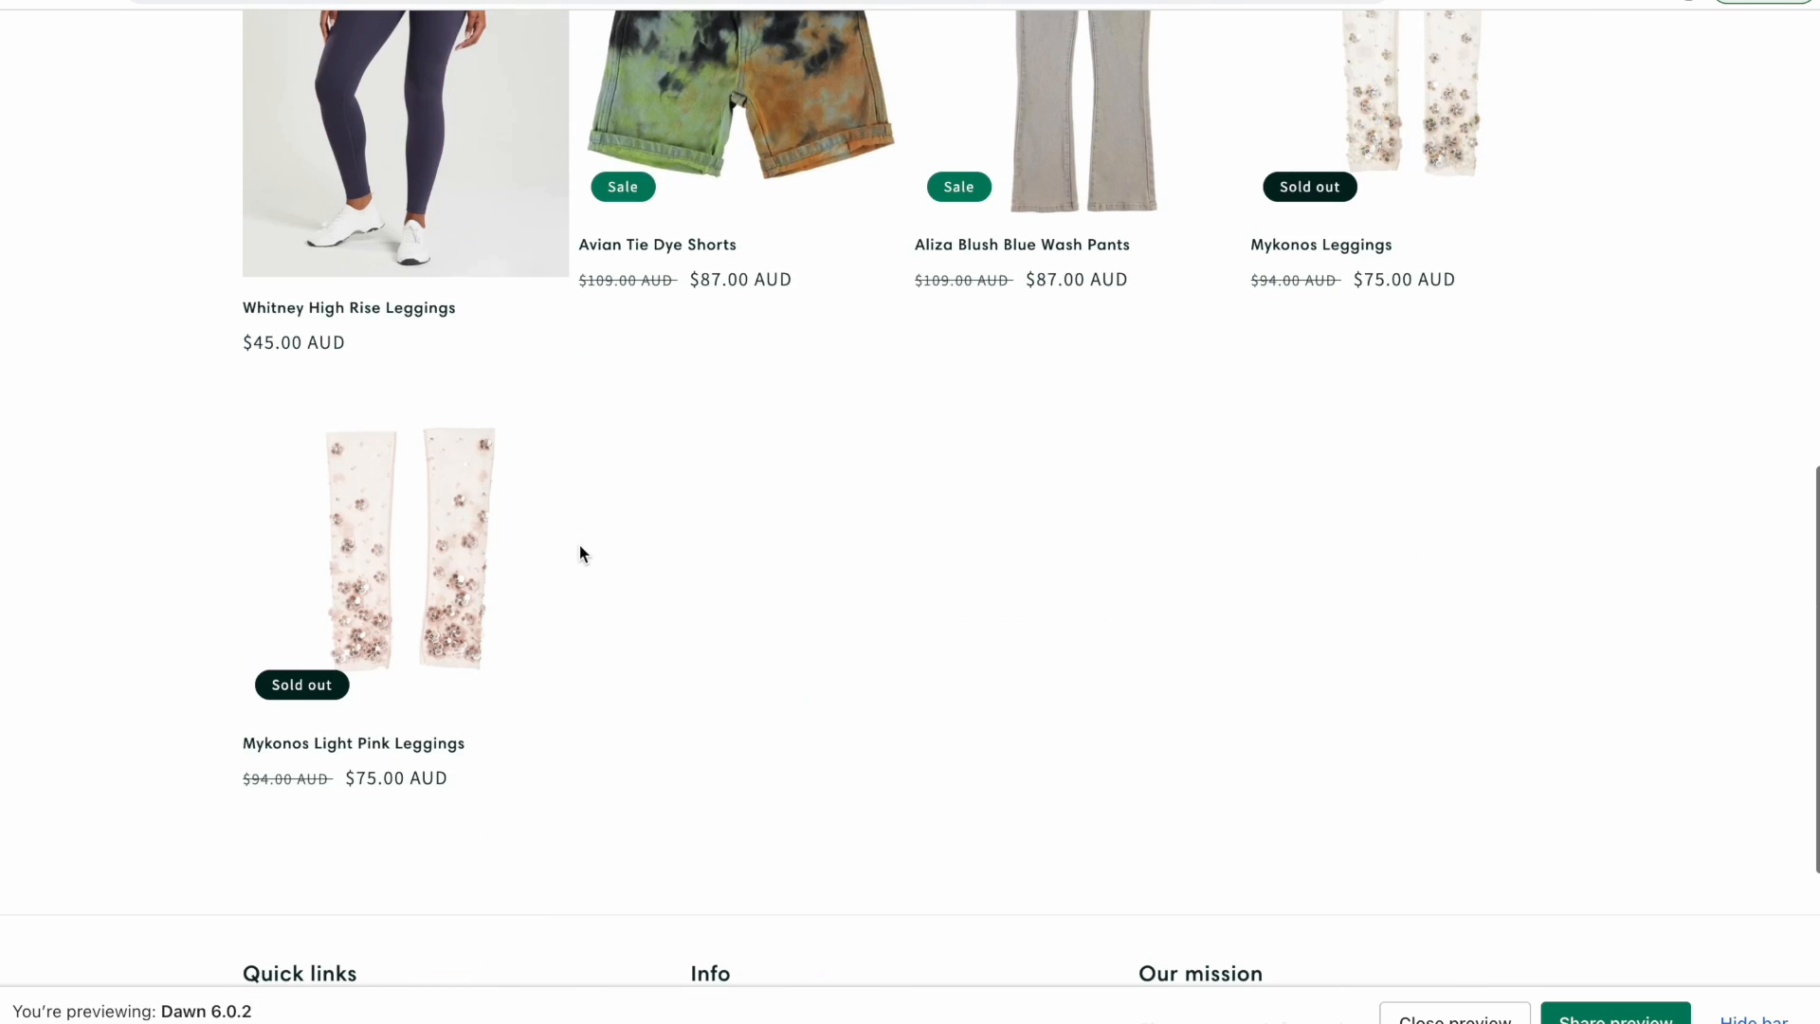
scroll(579, 545, "up", 10)
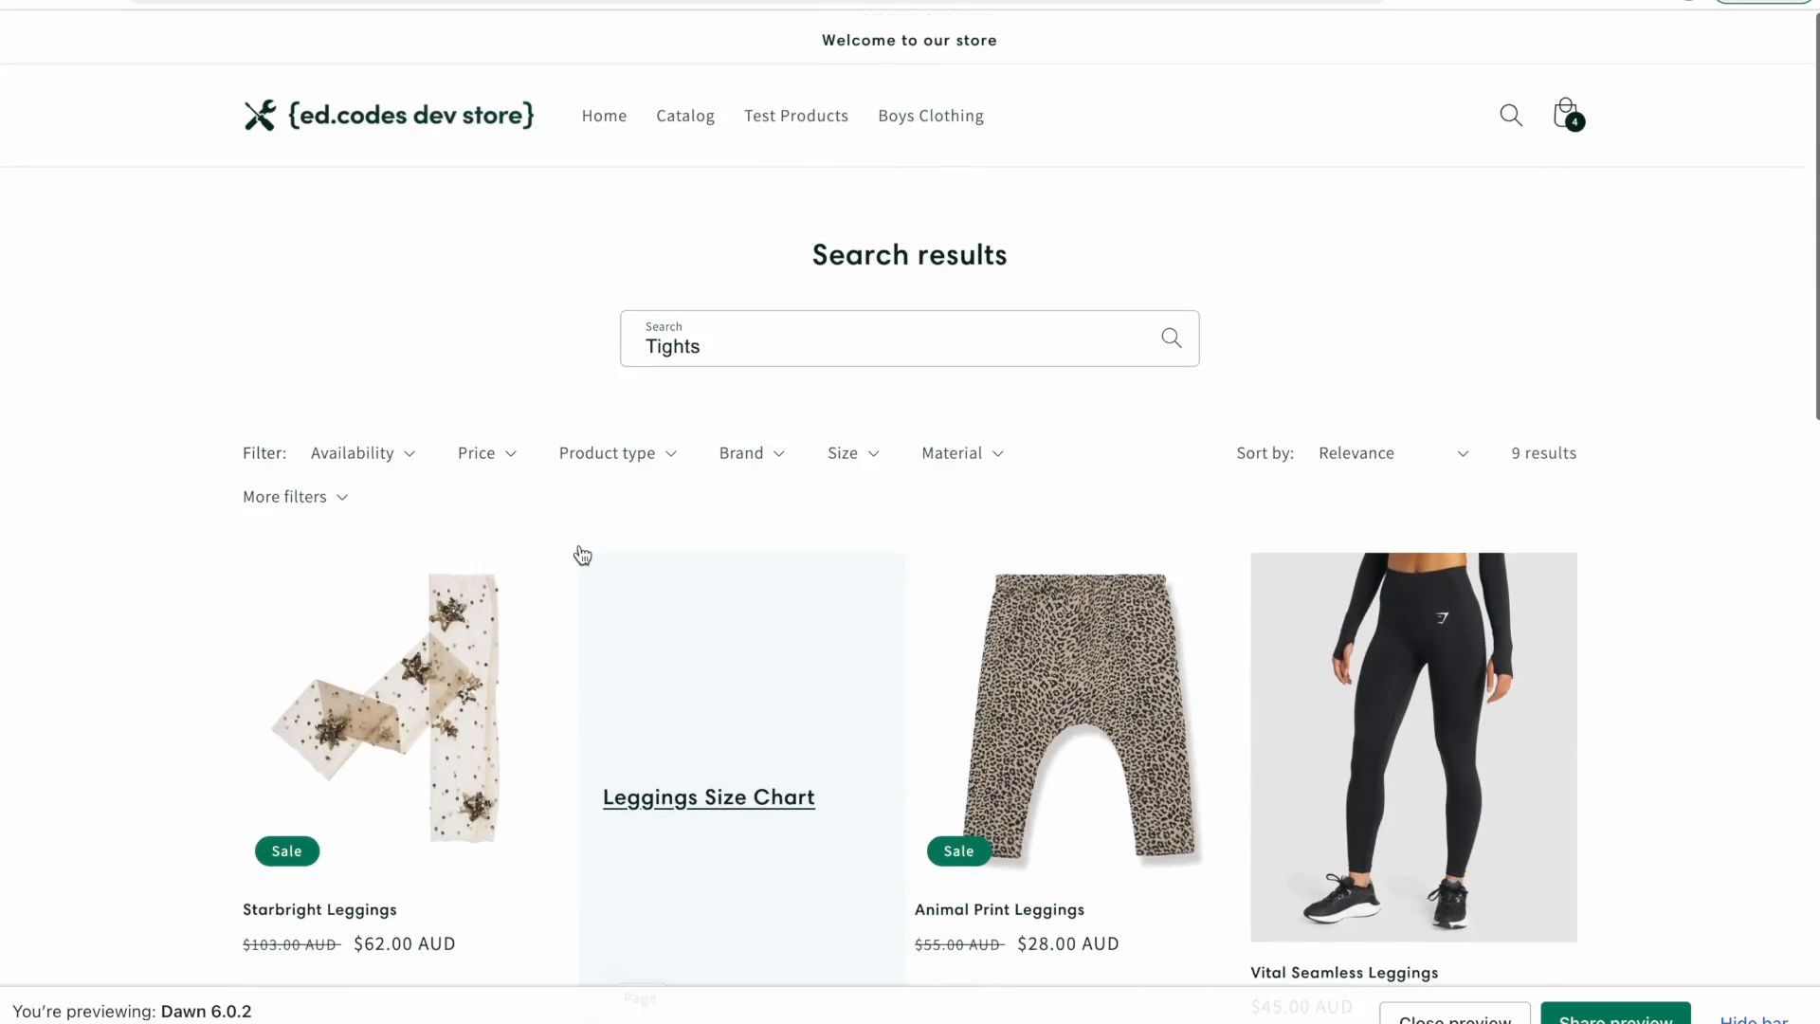
left_click(791, 343)
key("ctrl+a")
type("legg")
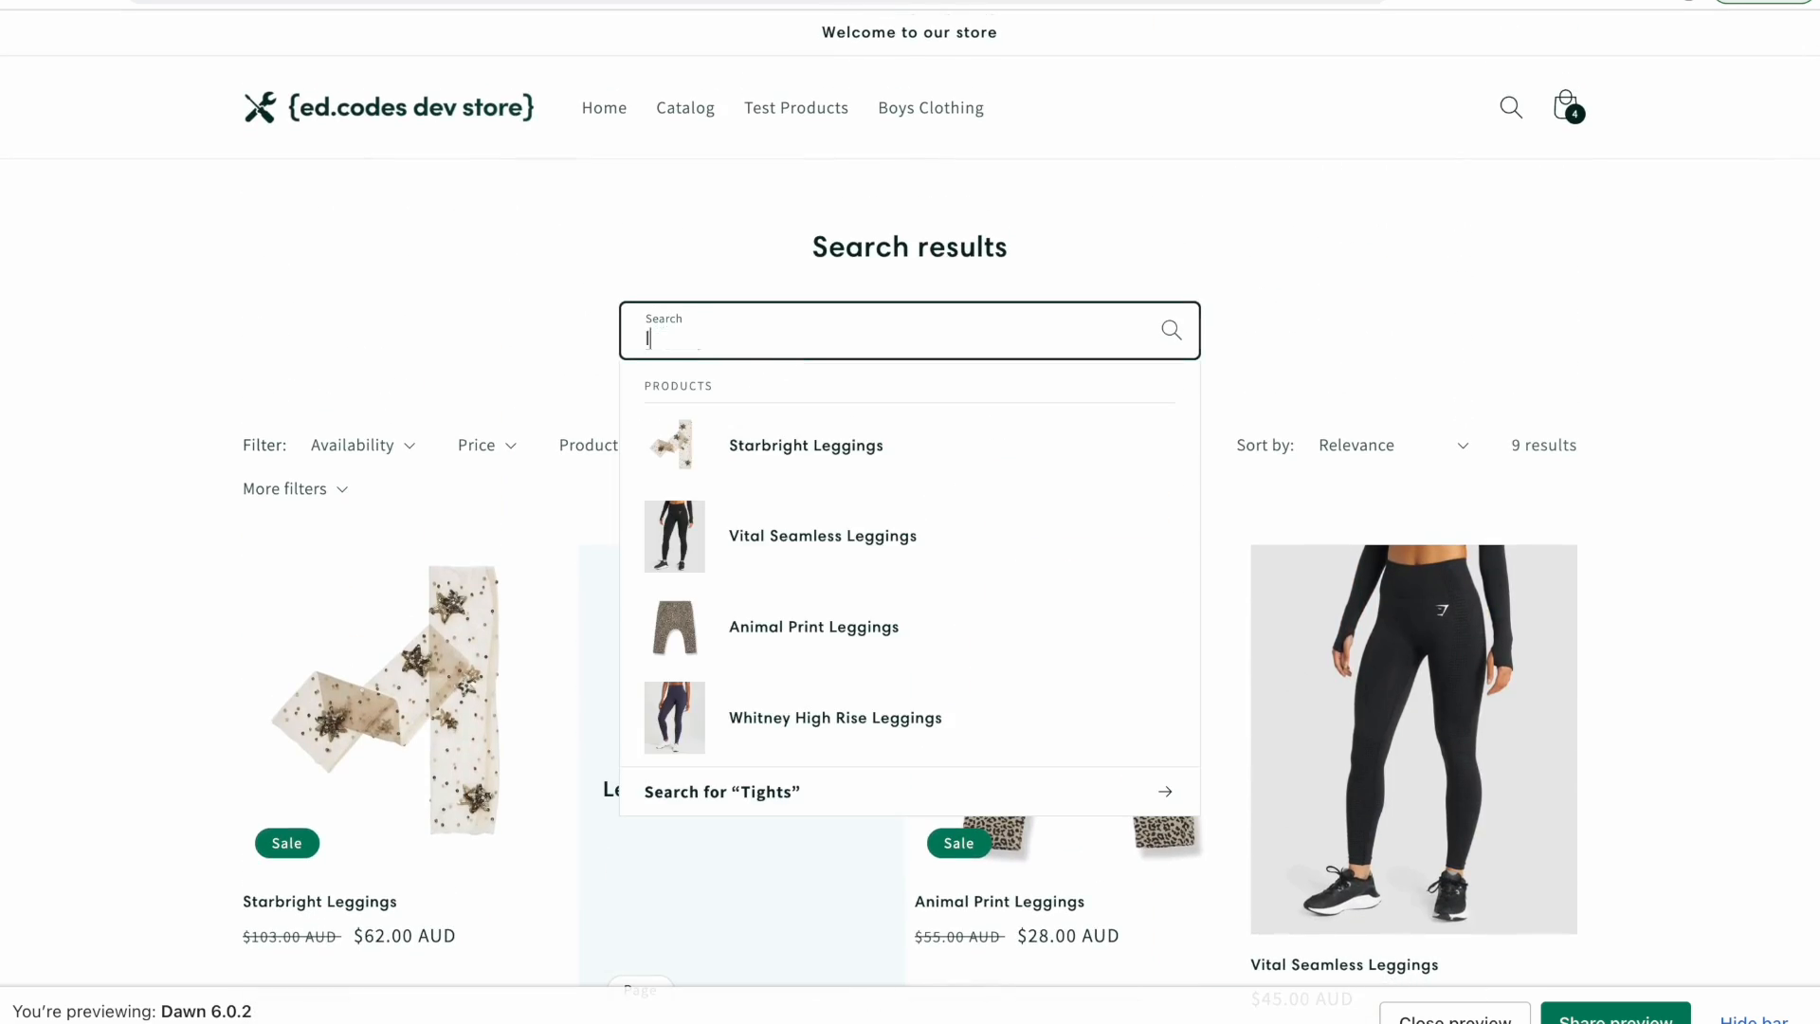
type("ings")
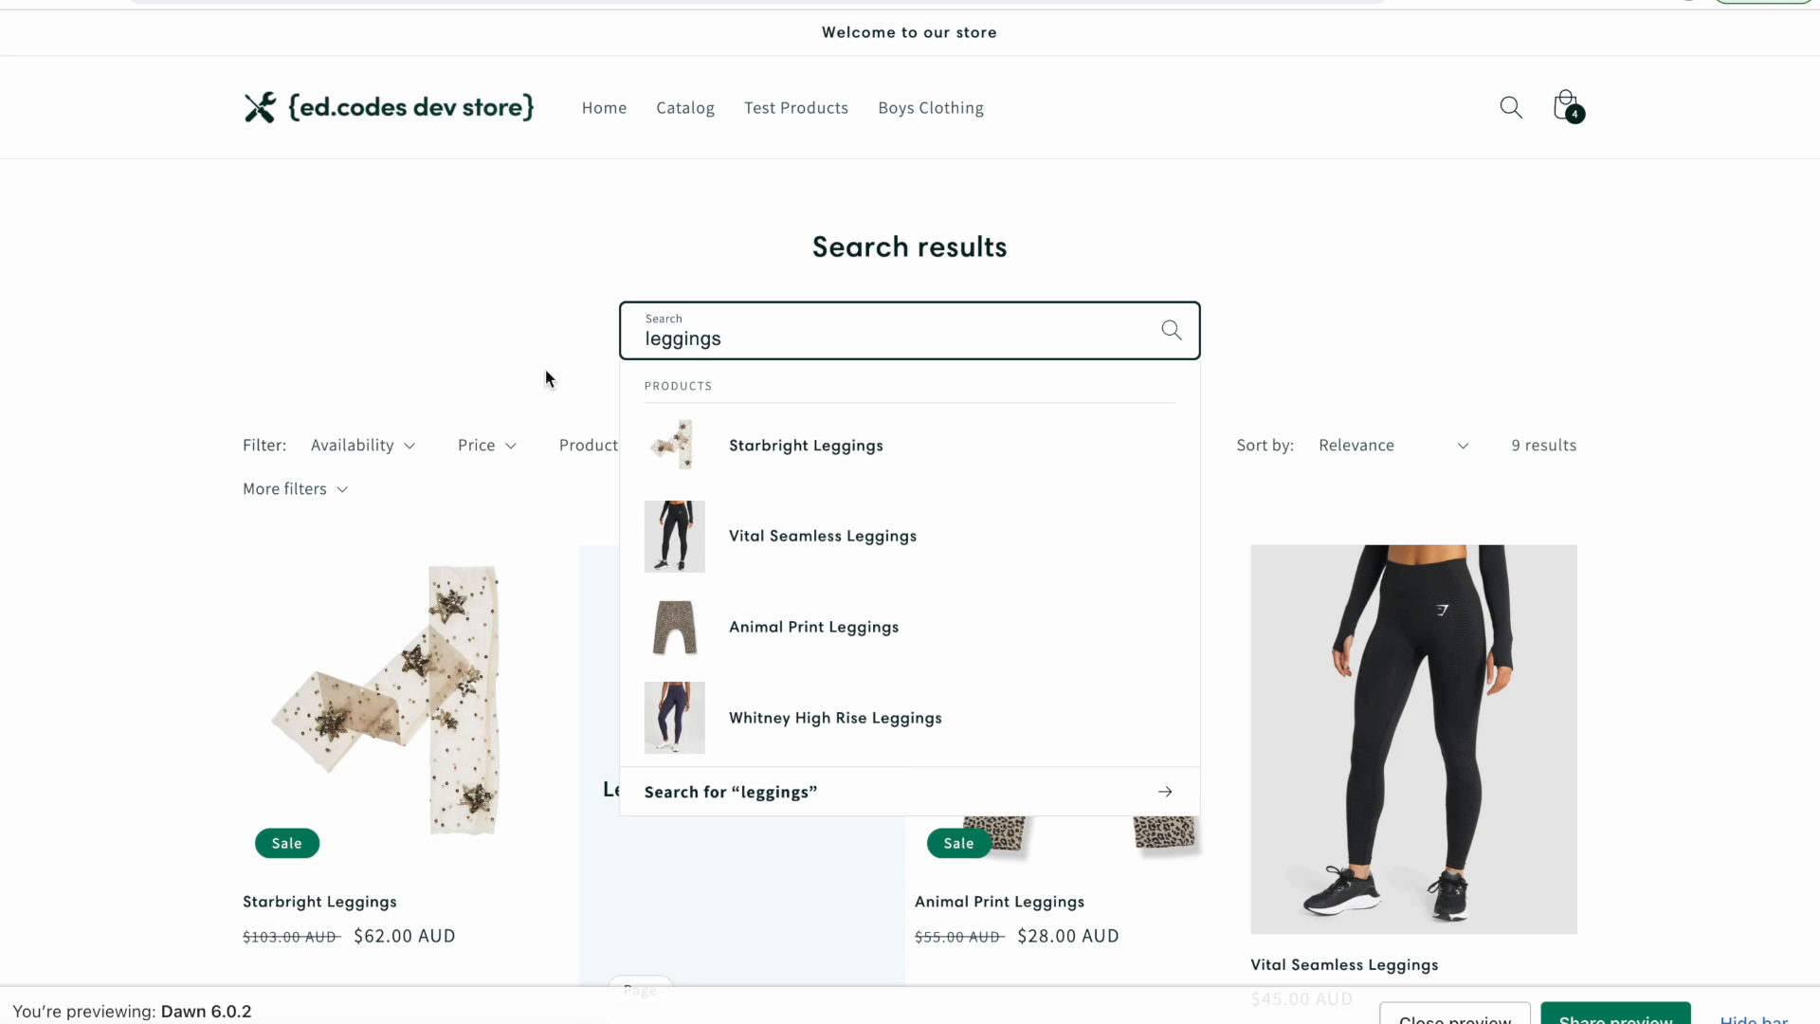
key("Return")
scroll(0, 463, "down", 2)
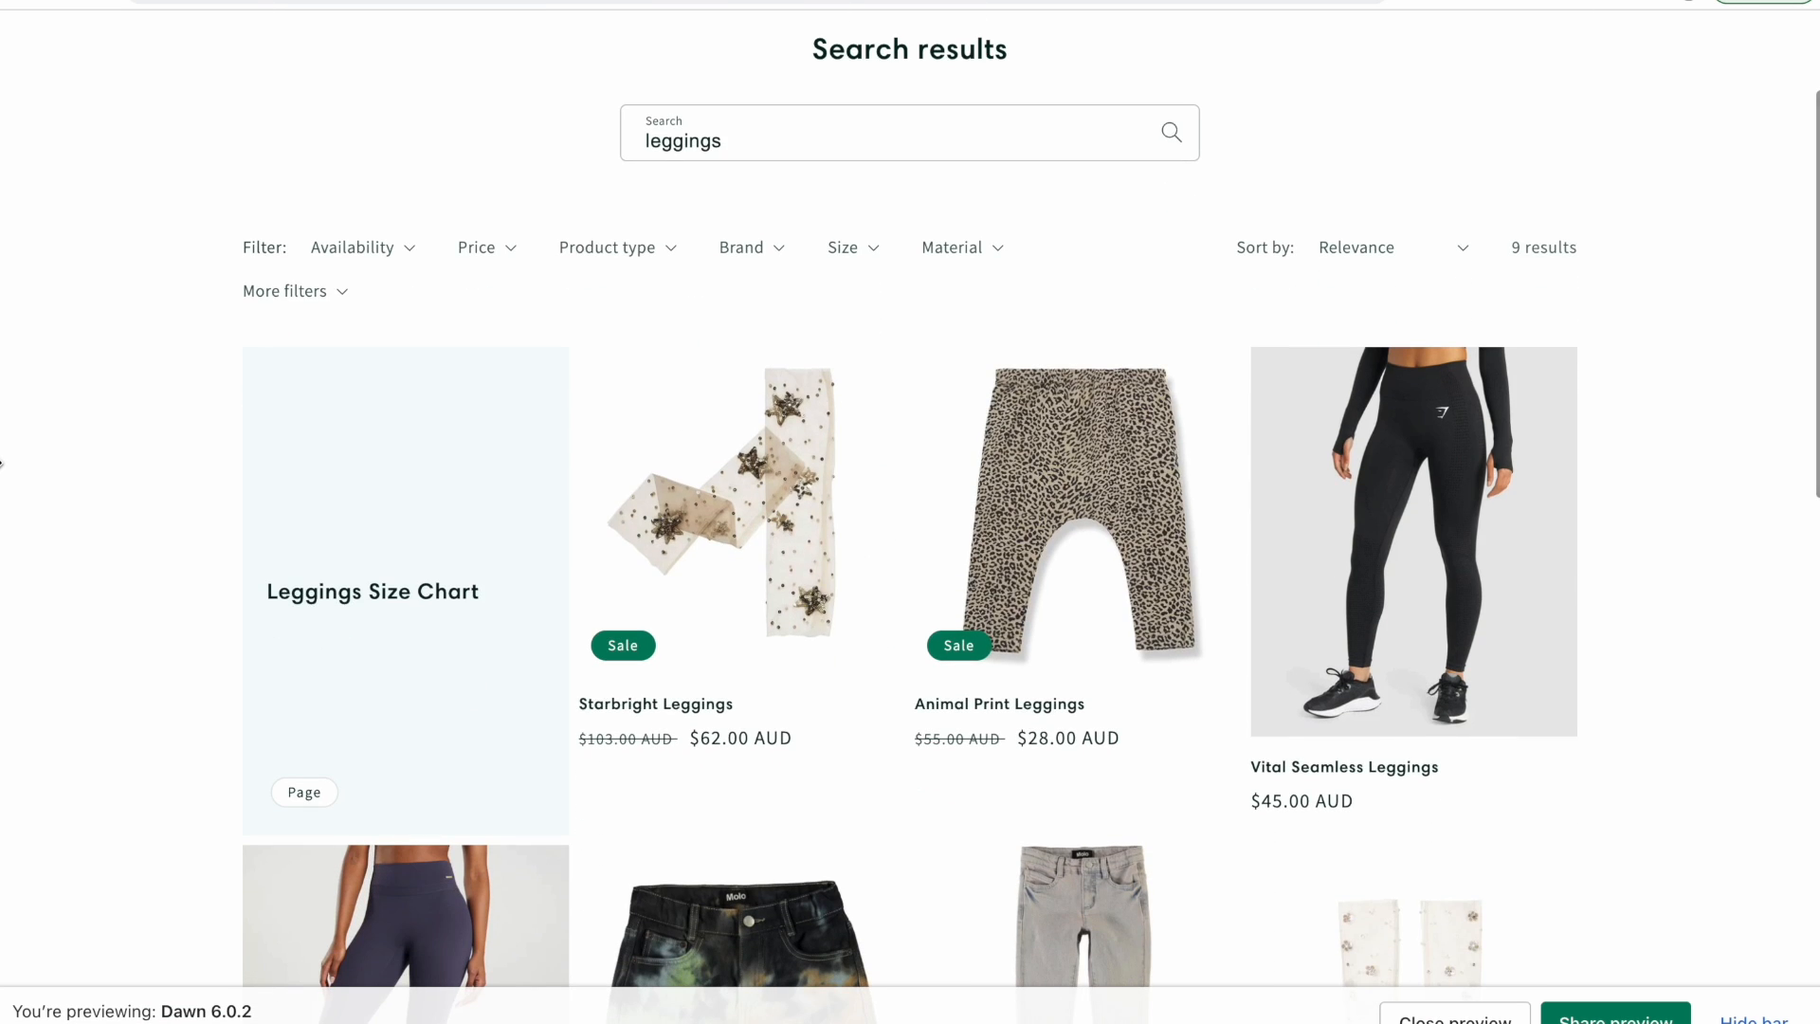
scroll(0, 462, "down", 2)
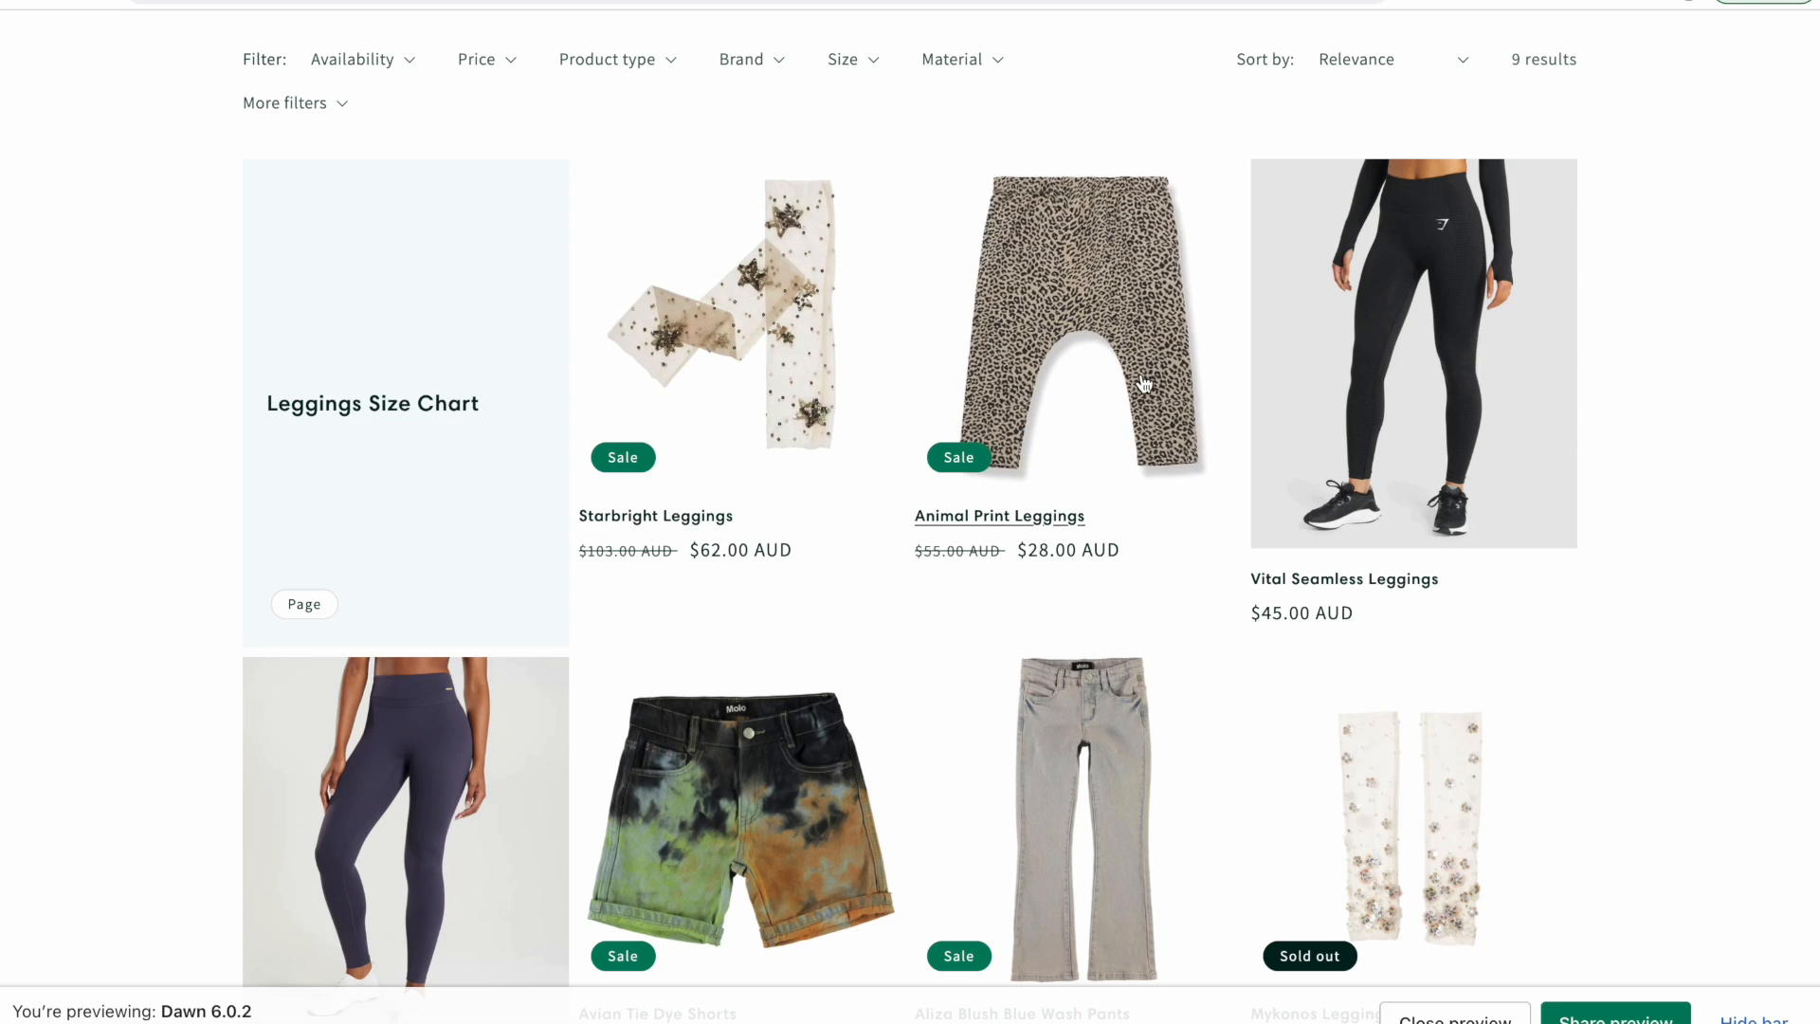
scroll(1144, 384, "down", 1)
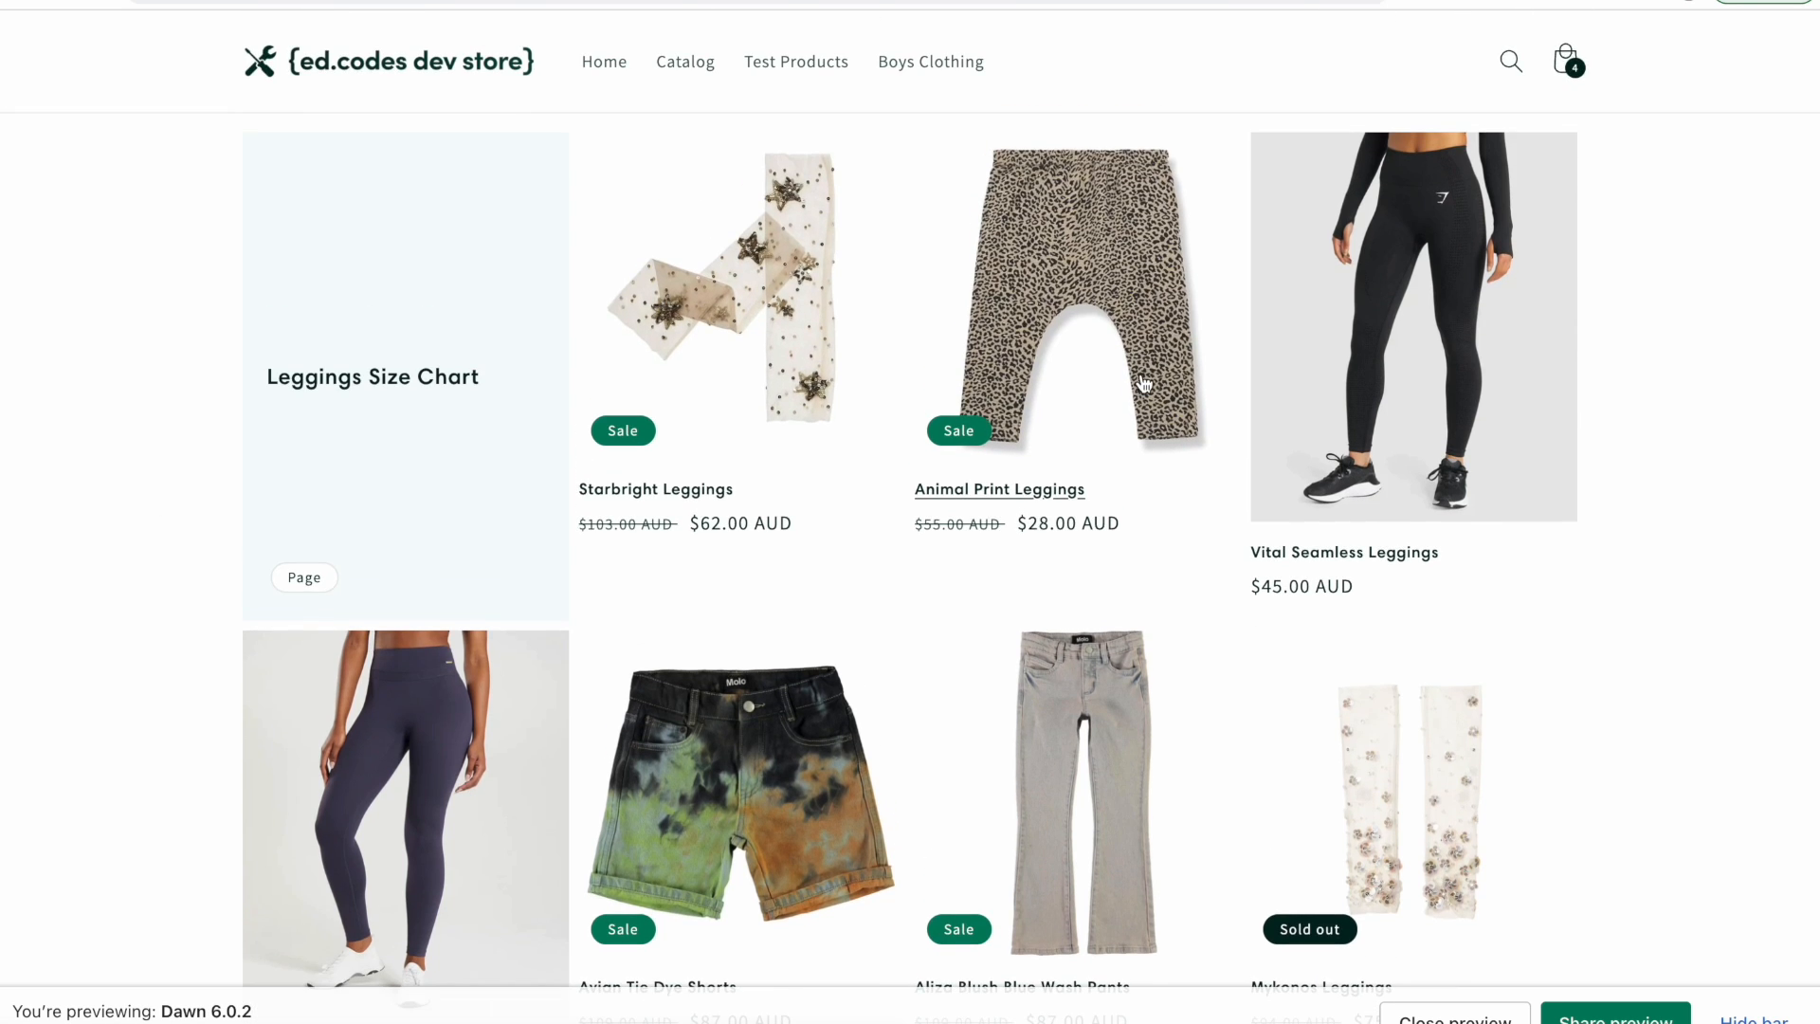
scroll(245, 507, "down", 3)
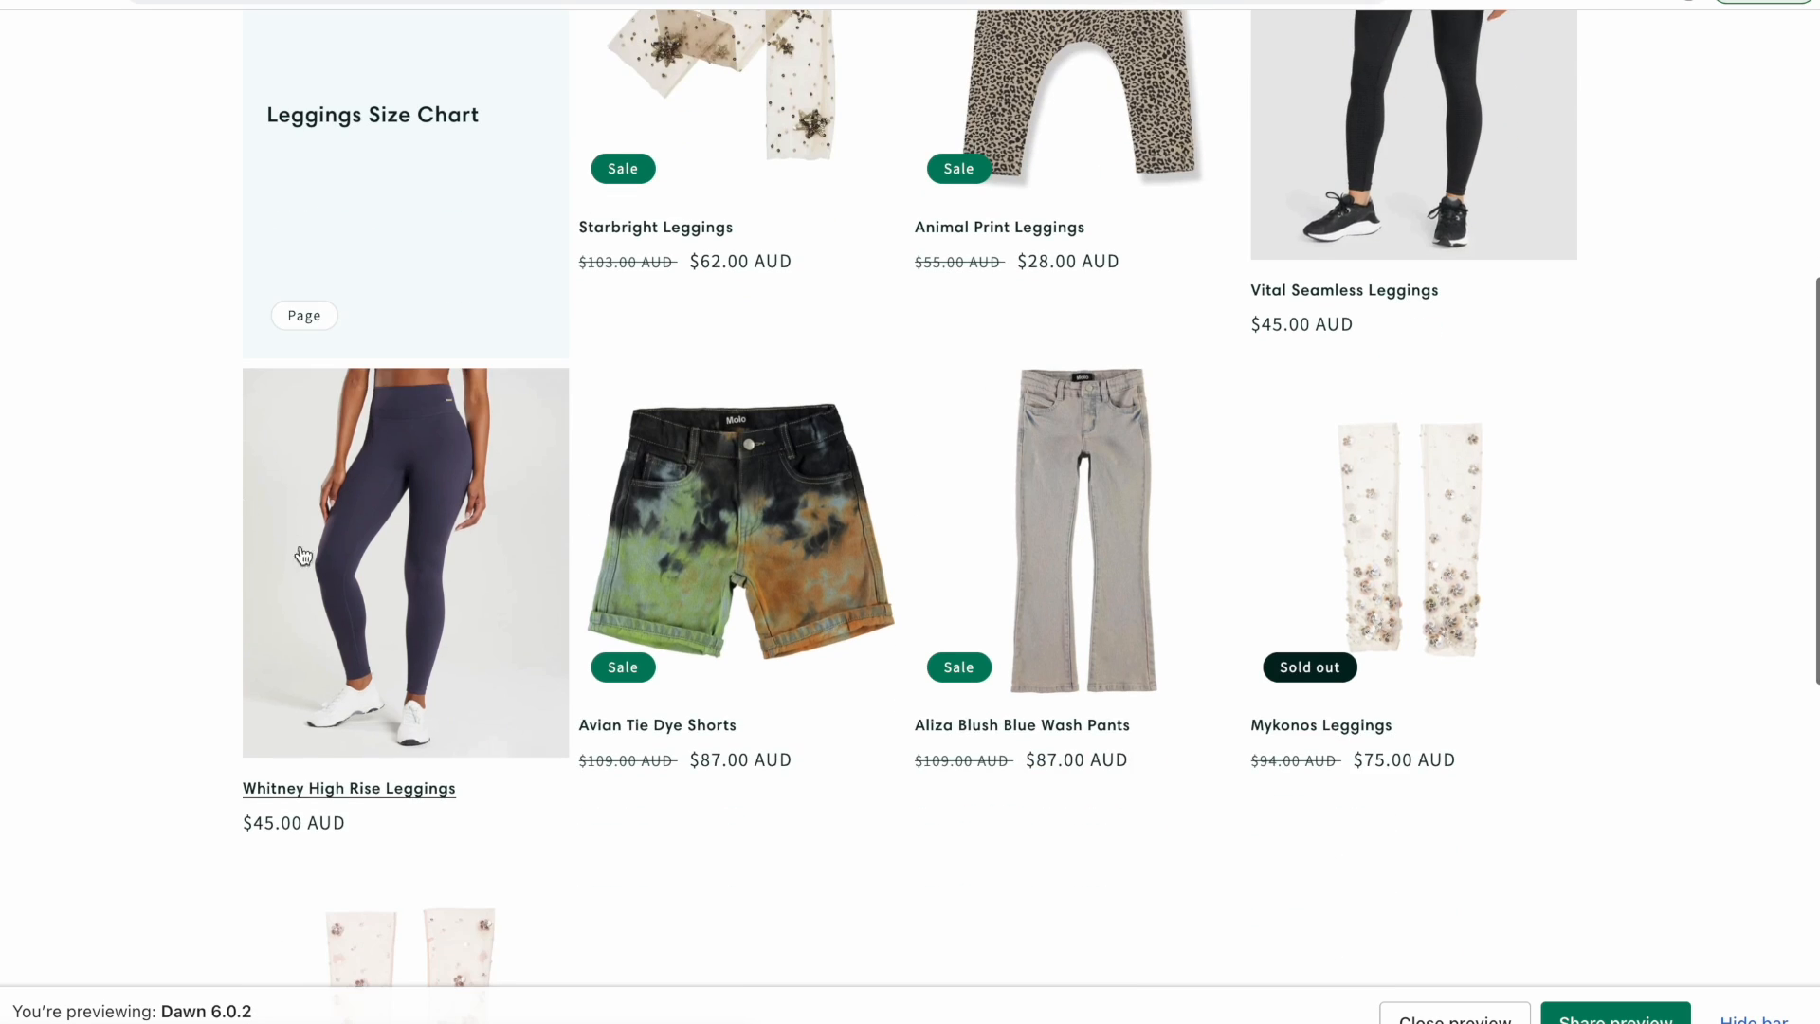
scroll(379, 692, "up", 7)
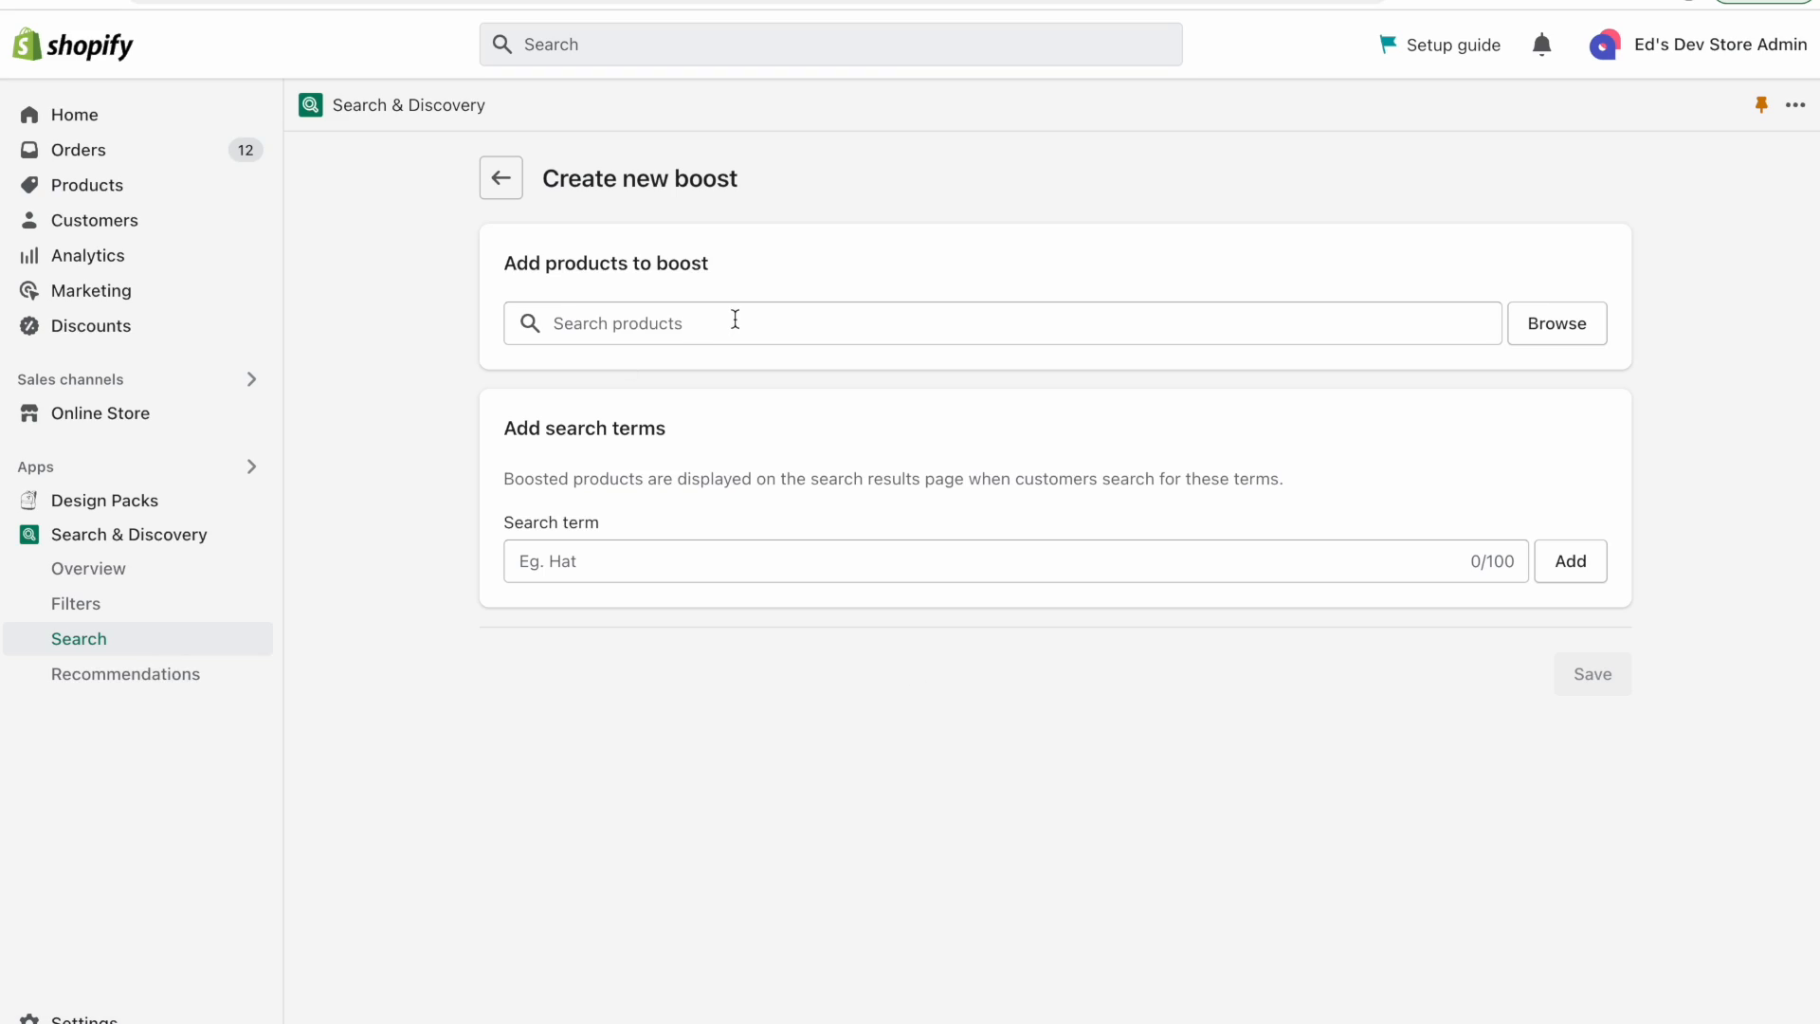
Start a new product boost and add Vital Seamless Leggings and Whitney High Rise Leggings to it.
left_click(734, 319)
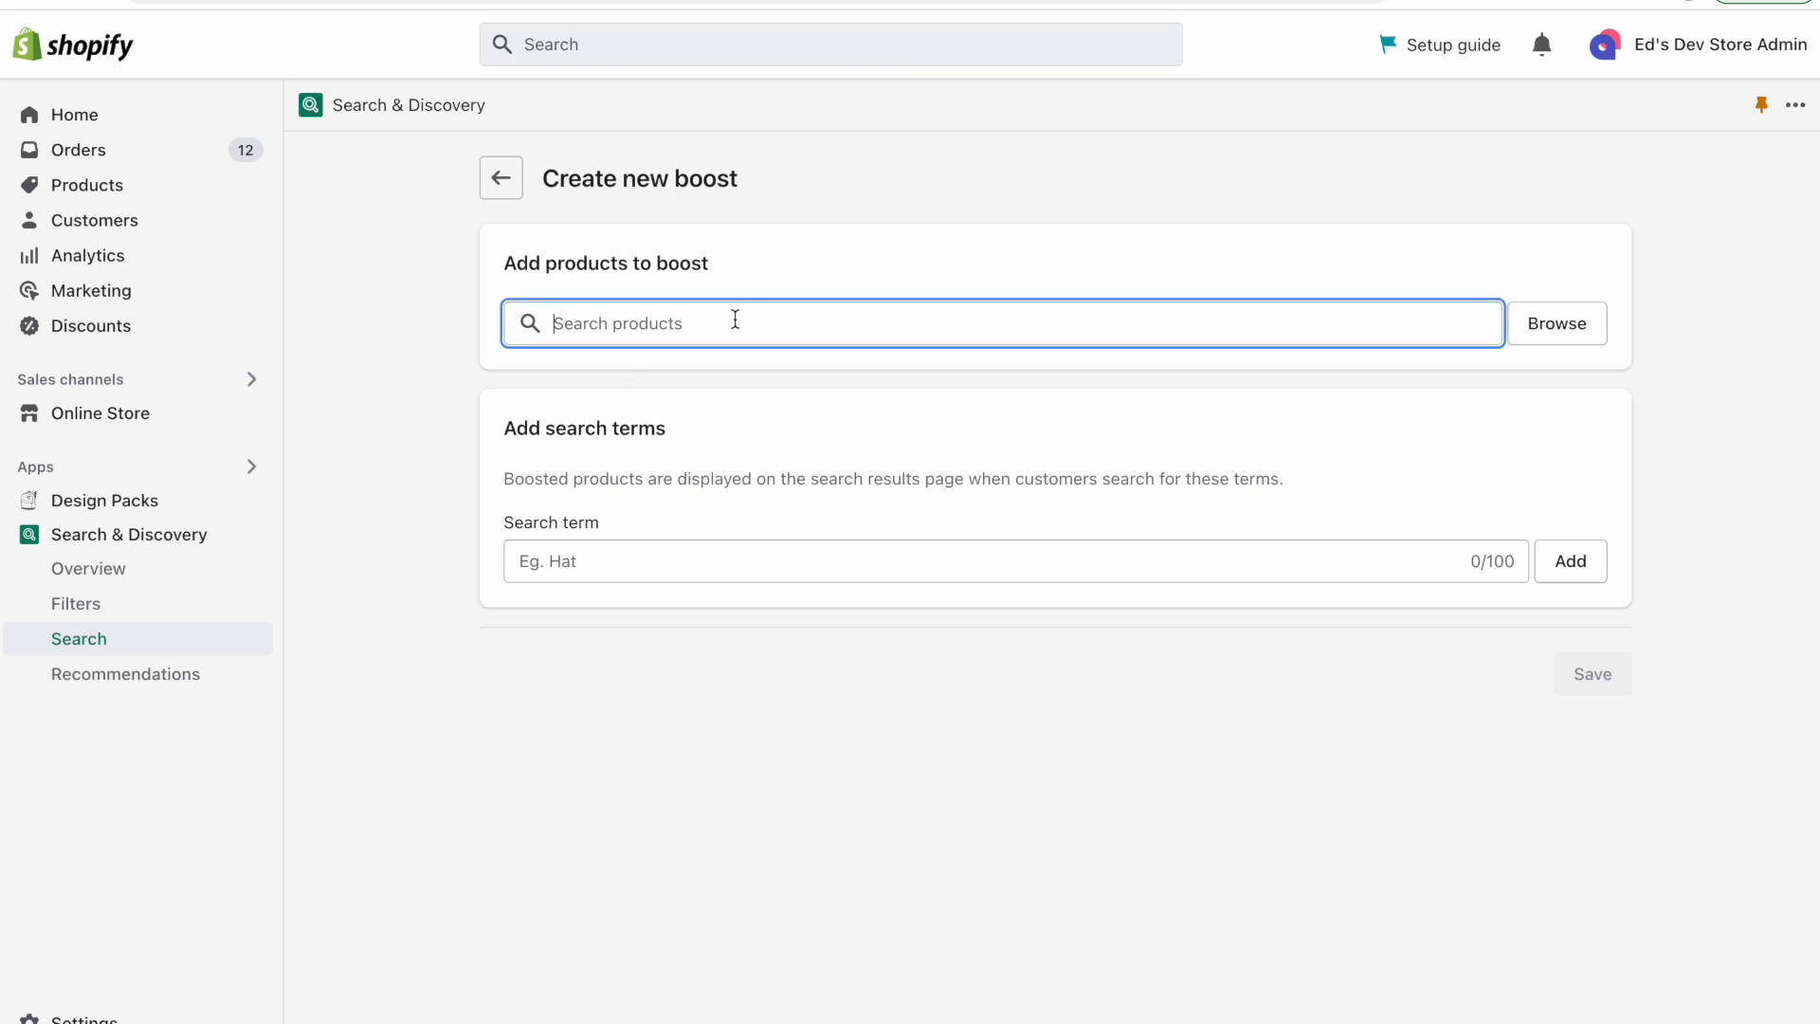
type("legg")
left_click(565, 710)
left_click(567, 795)
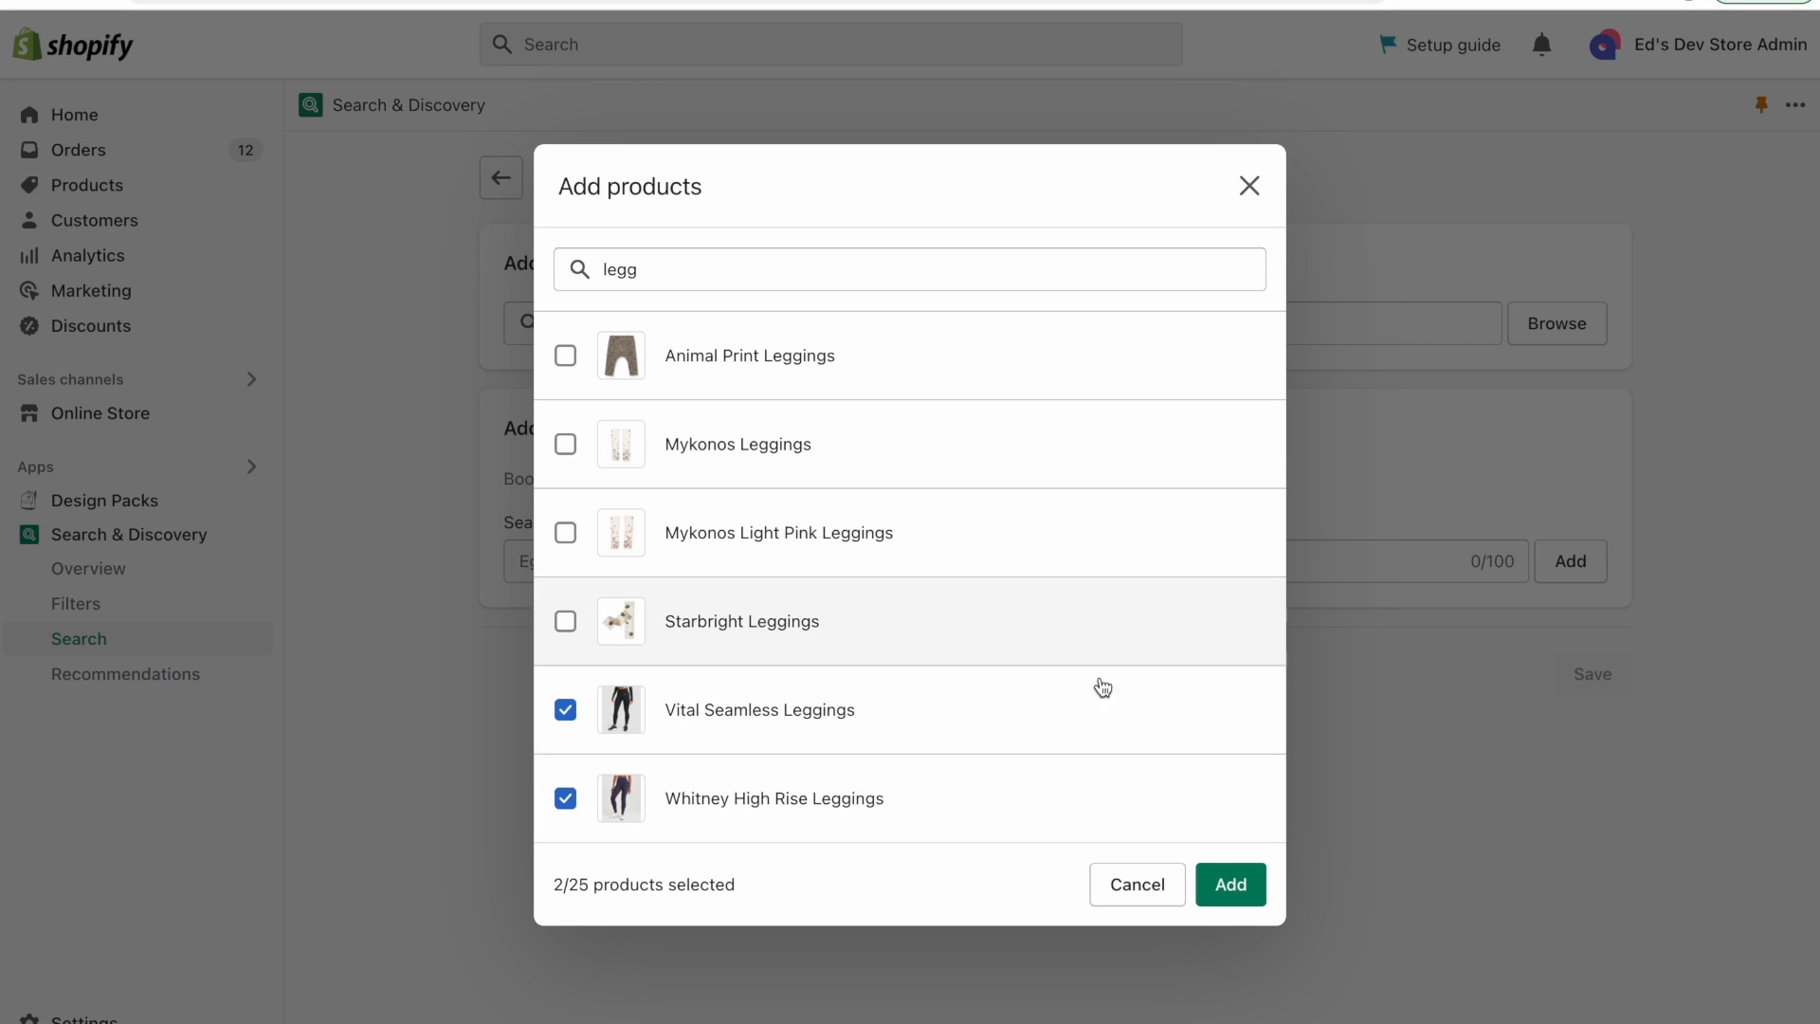
left_click(1228, 884)
Add the search terms leggings and tights to the boost and save it.
left_click(714, 750)
type("leggings")
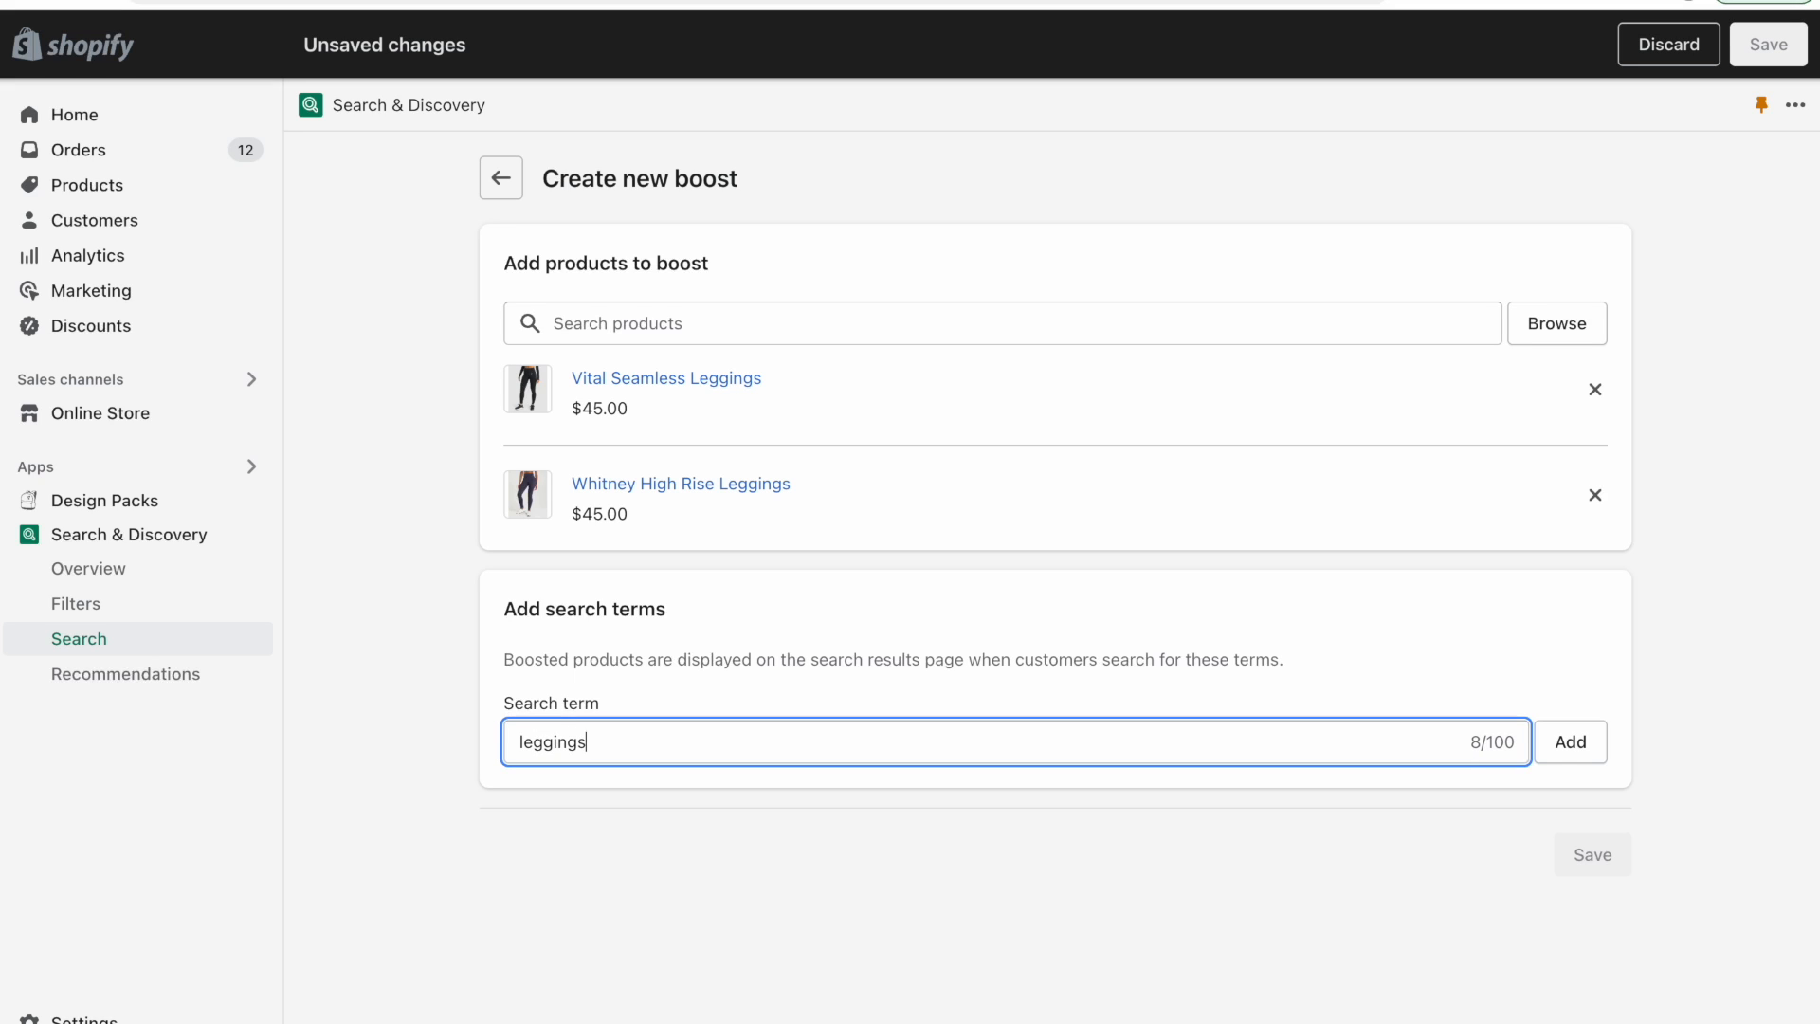
left_click(1585, 751)
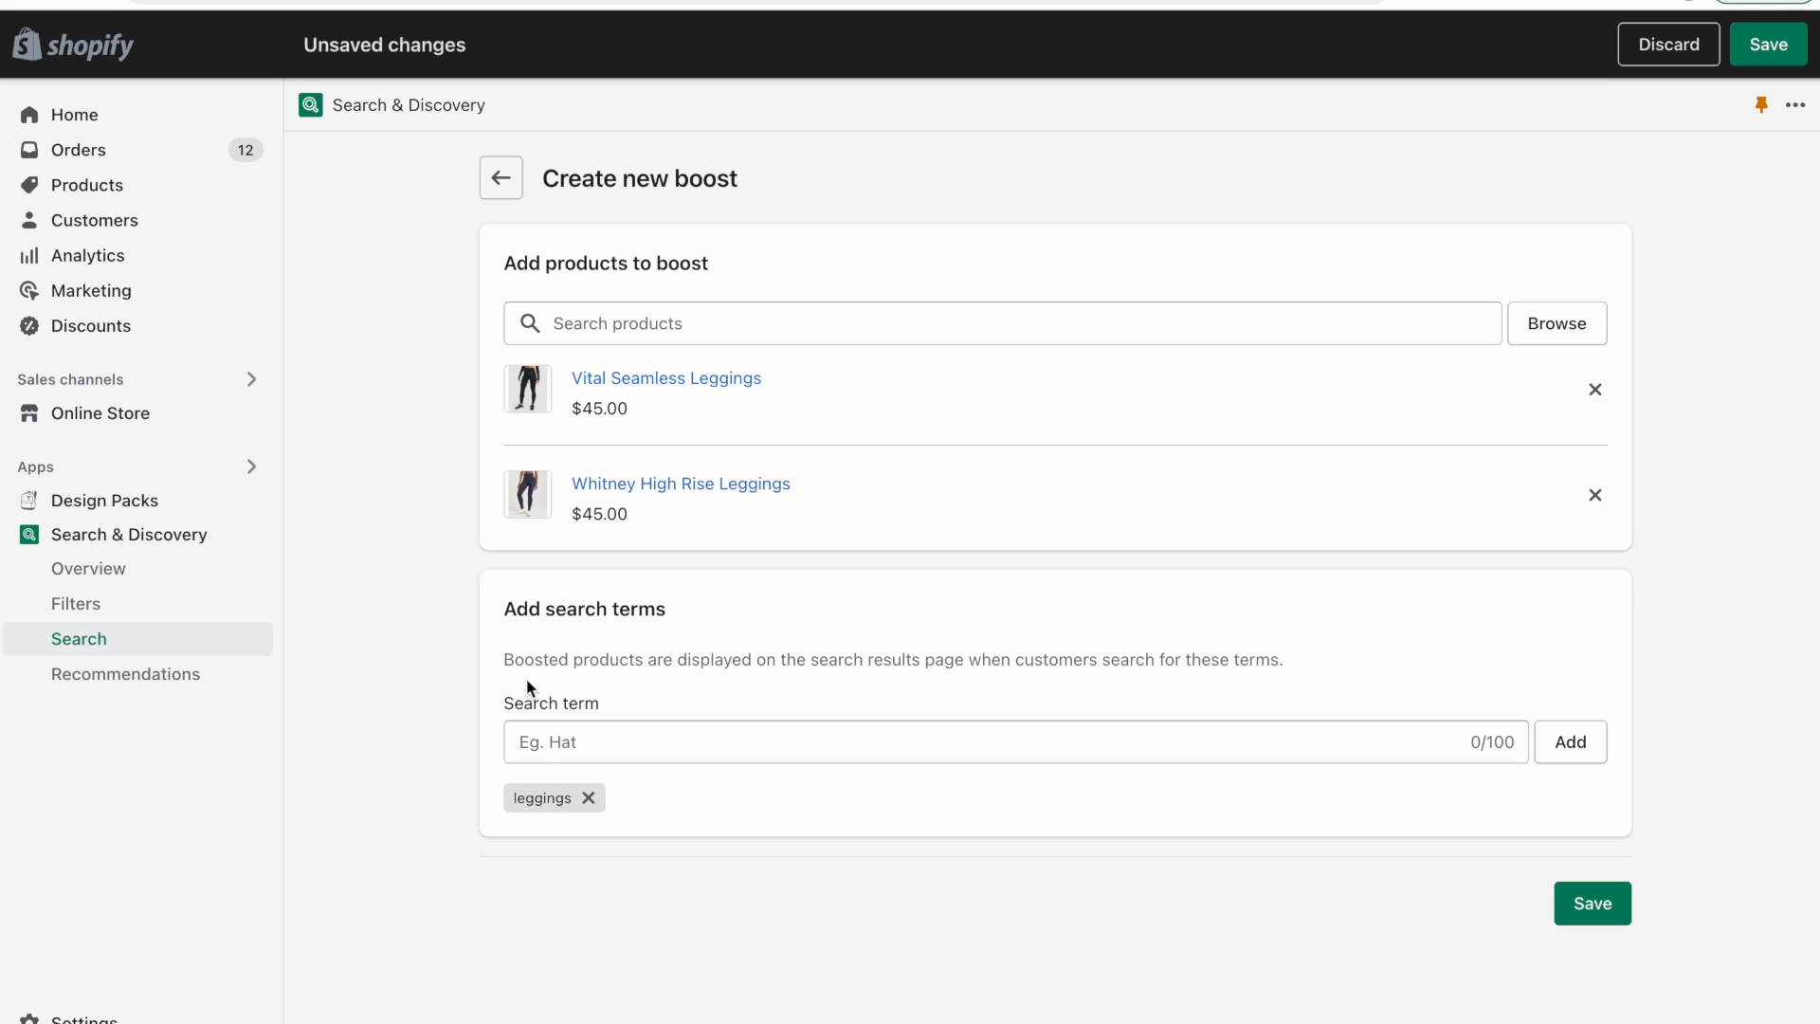
left_click(647, 733)
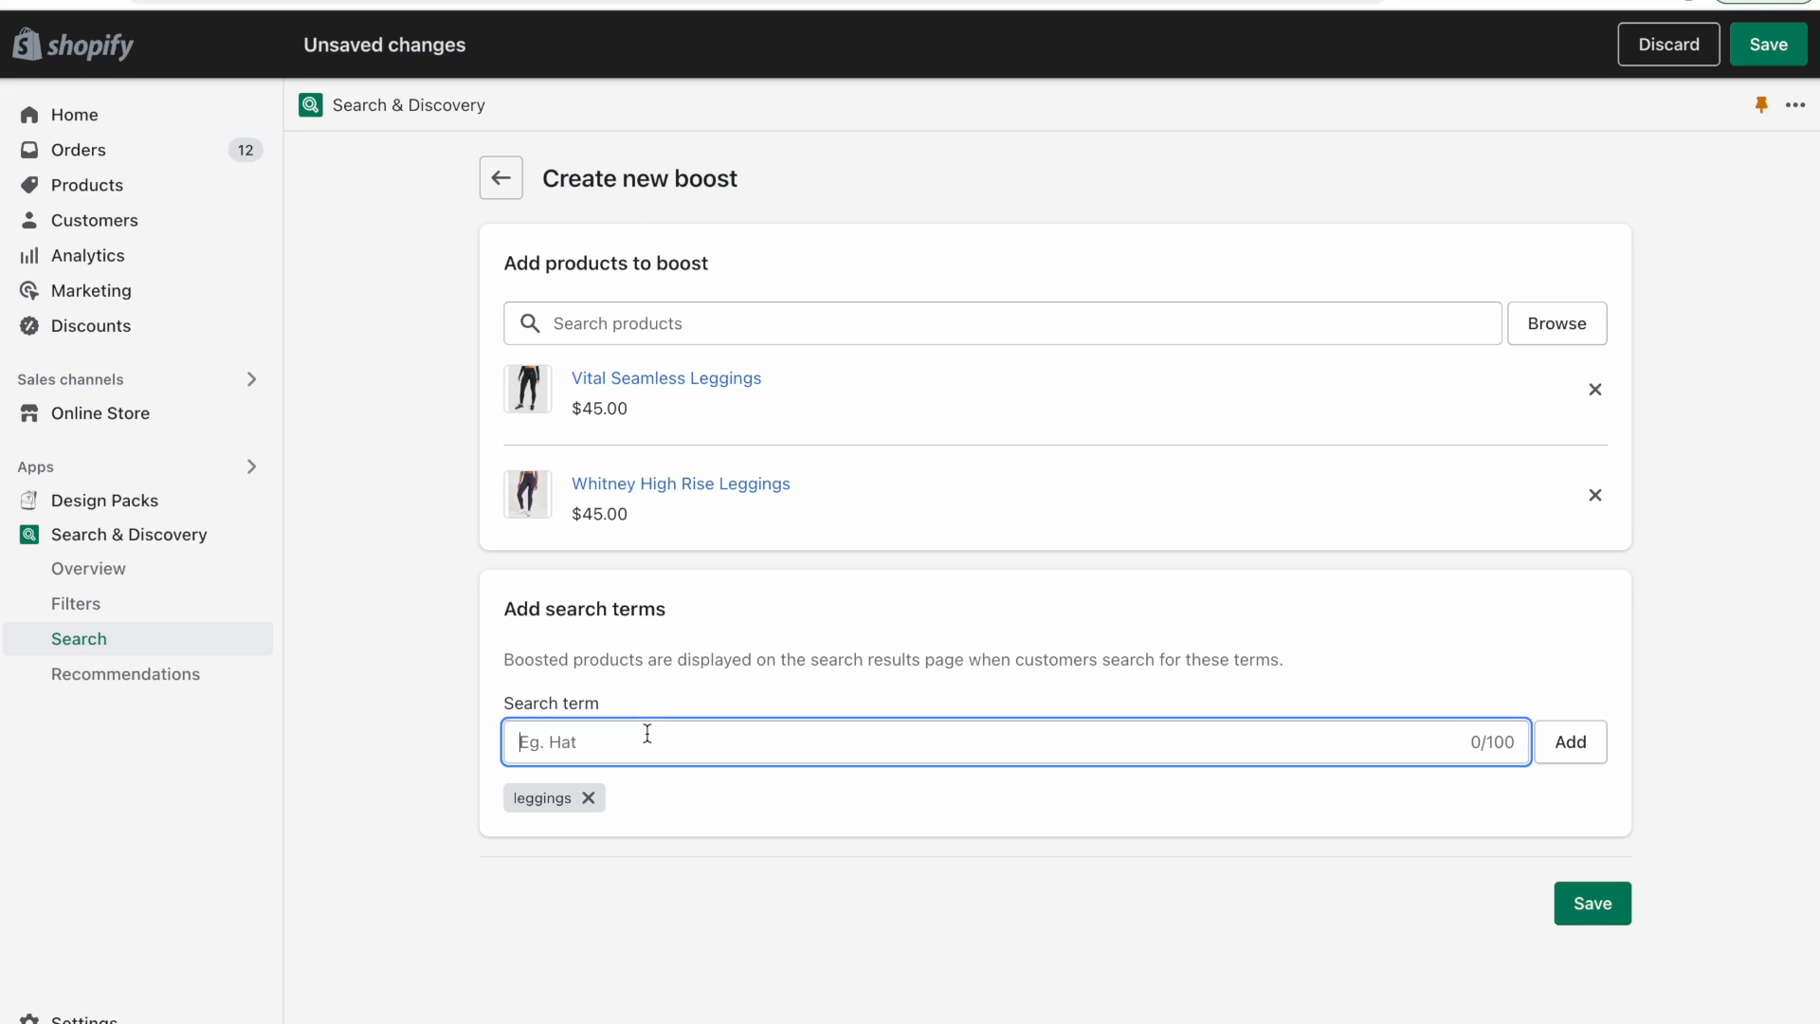
type("tights")
left_click(1564, 749)
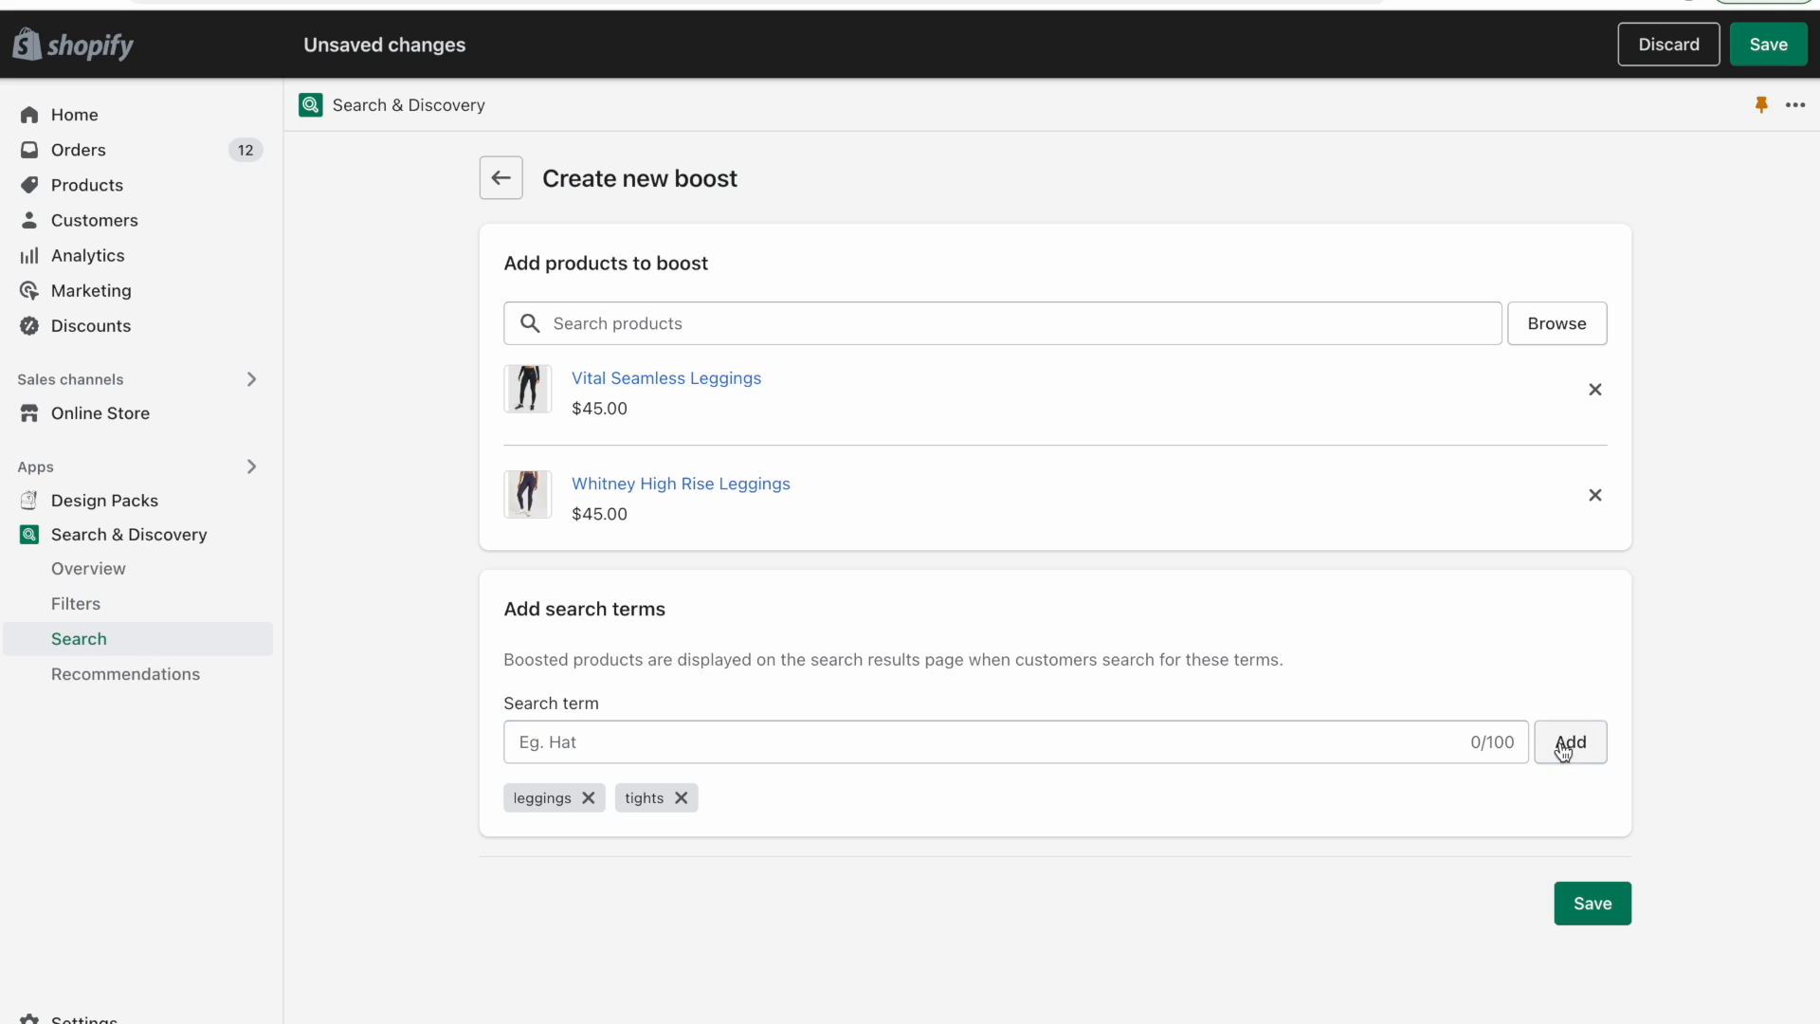
left_click(1612, 905)
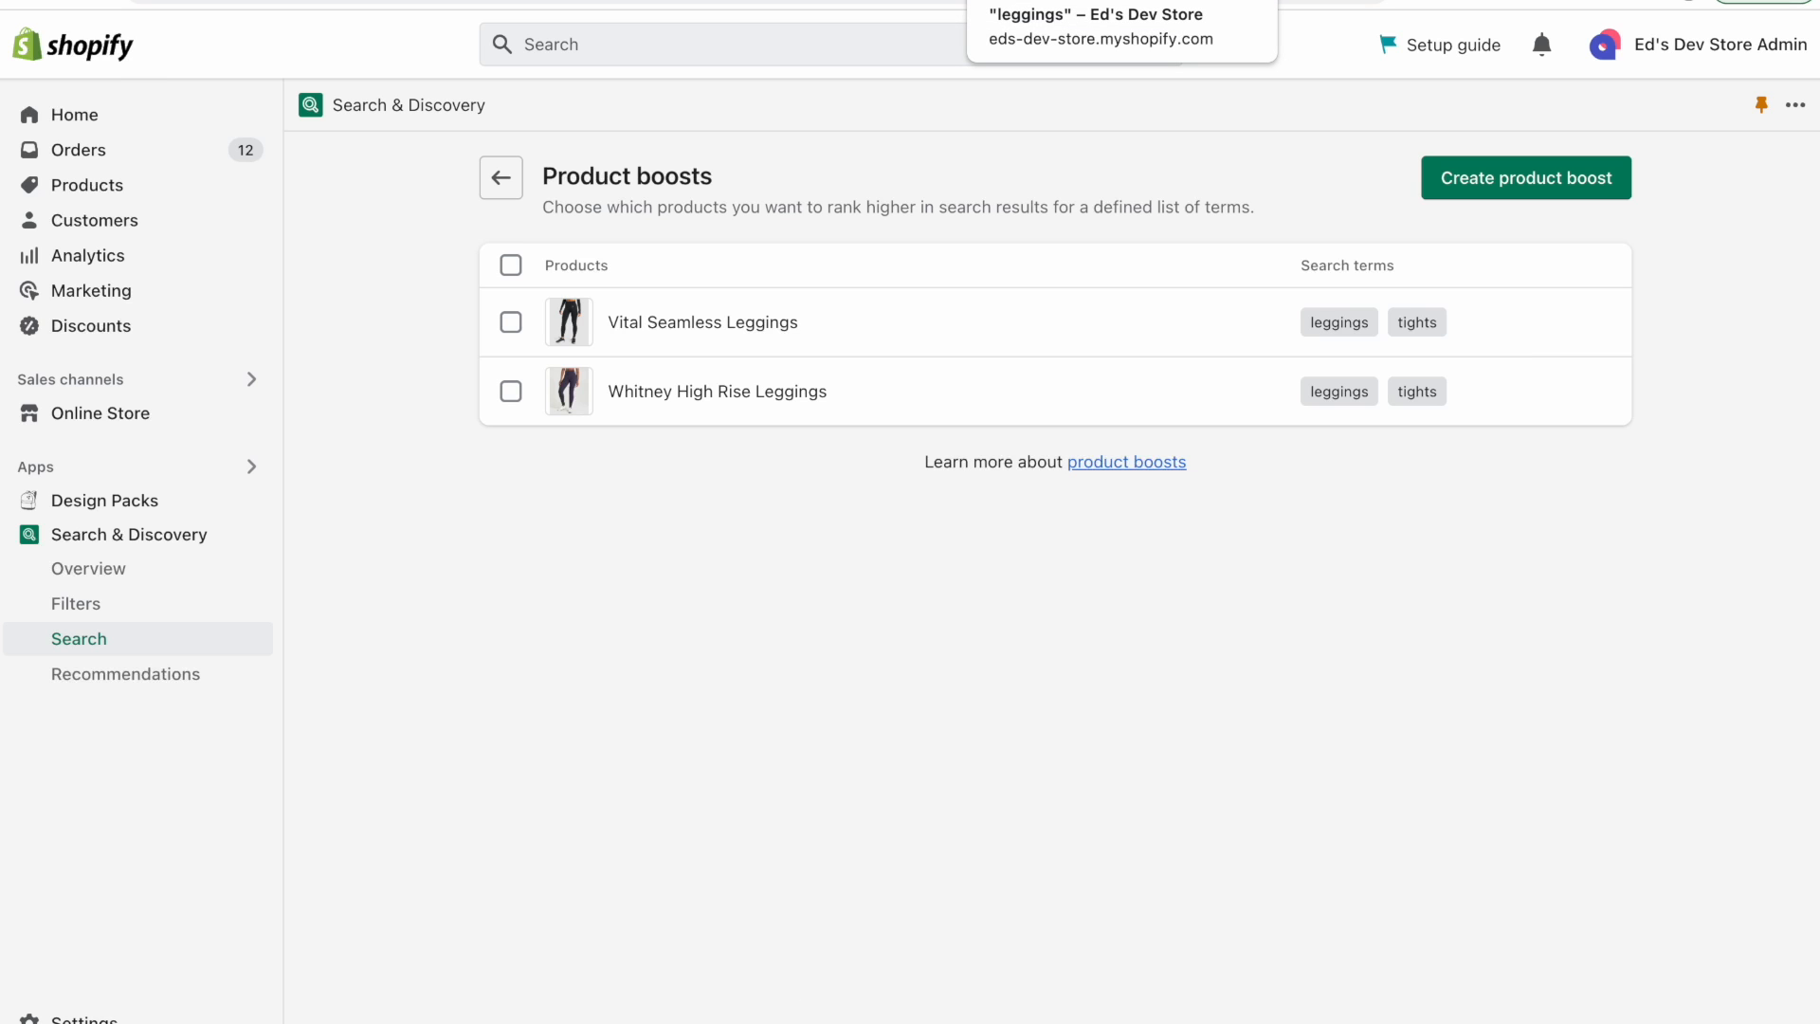
Rerun the storefront "leggings" search to check the boosted products' ranking.
left_click(1062, 1)
scroll(224, 423, "up", 6)
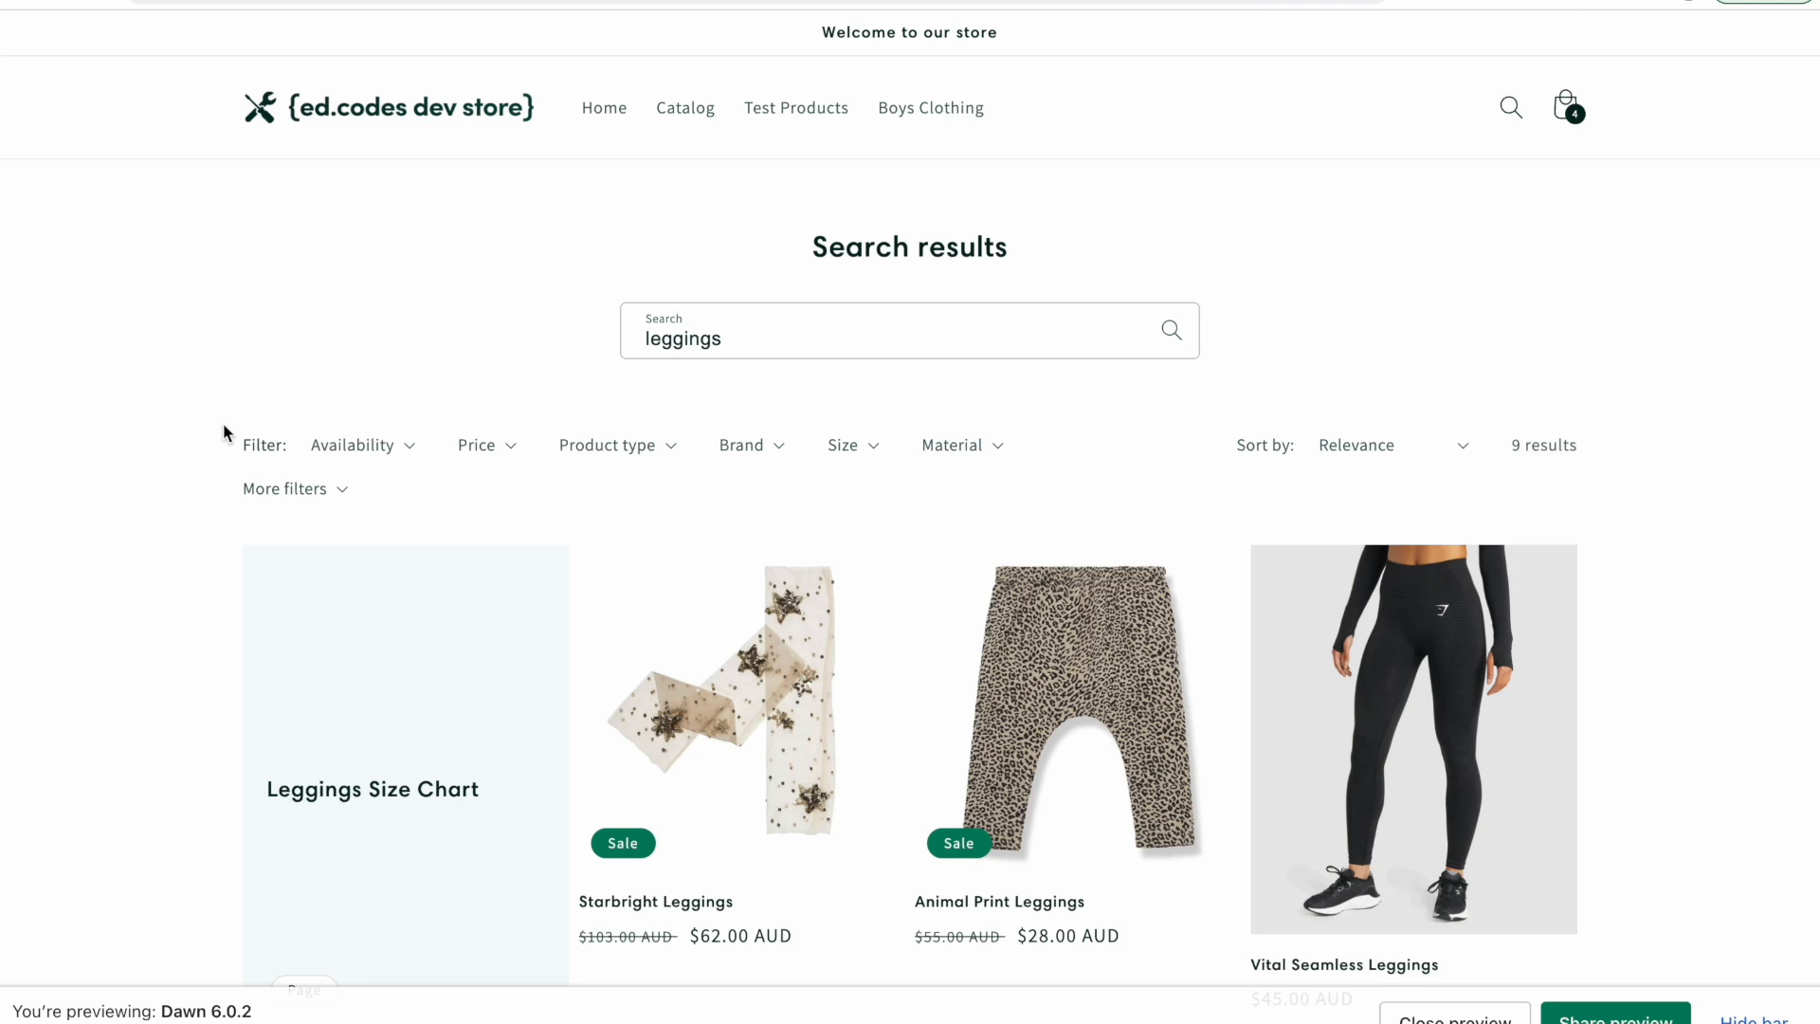
left_click(882, 1)
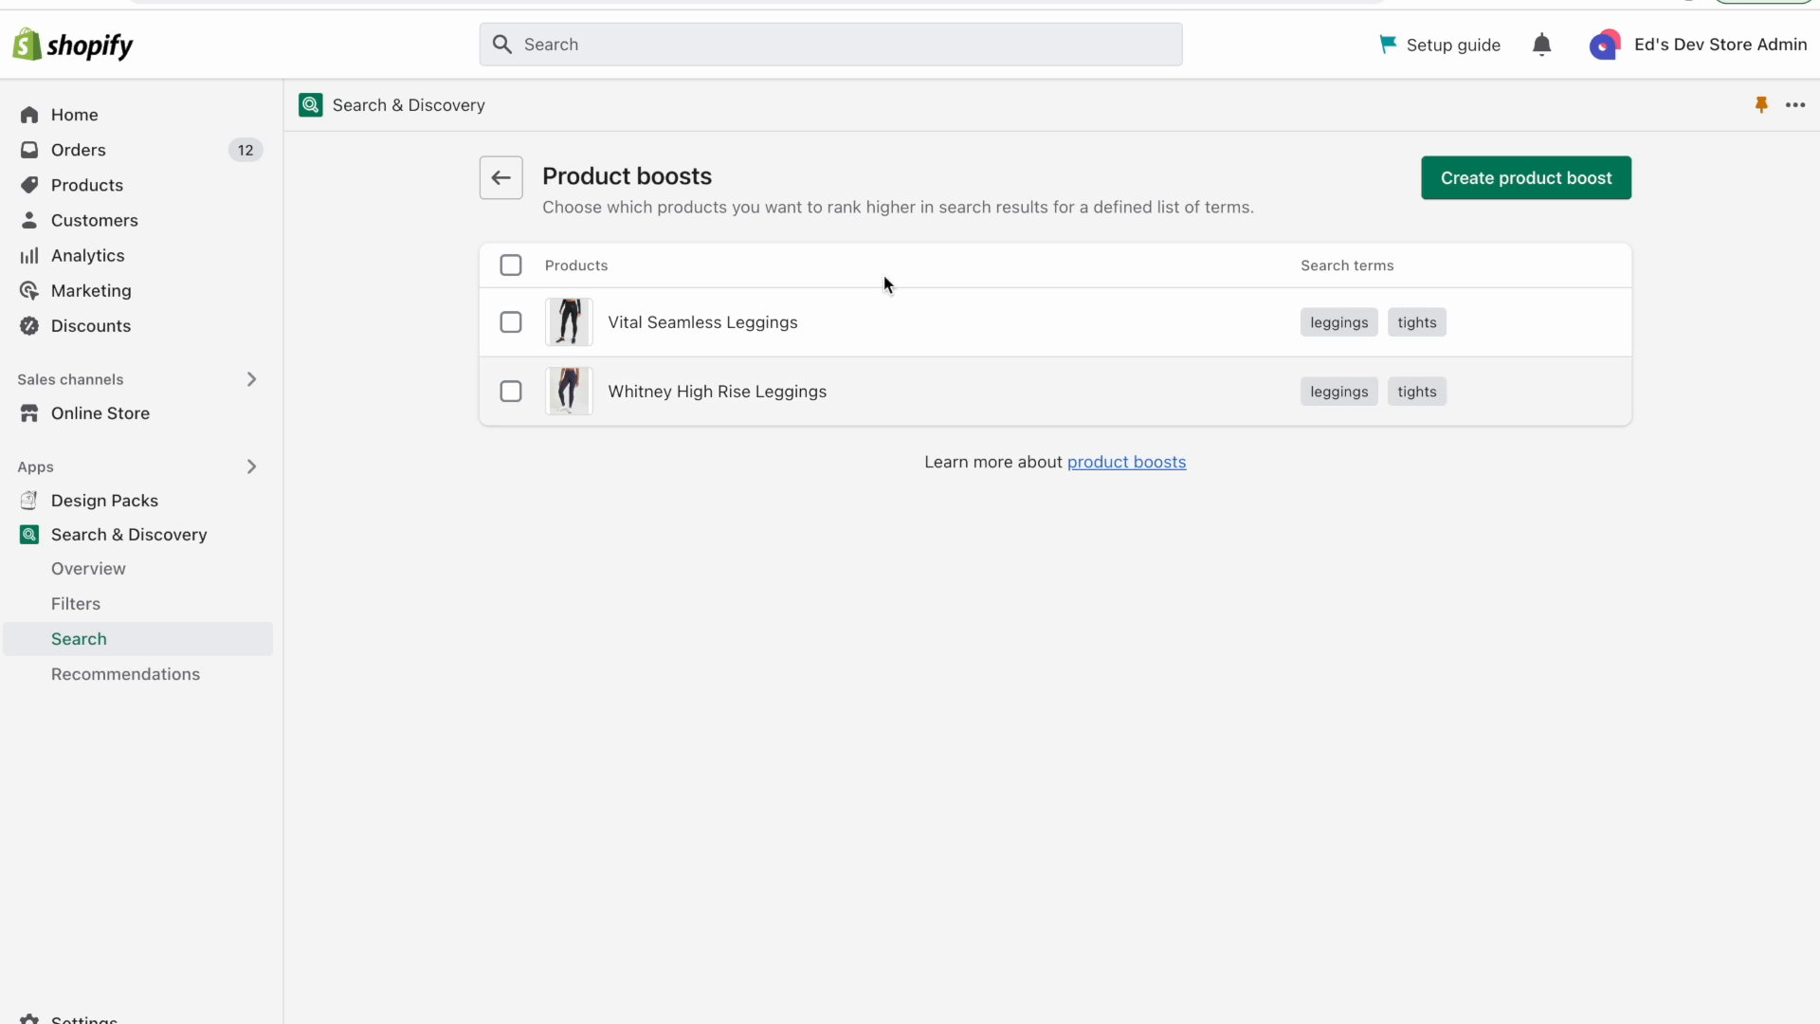
left_click(1061, 0)
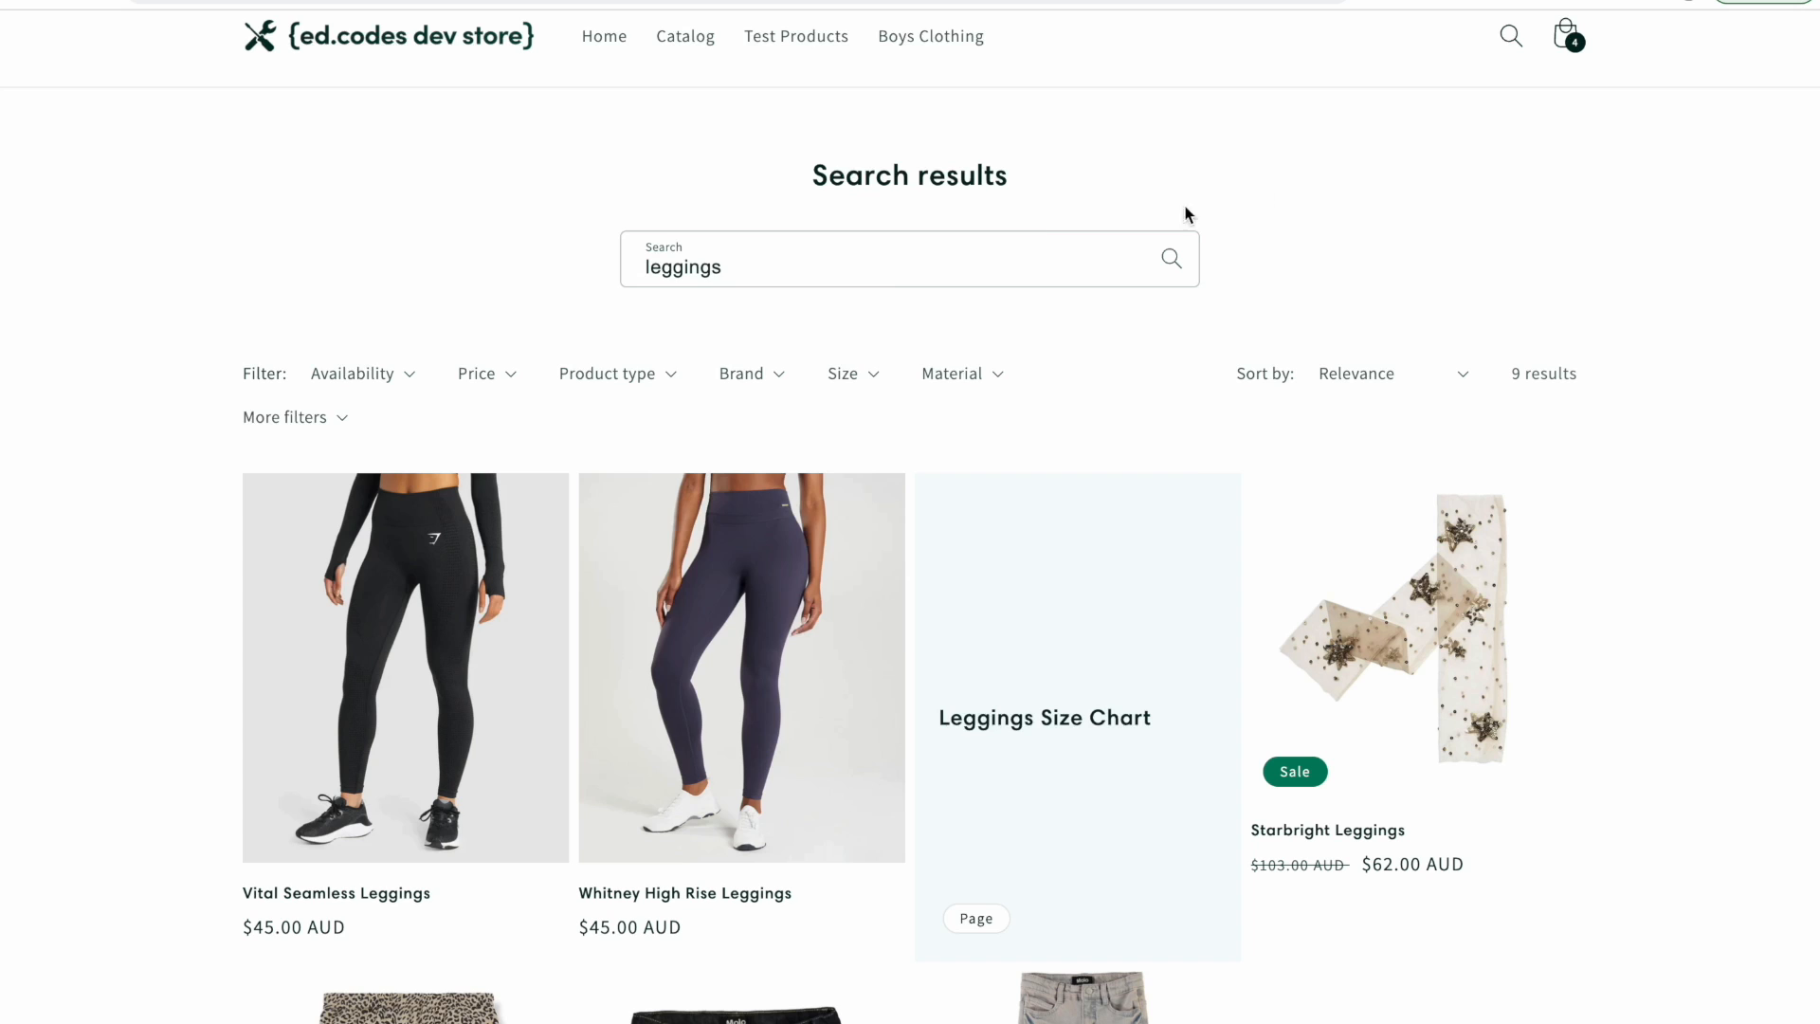
left_click(808, 271)
left_click(525, 248)
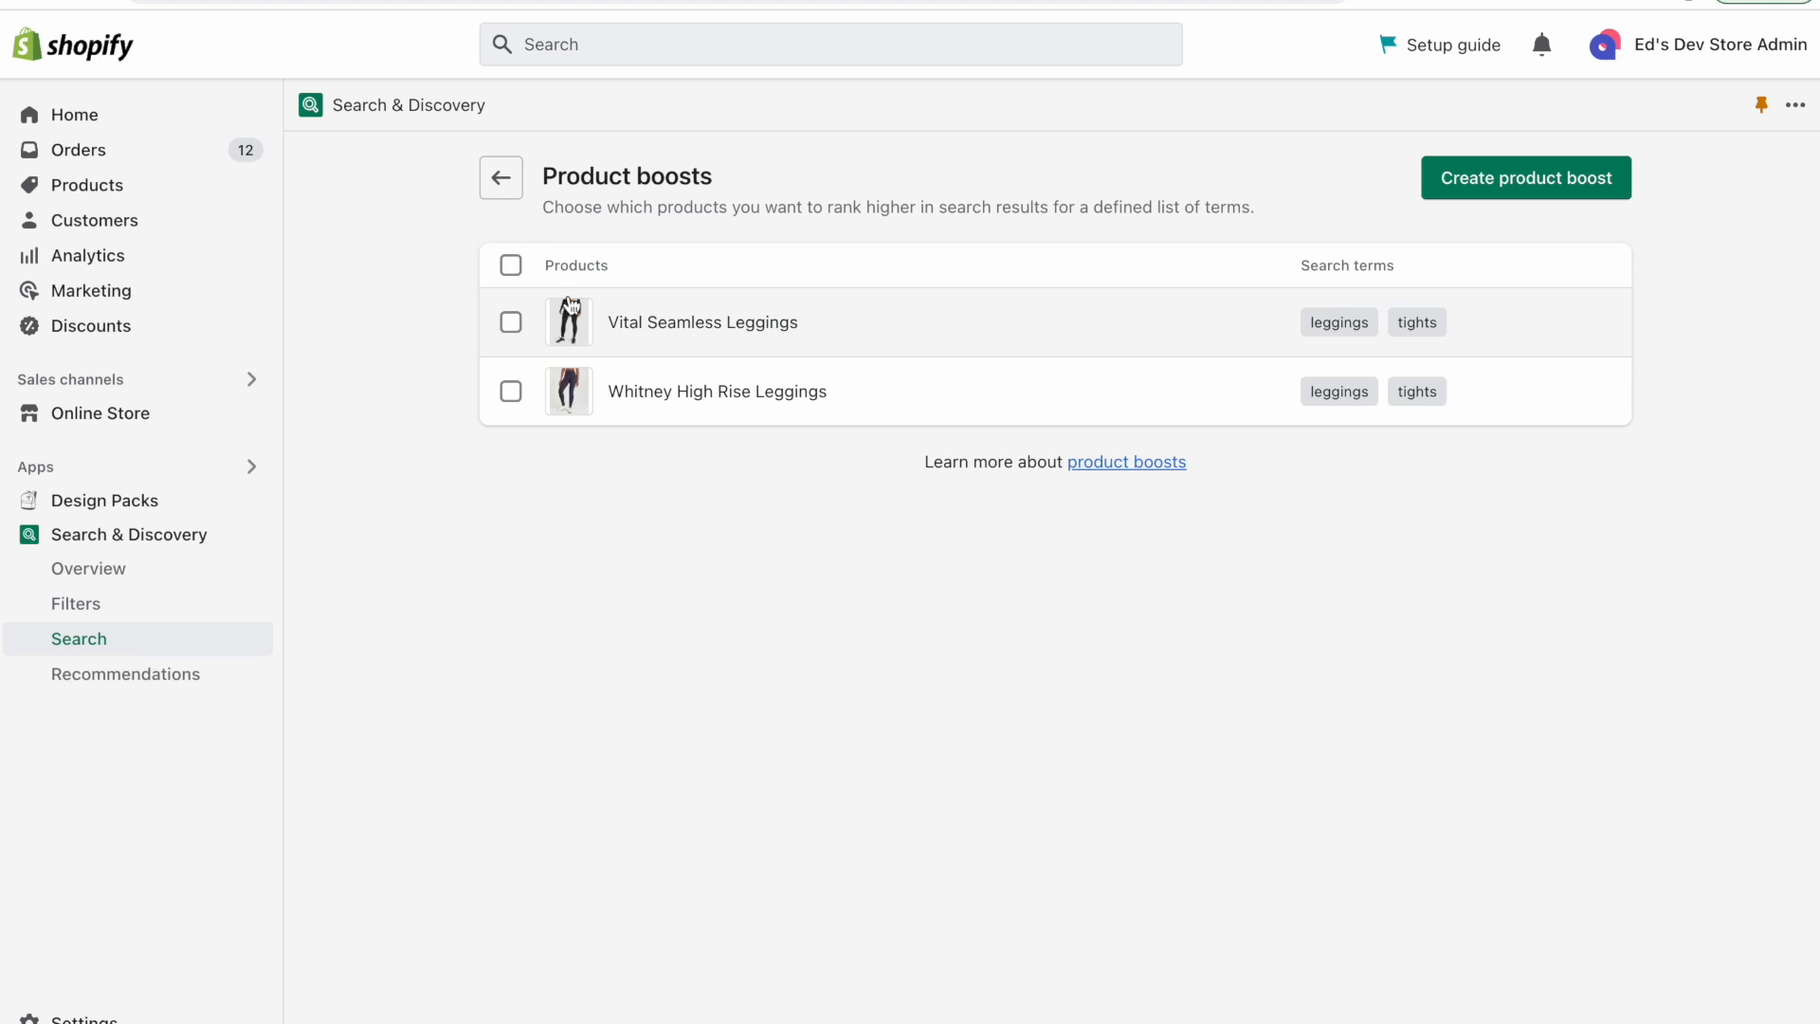
Open the default product template in the theme editor and view the Pairs well with complementary products section.
left_click(501, 179)
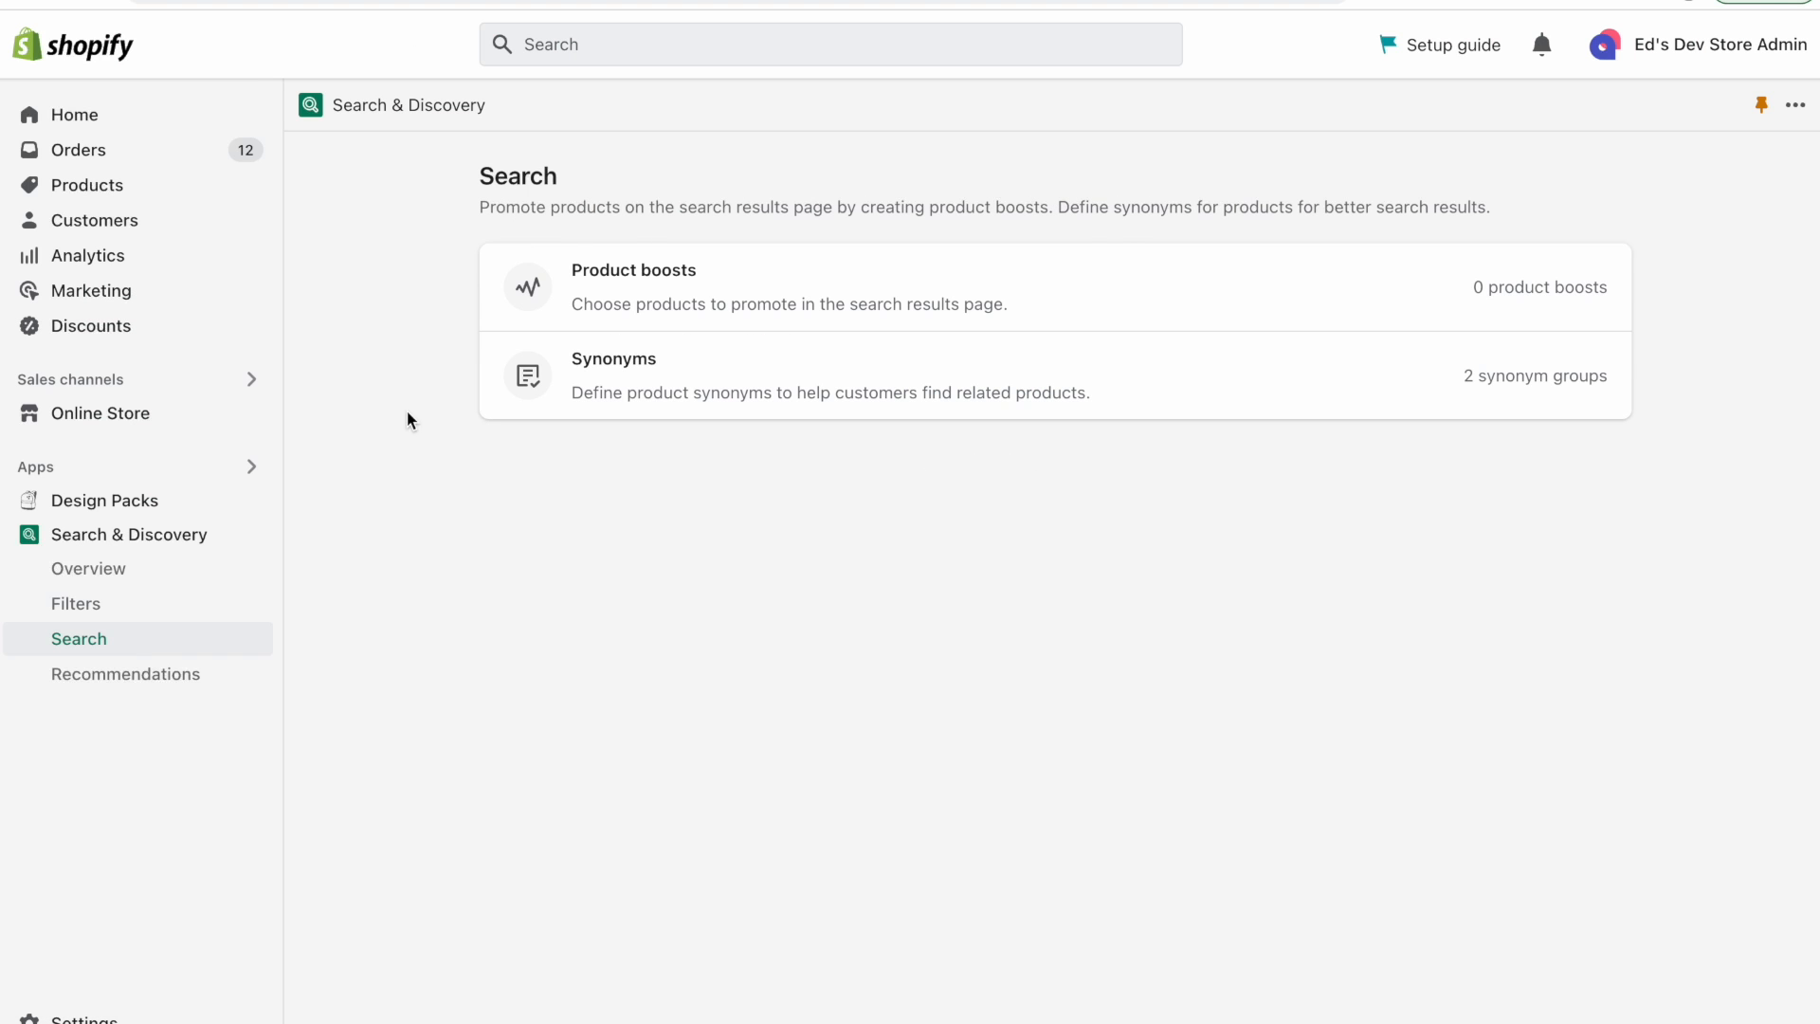
left_click(189, 689)
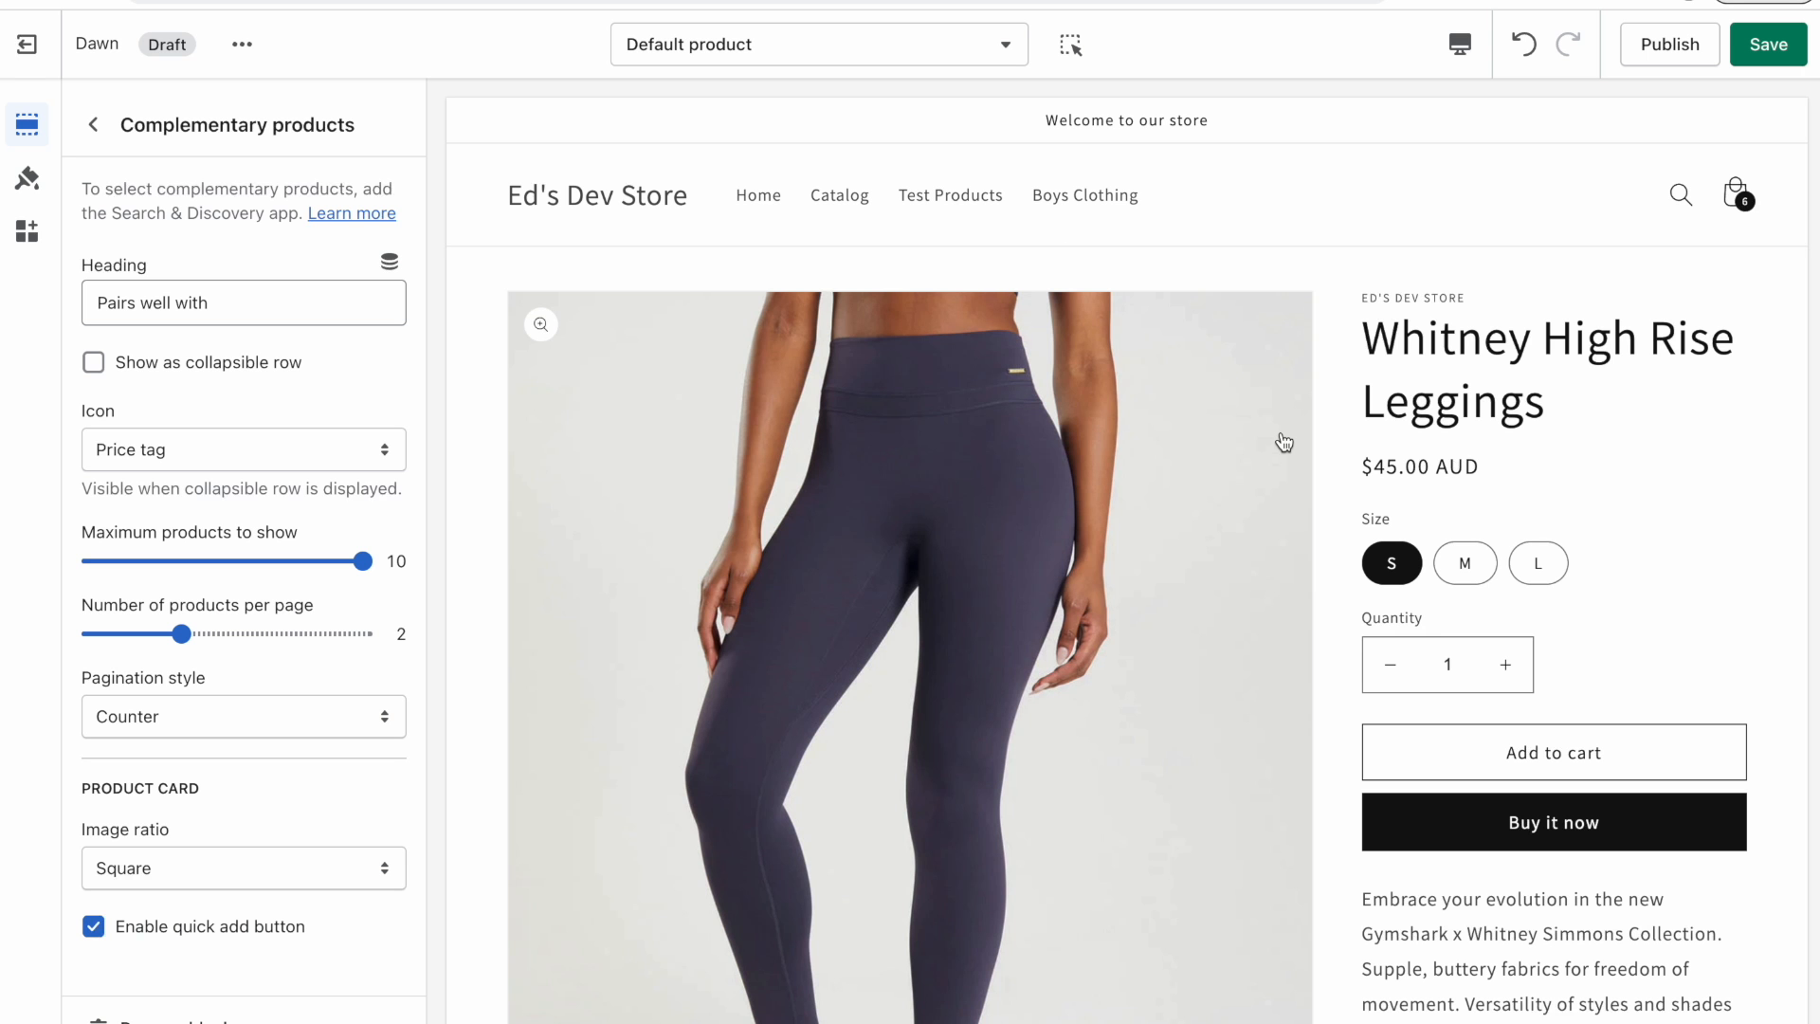
left_click(93, 124)
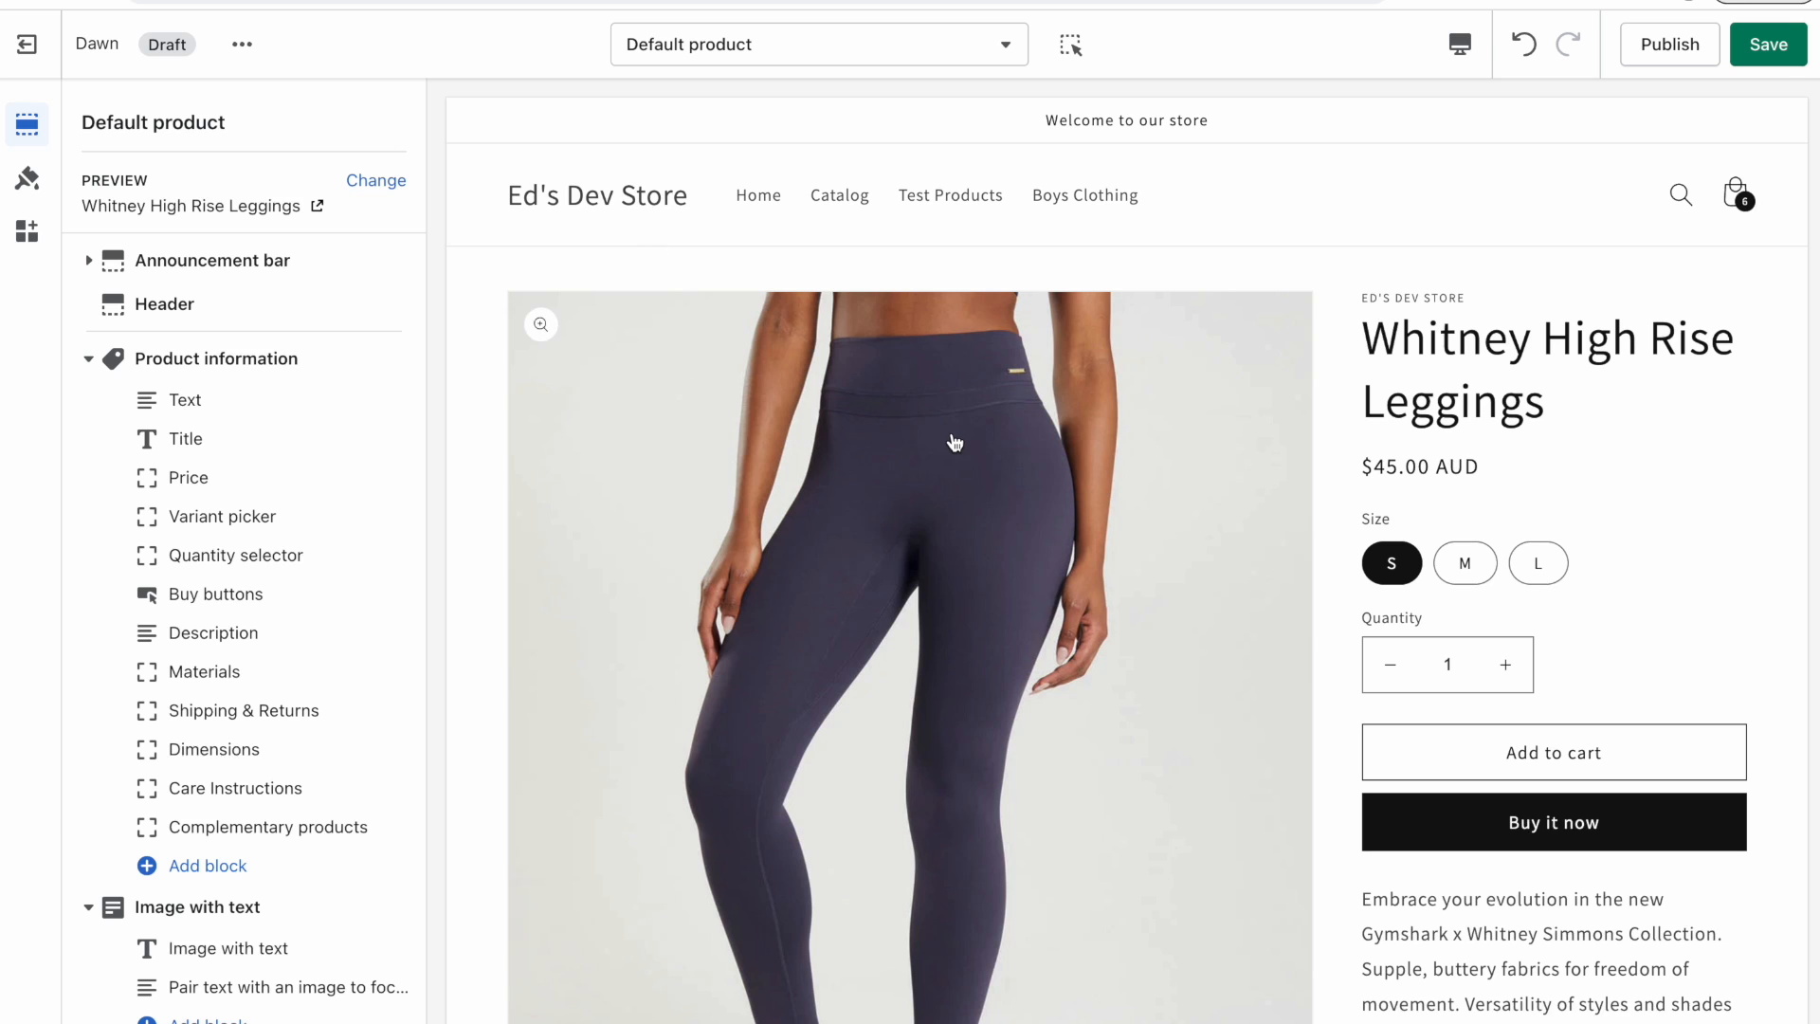
scroll(955, 442, "down", 15)
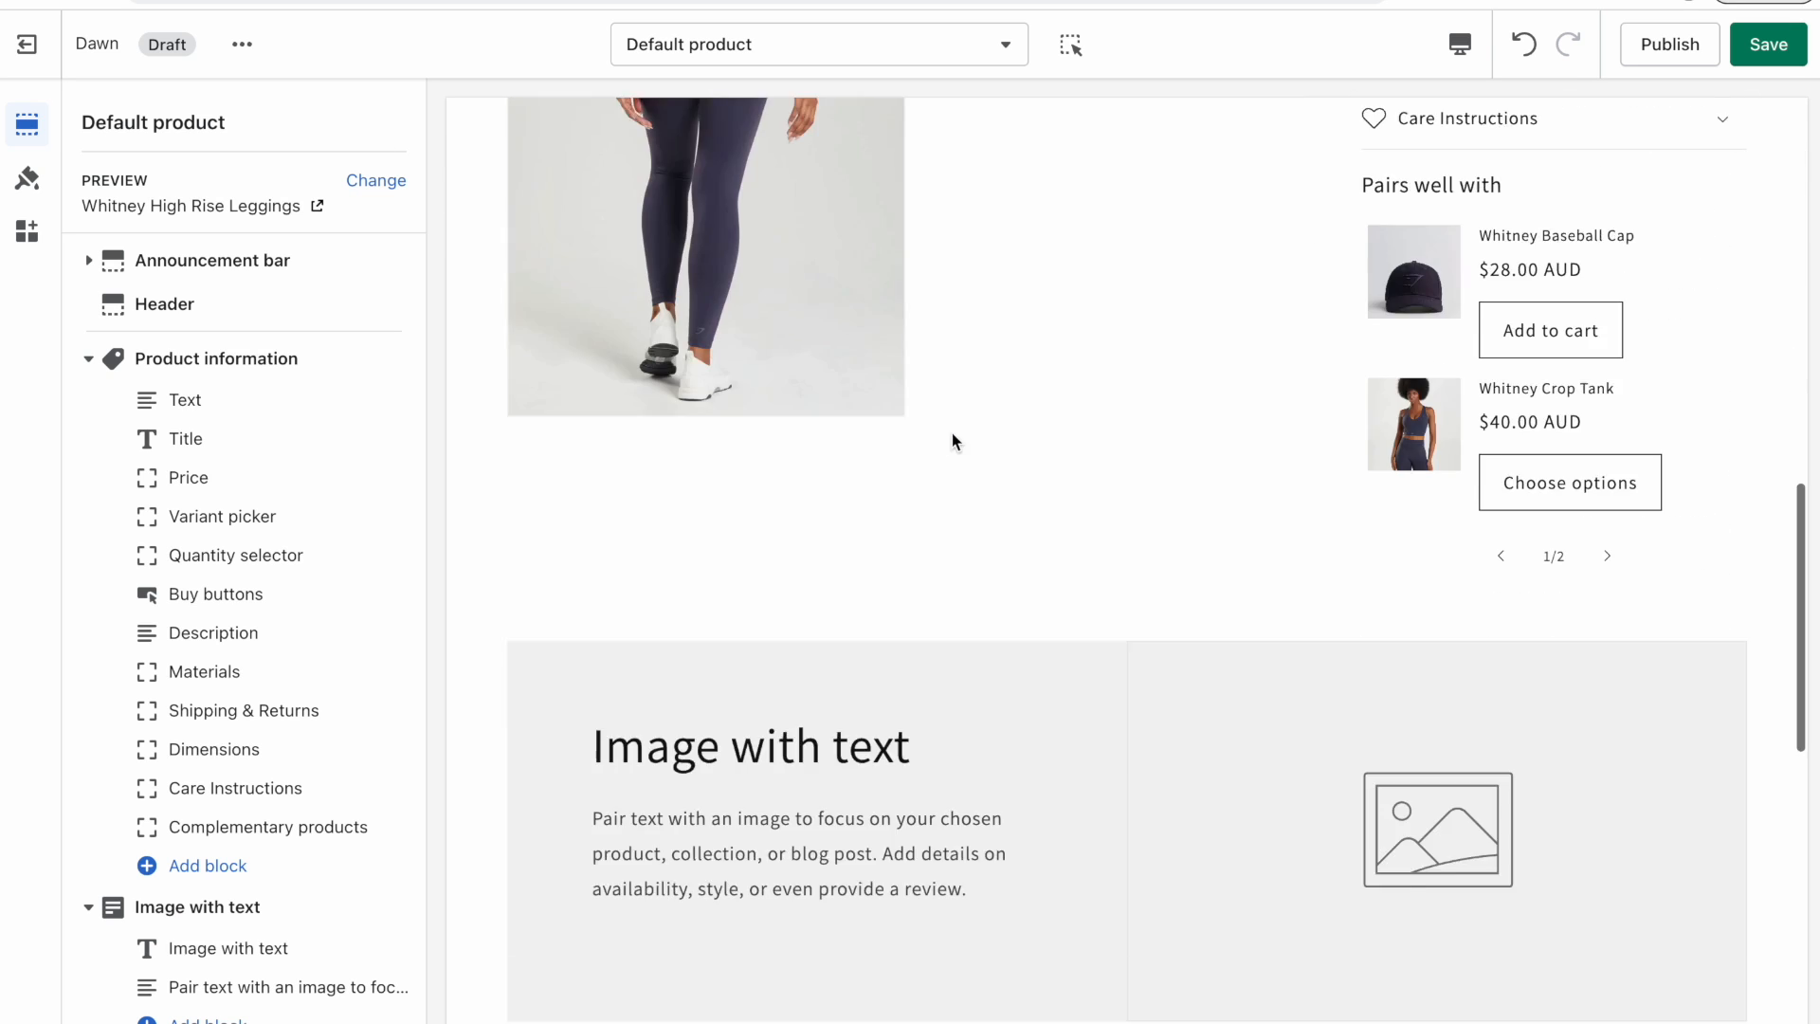
scroll(952, 432, "up", 2)
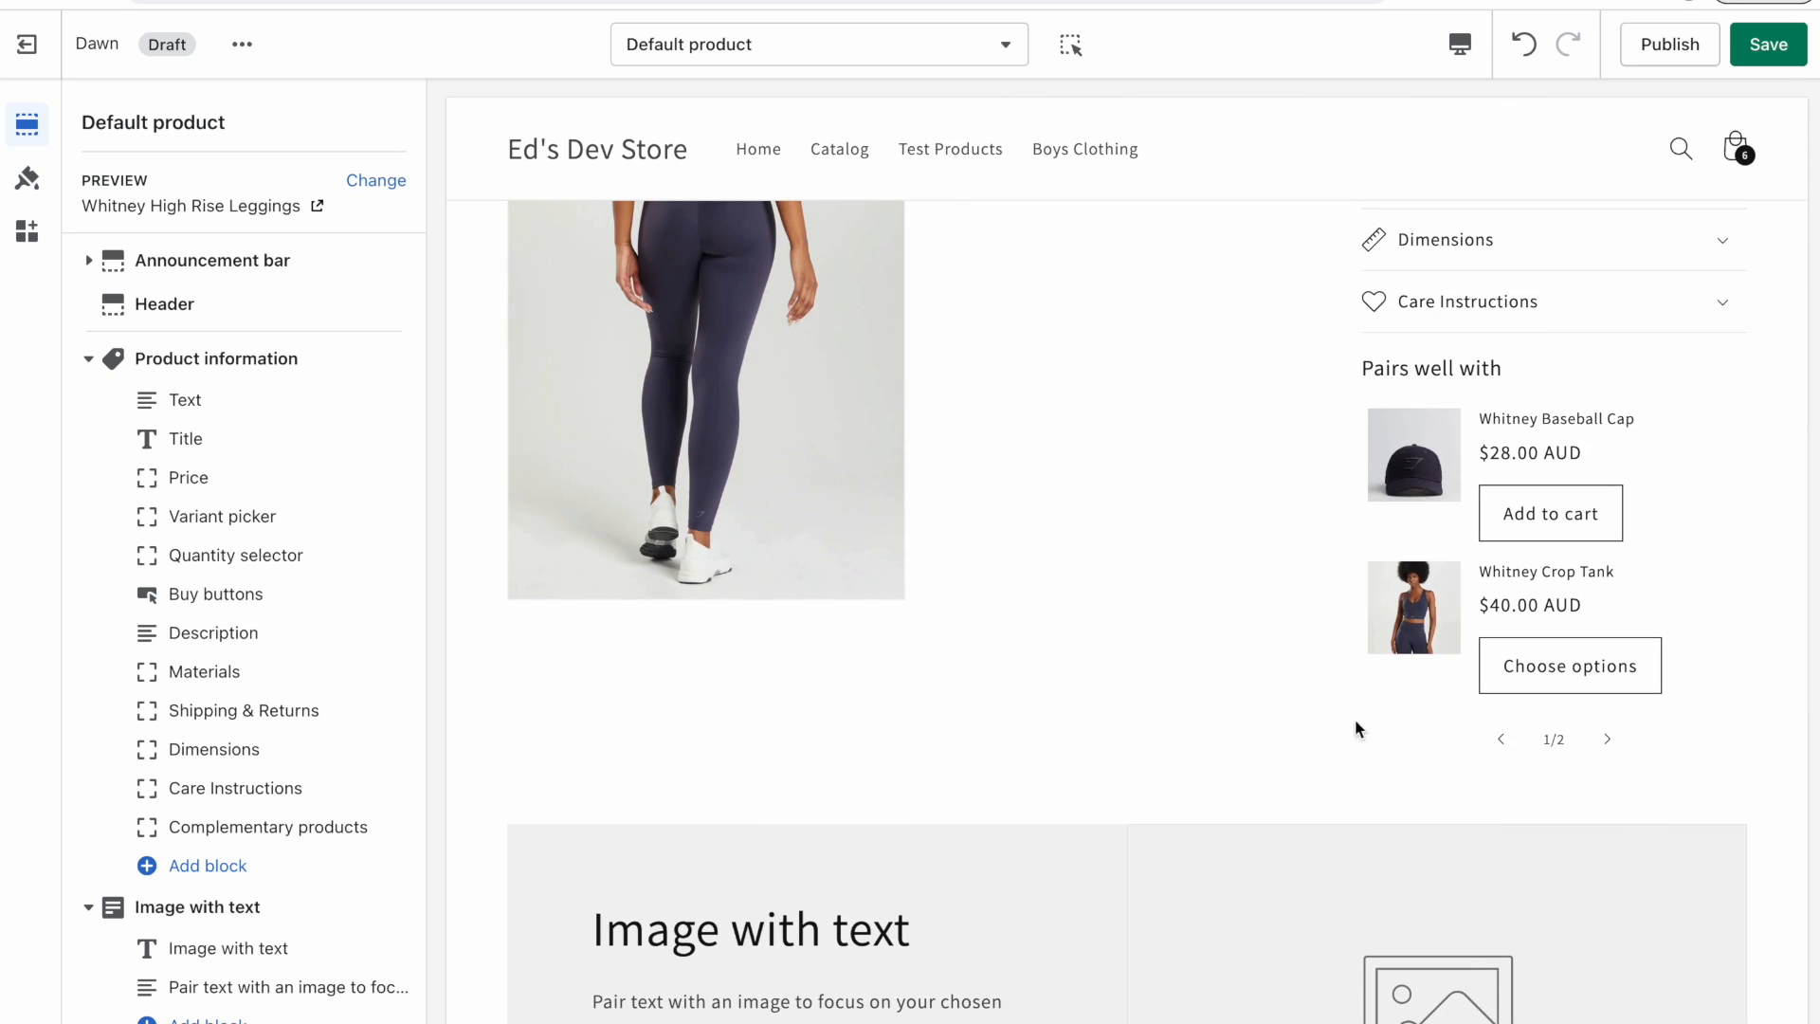
scroll(1059, 550, "up", 2)
scroll(1060, 549, "down", 3)
scroll(1059, 550, "up", 1)
scroll(1060, 556, "up", 1)
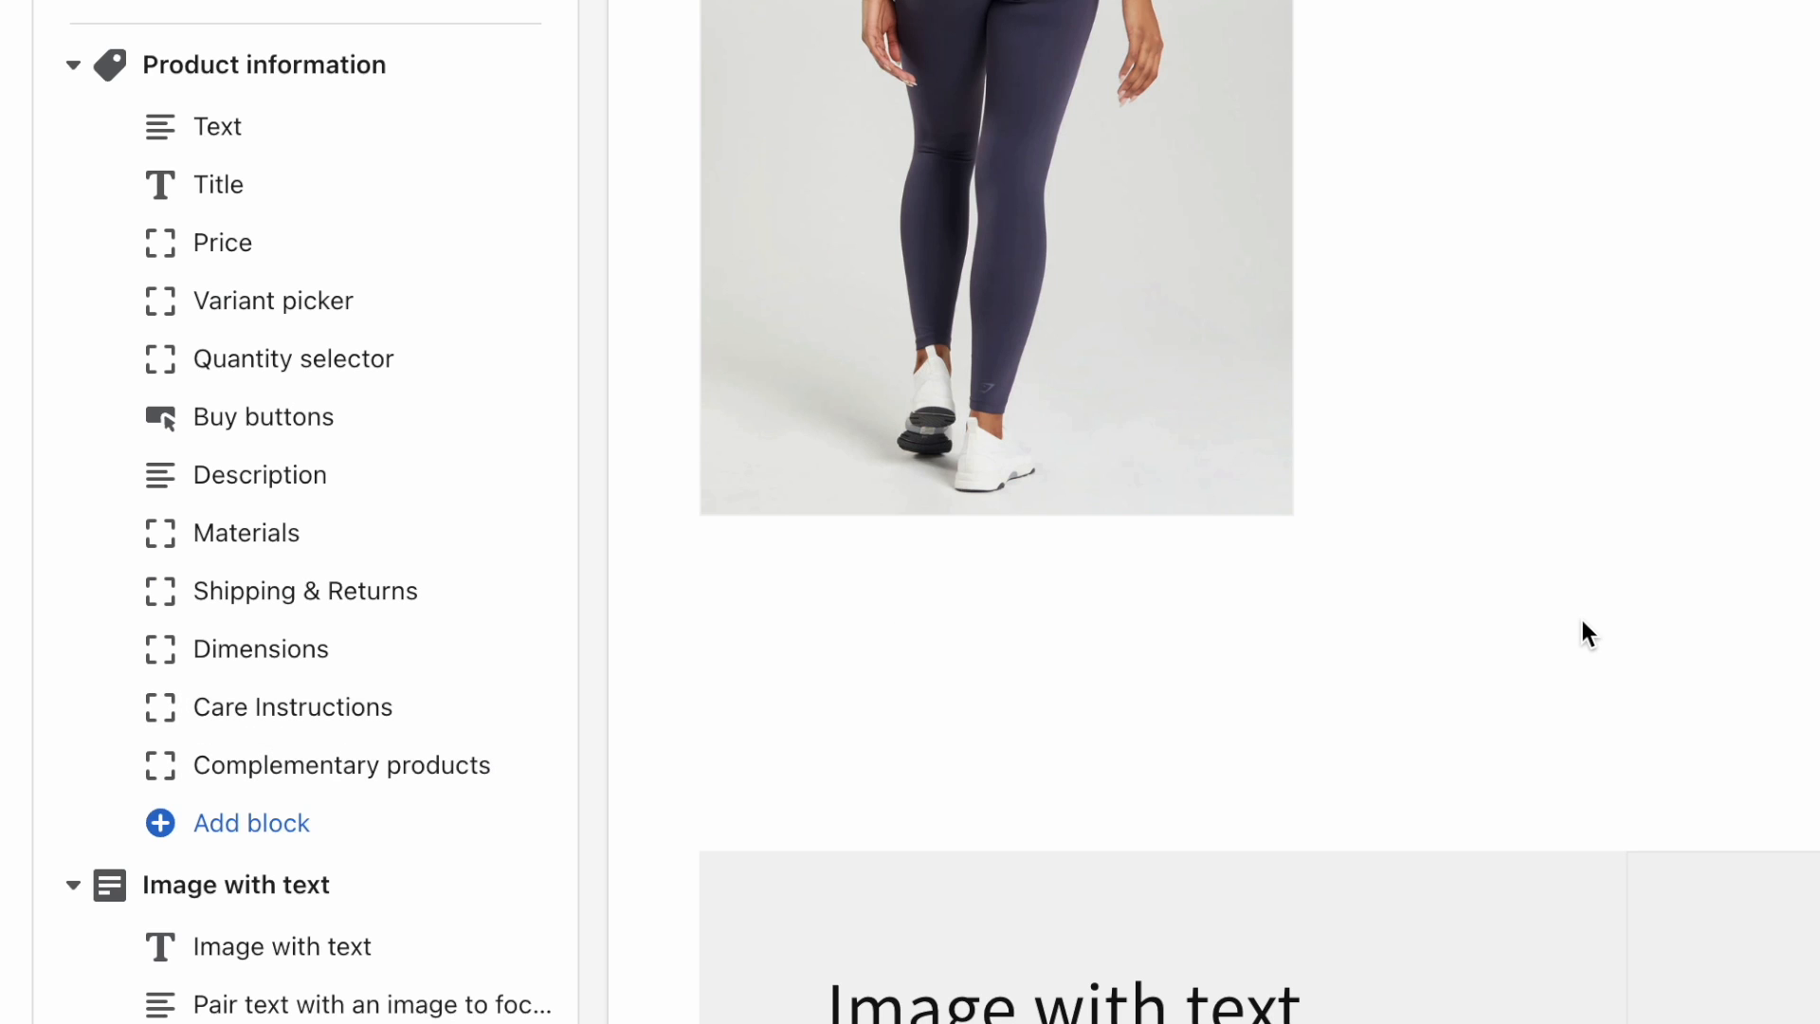
Open the Product recommendations section in the theme editor and review its settings and the You may also like products.
scroll(1590, 635, "down", 5)
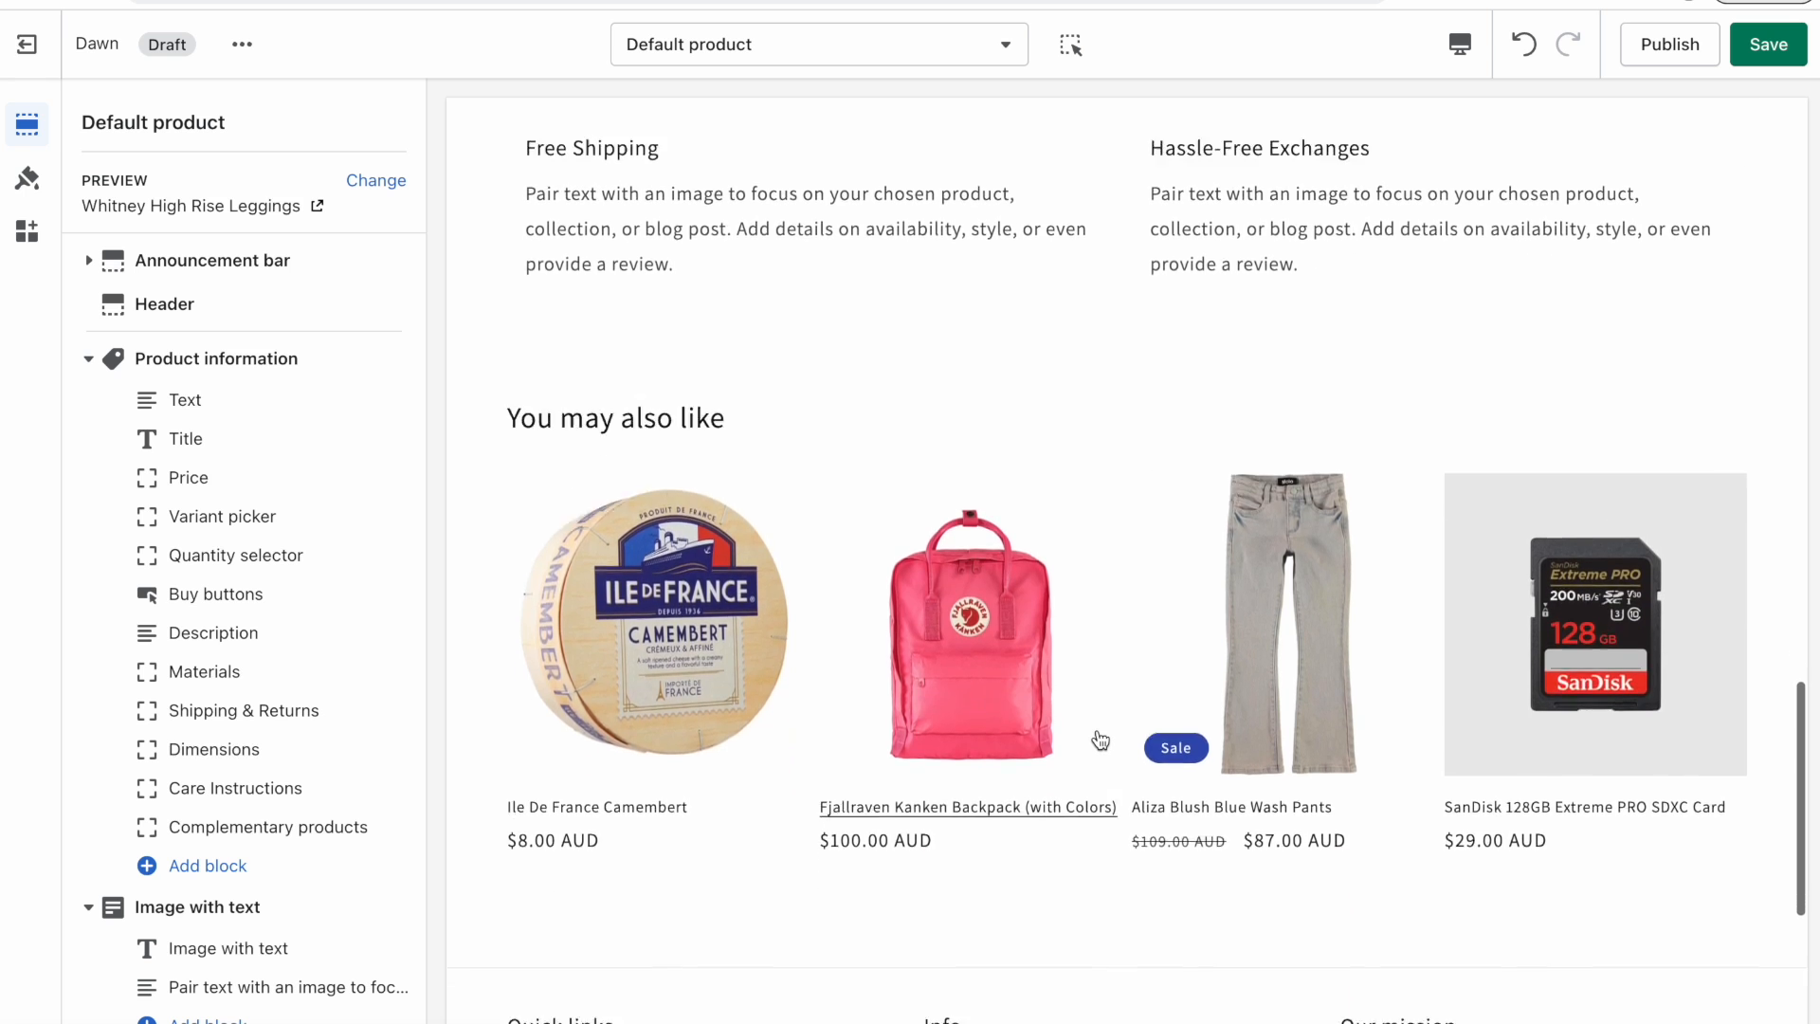
left_click_drag(503, 367, 739, 362)
left_click(719, 364)
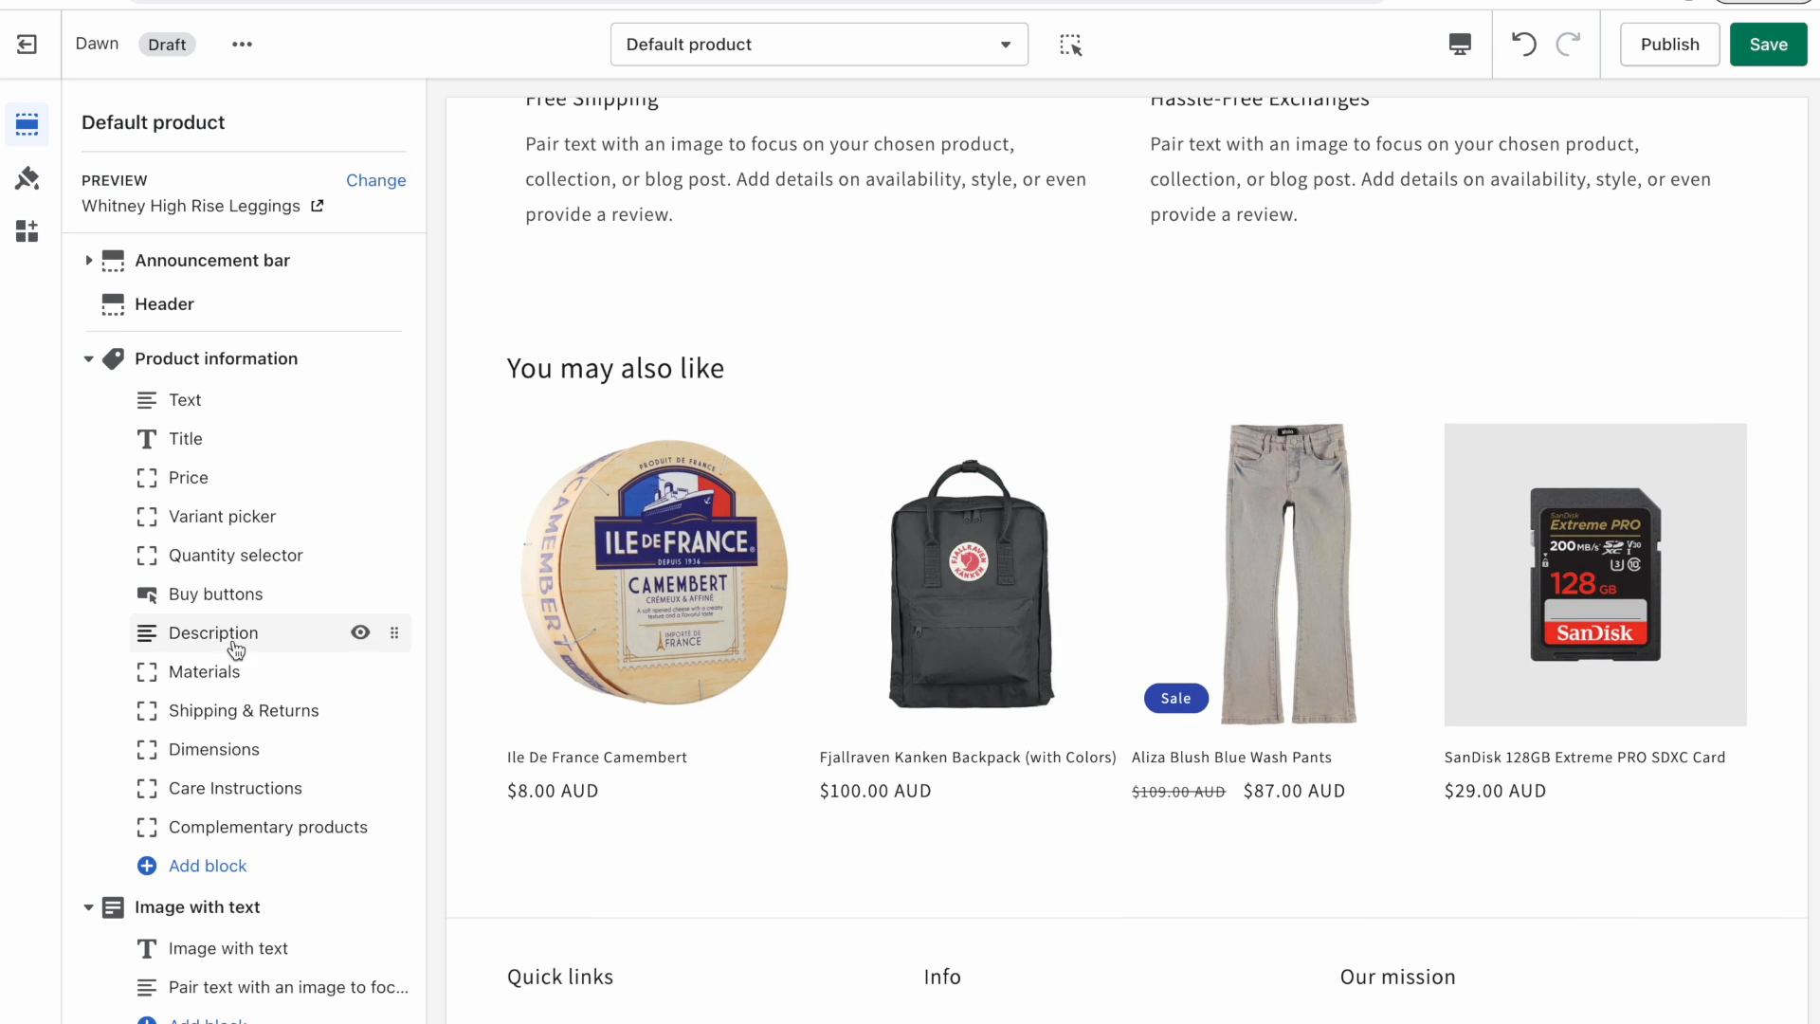
scroll(236, 650, "down", 3)
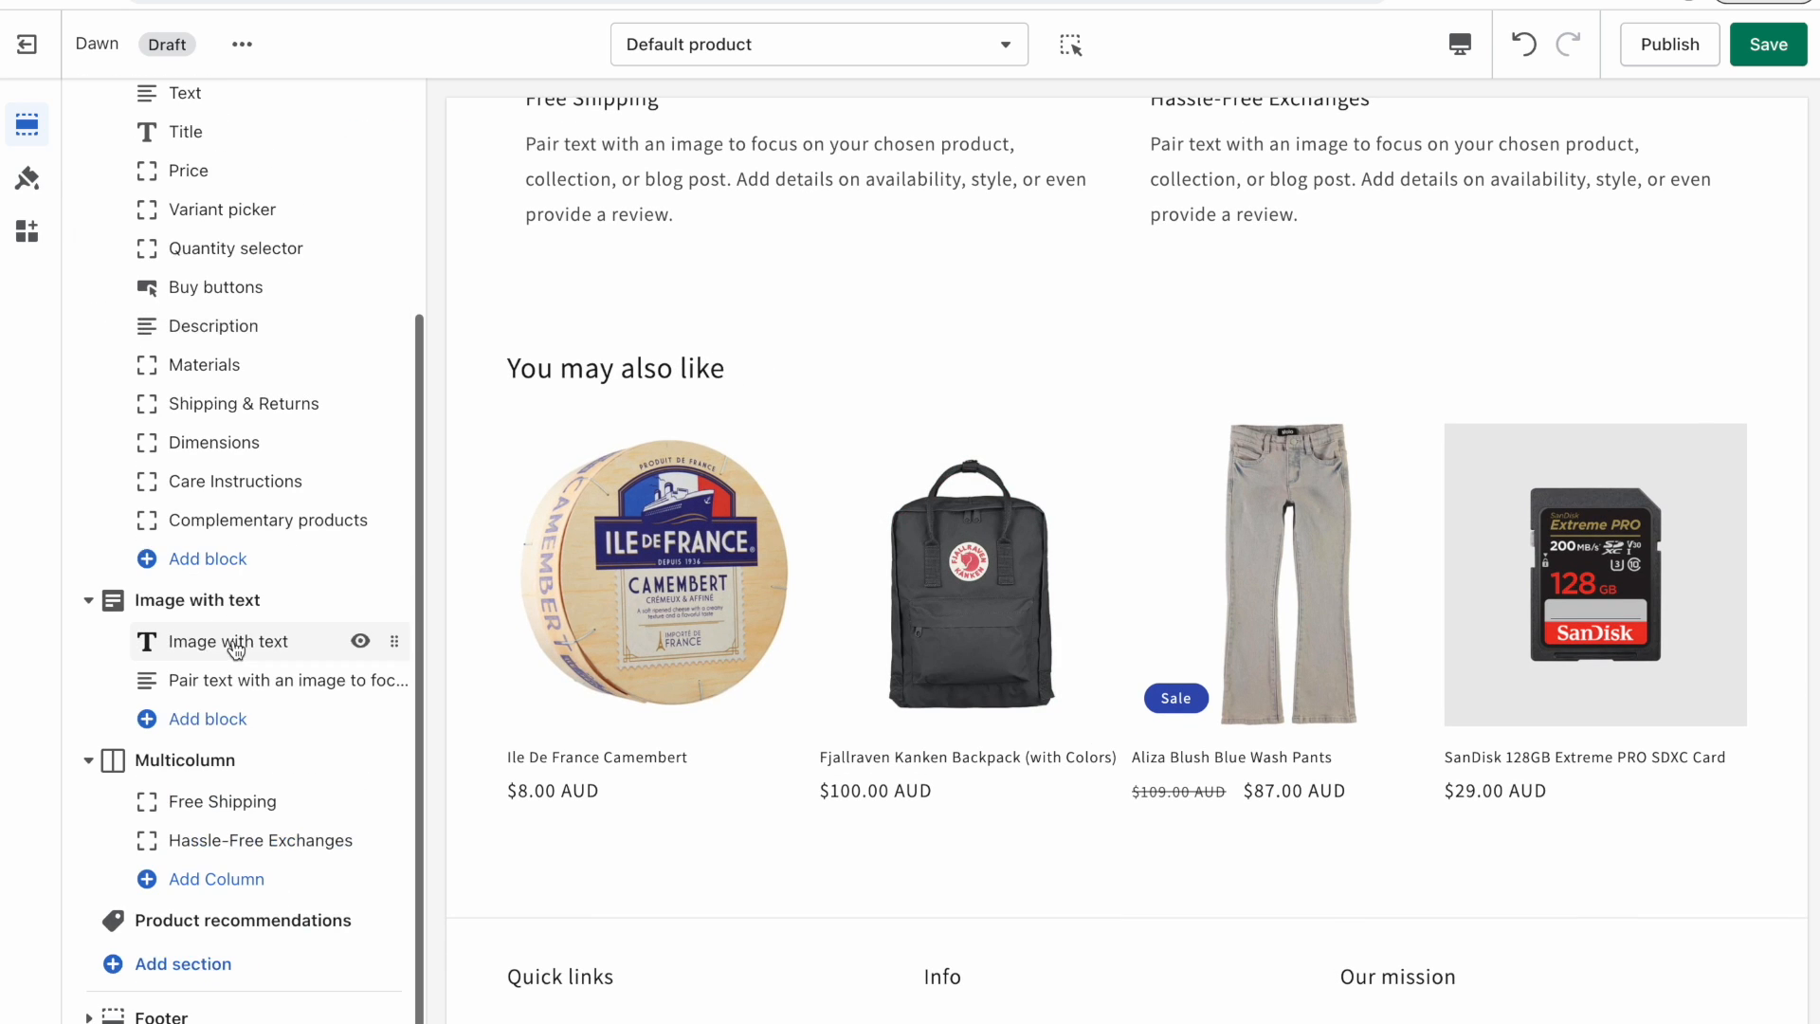
left_click(244, 931)
left_click_drag(121, 124, 403, 128)
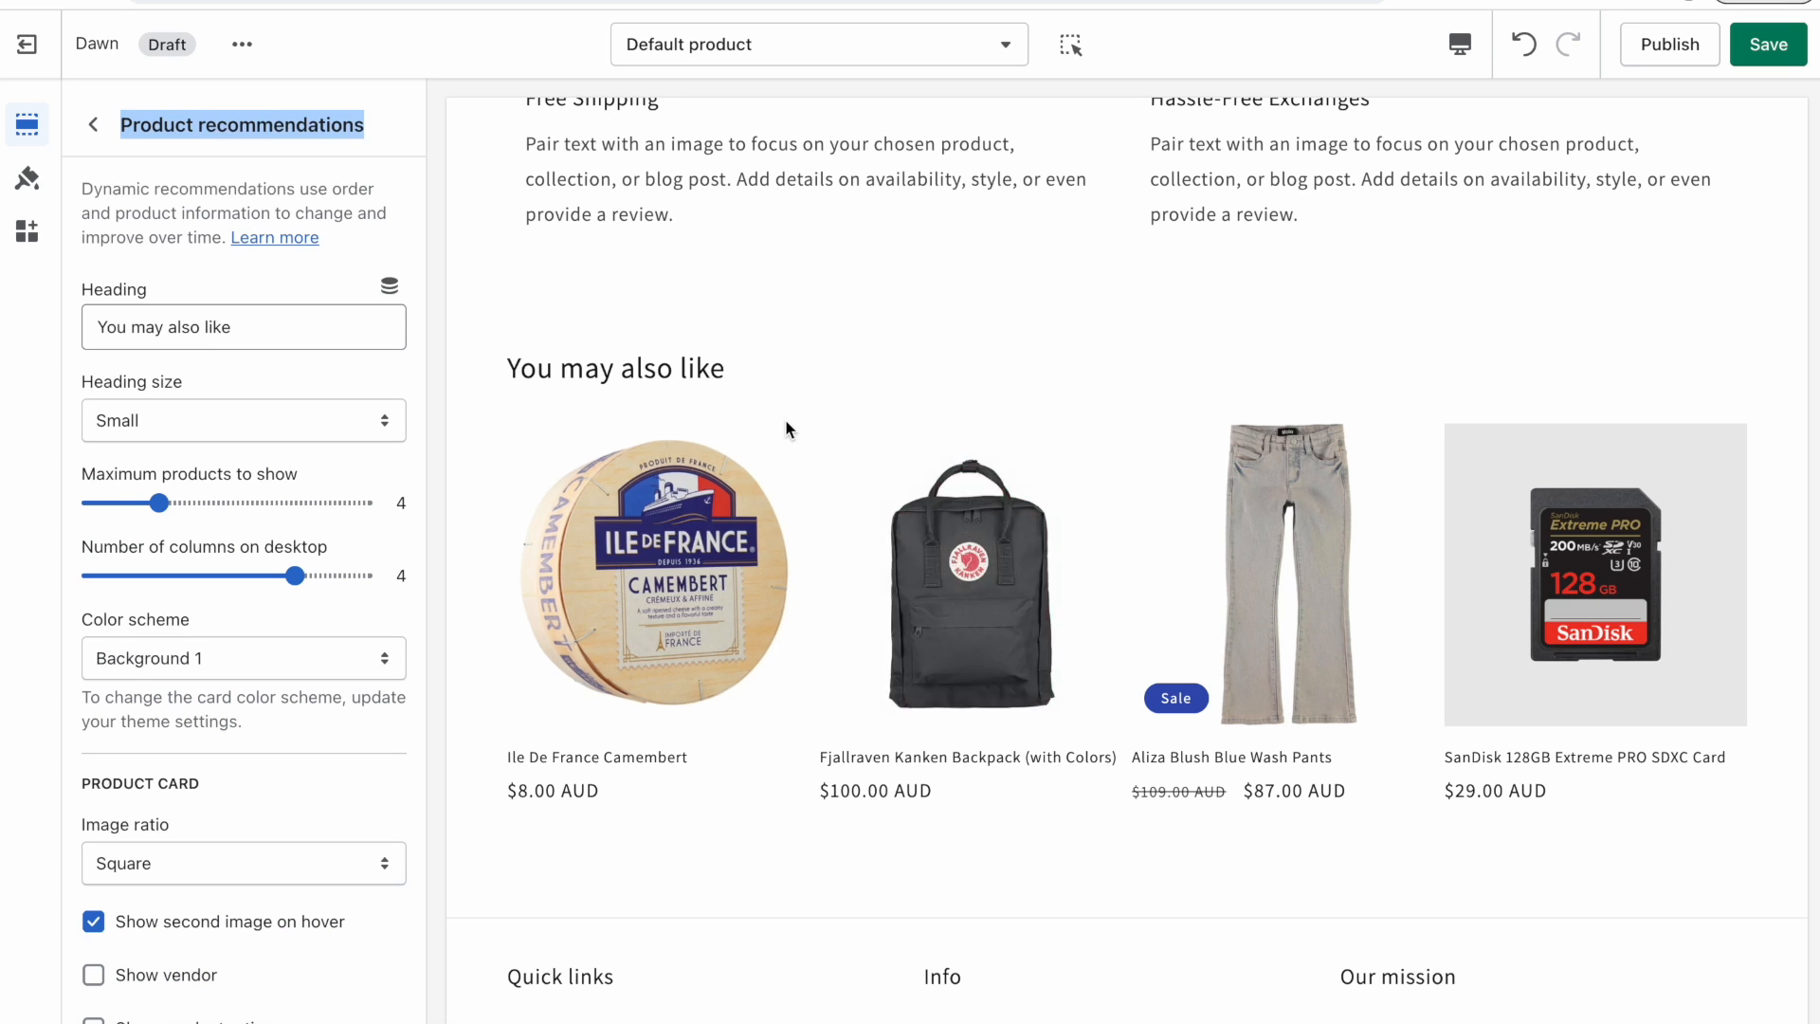
left_click_drag(82, 187, 294, 184)
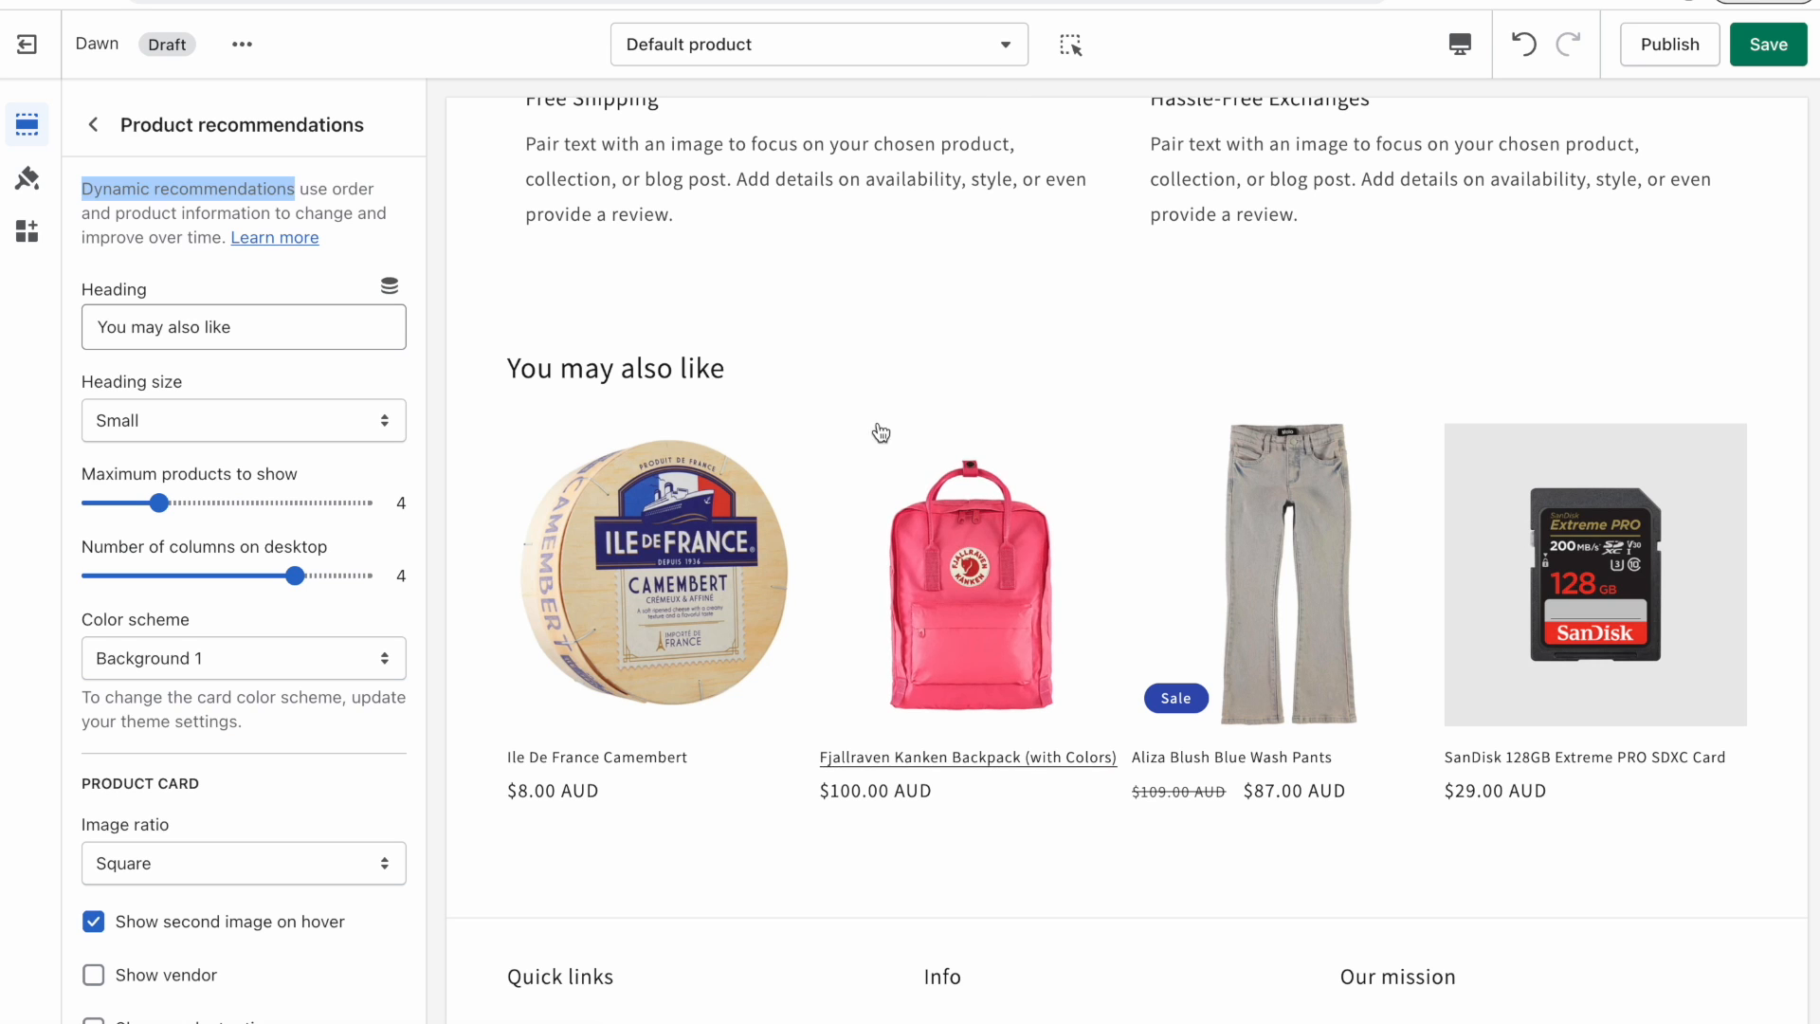
scroll(1151, 353, "up", 10)
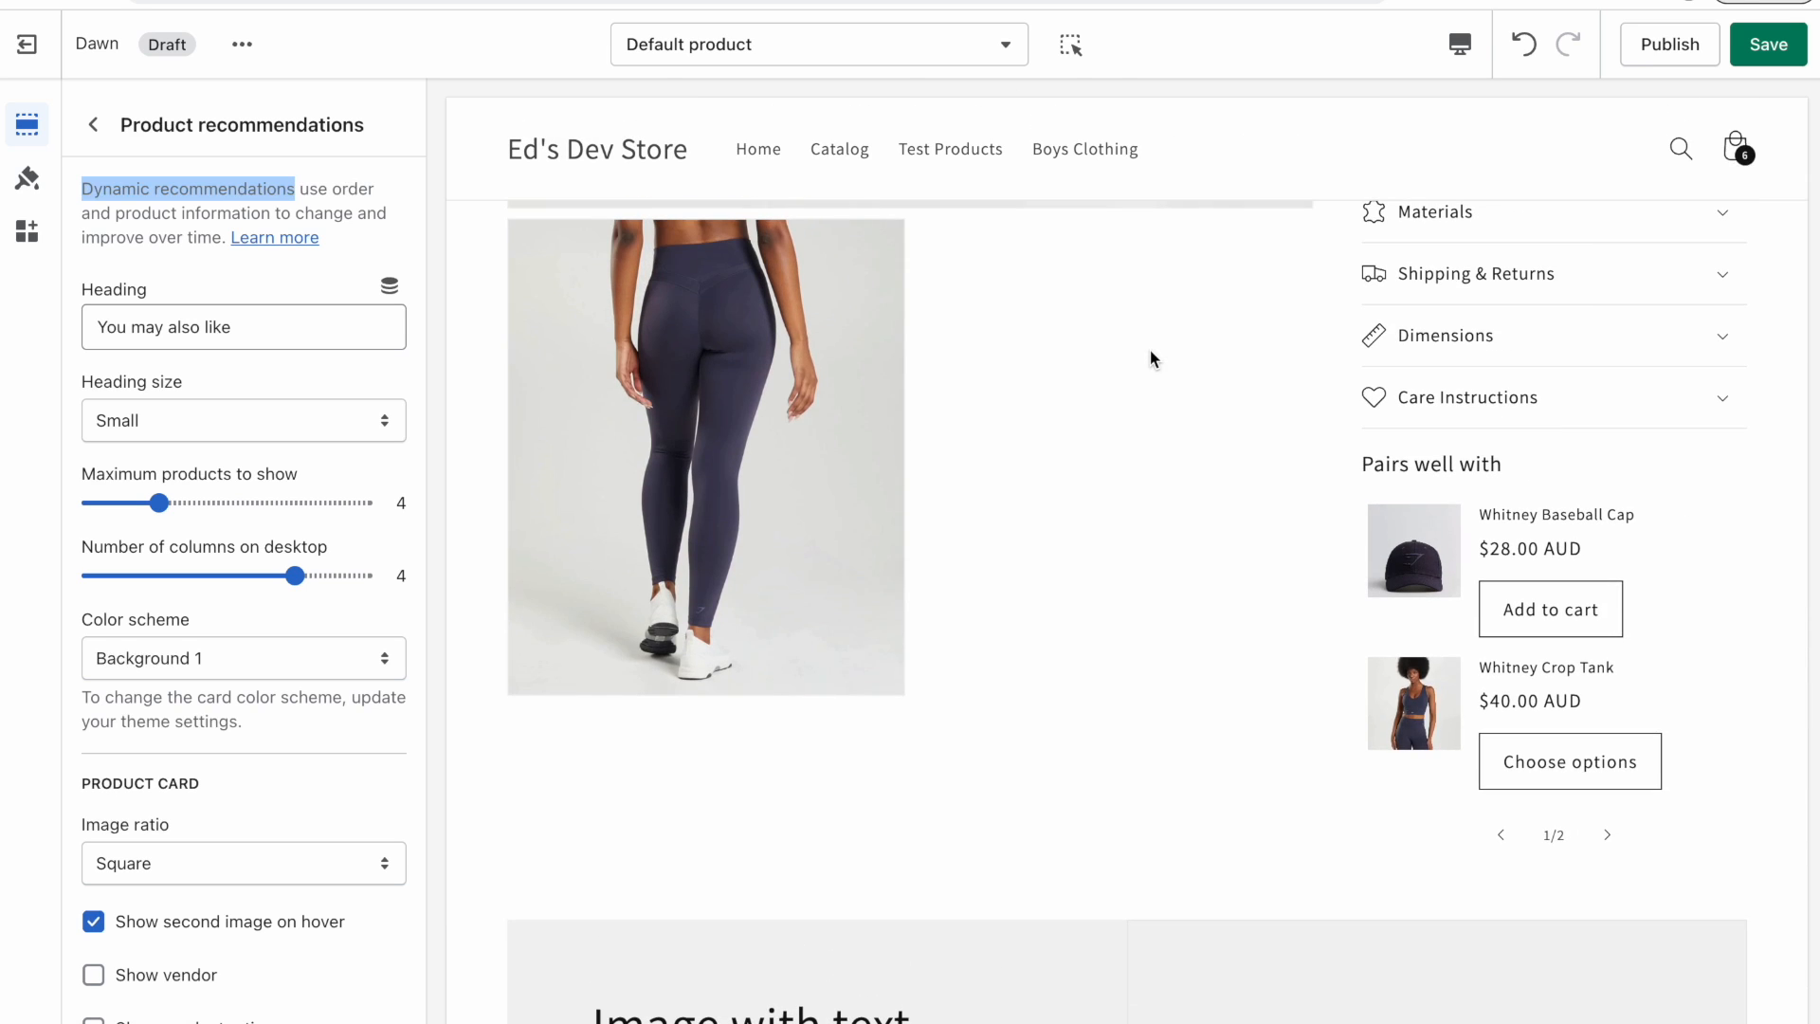
scroll(1151, 359, "down", 10)
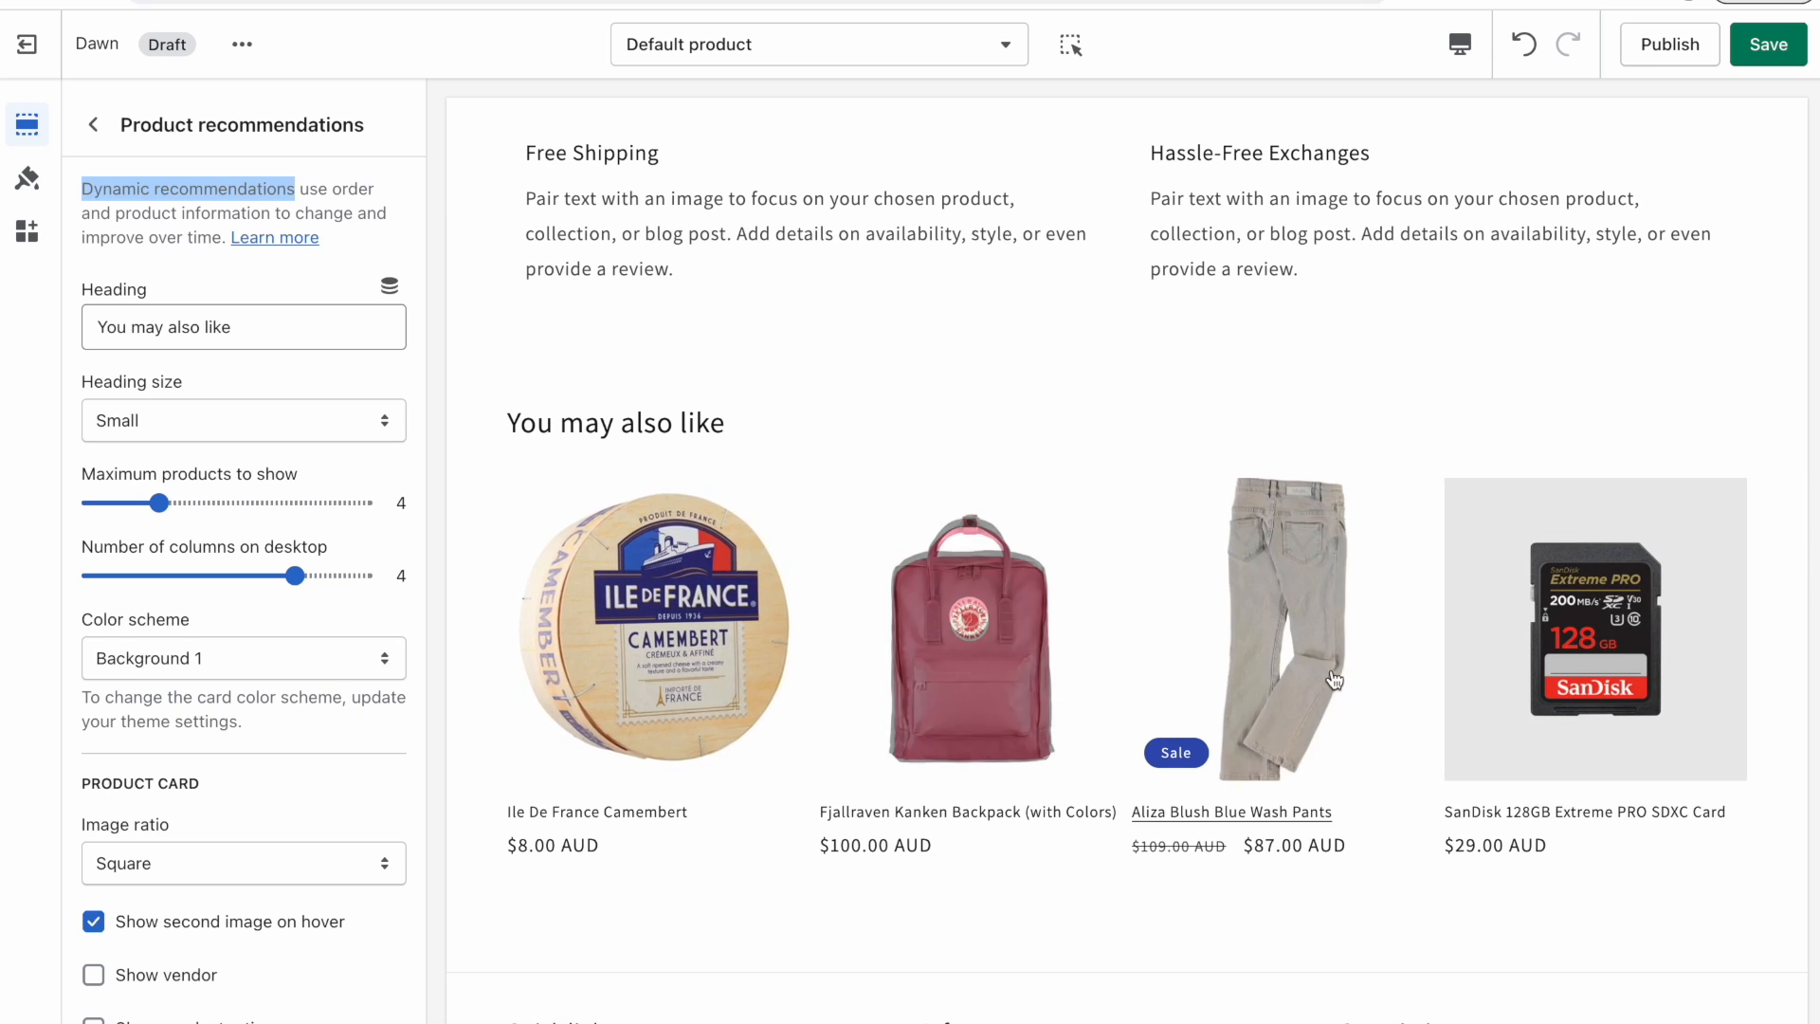
scroll(882, 637, "up", 5)
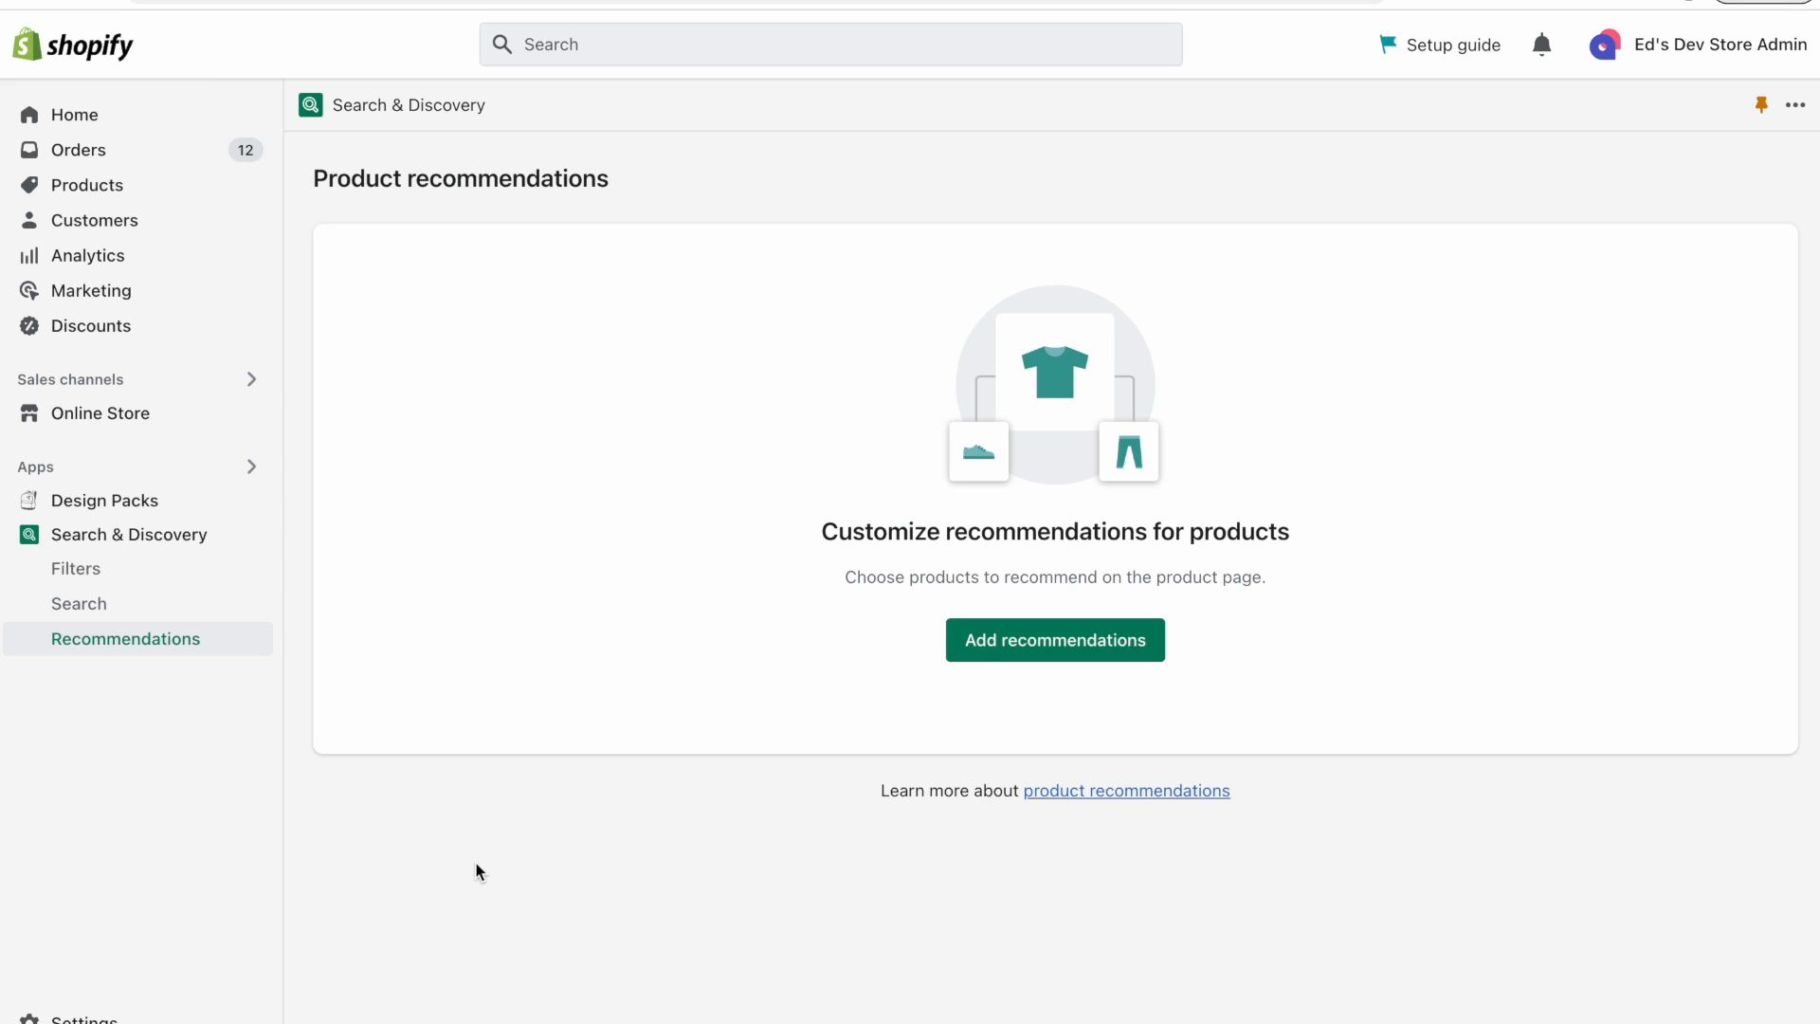
Start customizing product recommendations and select Whitney High Rise Leggings as the product.
left_click(979, 652)
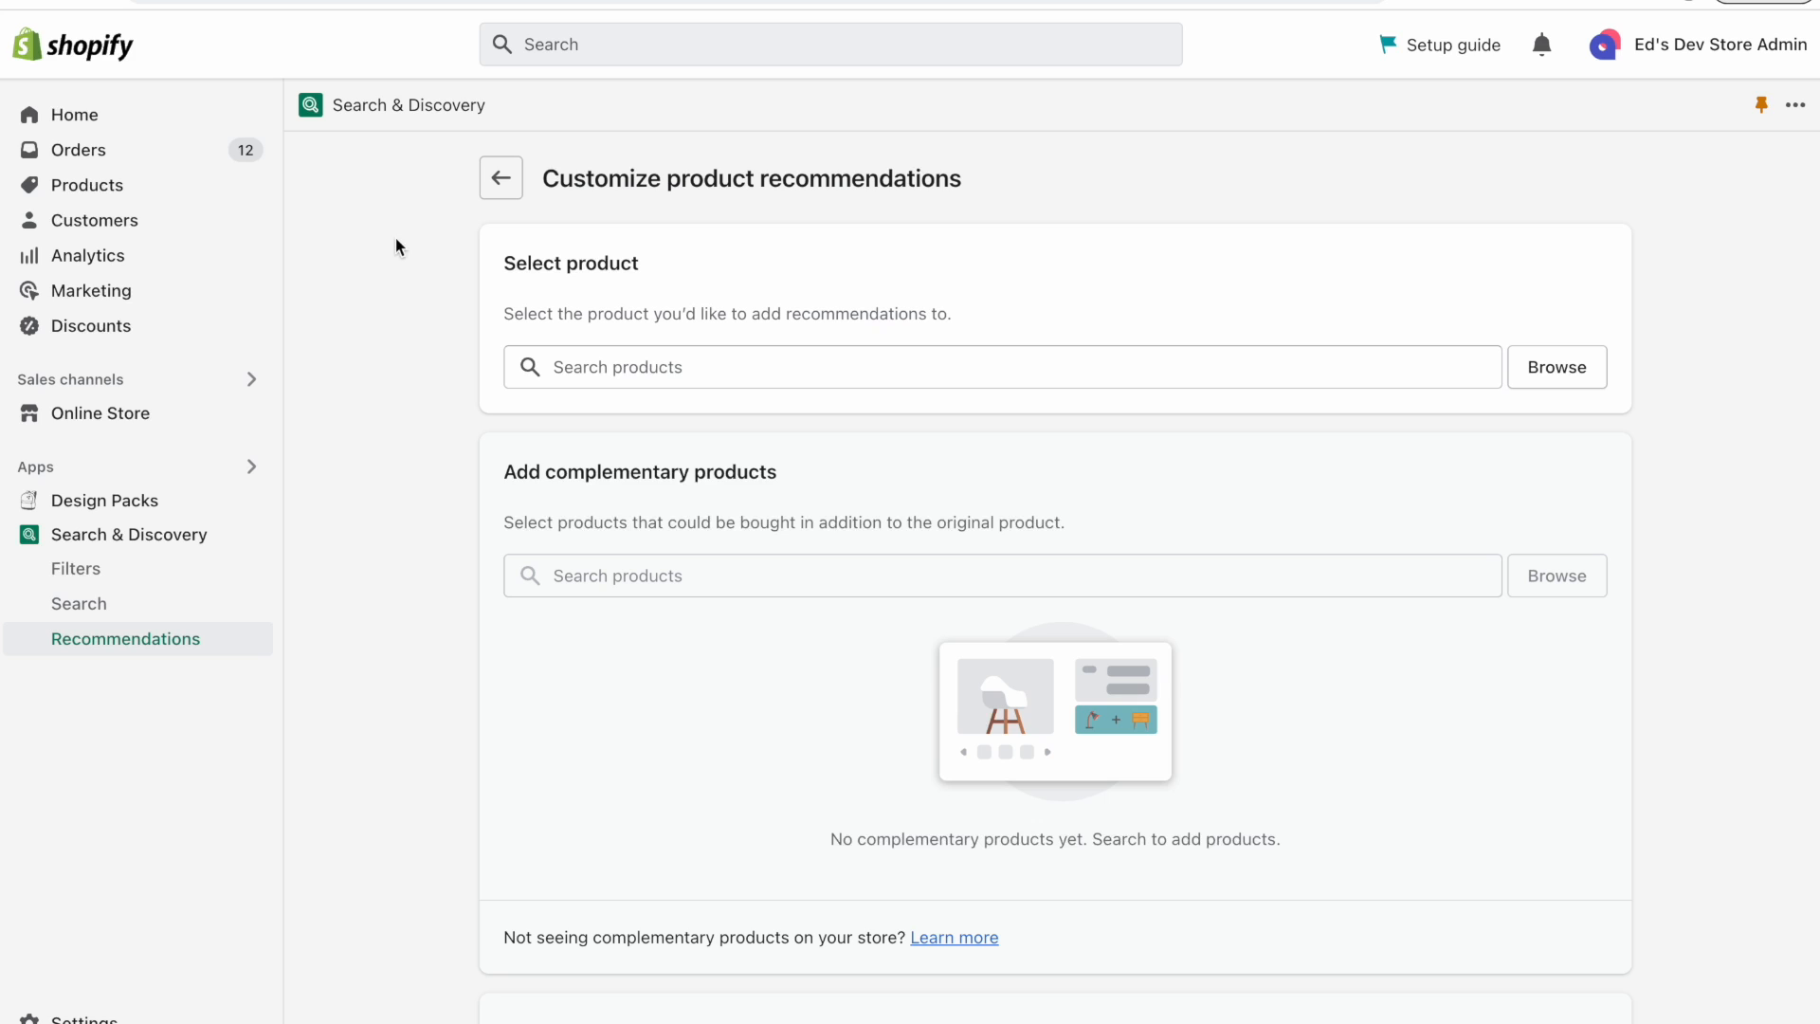
left_click_drag(503, 316, 938, 304)
left_click(909, 320)
left_click(760, 366)
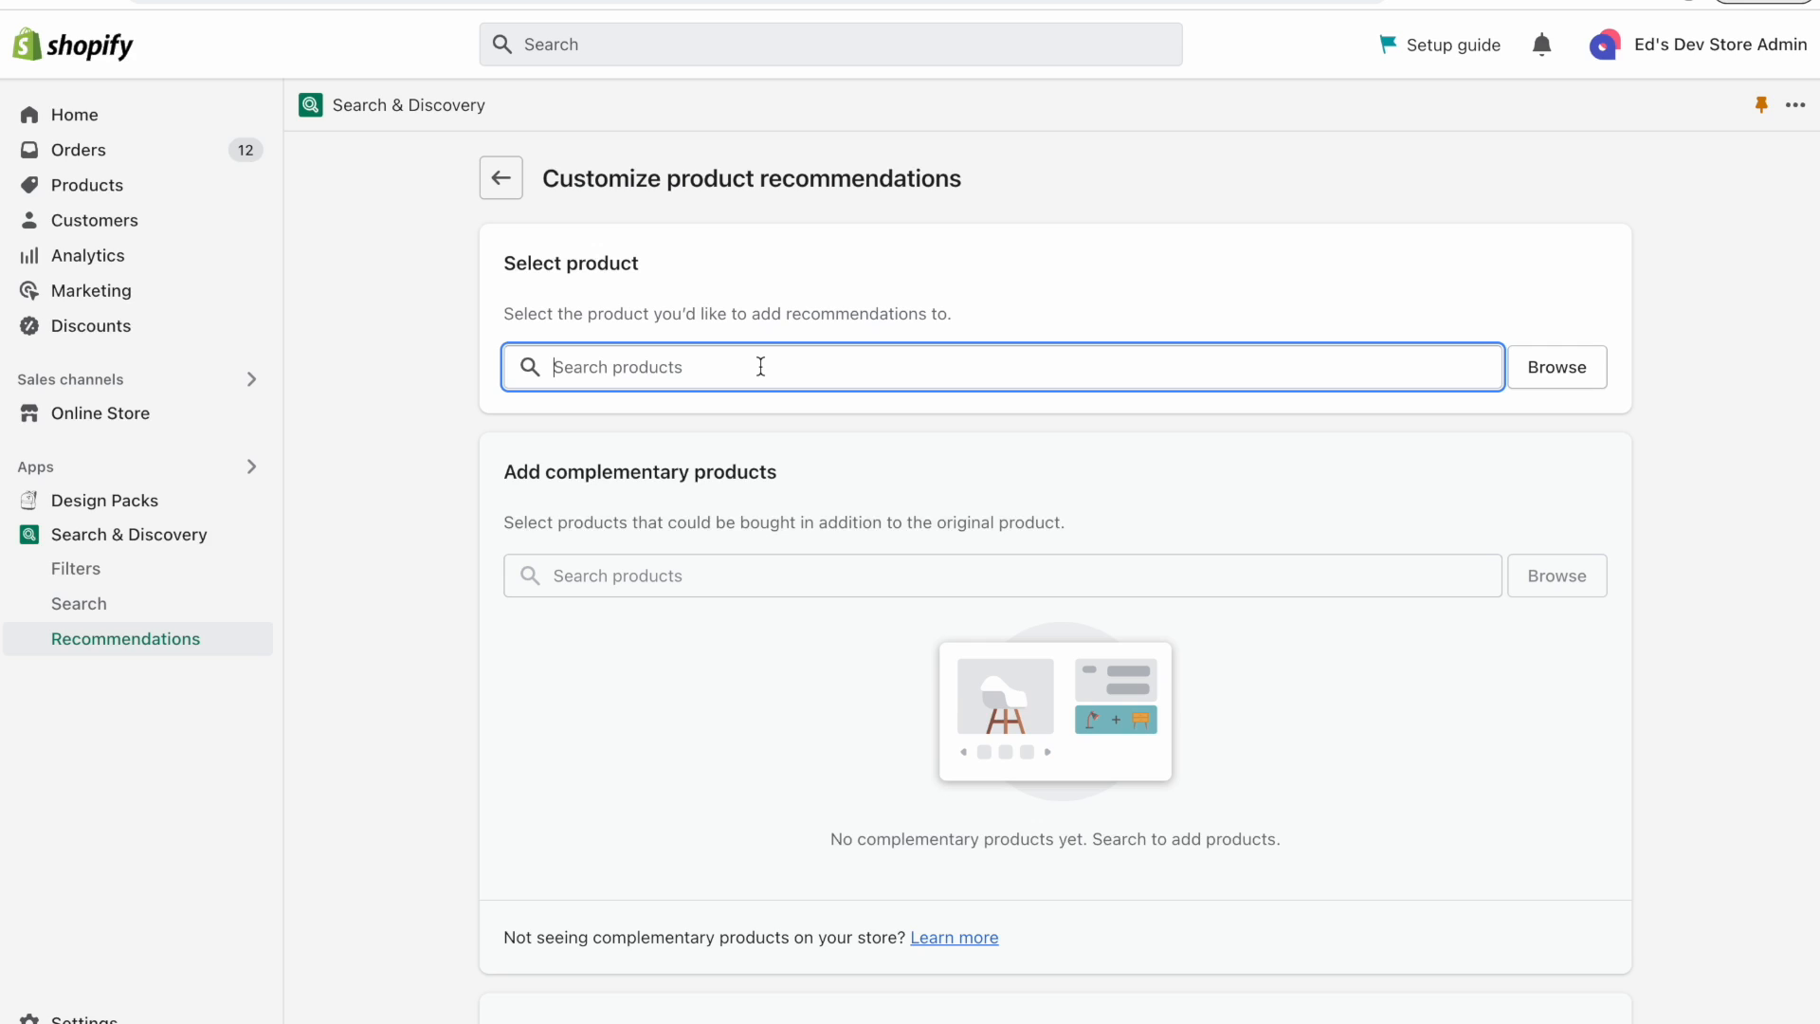
type("whio")
key("BackSpace")
key("BackSpace")
type("itney")
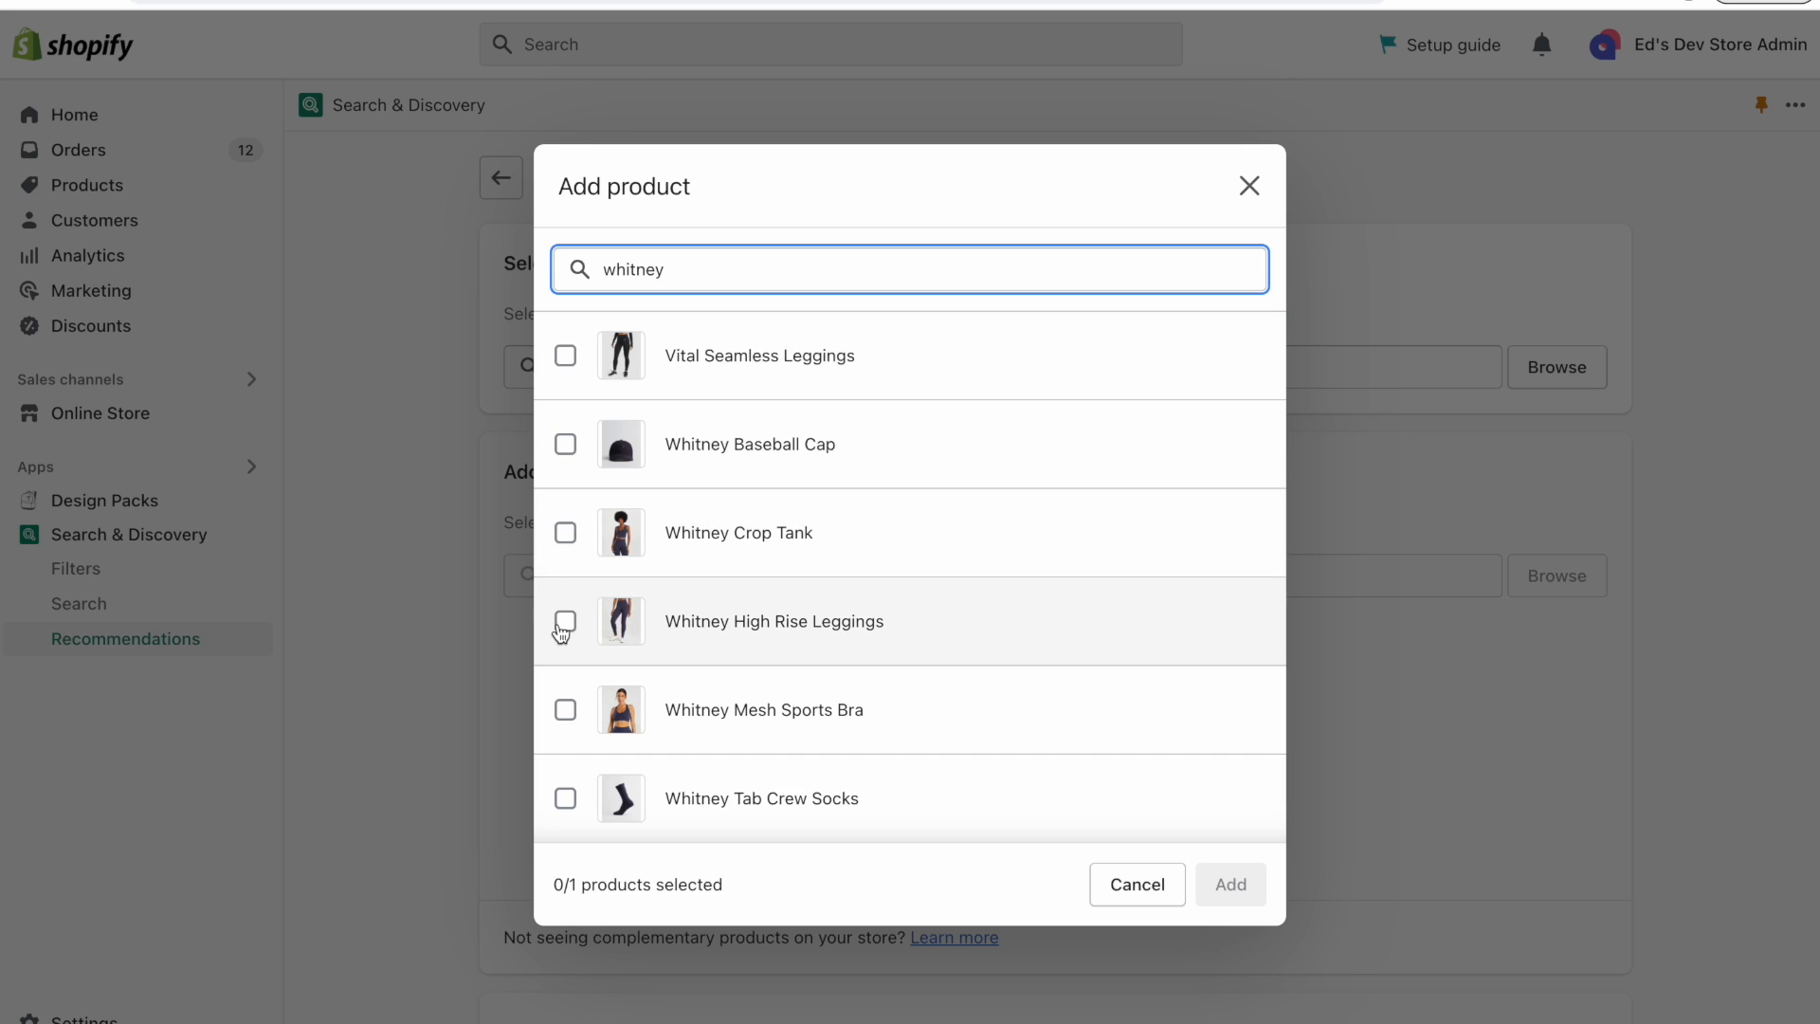
left_click(565, 622)
left_click(1231, 885)
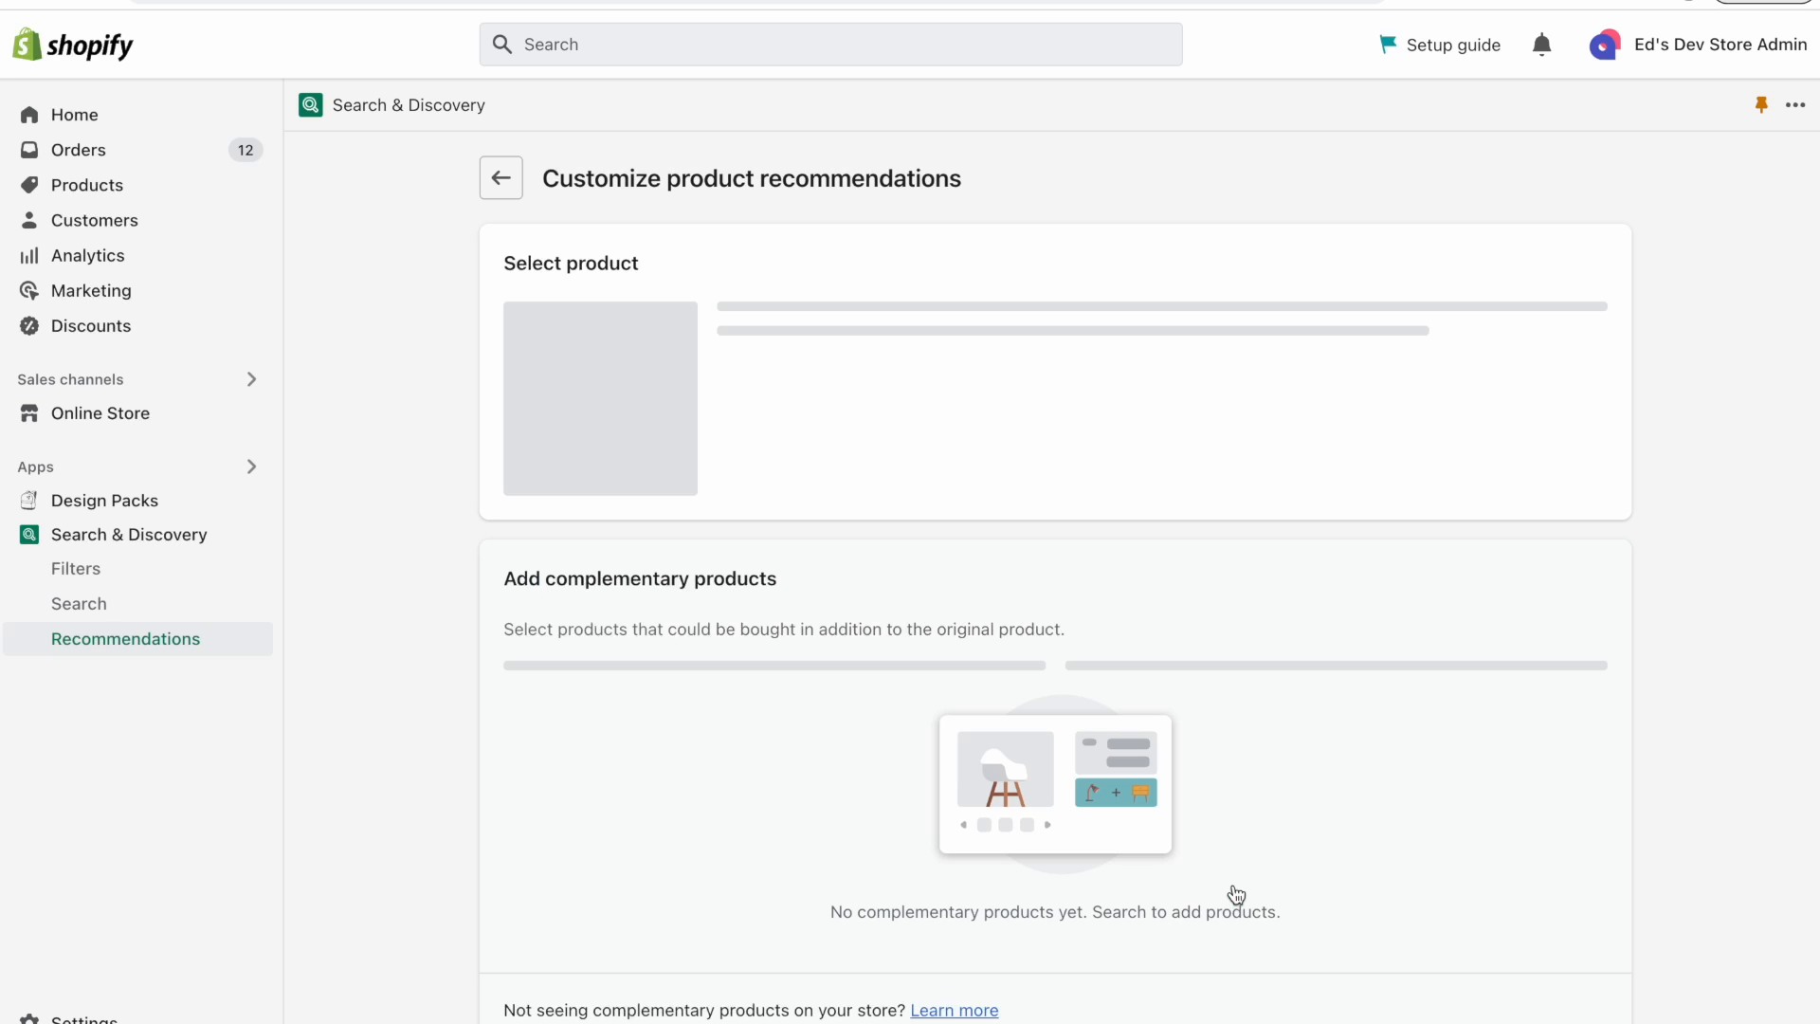
Review the auto-generated related products for Whitney High Rise Leggings alongside the storefront You may also like section.
scroll(387, 432, "down", 3)
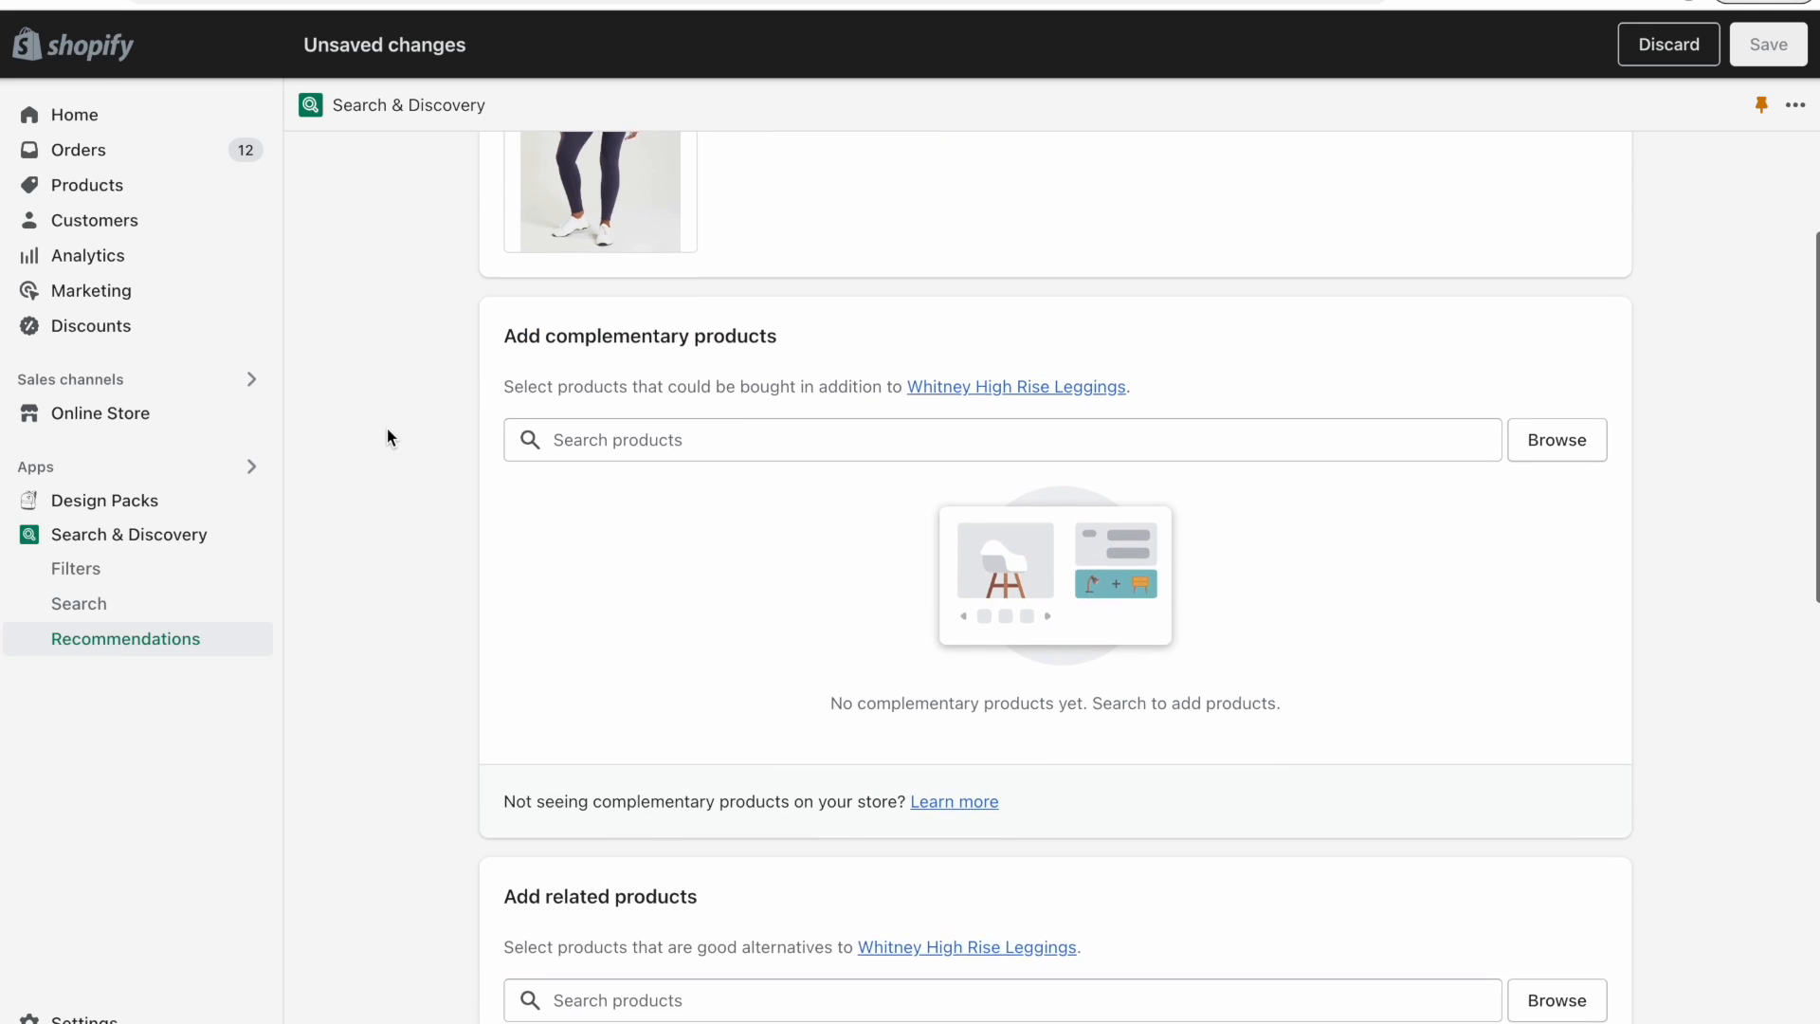
scroll(387, 431, "down", 1)
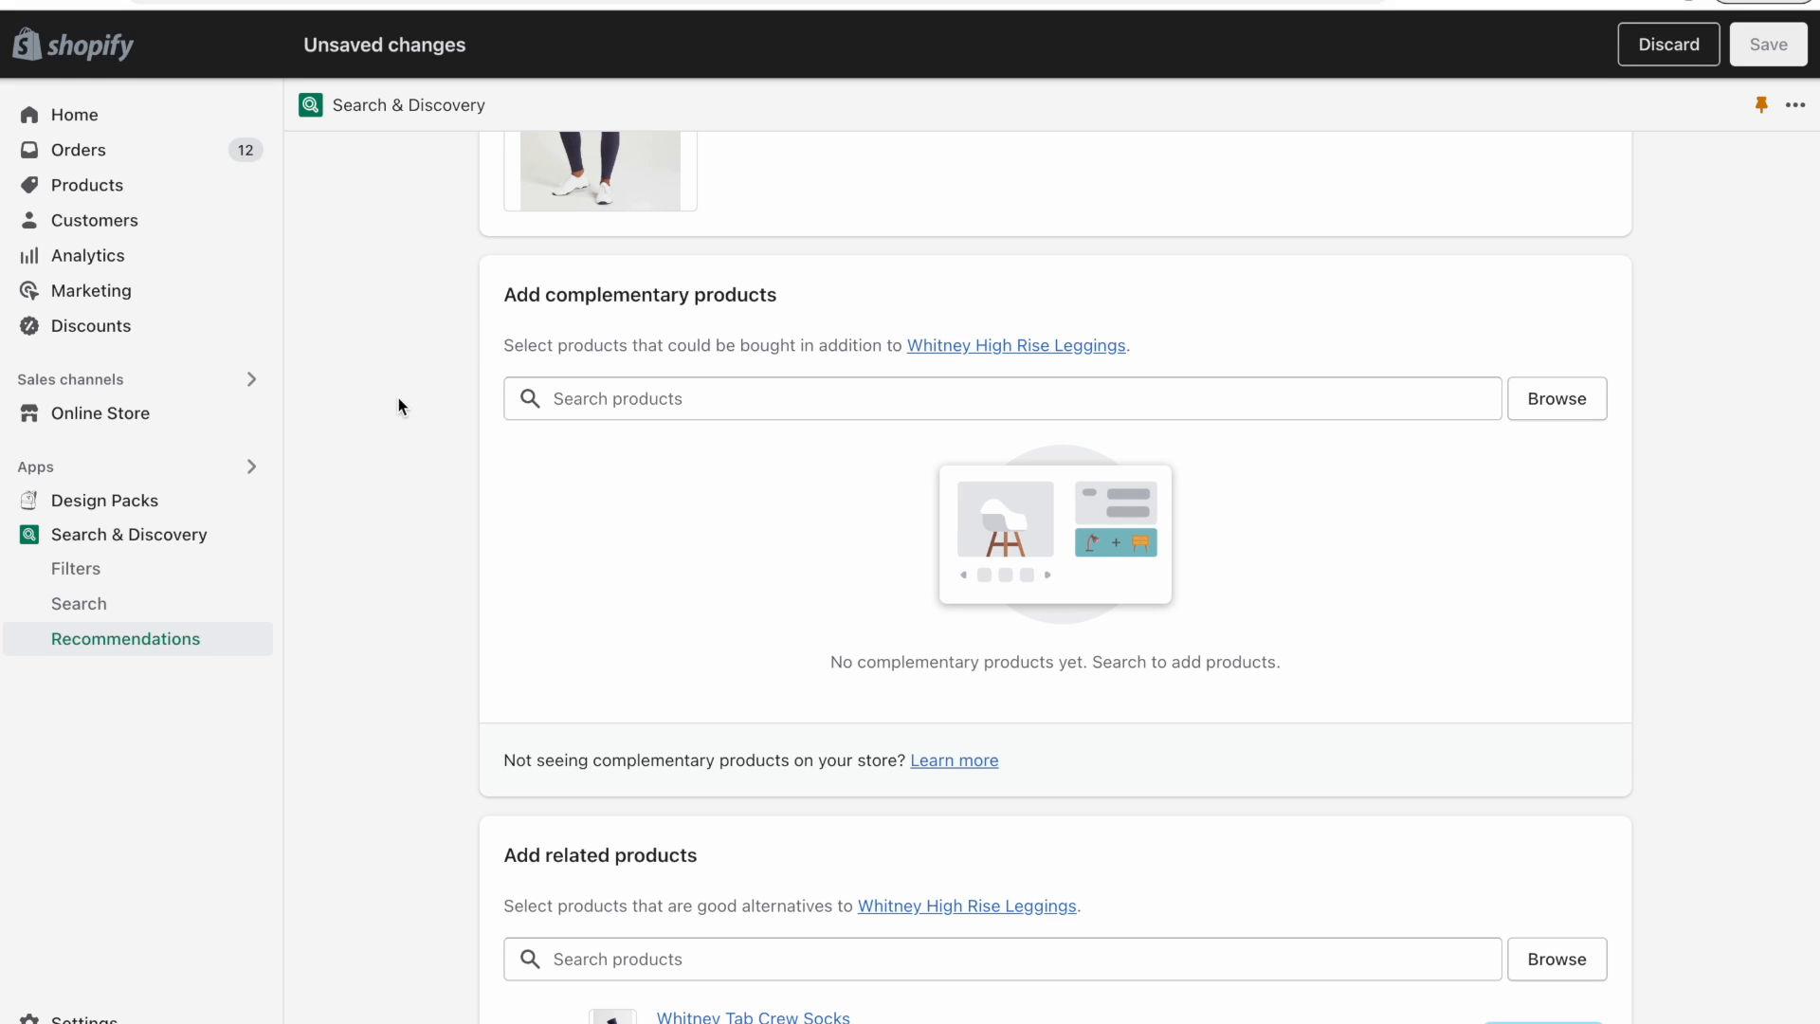
left_click_drag(546, 294, 938, 295)
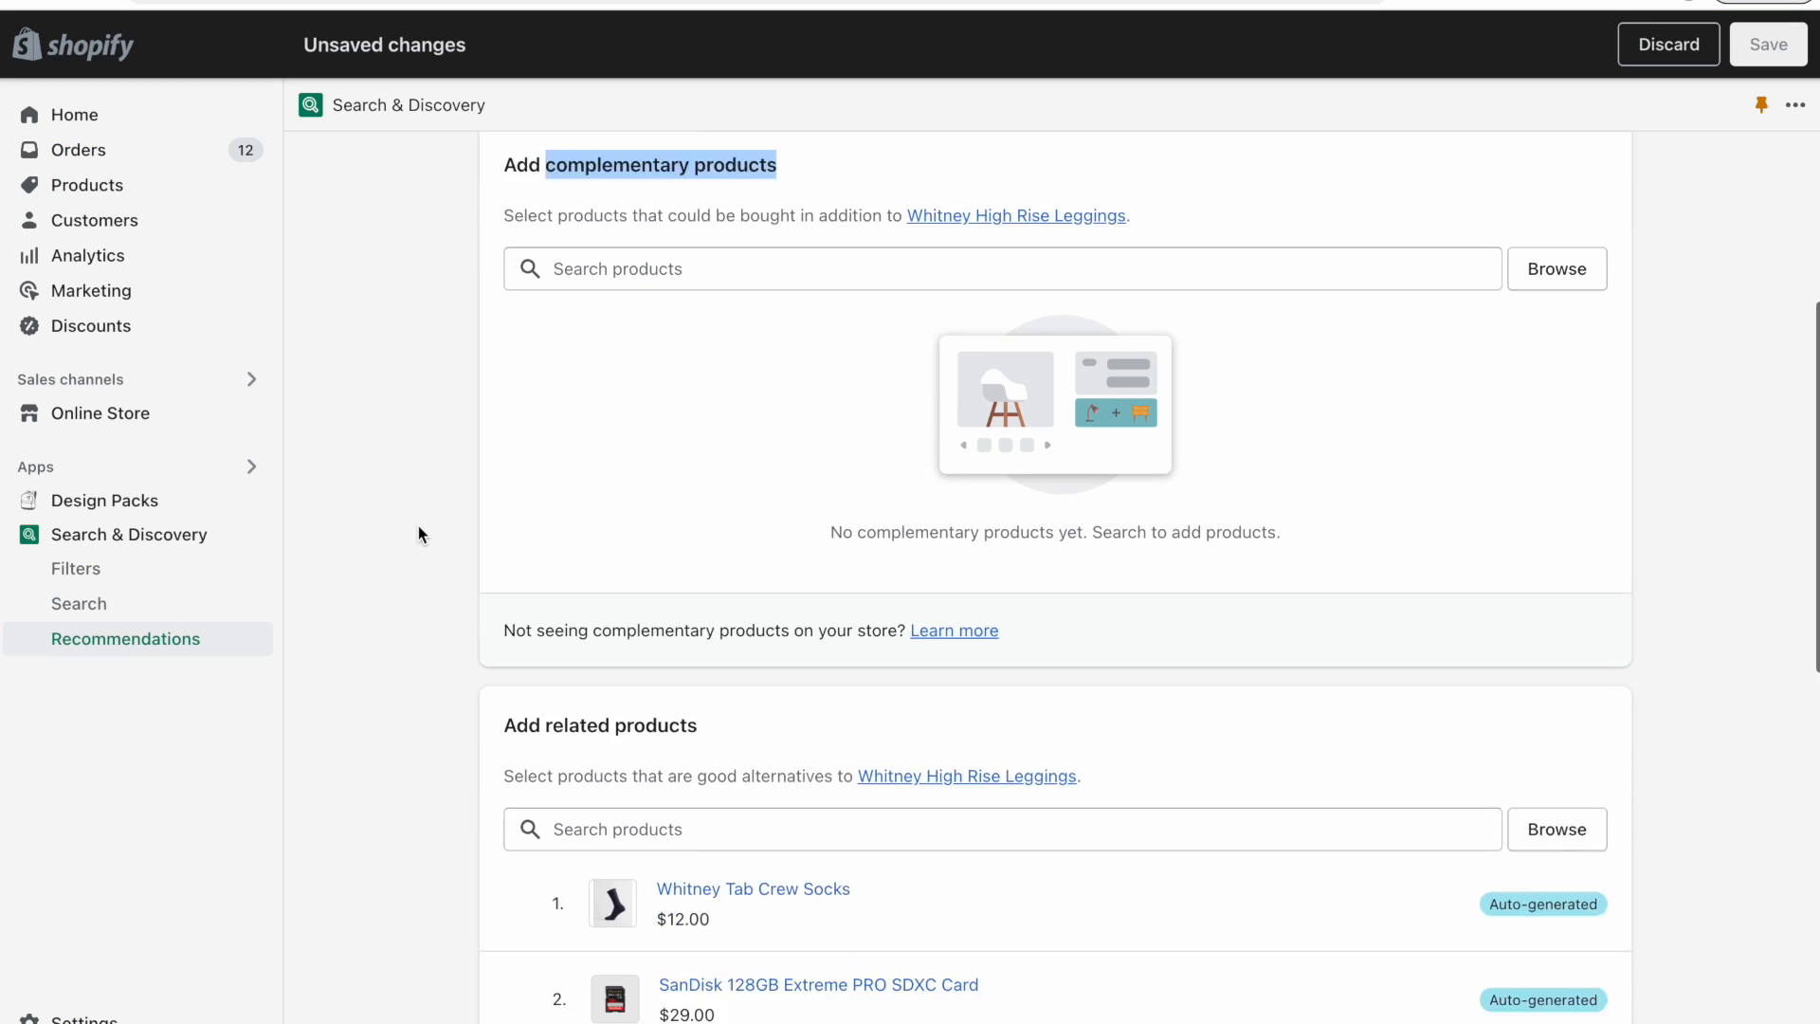
scroll(418, 528, "down", 1)
left_click(543, 629)
left_click_drag(543, 629, 759, 629)
left_click(427, 658)
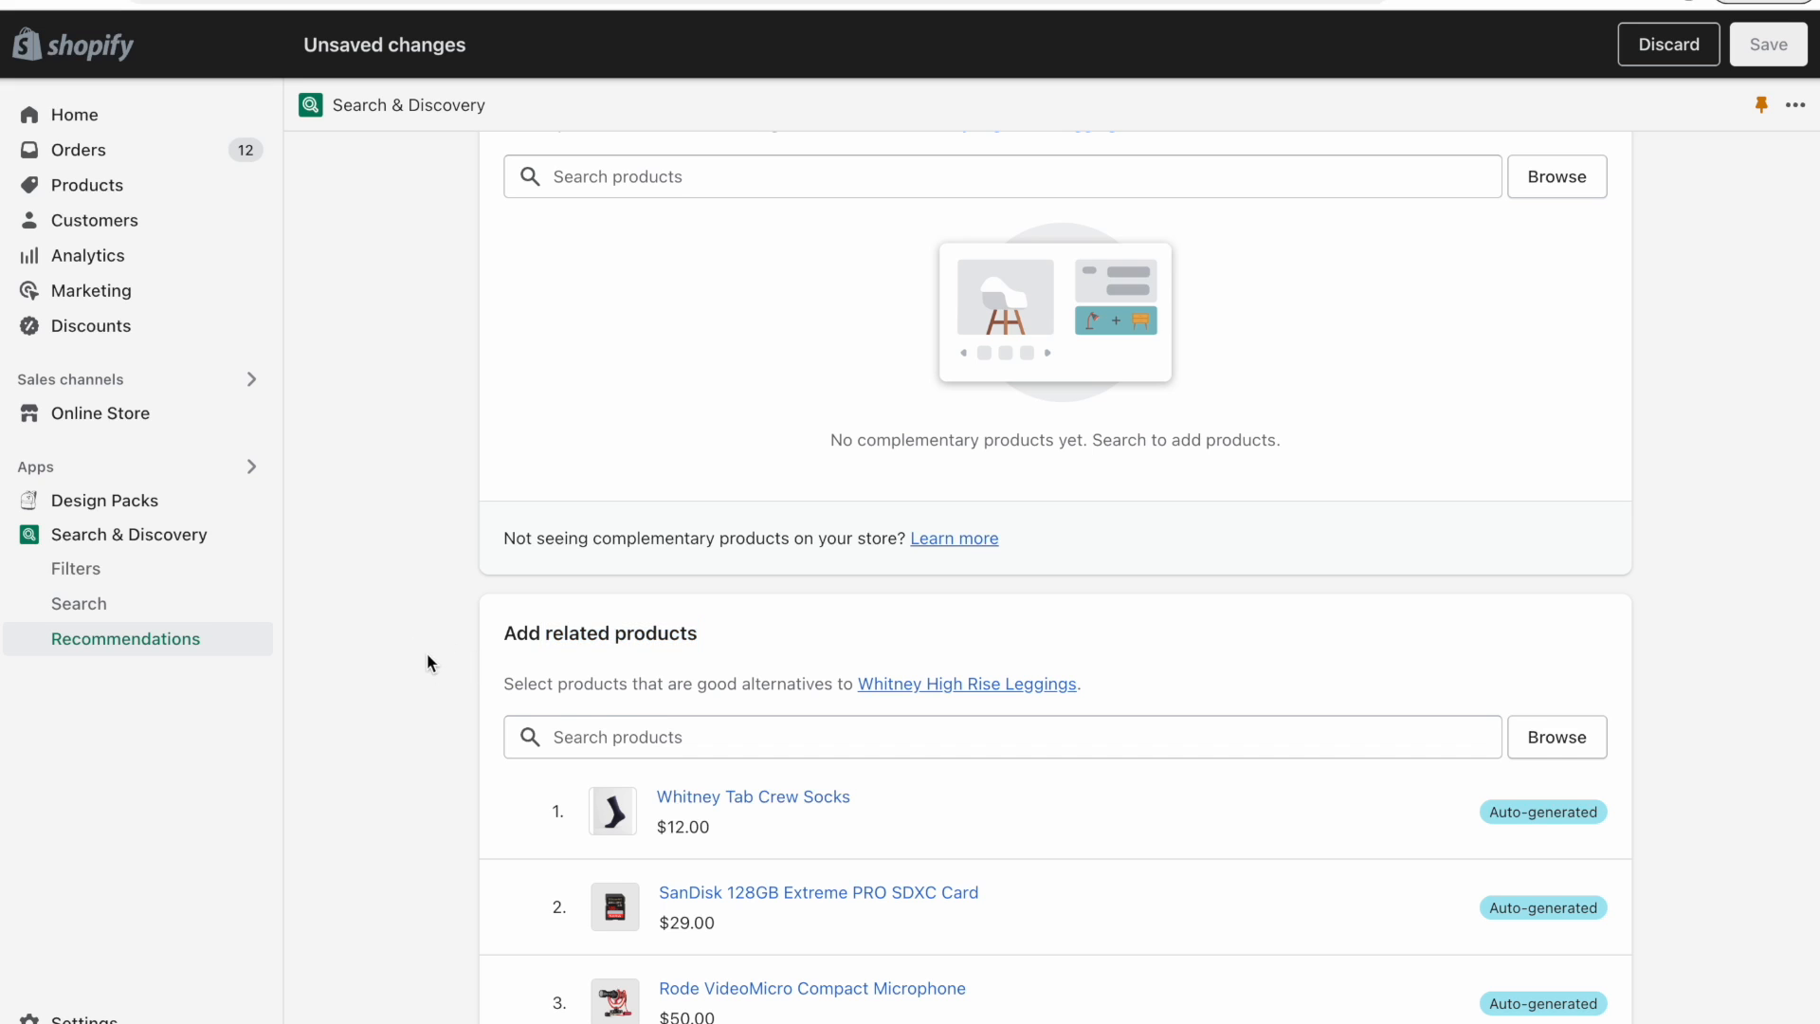
scroll(429, 663, "down", 2)
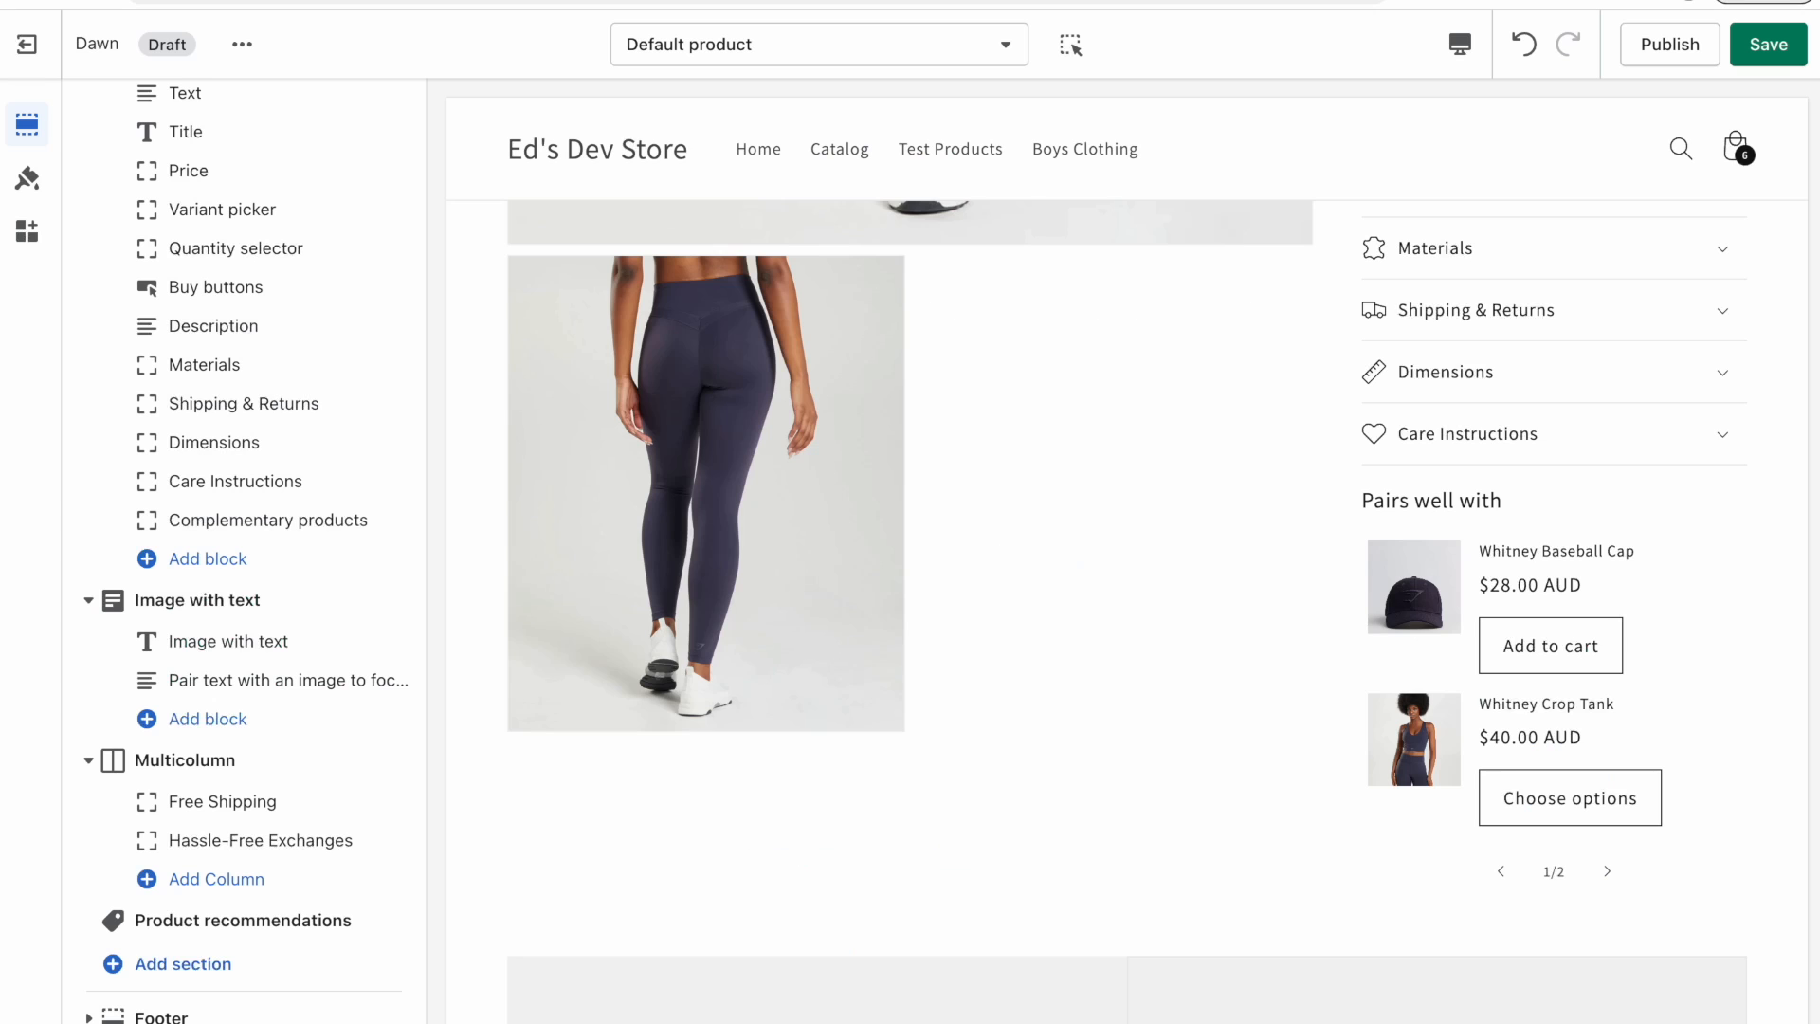
scroll(626, 737, "down", 5)
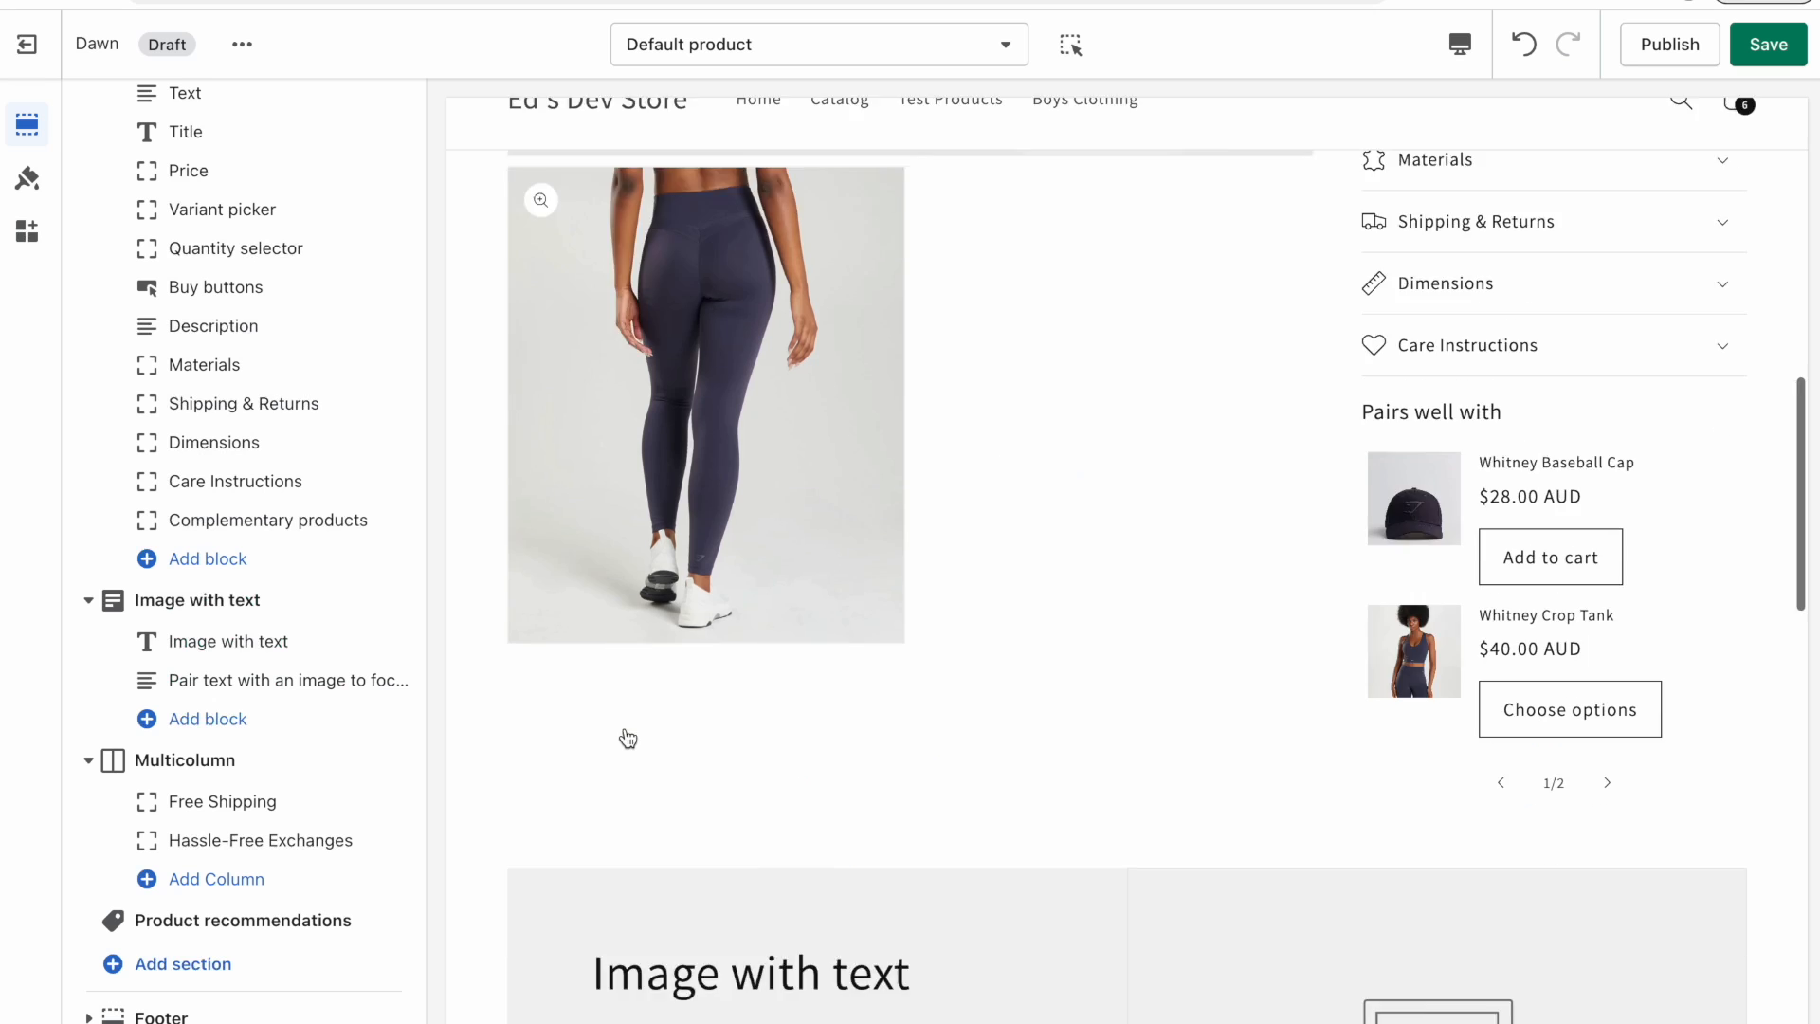
scroll(625, 737, "down", 3)
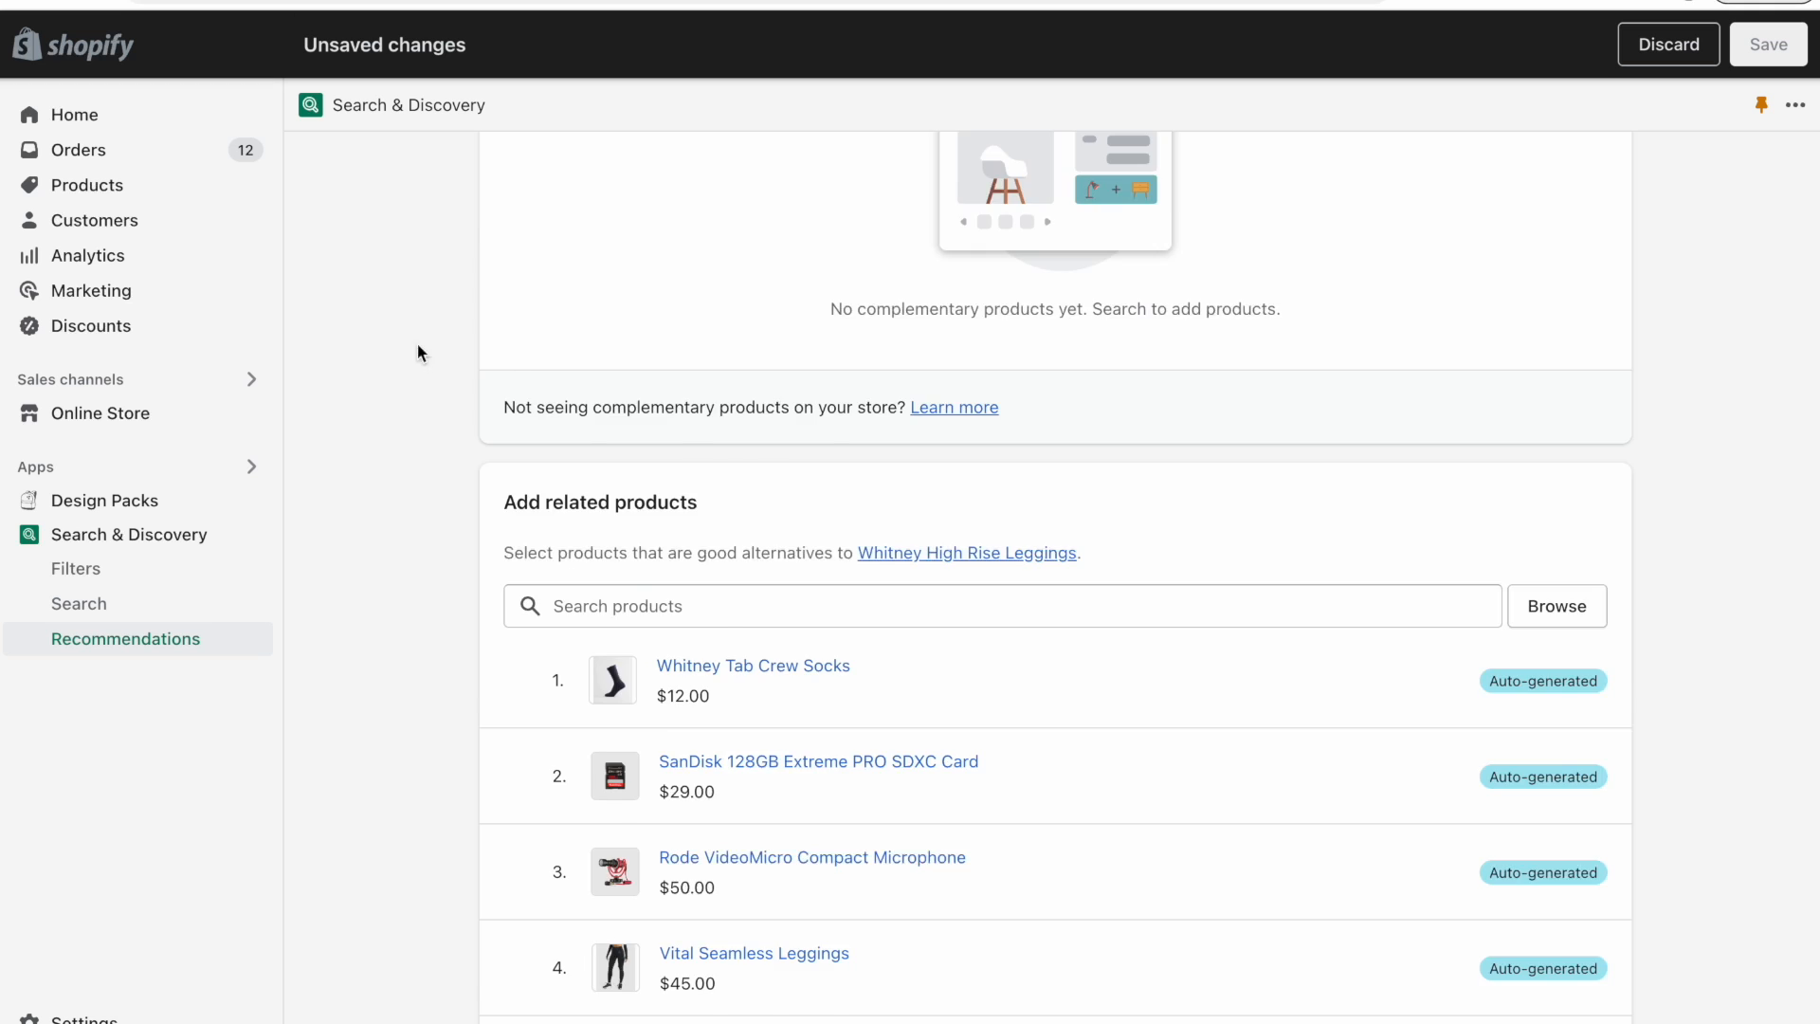
scroll(421, 705, "down", 2)
scroll(421, 705, "up", 7)
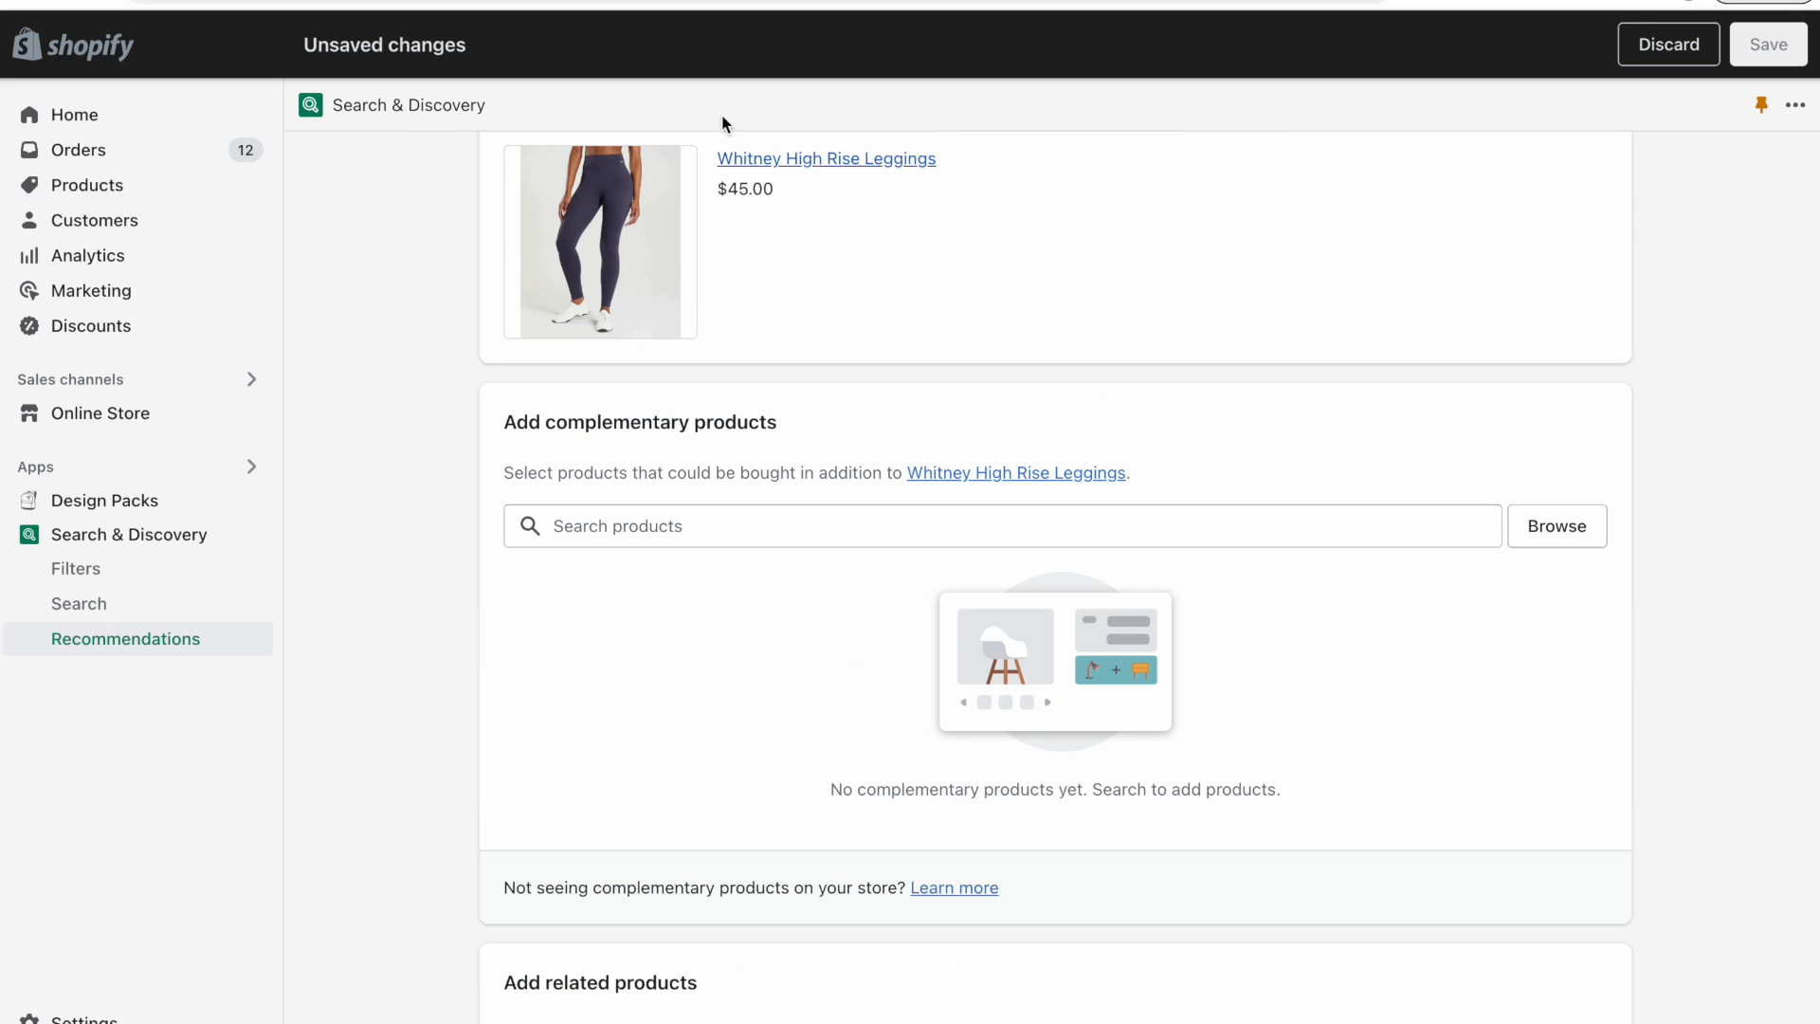
scroll(351, 559, "down", 8)
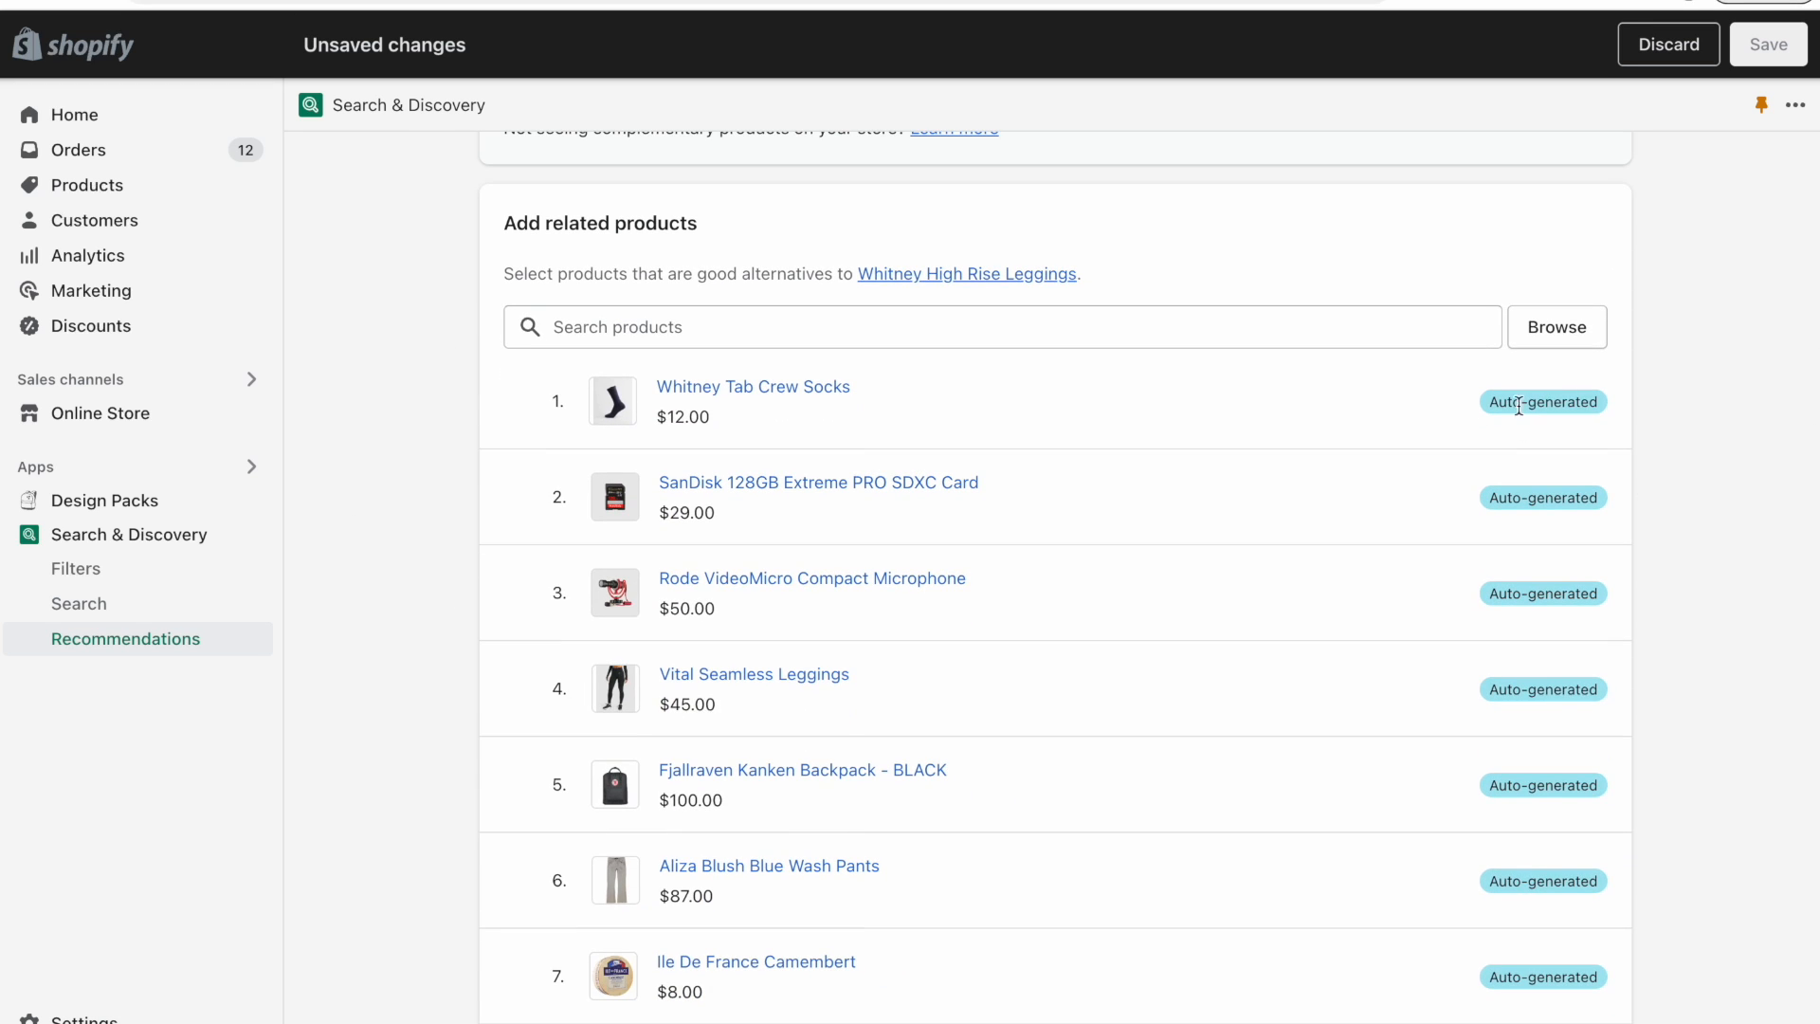
scroll(1503, 436, "down", 1)
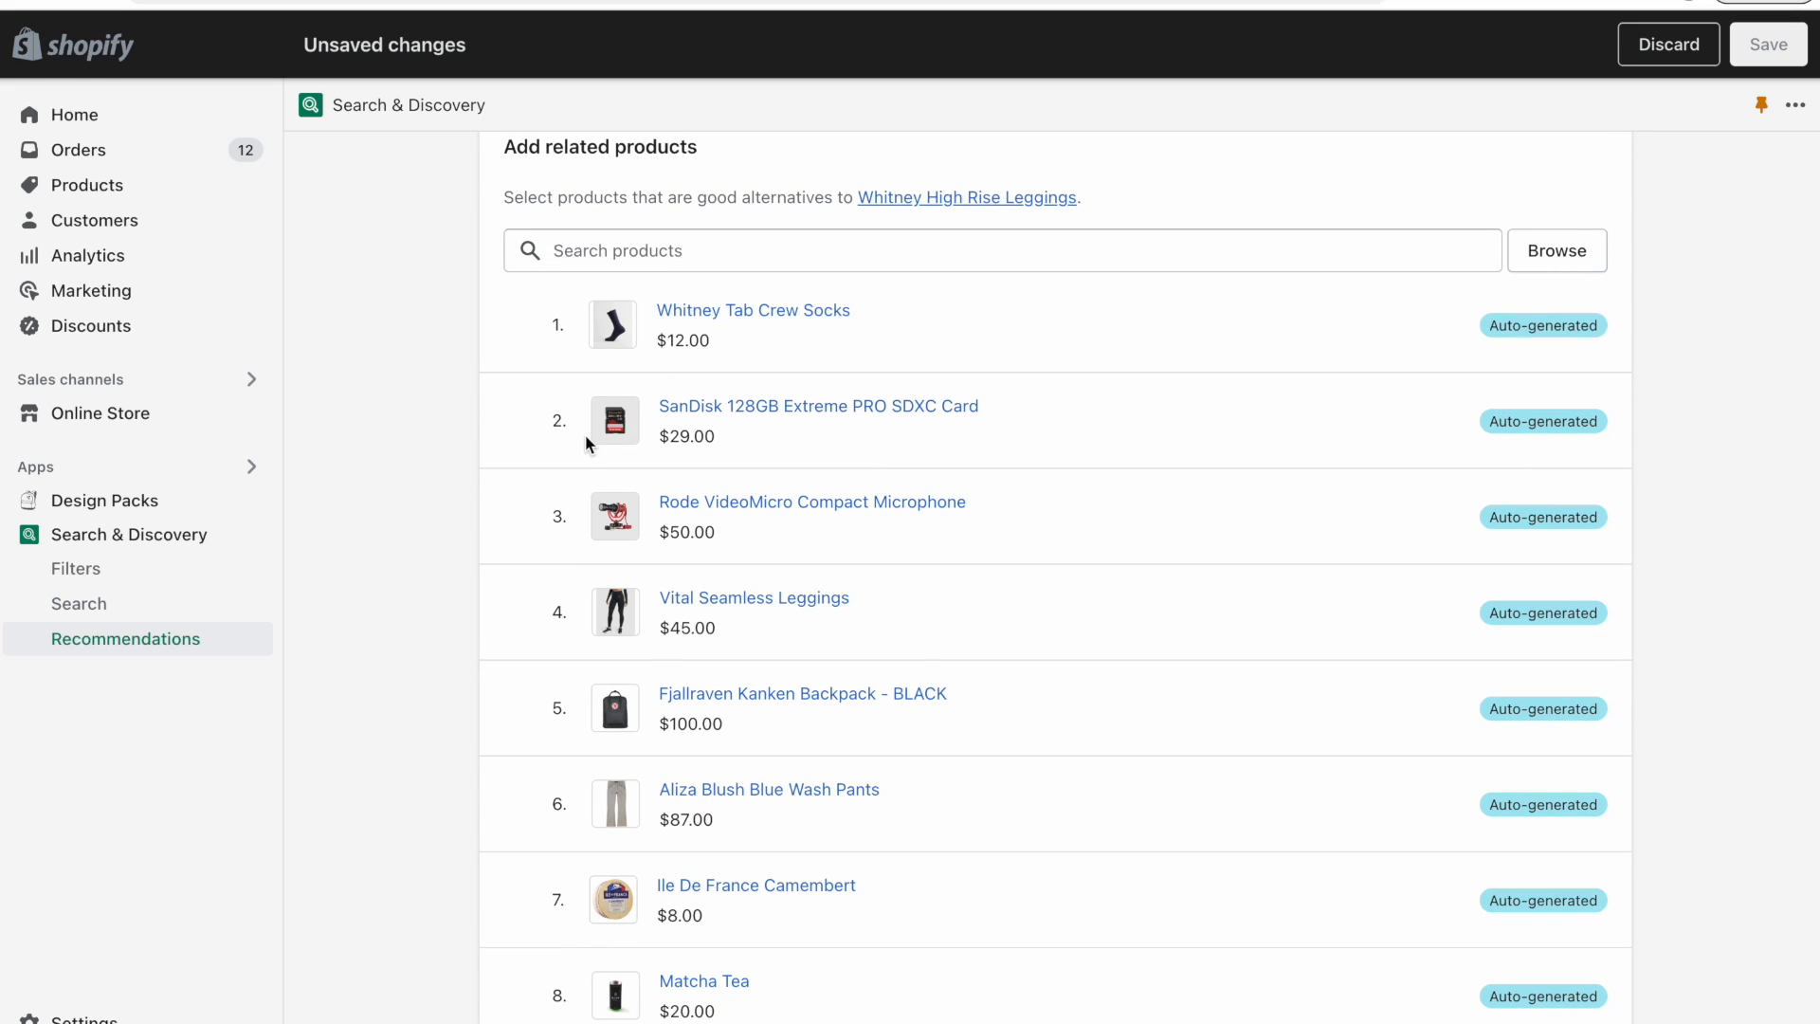
scroll(654, 436, "down", 1)
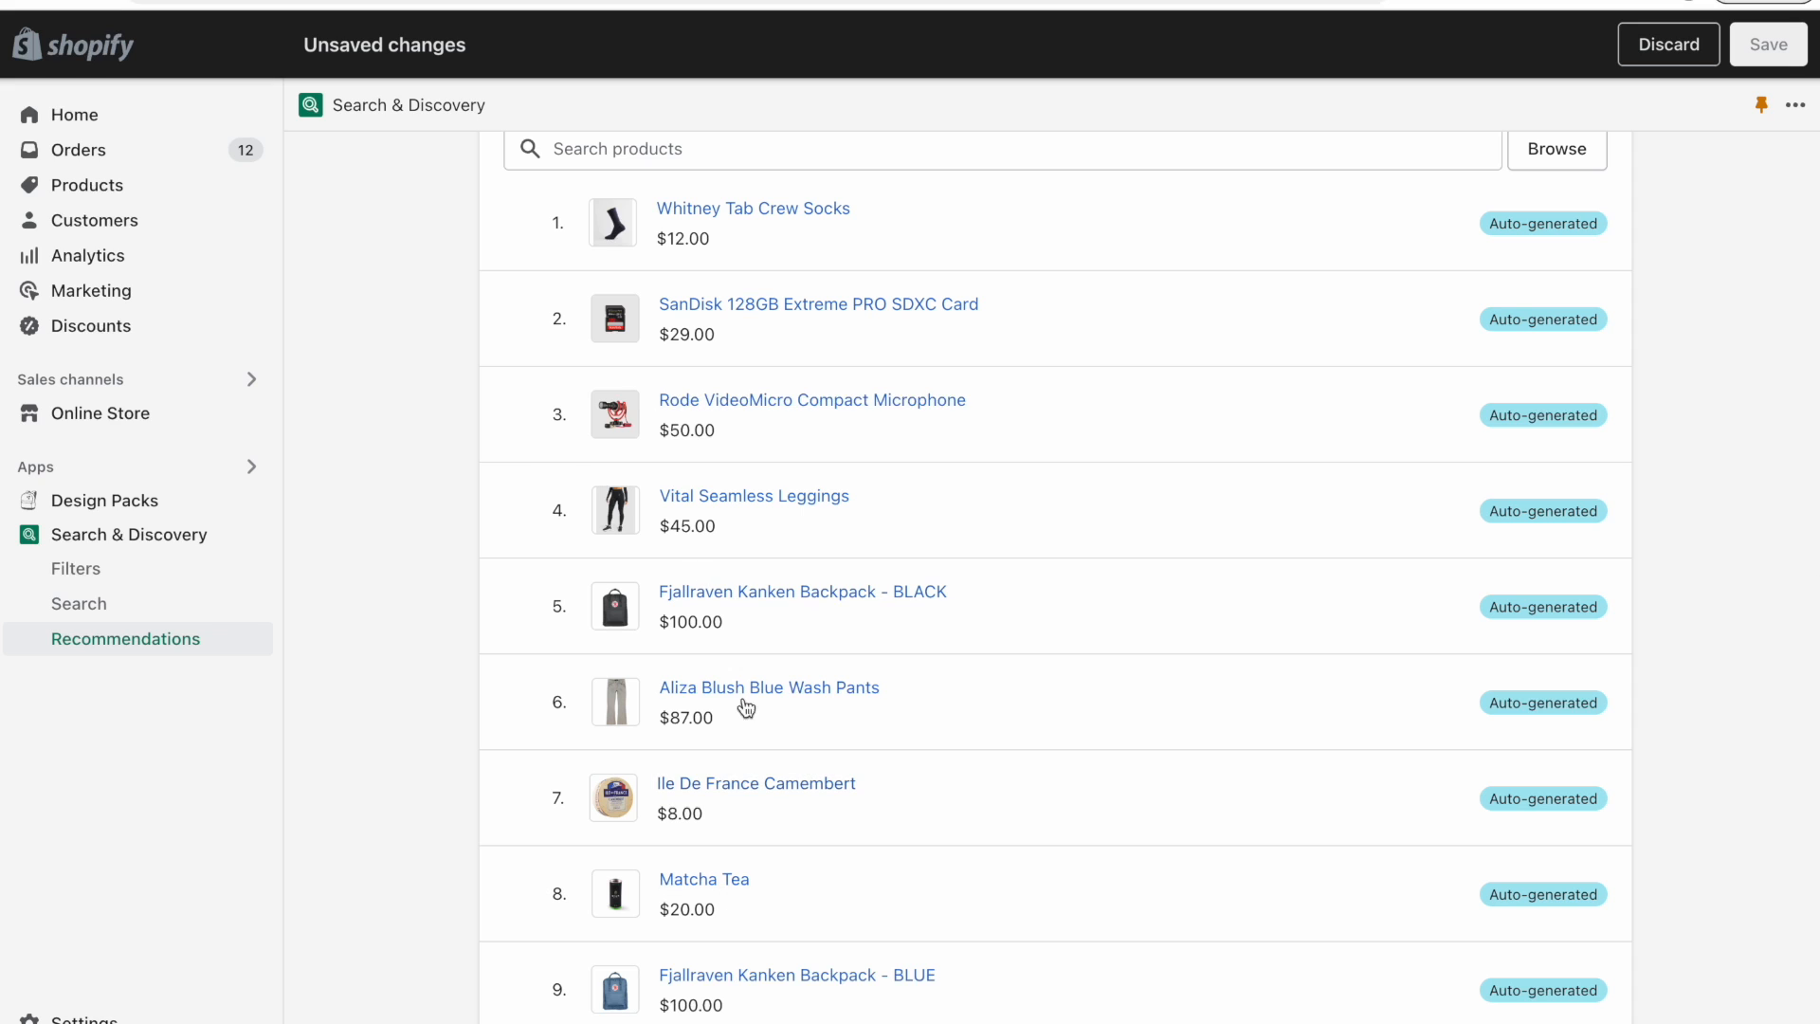
scroll(804, 679, "down", 2)
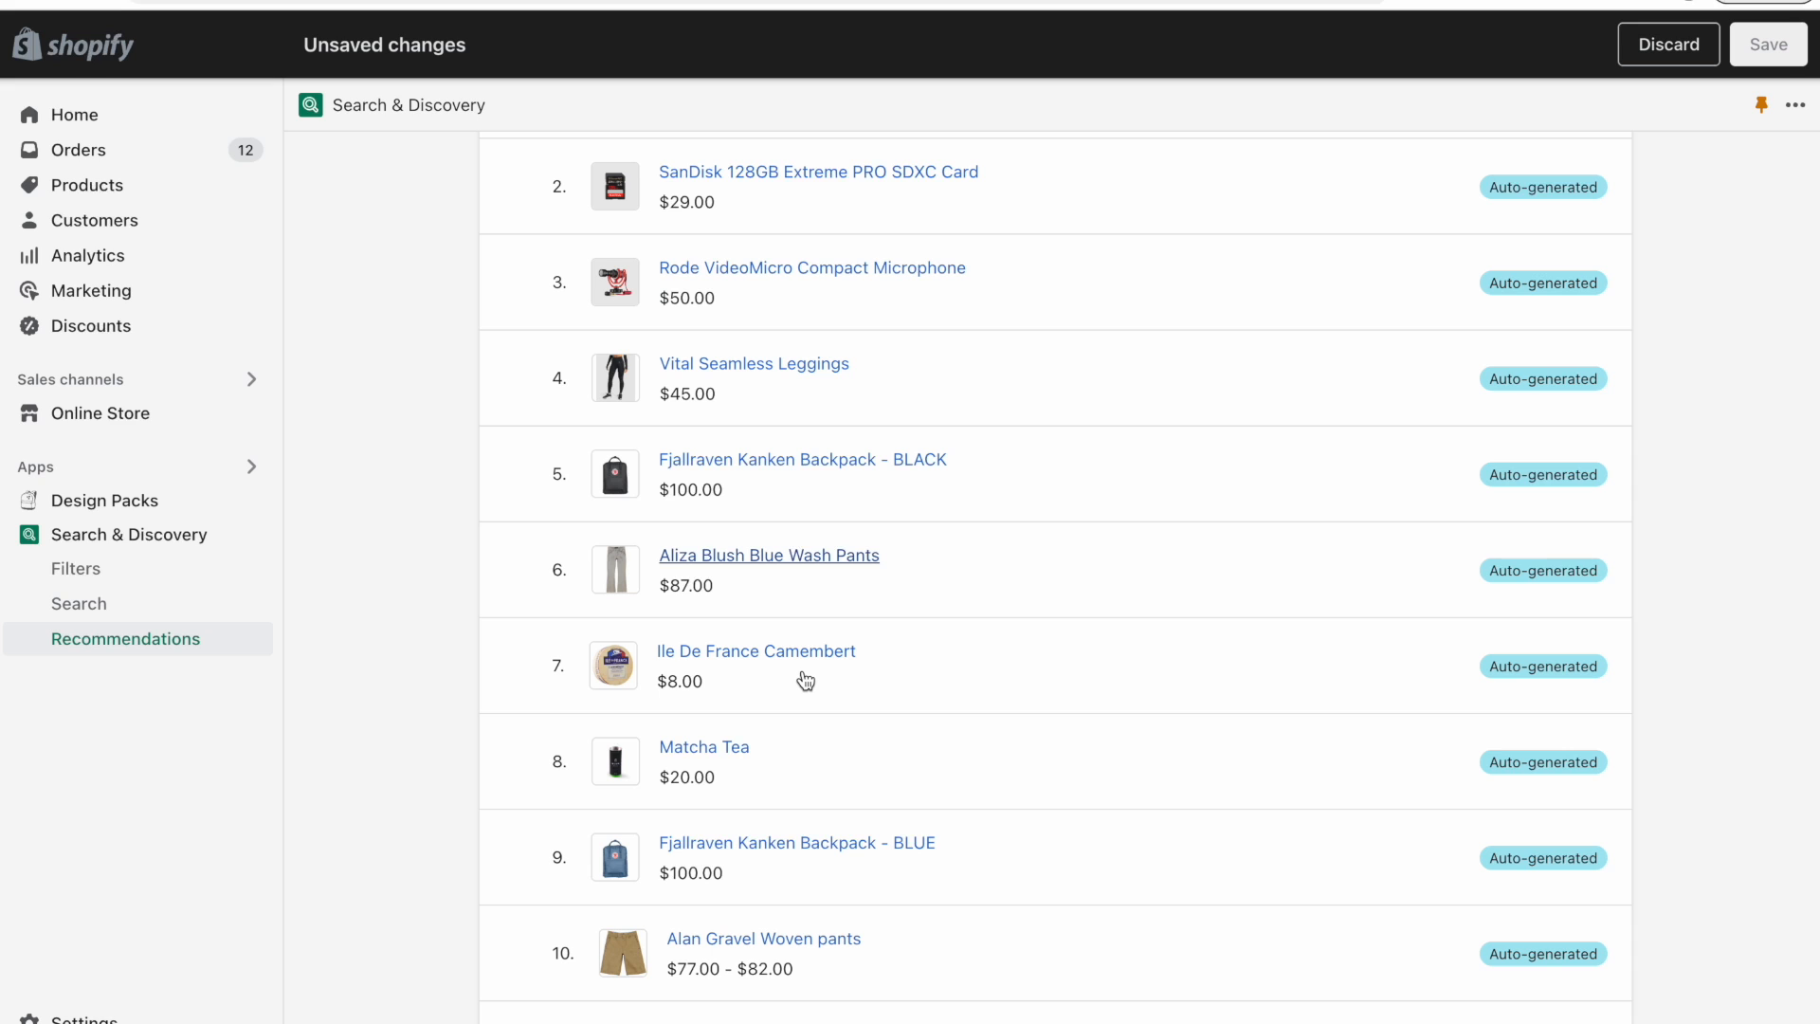
scroll(804, 678, "up", 5)
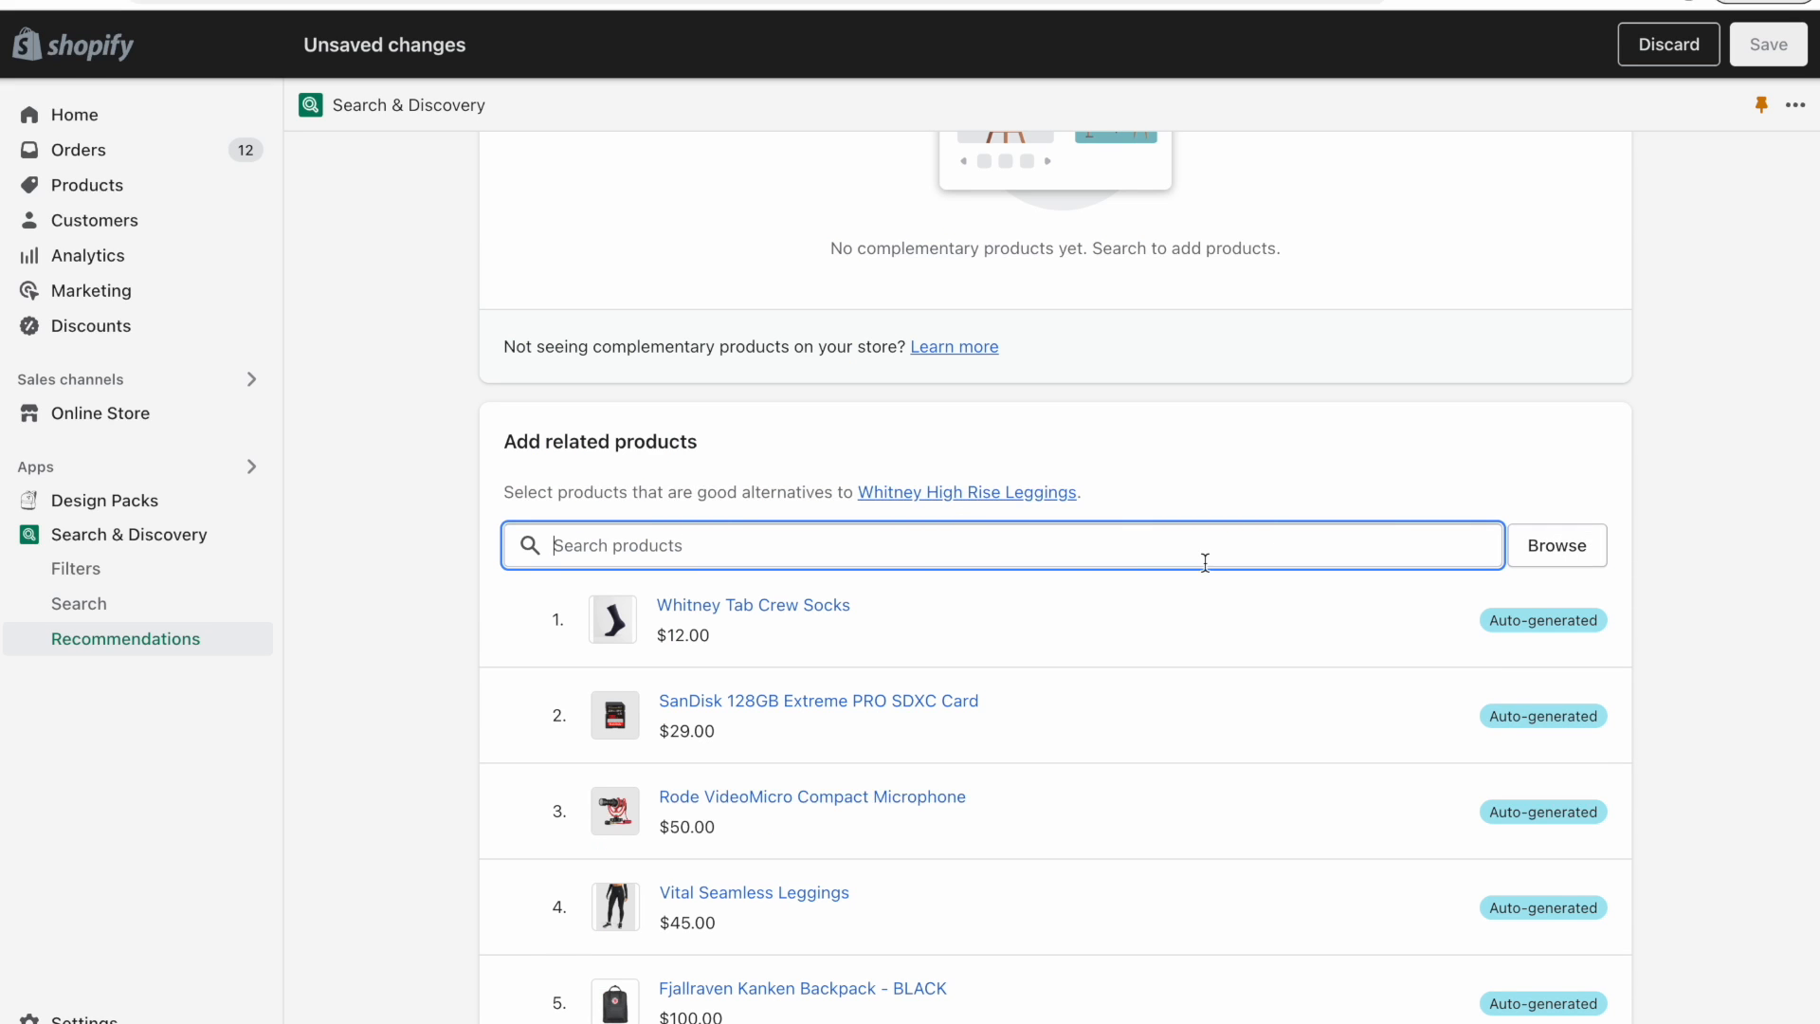
Add Vital Seamless Leggings as a related product.
type("legg")
left_click(565, 709)
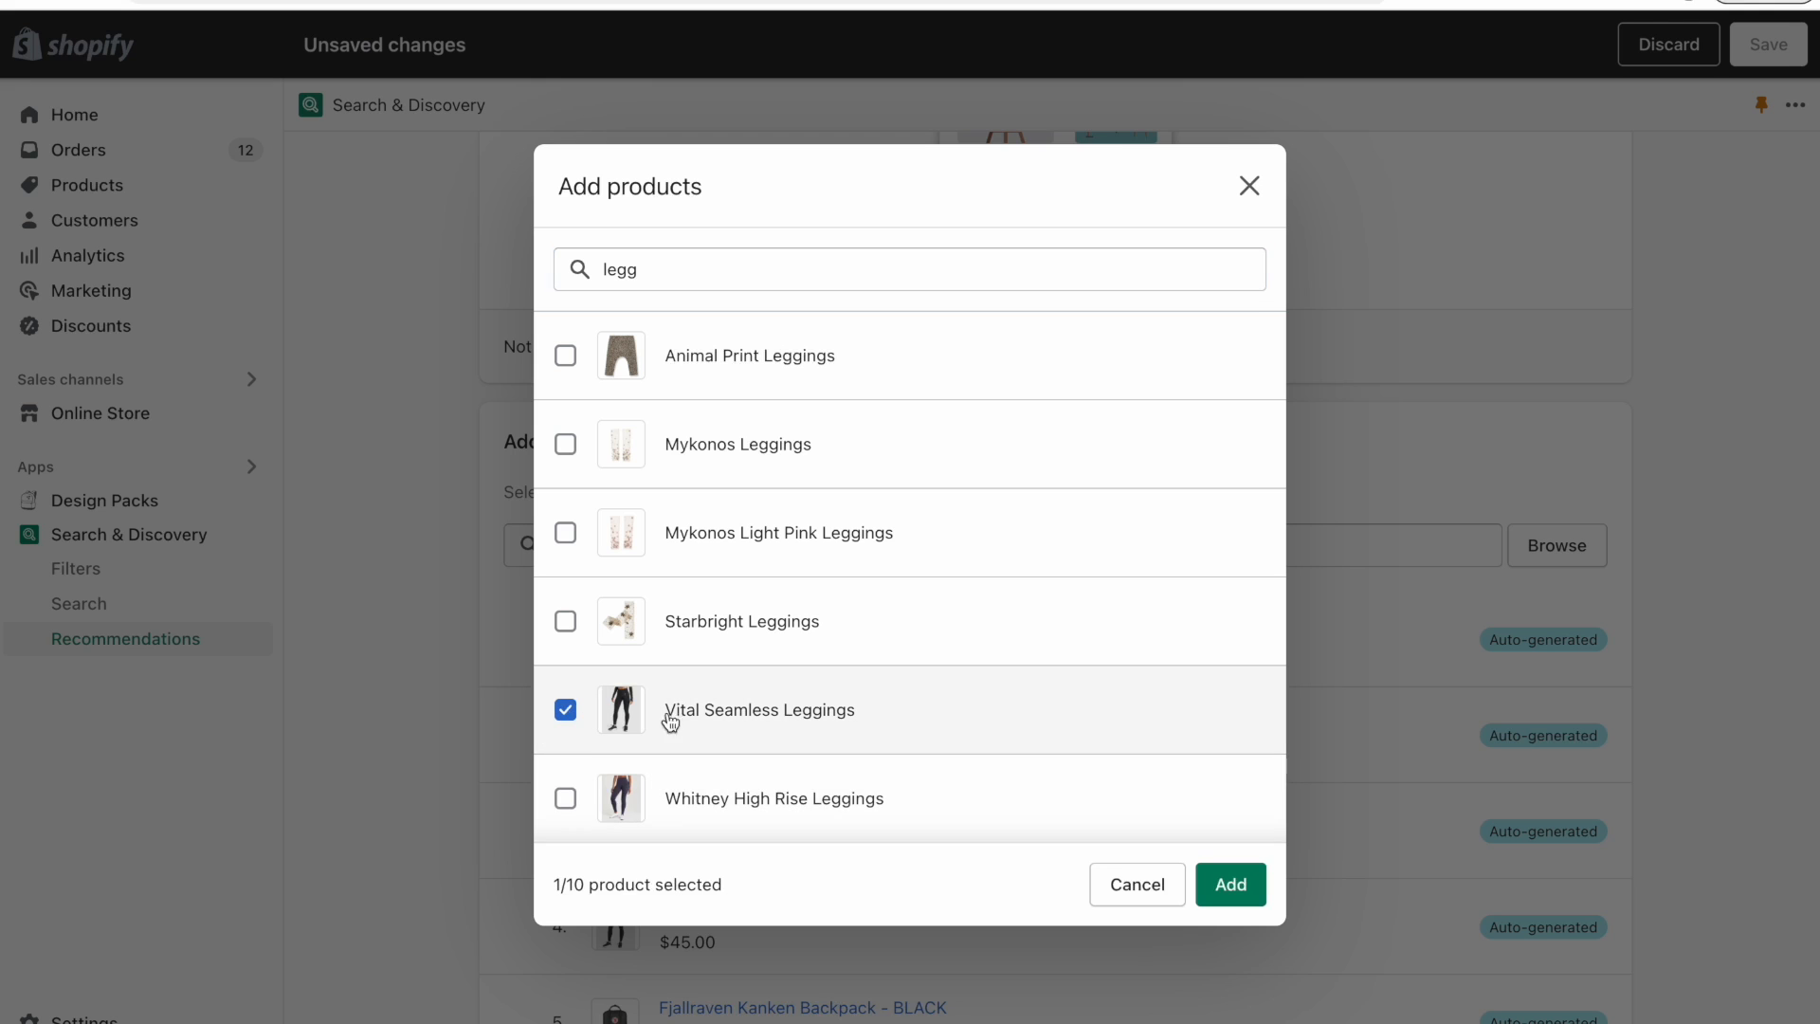
left_click(1230, 884)
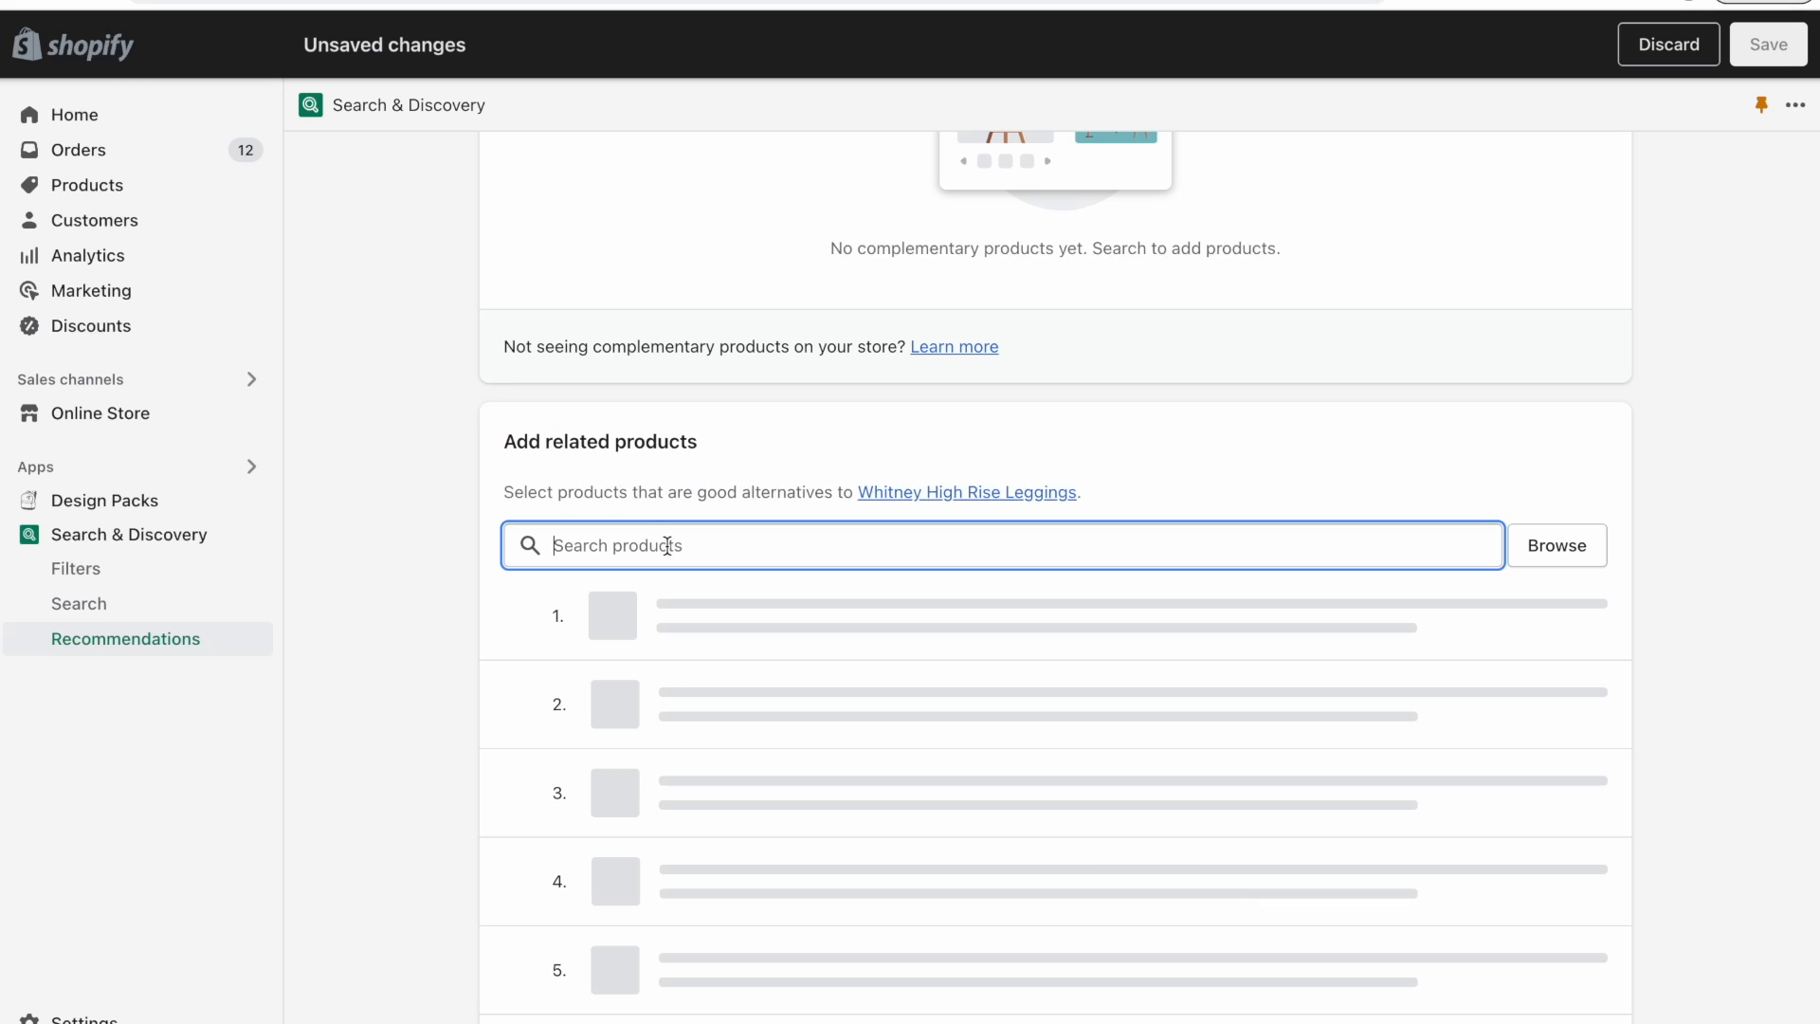
Add the Whitney Baseball Cap, Crop Tank, High Rise Leggings, Mesh Sports Bra and other Whitney items as related products and save.
type("whitney")
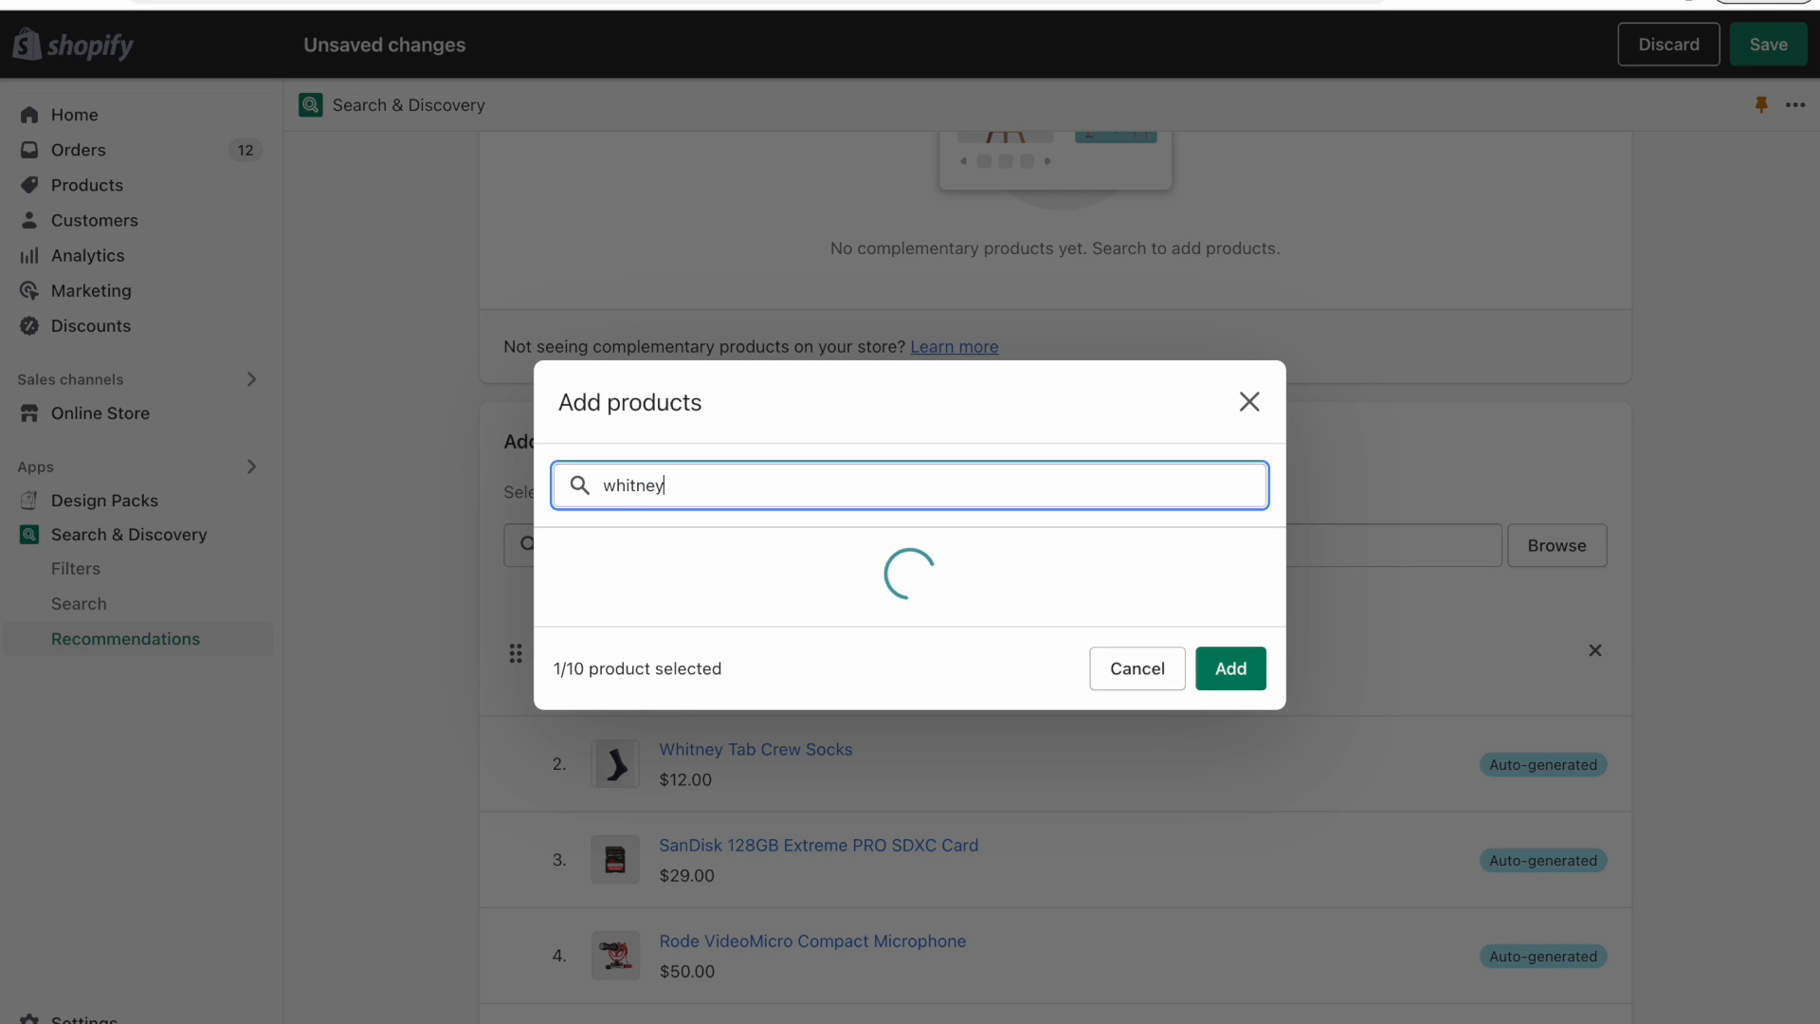
left_click(566, 445)
left_click(565, 533)
left_click(565, 621)
left_click(564, 710)
left_click(557, 810)
left_click(1229, 884)
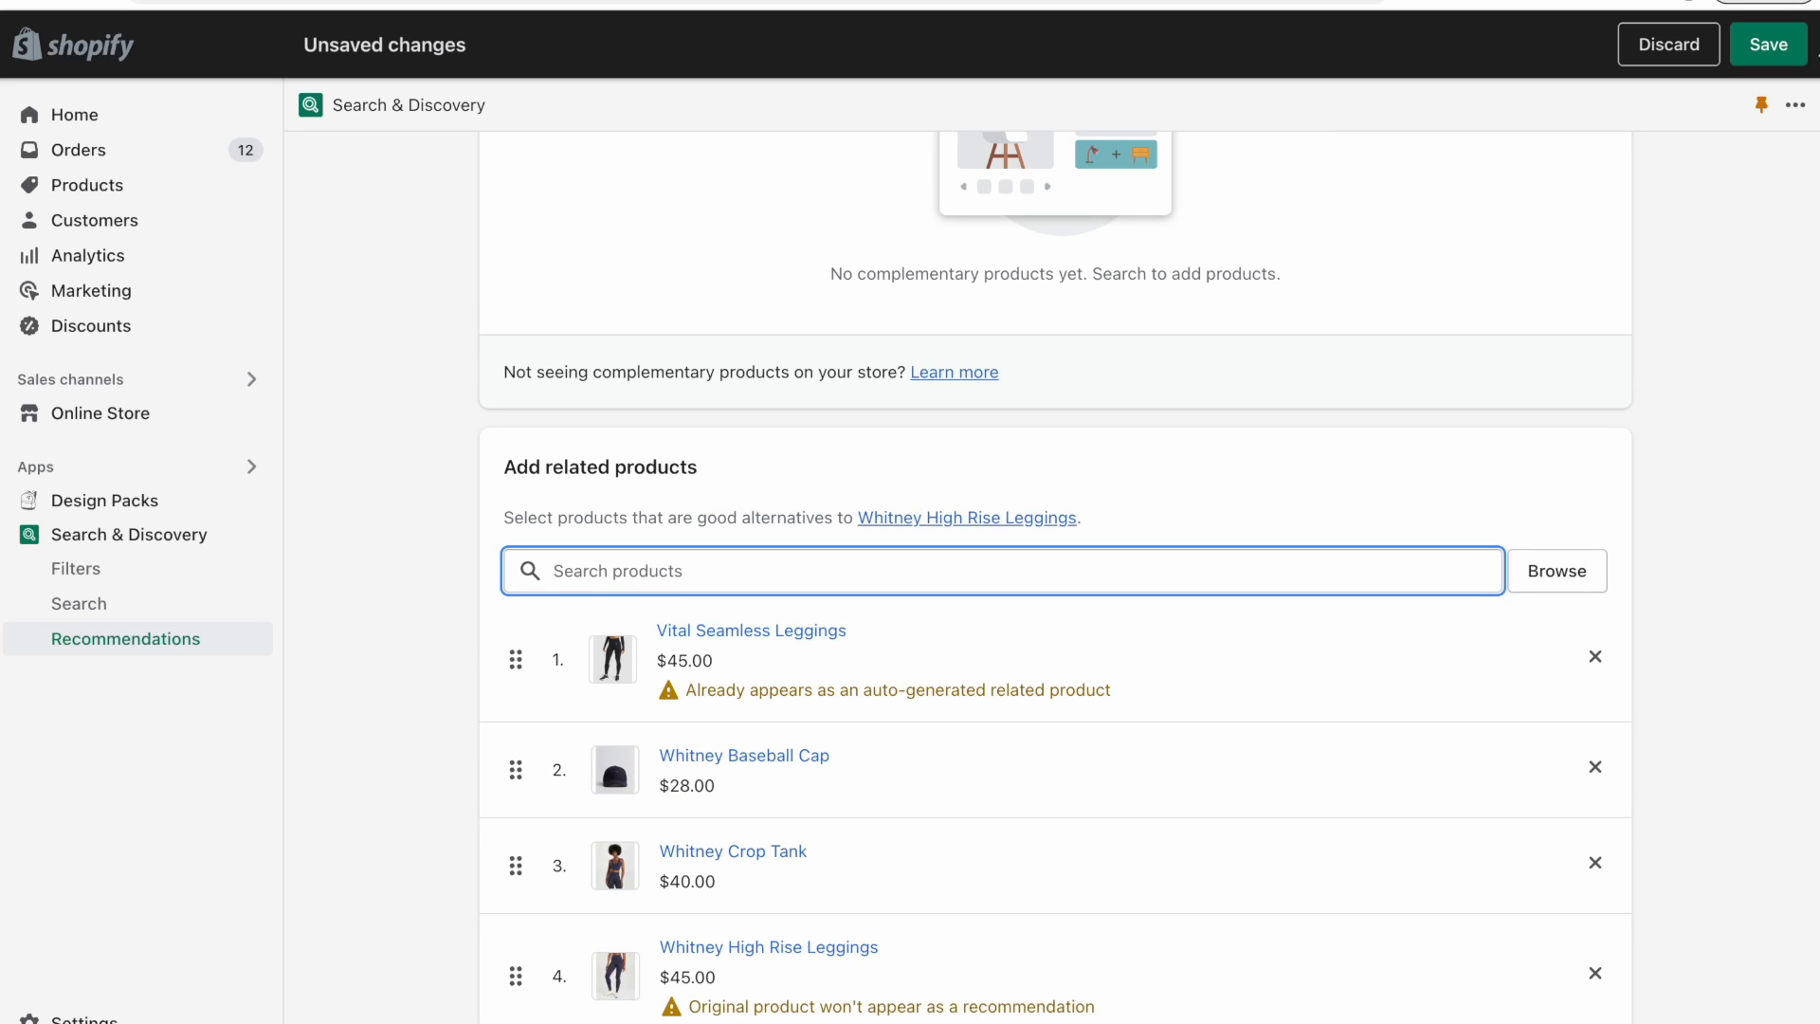
left_click(1765, 44)
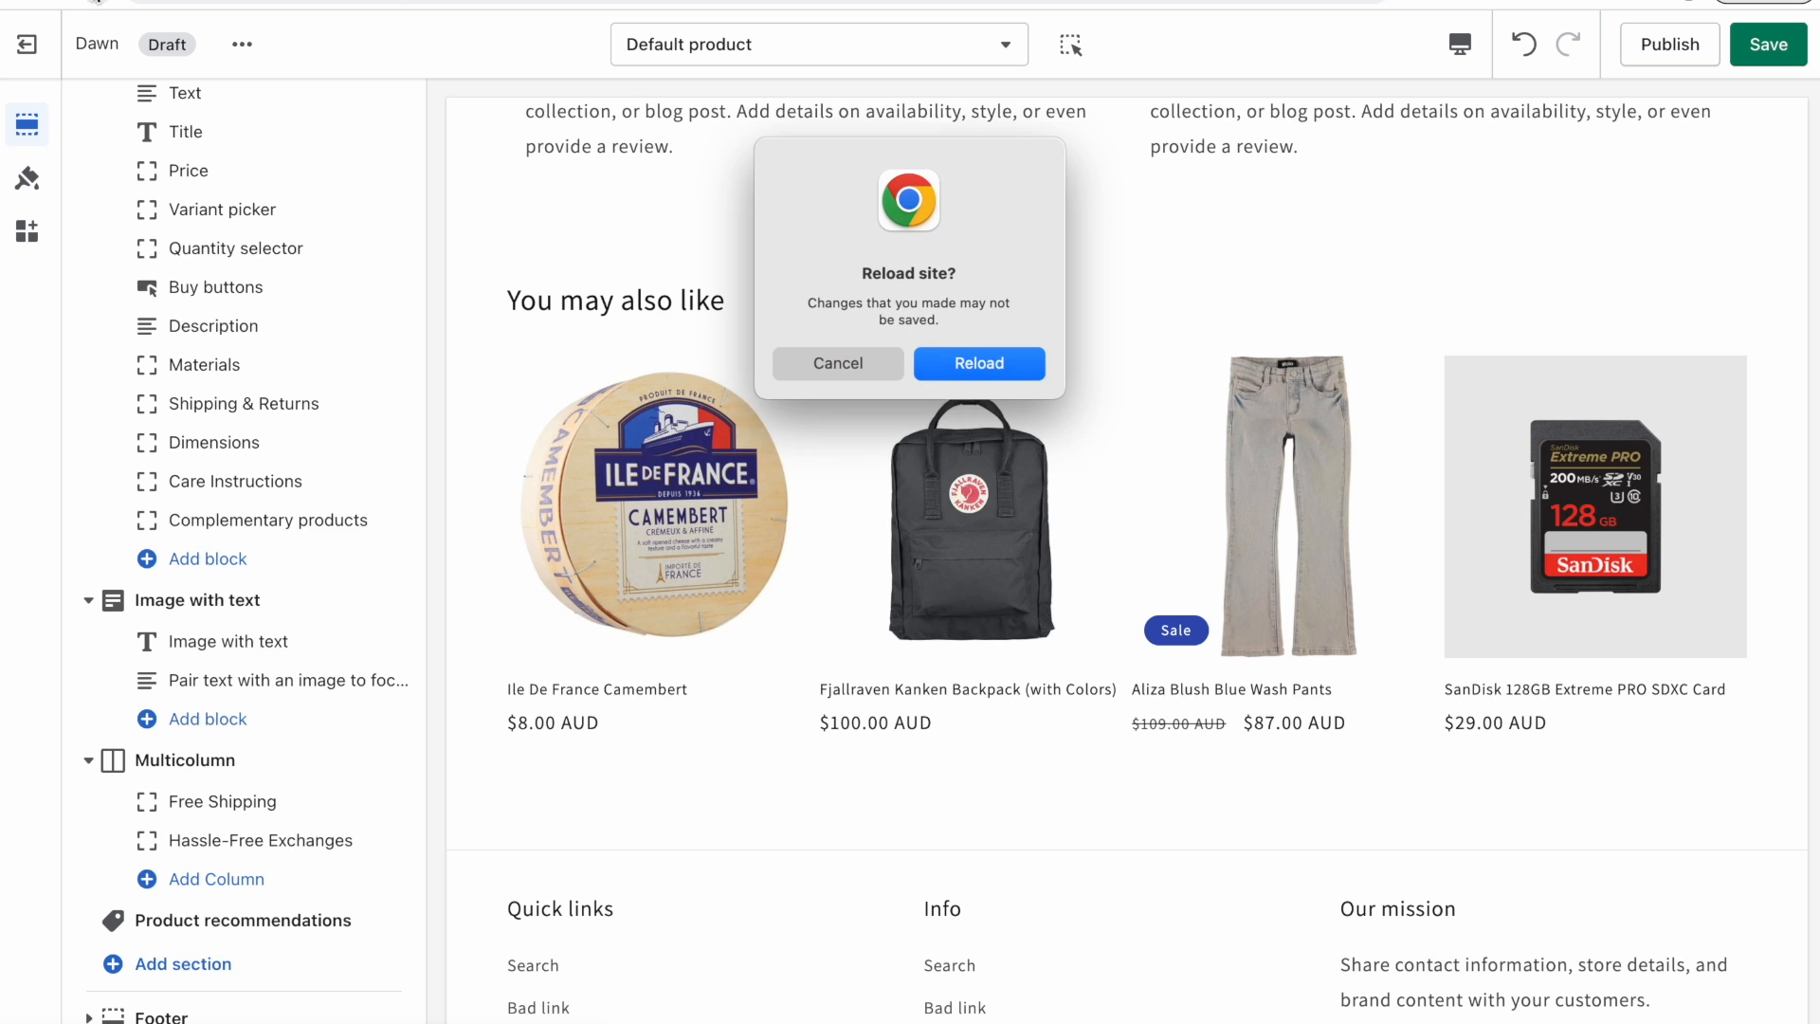
Reload the theme editor preview and check the You may also like recommendations.
left_click(968, 365)
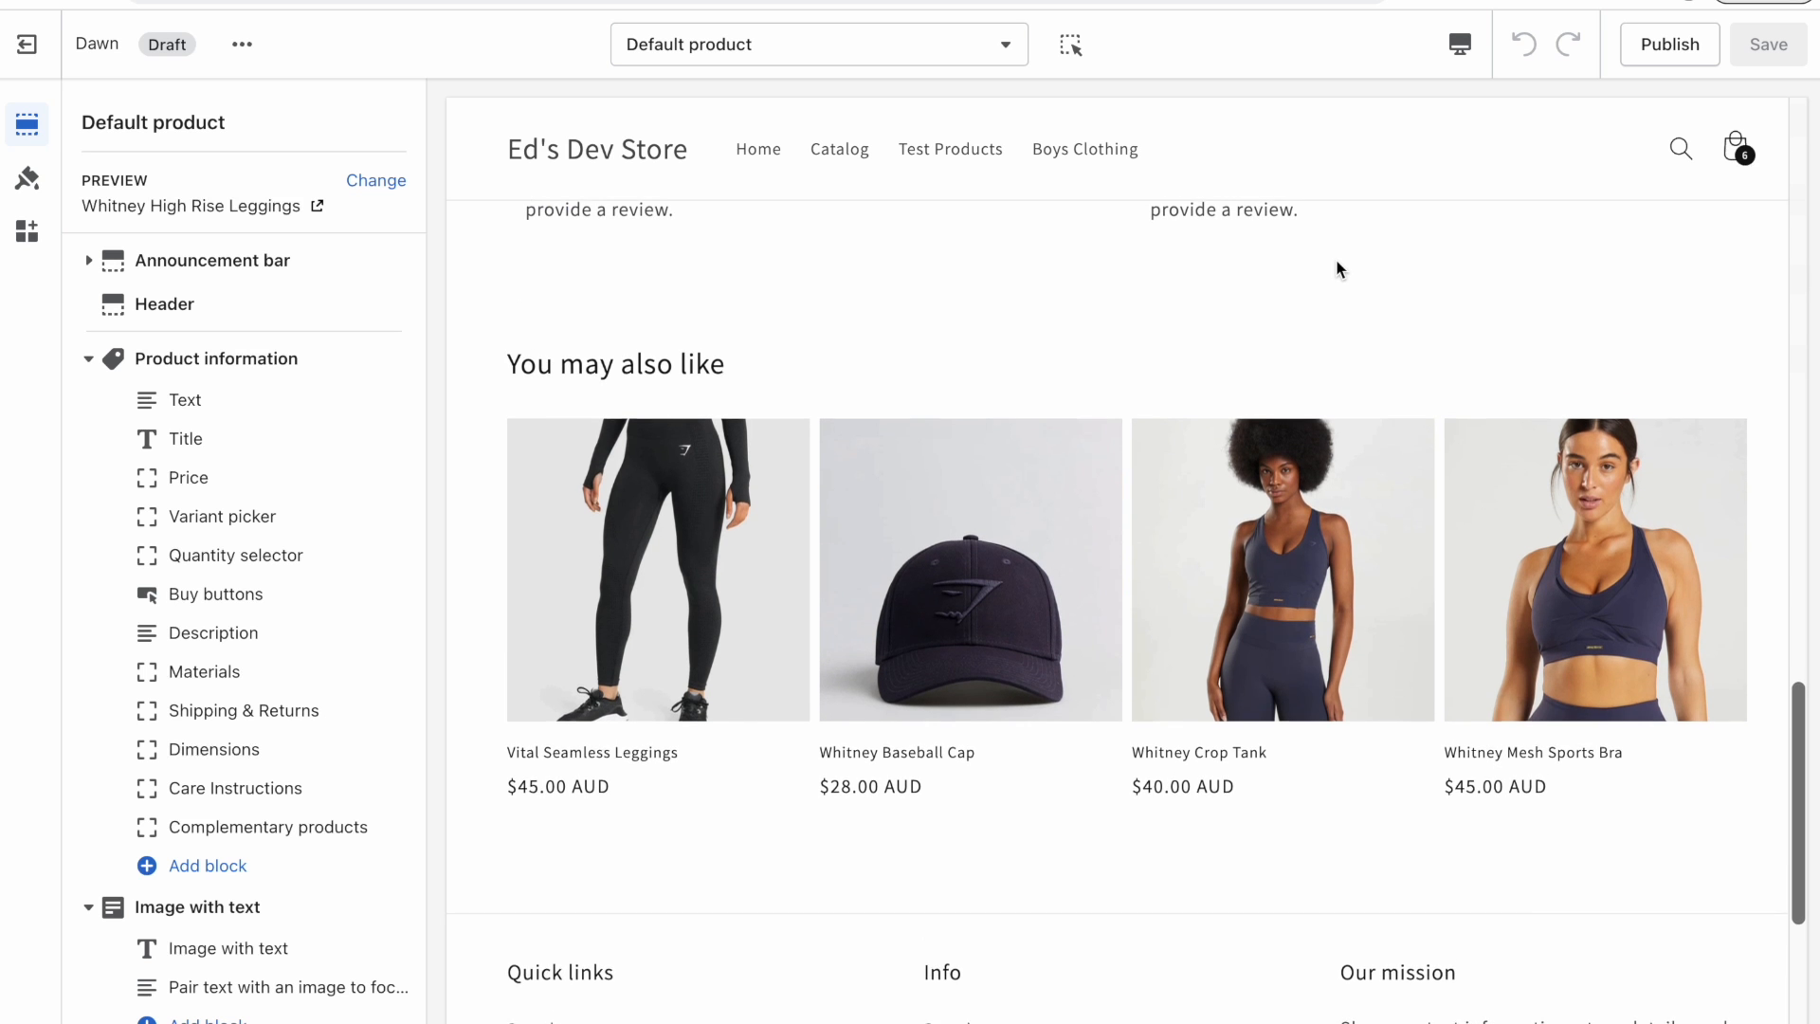
scroll(1334, 259, "up", 18)
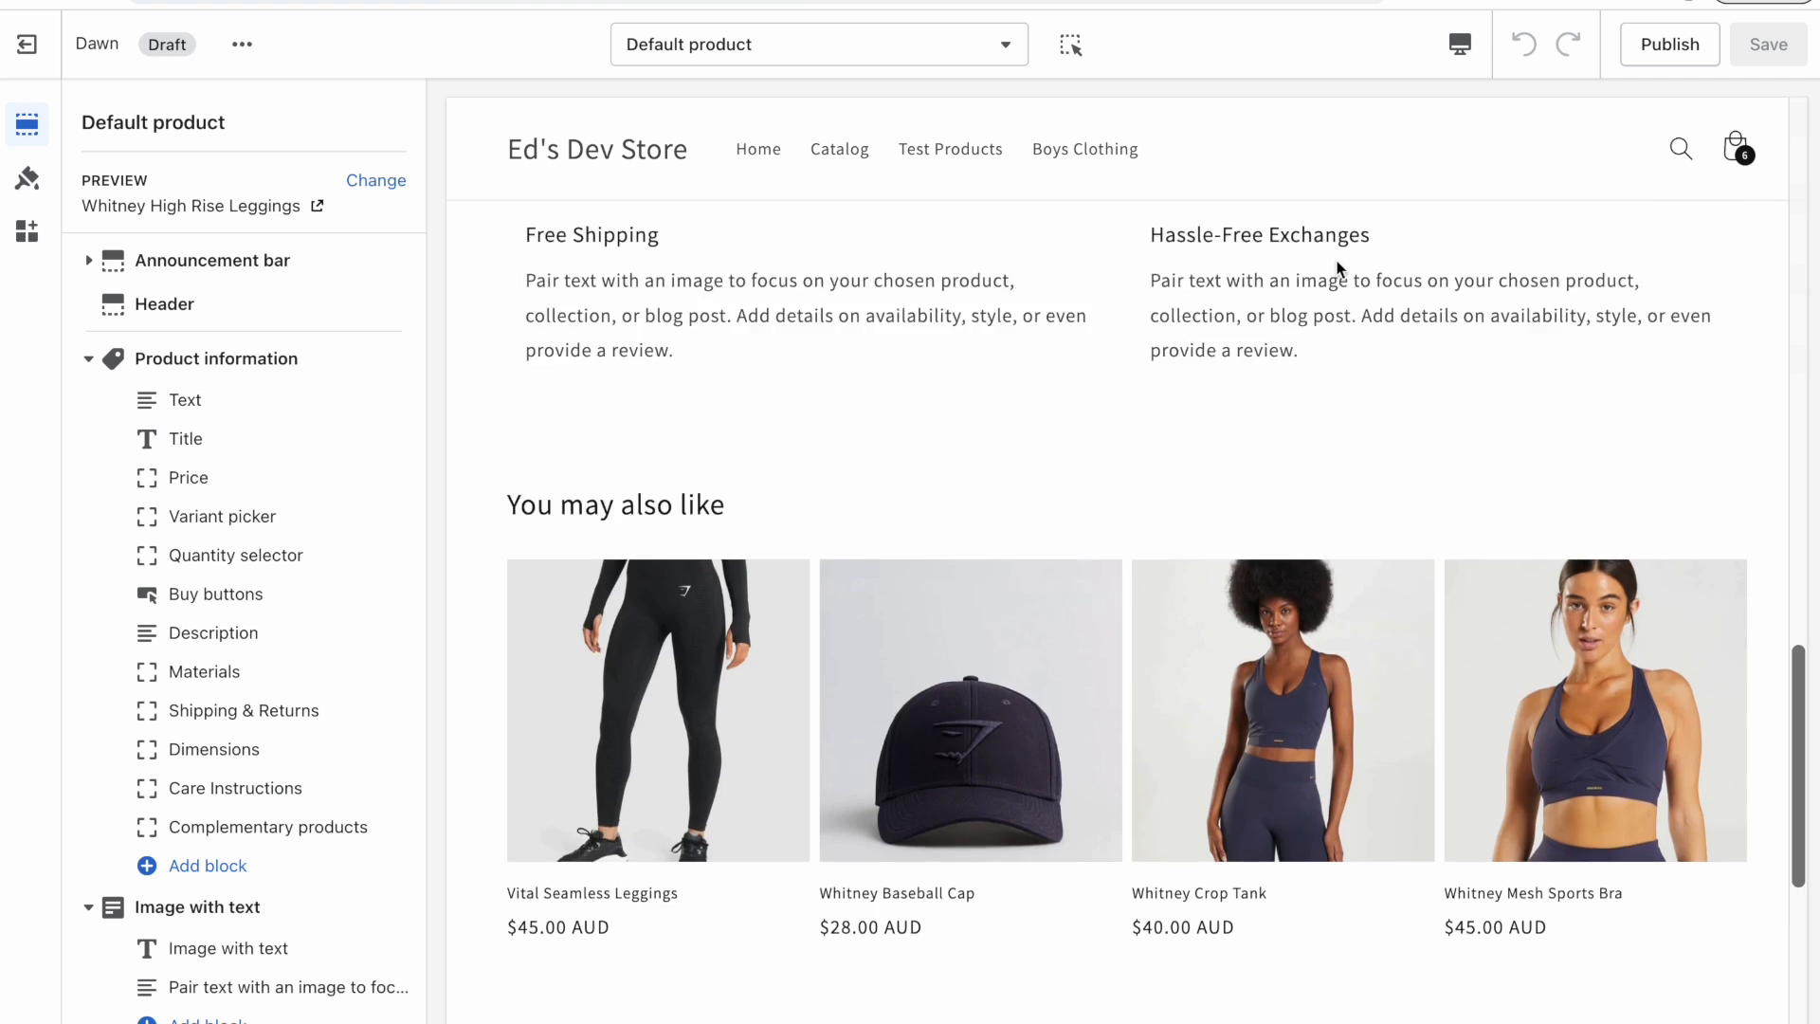
scroll(1335, 259, "down", 11)
scroll(1335, 259, "down", 5)
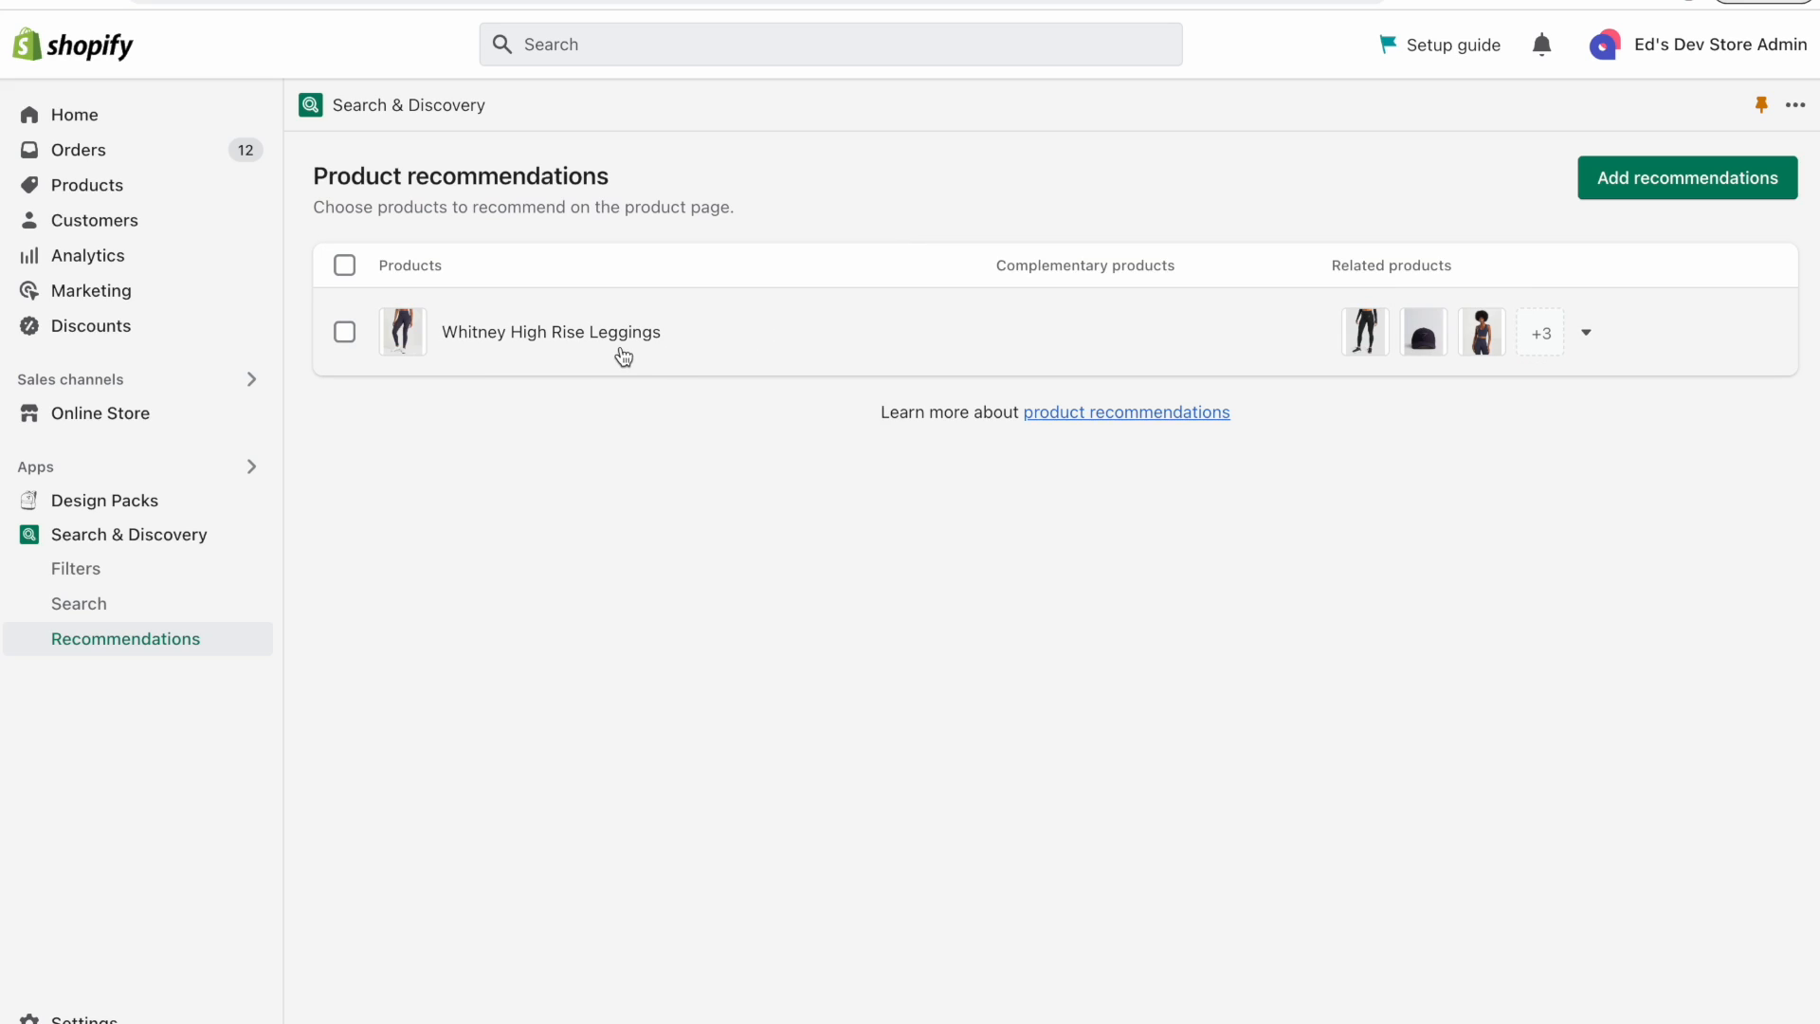
left_click(622, 355)
scroll(474, 483, "down", 2)
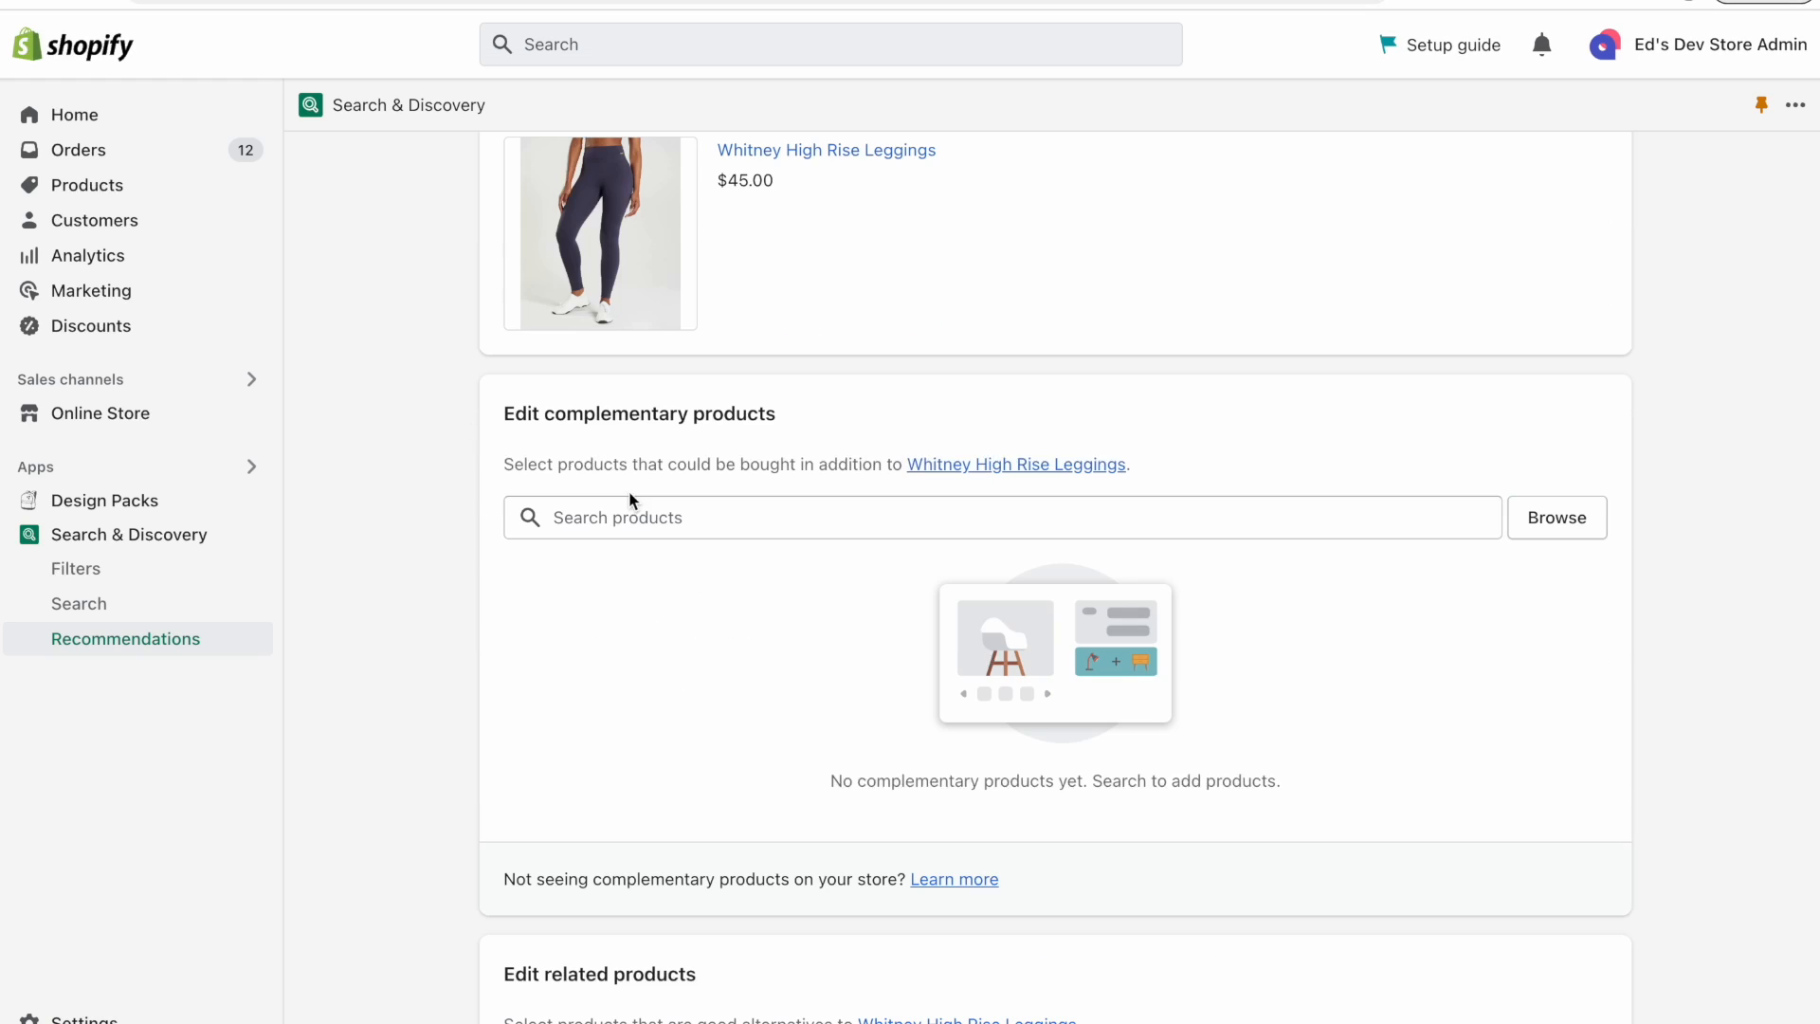
Add Whitney Baseball Cap, Crop Tank, Mesh Sports Bra and Tab Crew Socks as complementary products for Whitney High Rise Leggings and save.
left_click(634, 513)
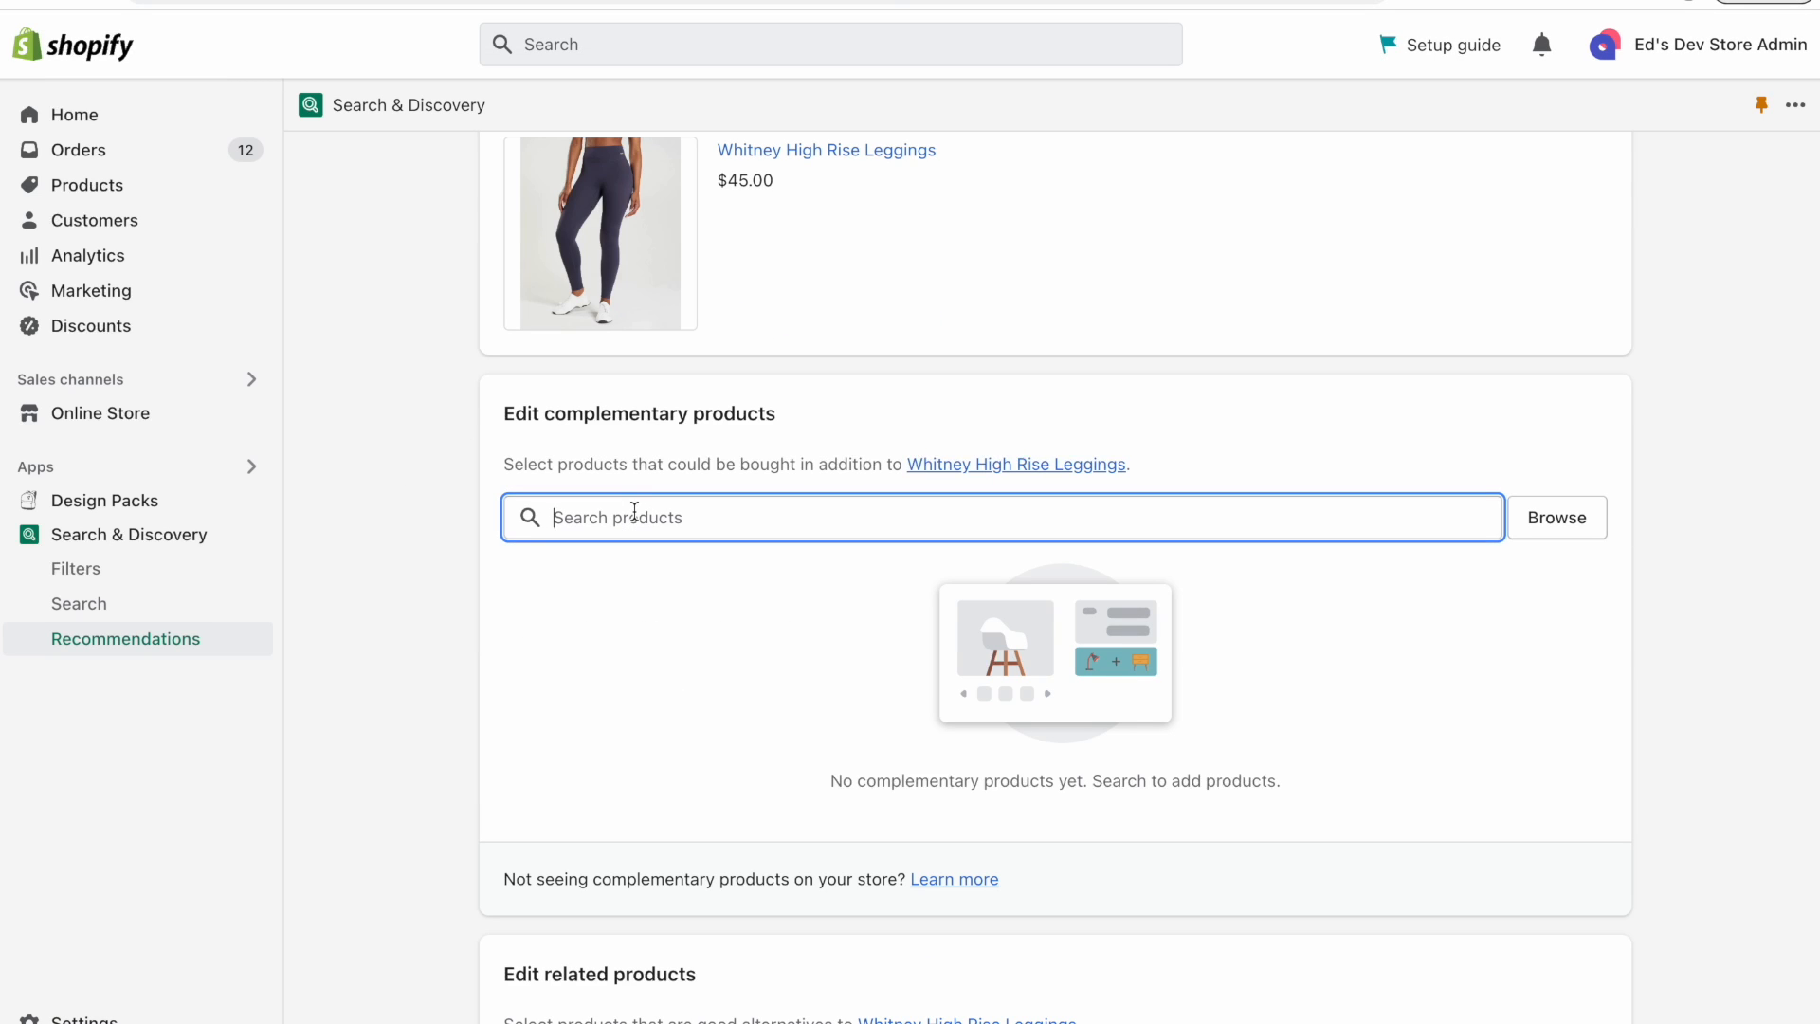
type("withney")
key("BackSpace")
key("BackSpace")
key("BackSpace")
key("BackSpace")
key("BackSpace")
key("BackSpace")
type("ho")
key("BackSpace")
type("itney")
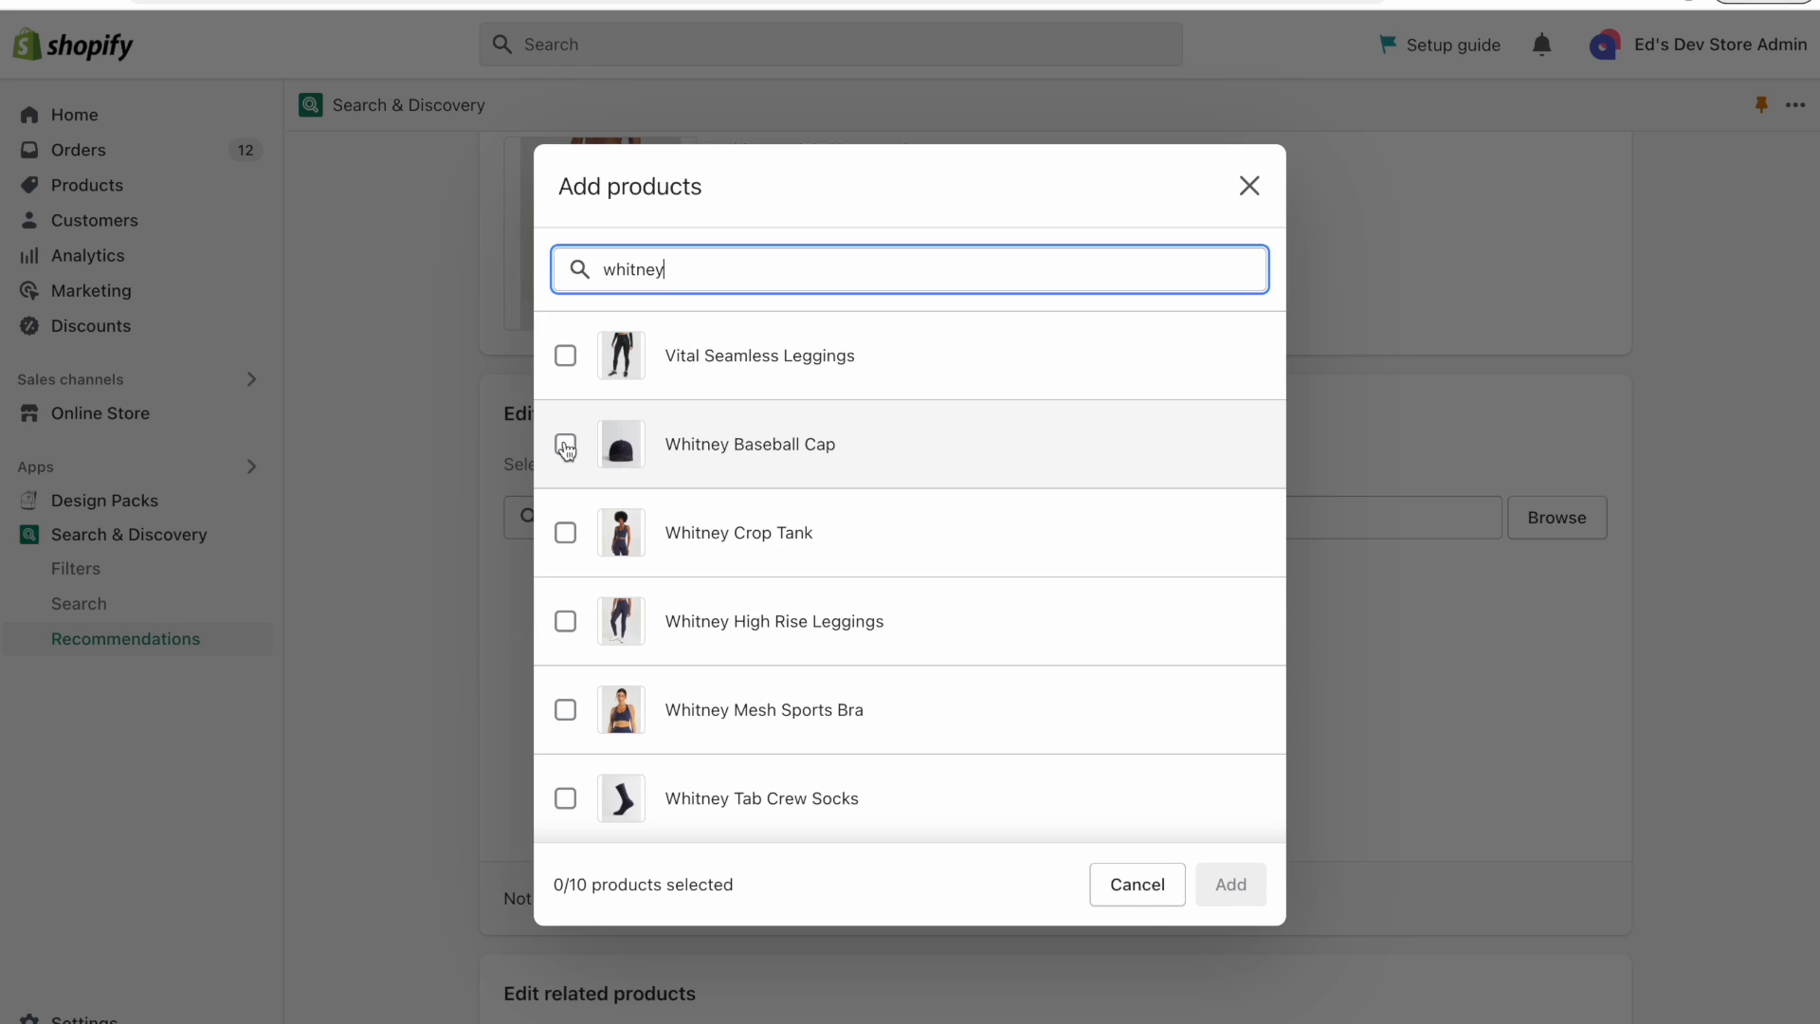
left_click(565, 446)
left_click(565, 532)
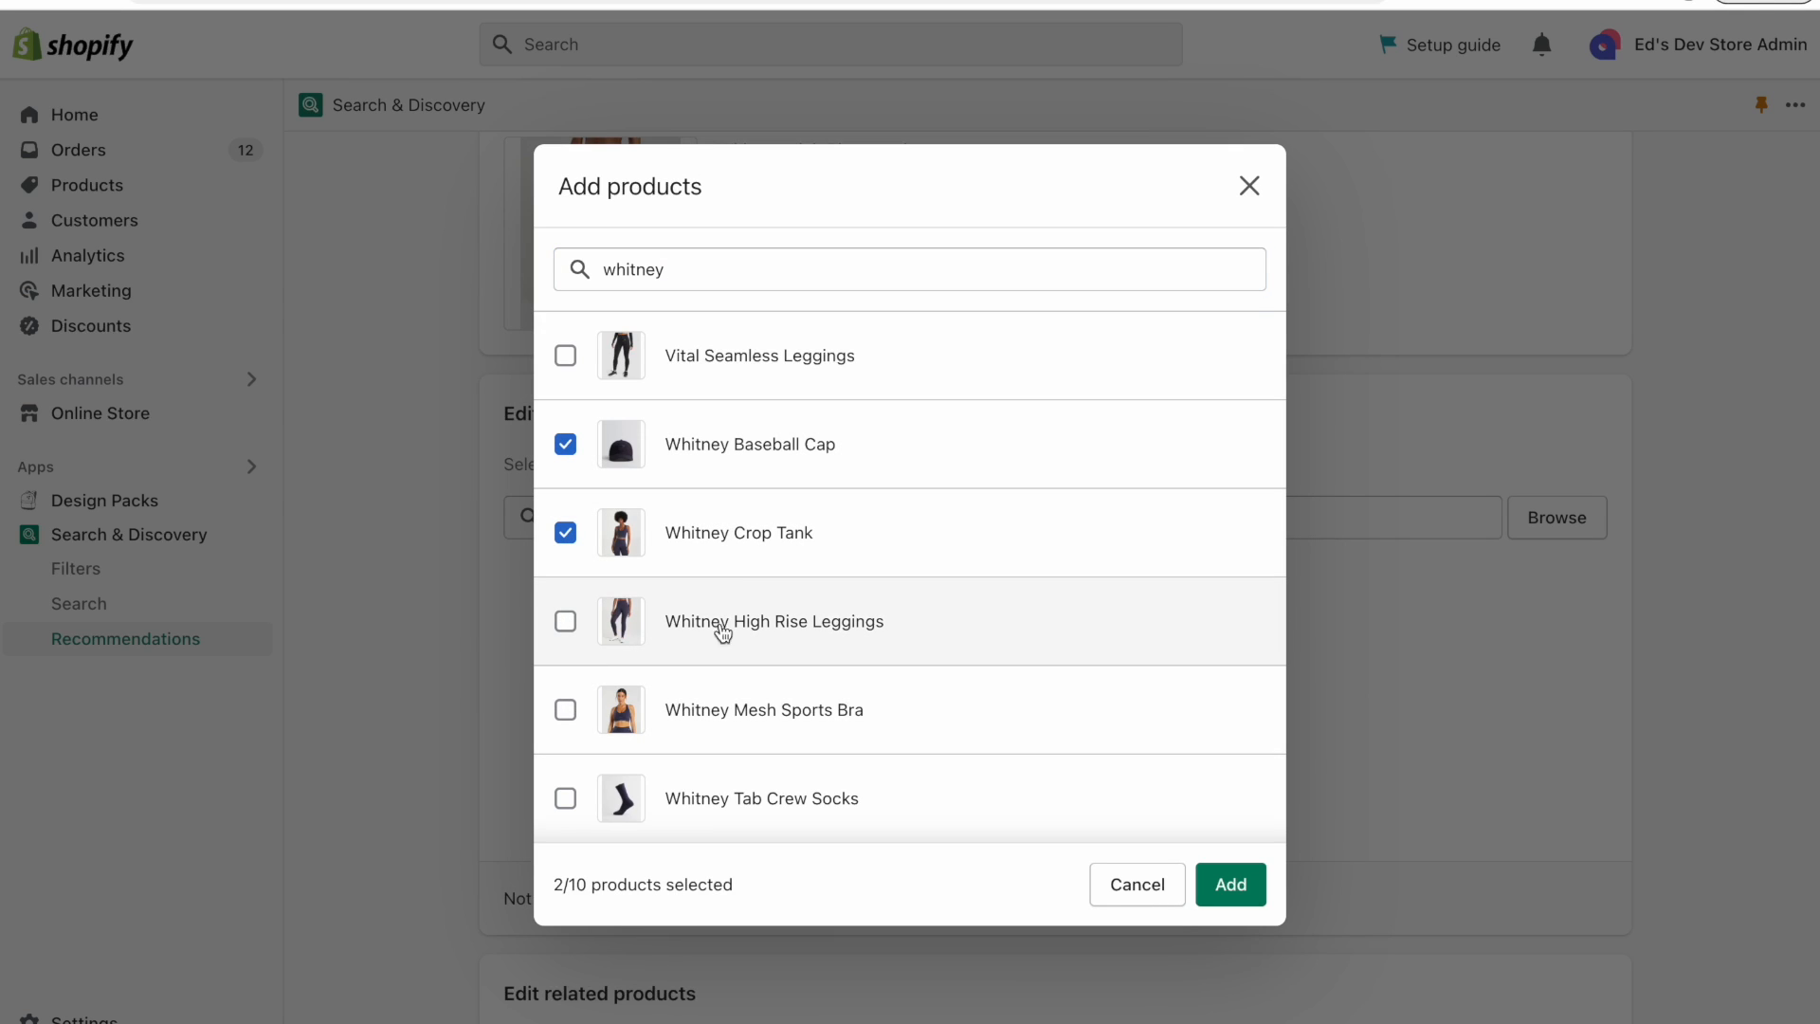
left_click(565, 709)
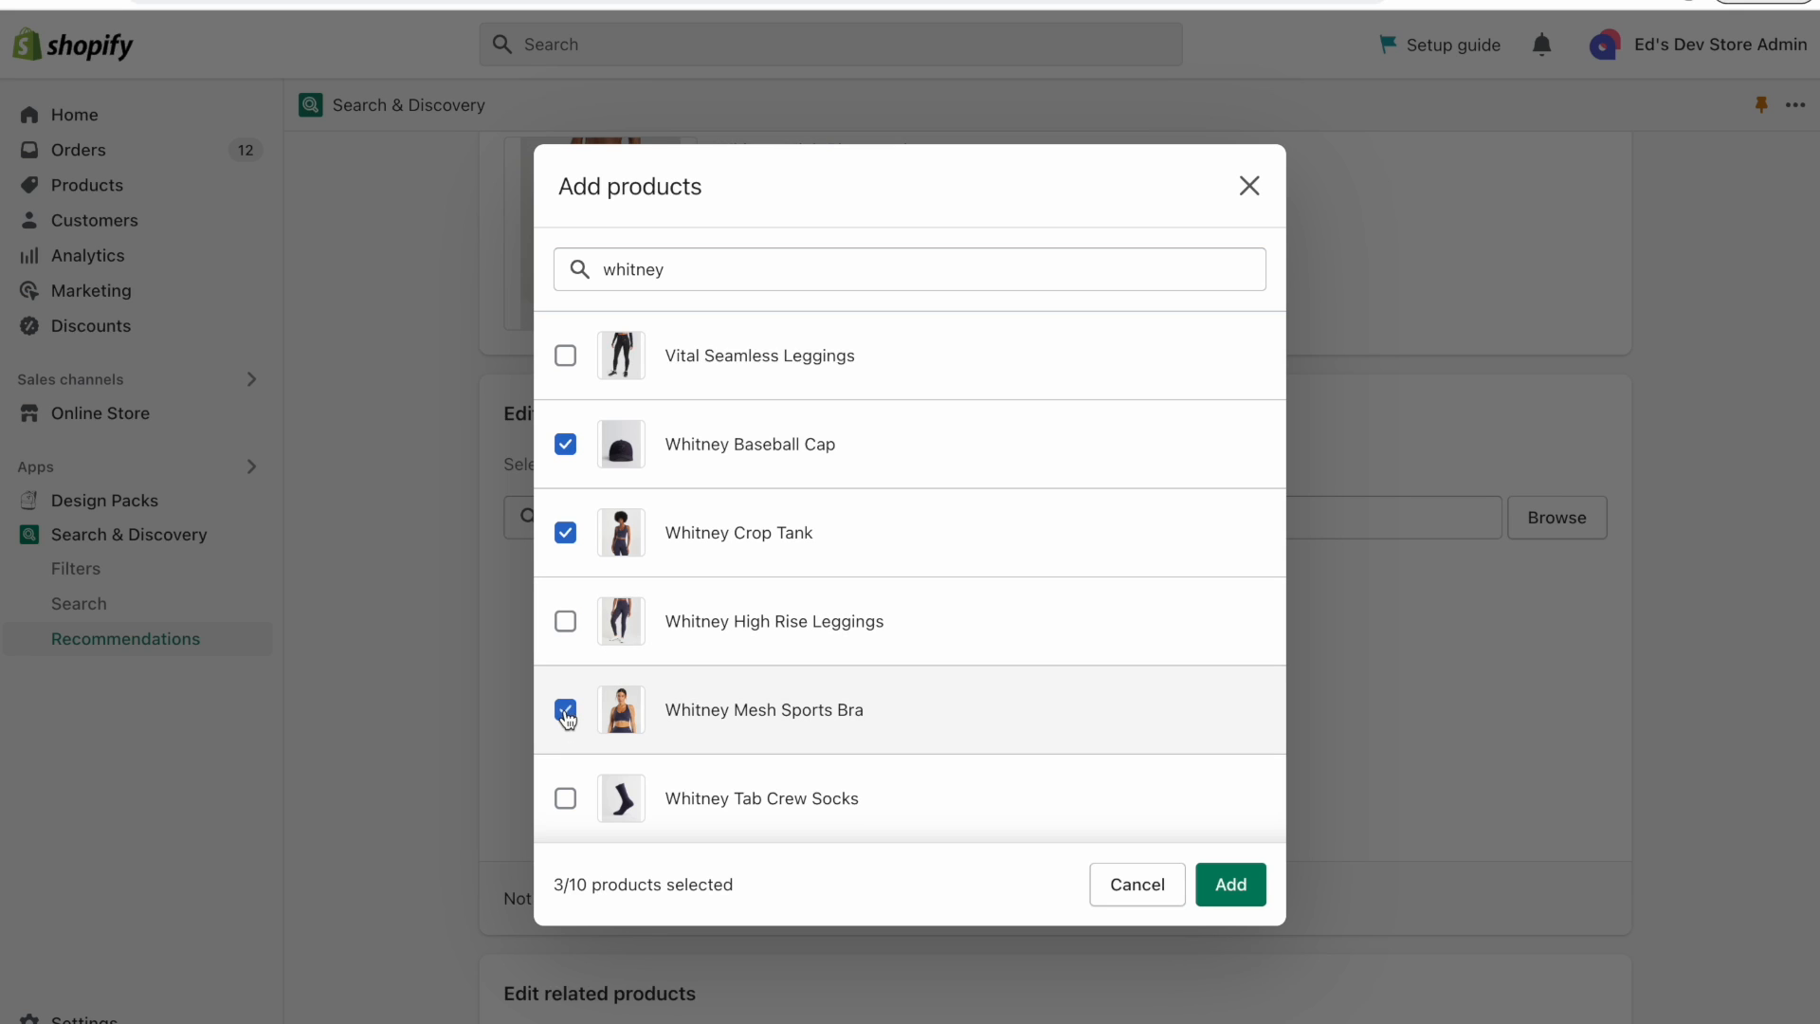
left_click(565, 801)
left_click(1231, 891)
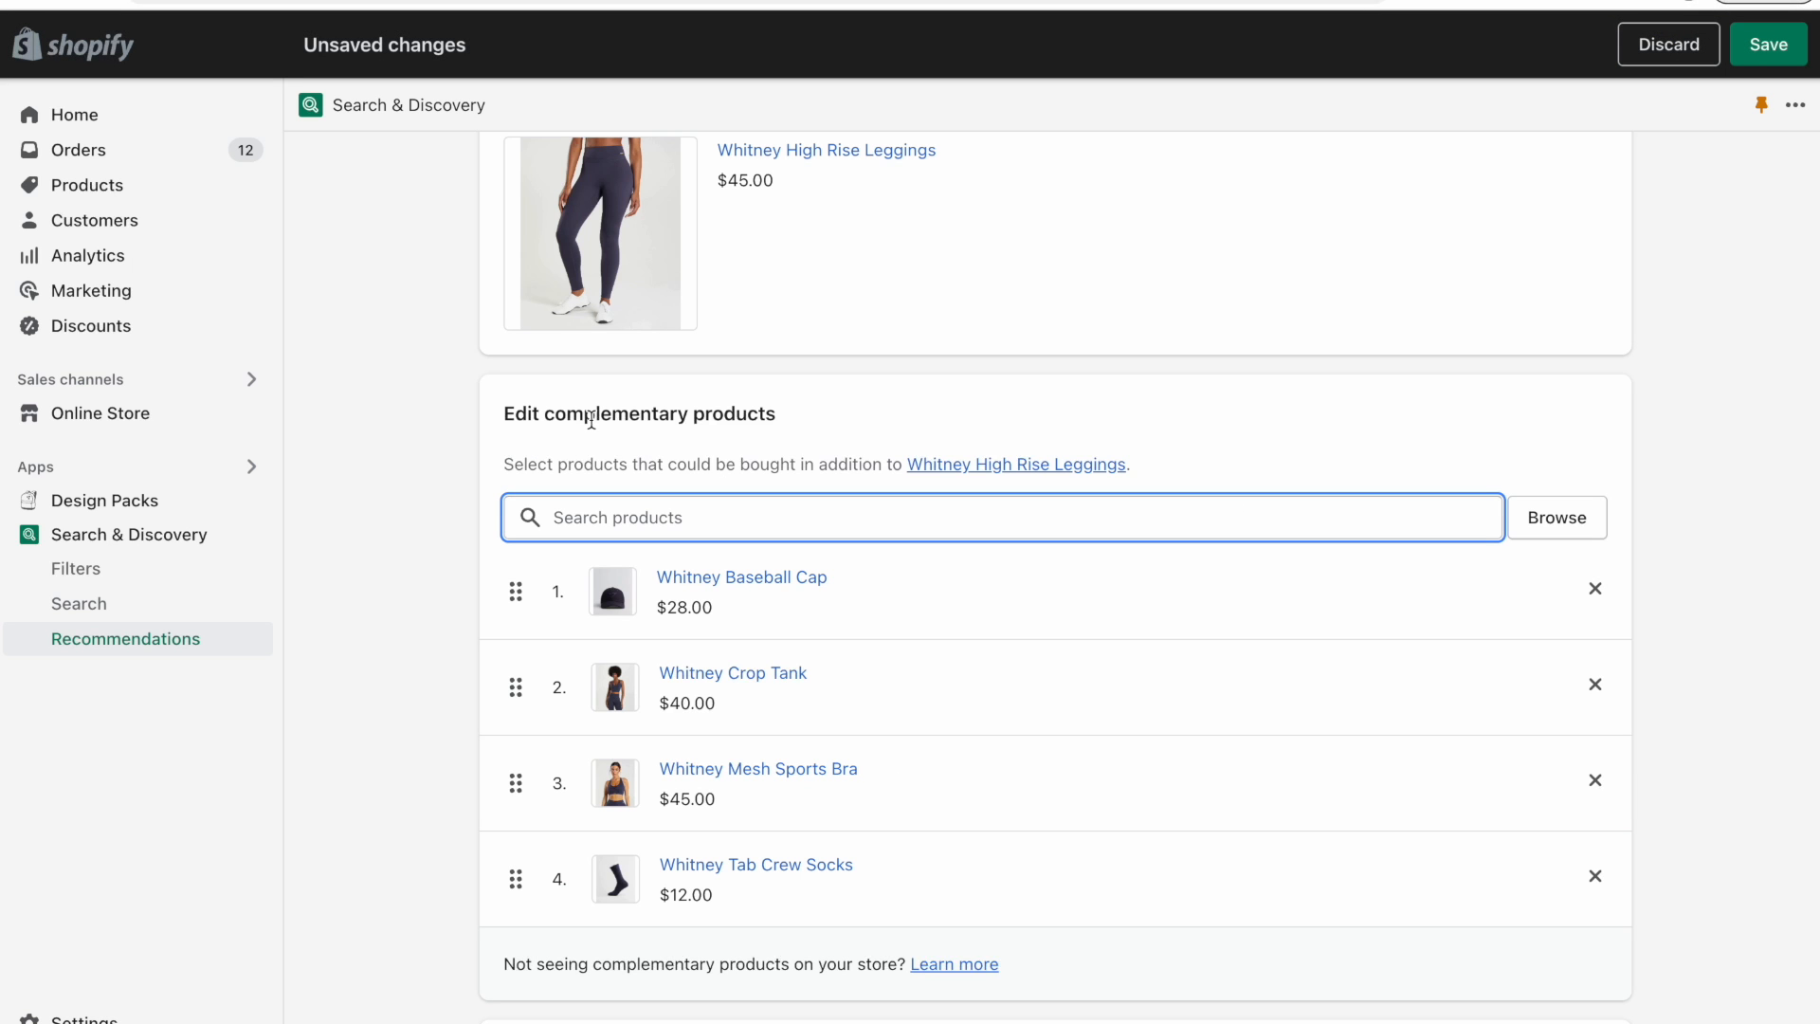
left_click(1769, 44)
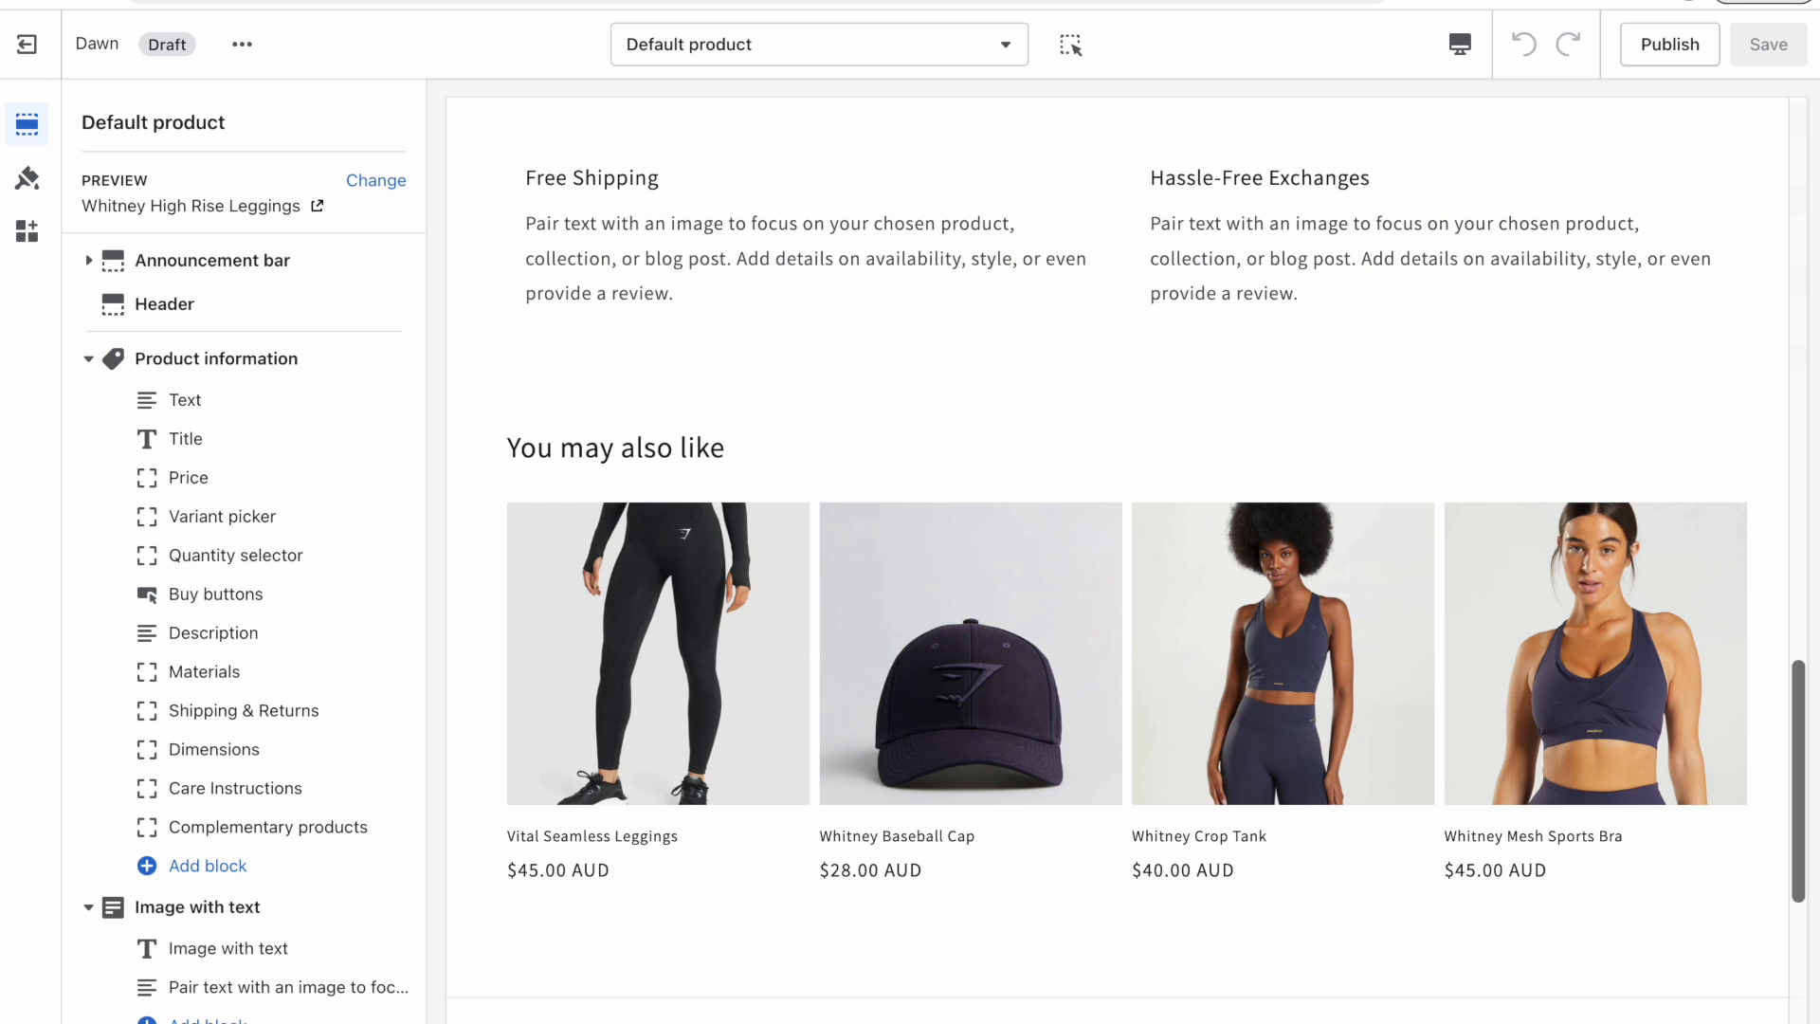
Remove the Complementary products block and add it back to the Product information section in the theme editor.
left_click(256, 827)
left_click(159, 1015)
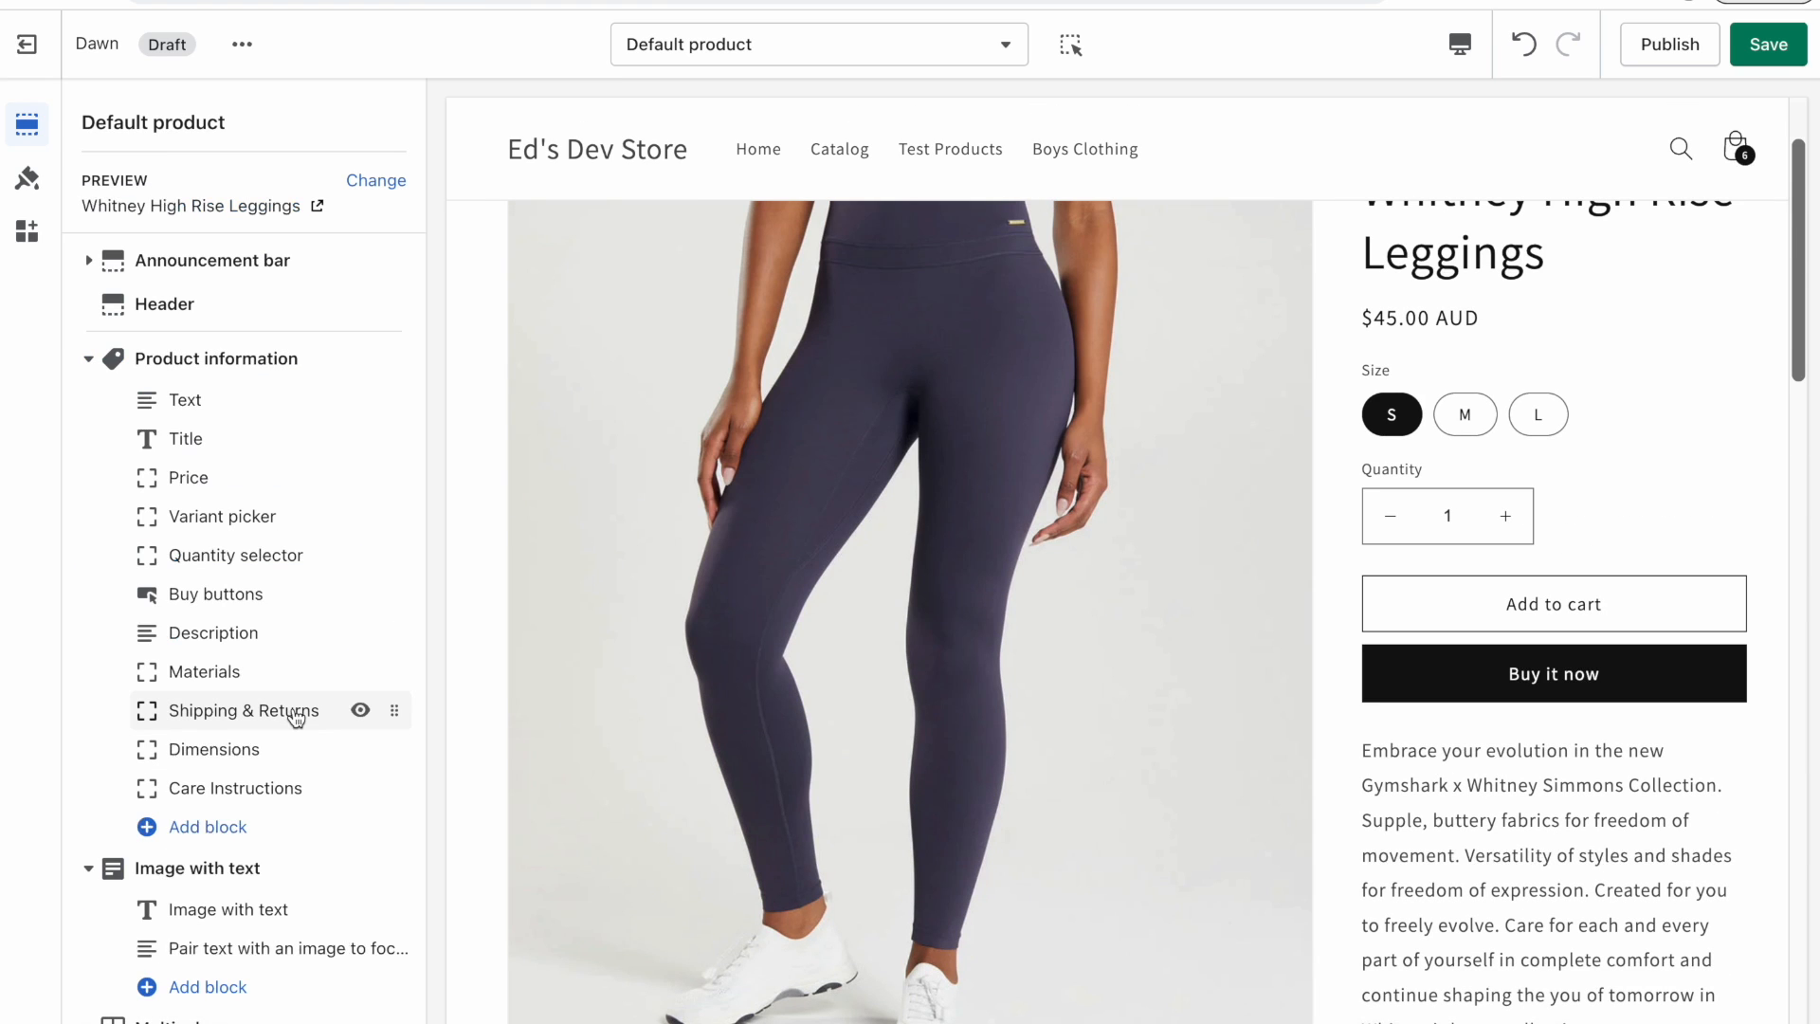
scroll(237, 740, "down", 1)
left_click(199, 760)
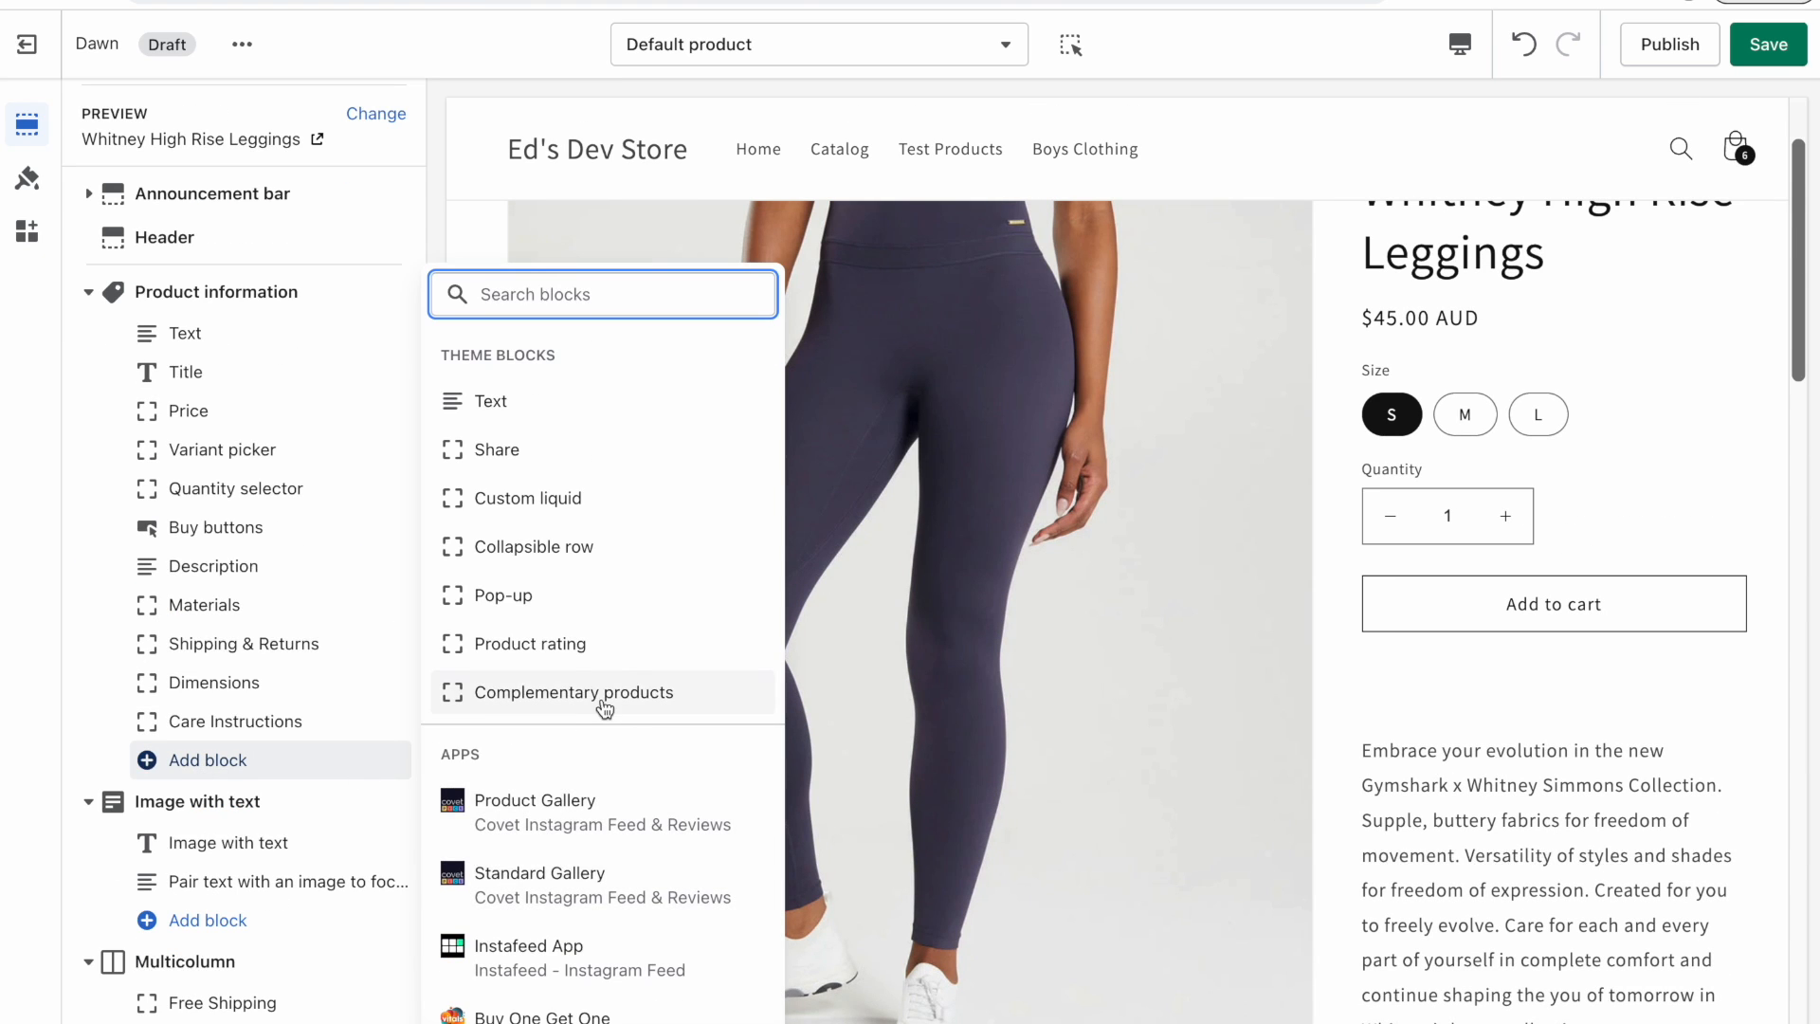
left_click(603, 705)
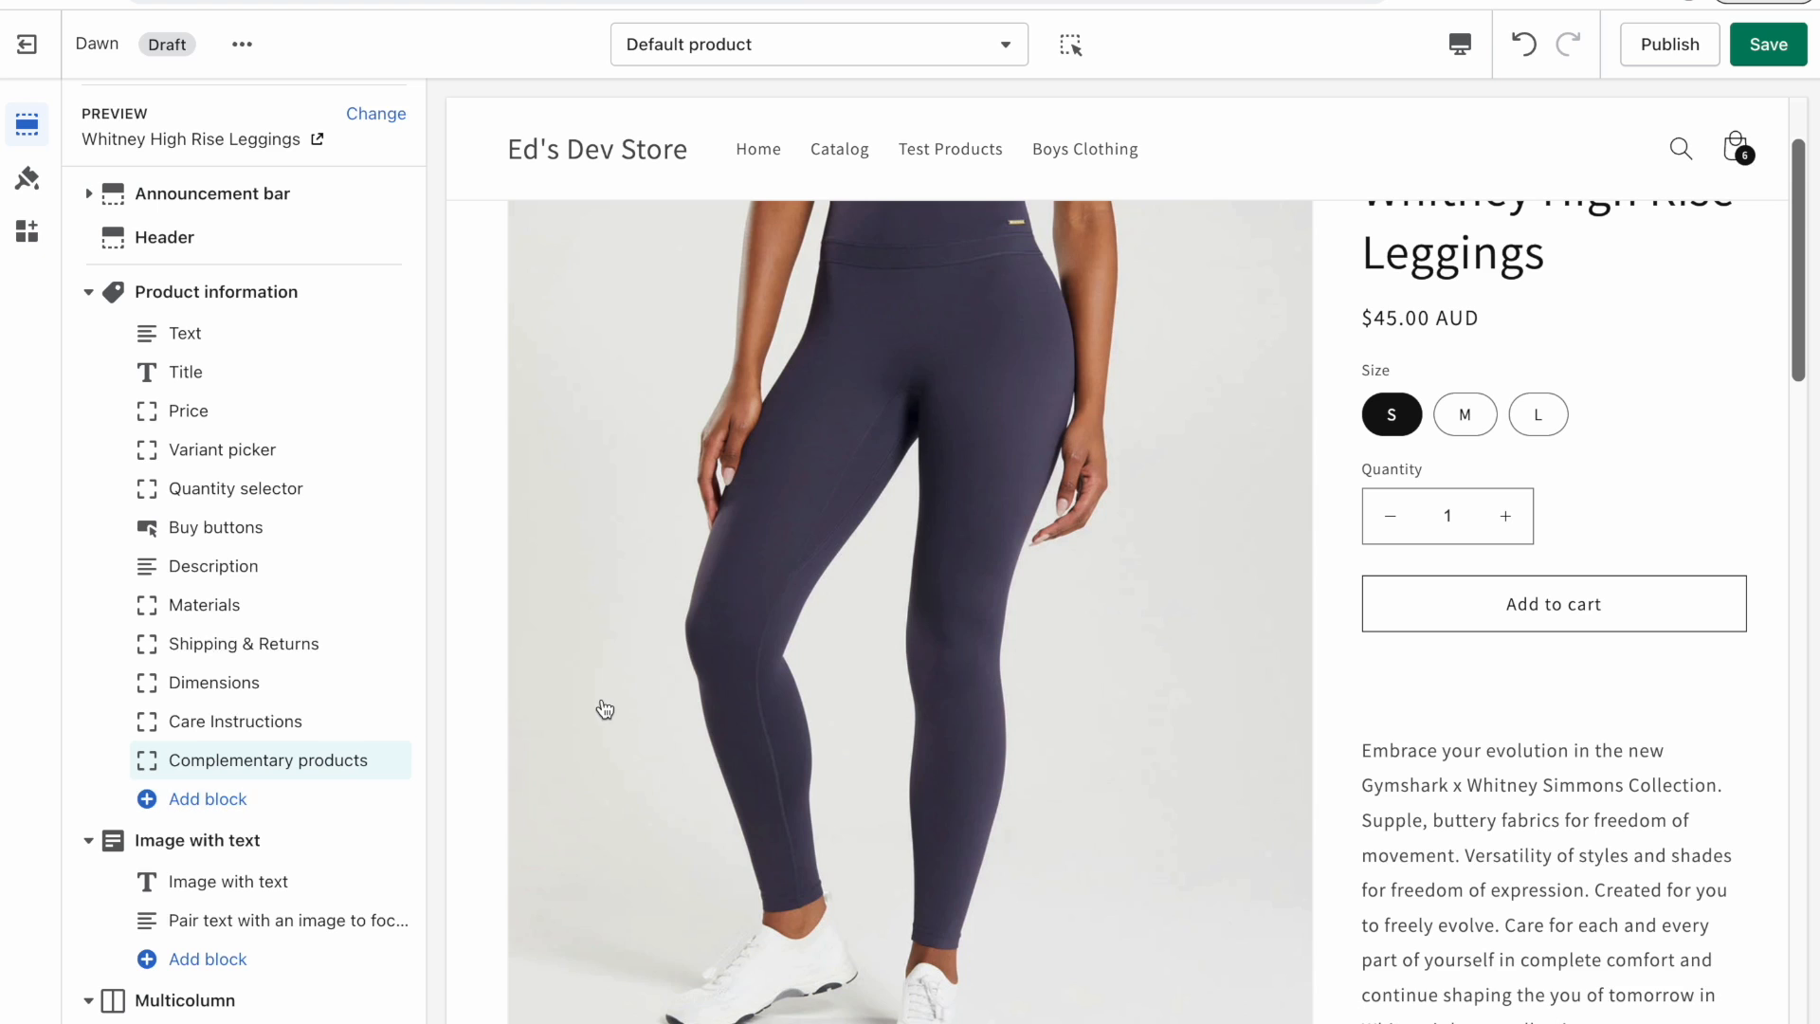
left_click(256, 770)
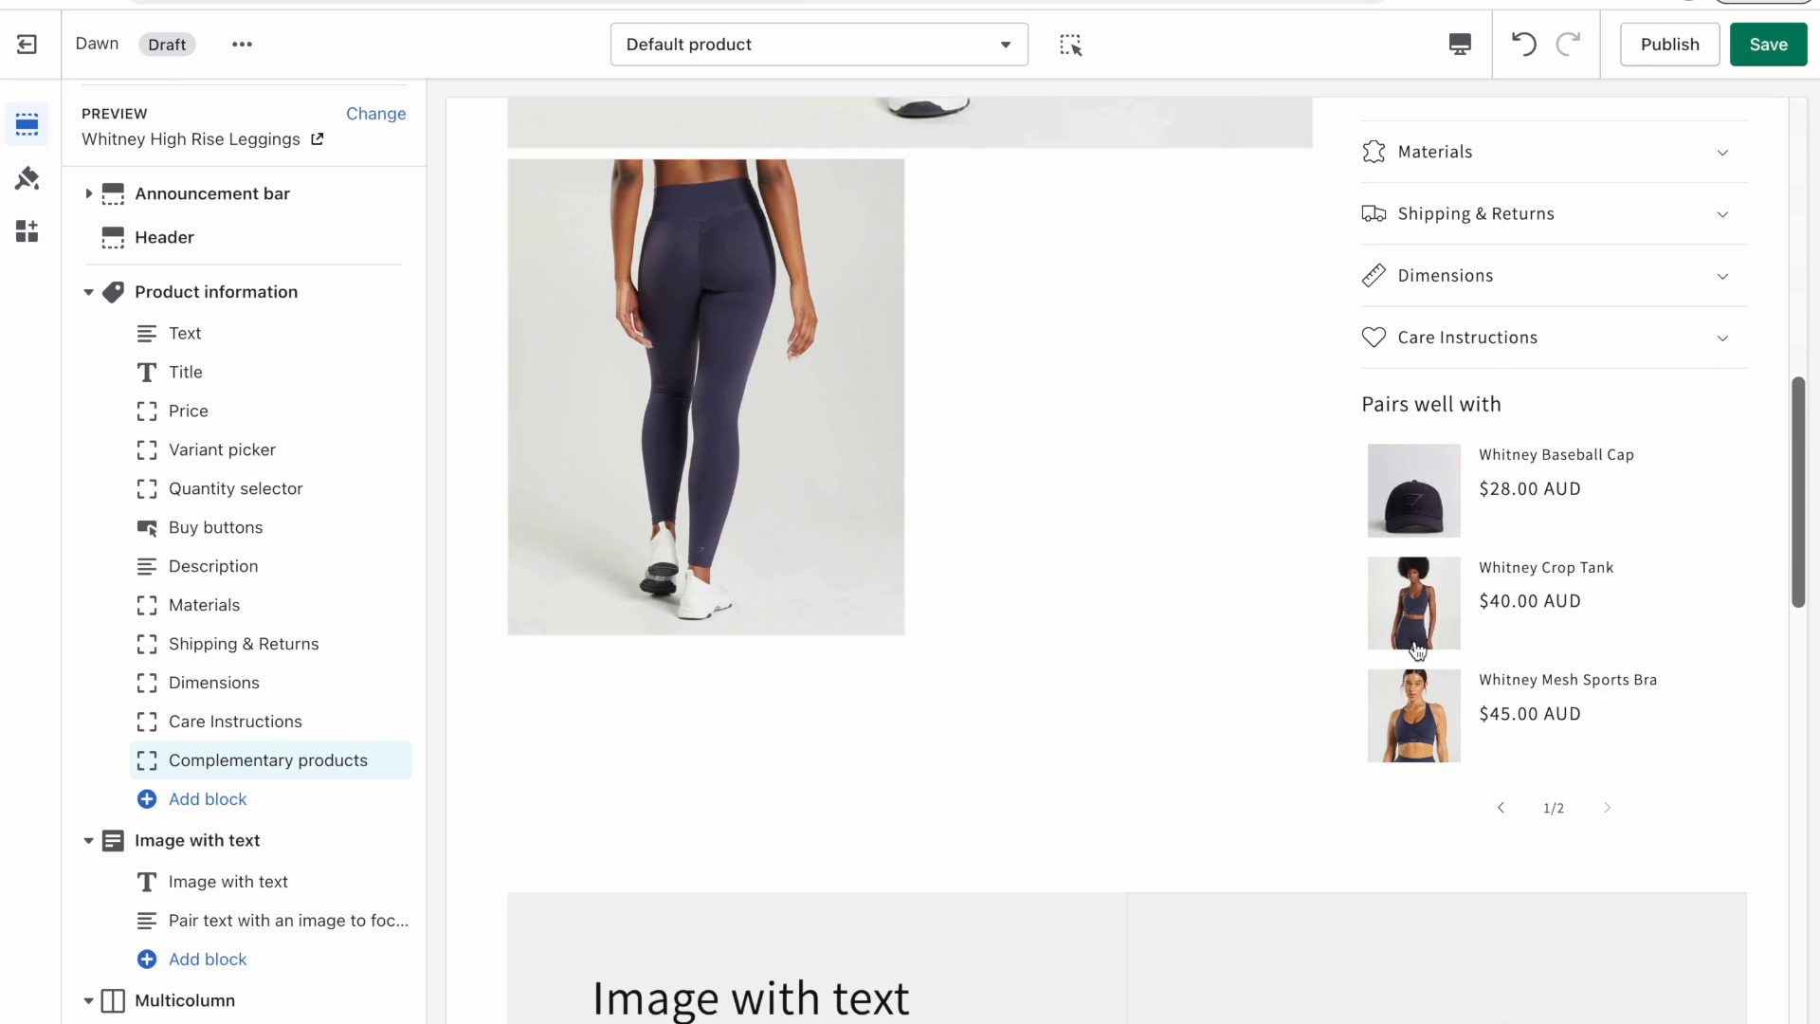
Expand the complementary products row in the preview and set the block's heading to "Frequently bought with".
left_click(228, 763)
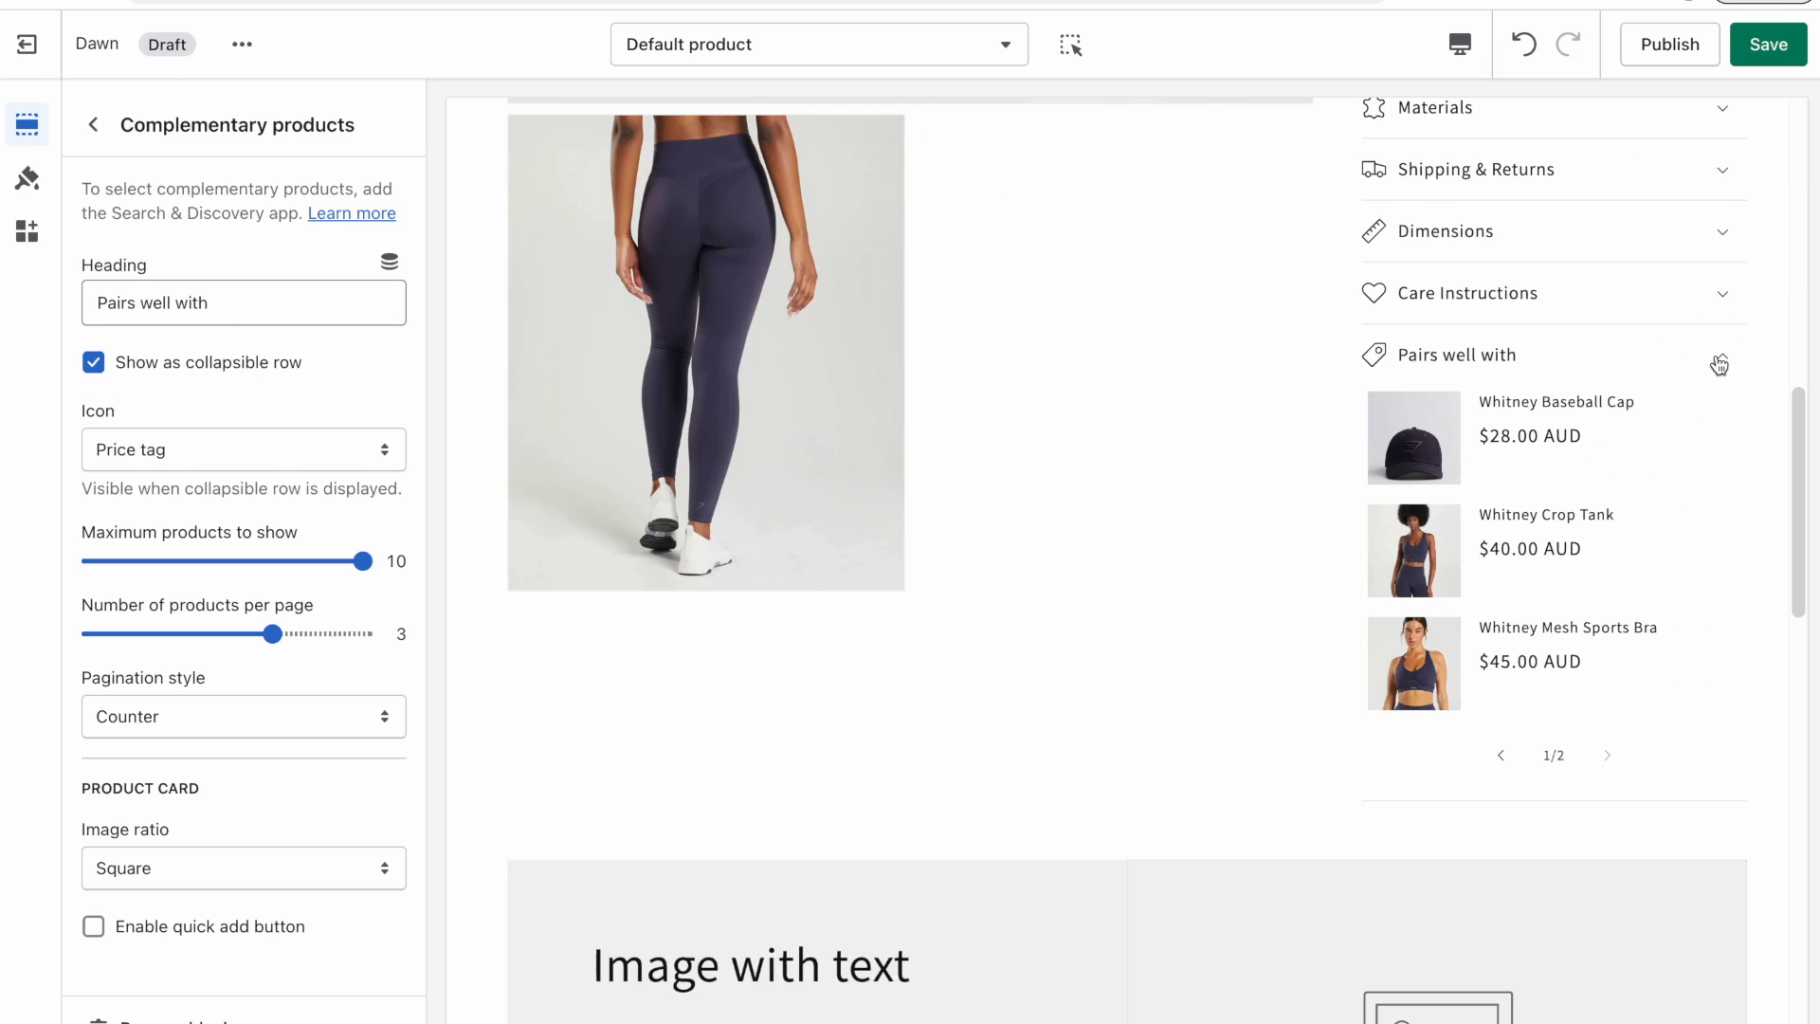
left_click(1718, 365)
left_click(1711, 588)
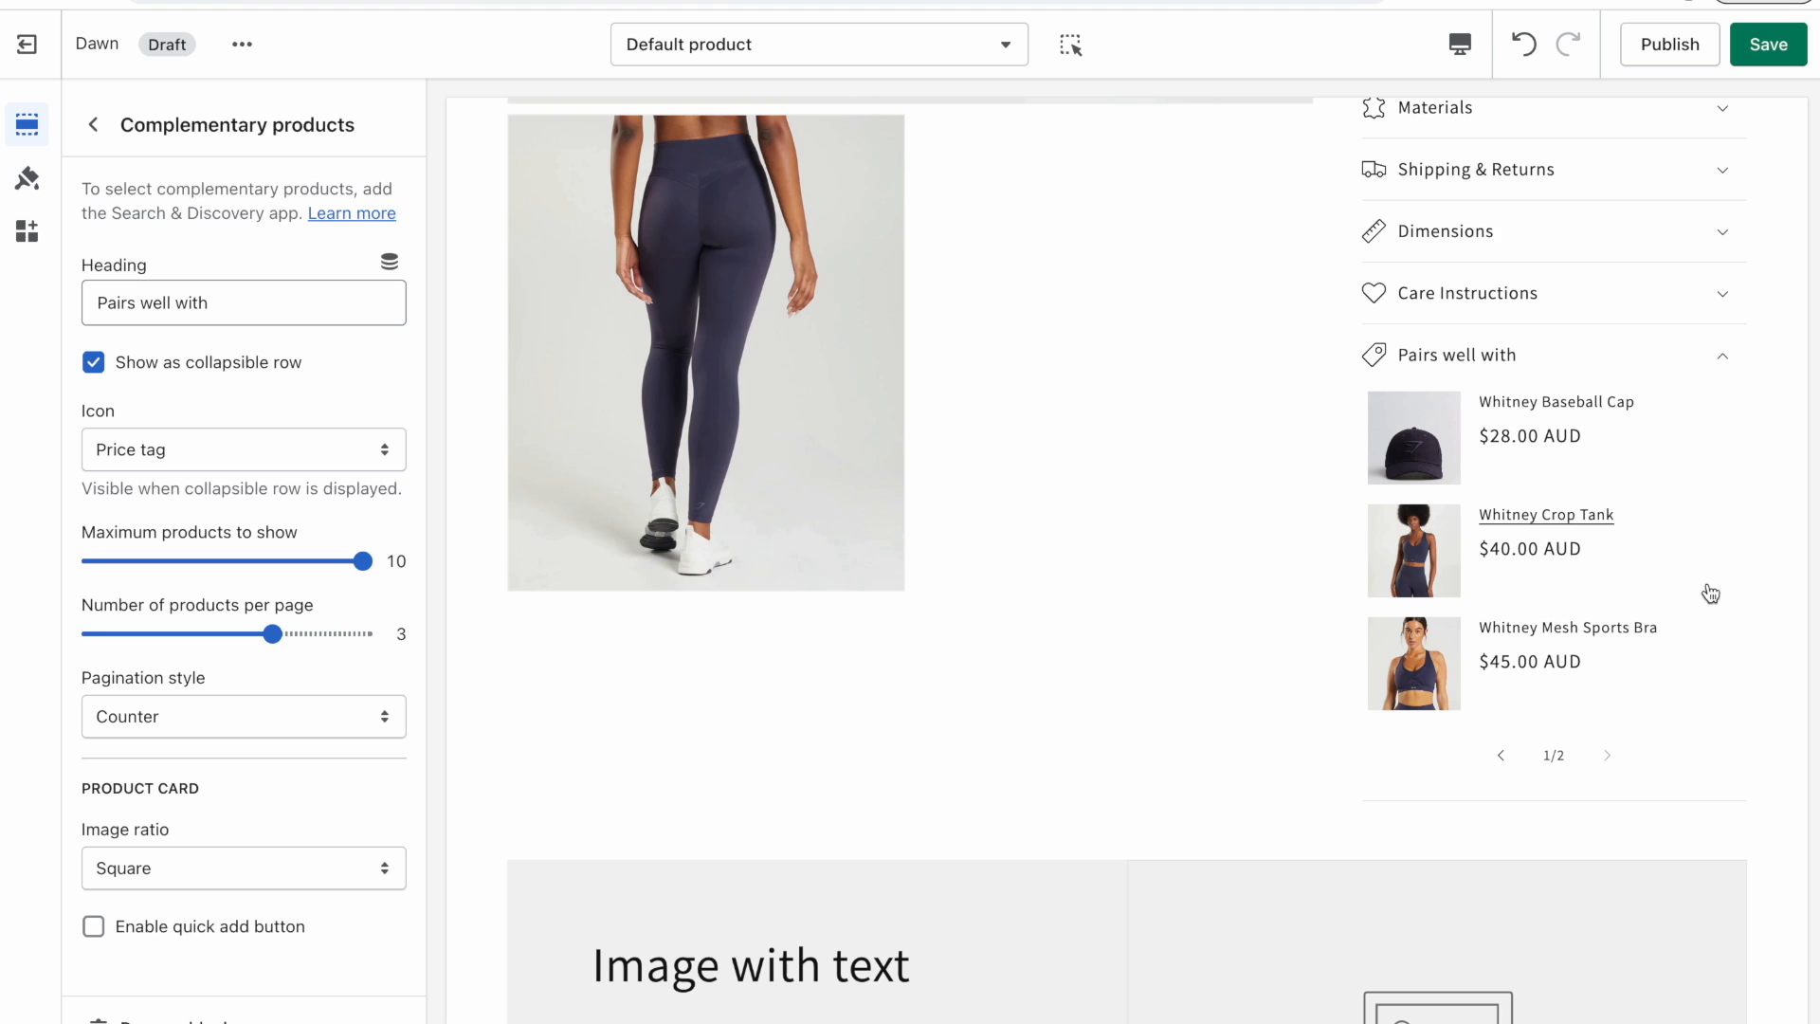
left_click(309, 306)
key("ctrl+a")
type("F")
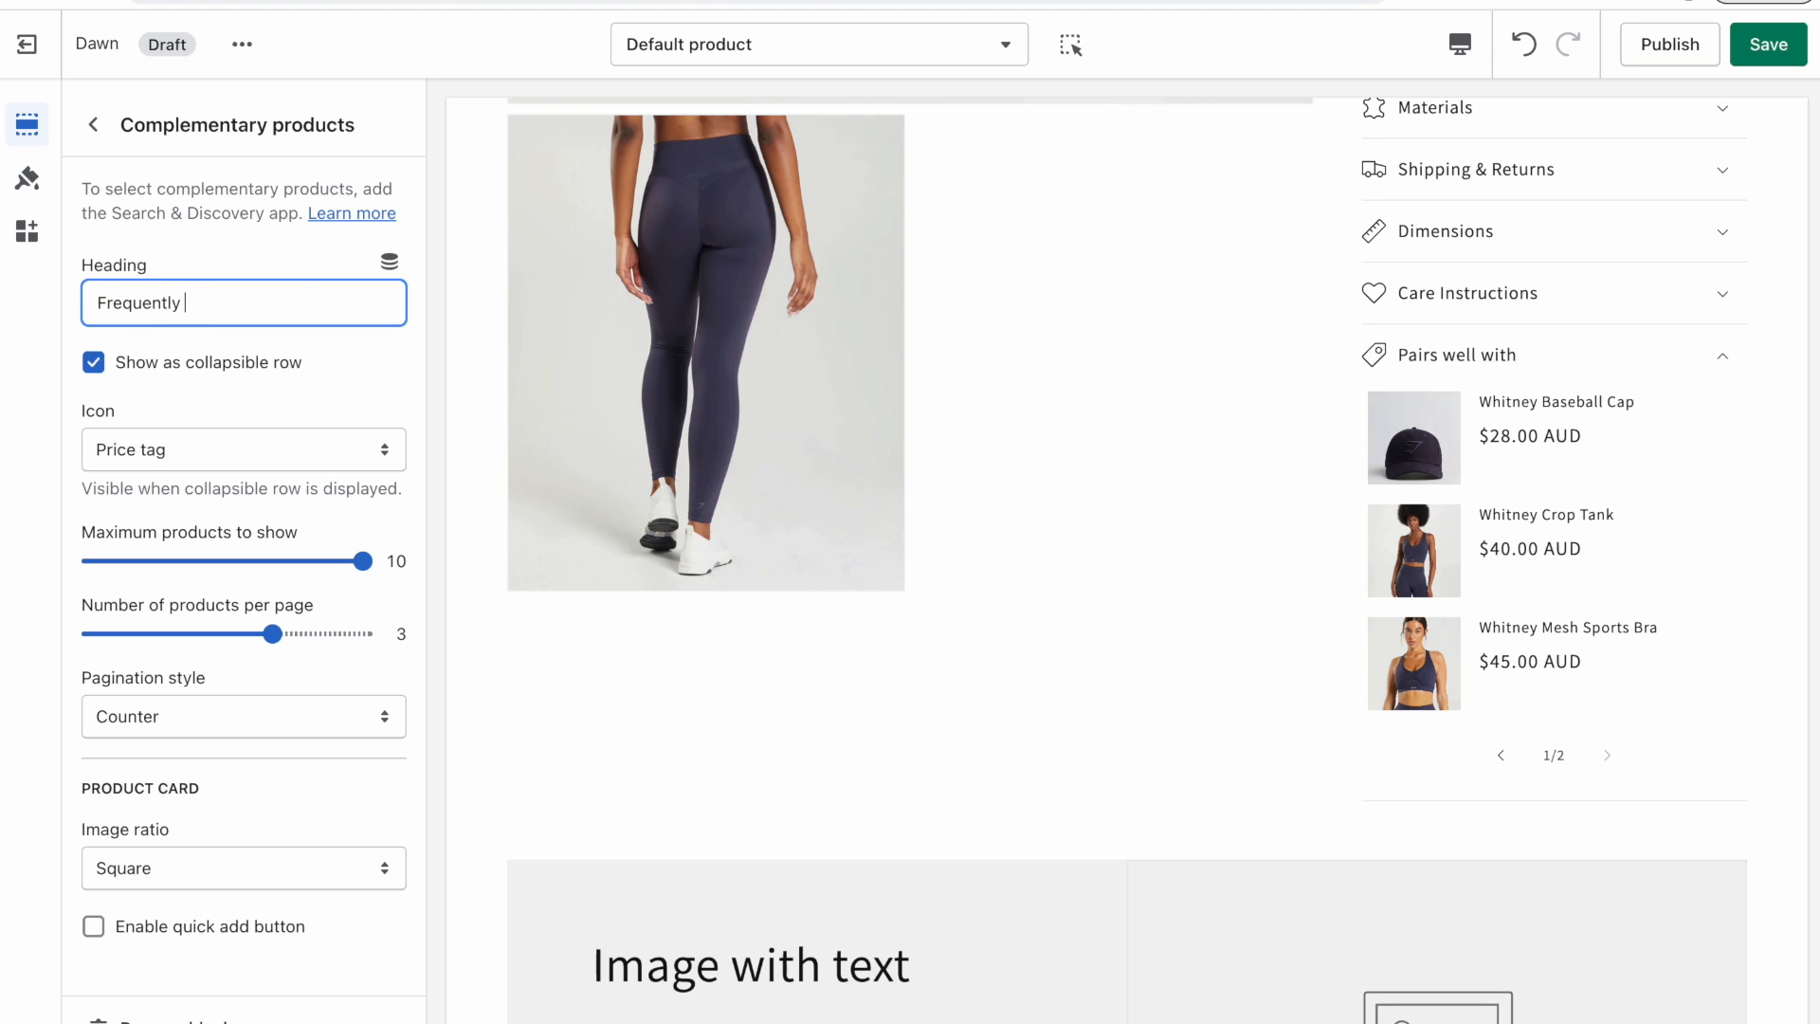
type("requently bought w")
type("ith")
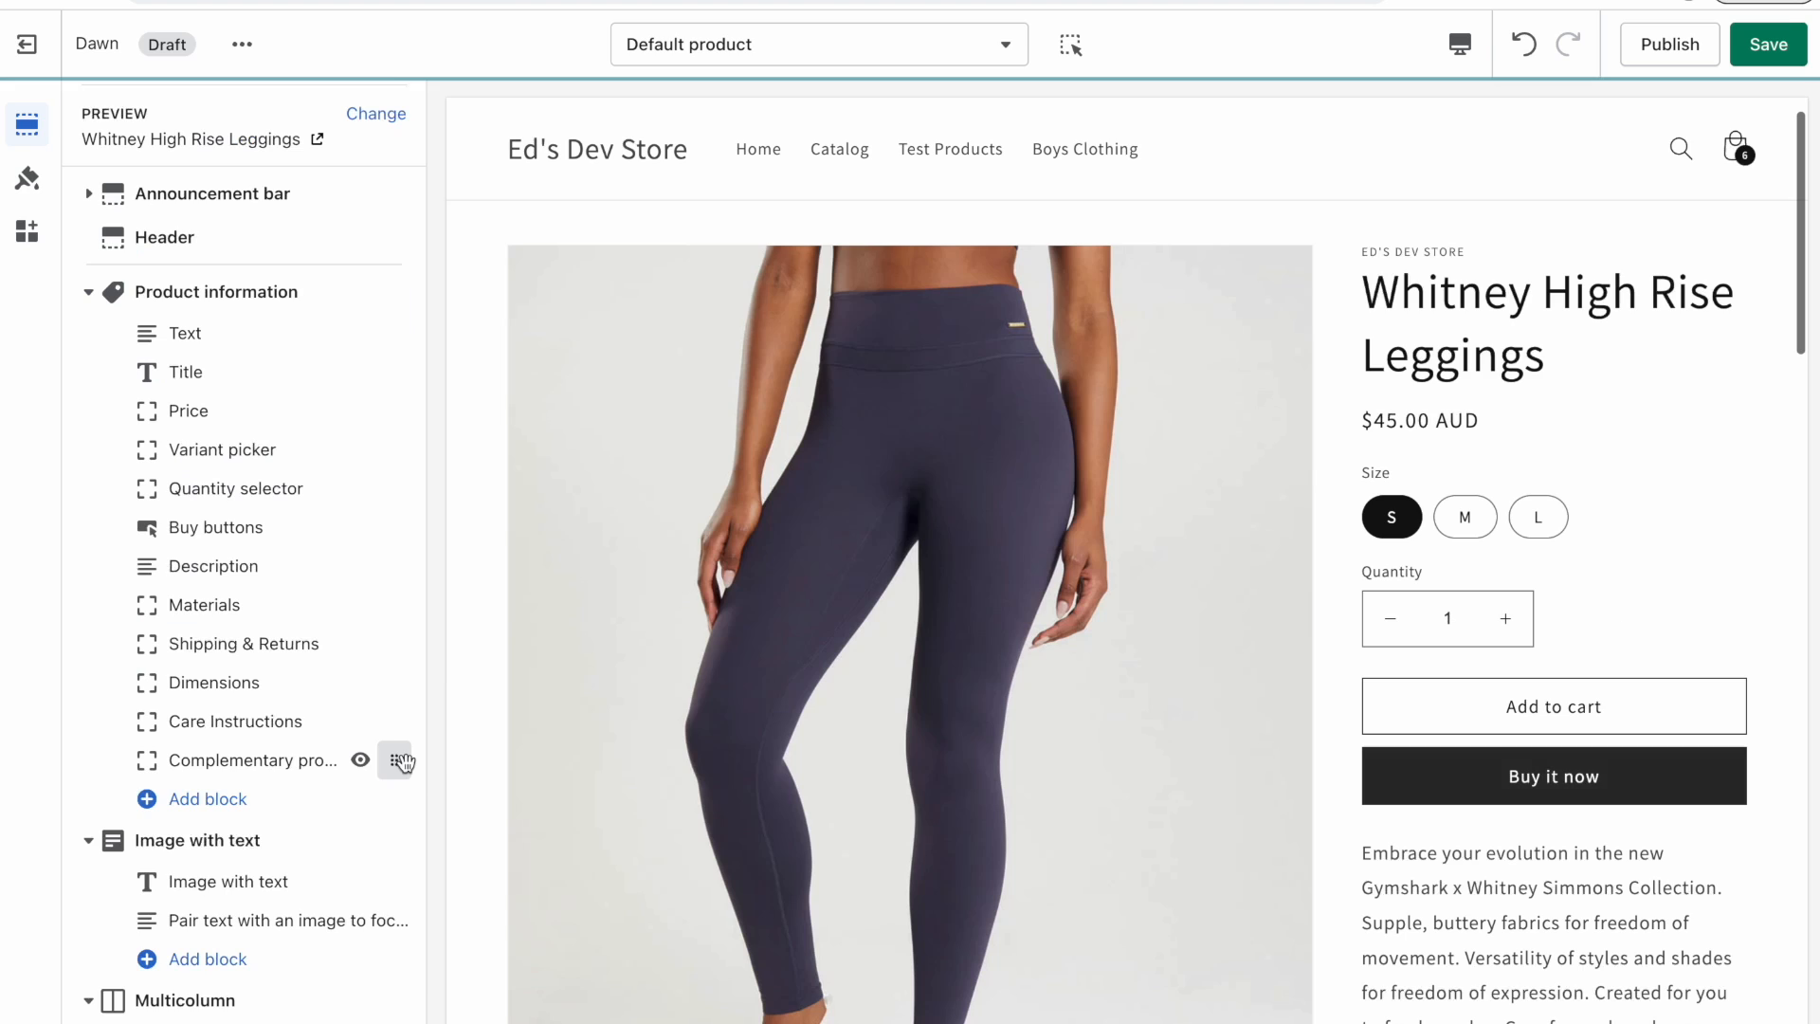
Move the Complementary products block to just after Description and enable its quick add button.
left_click_drag(394, 759, 403, 607)
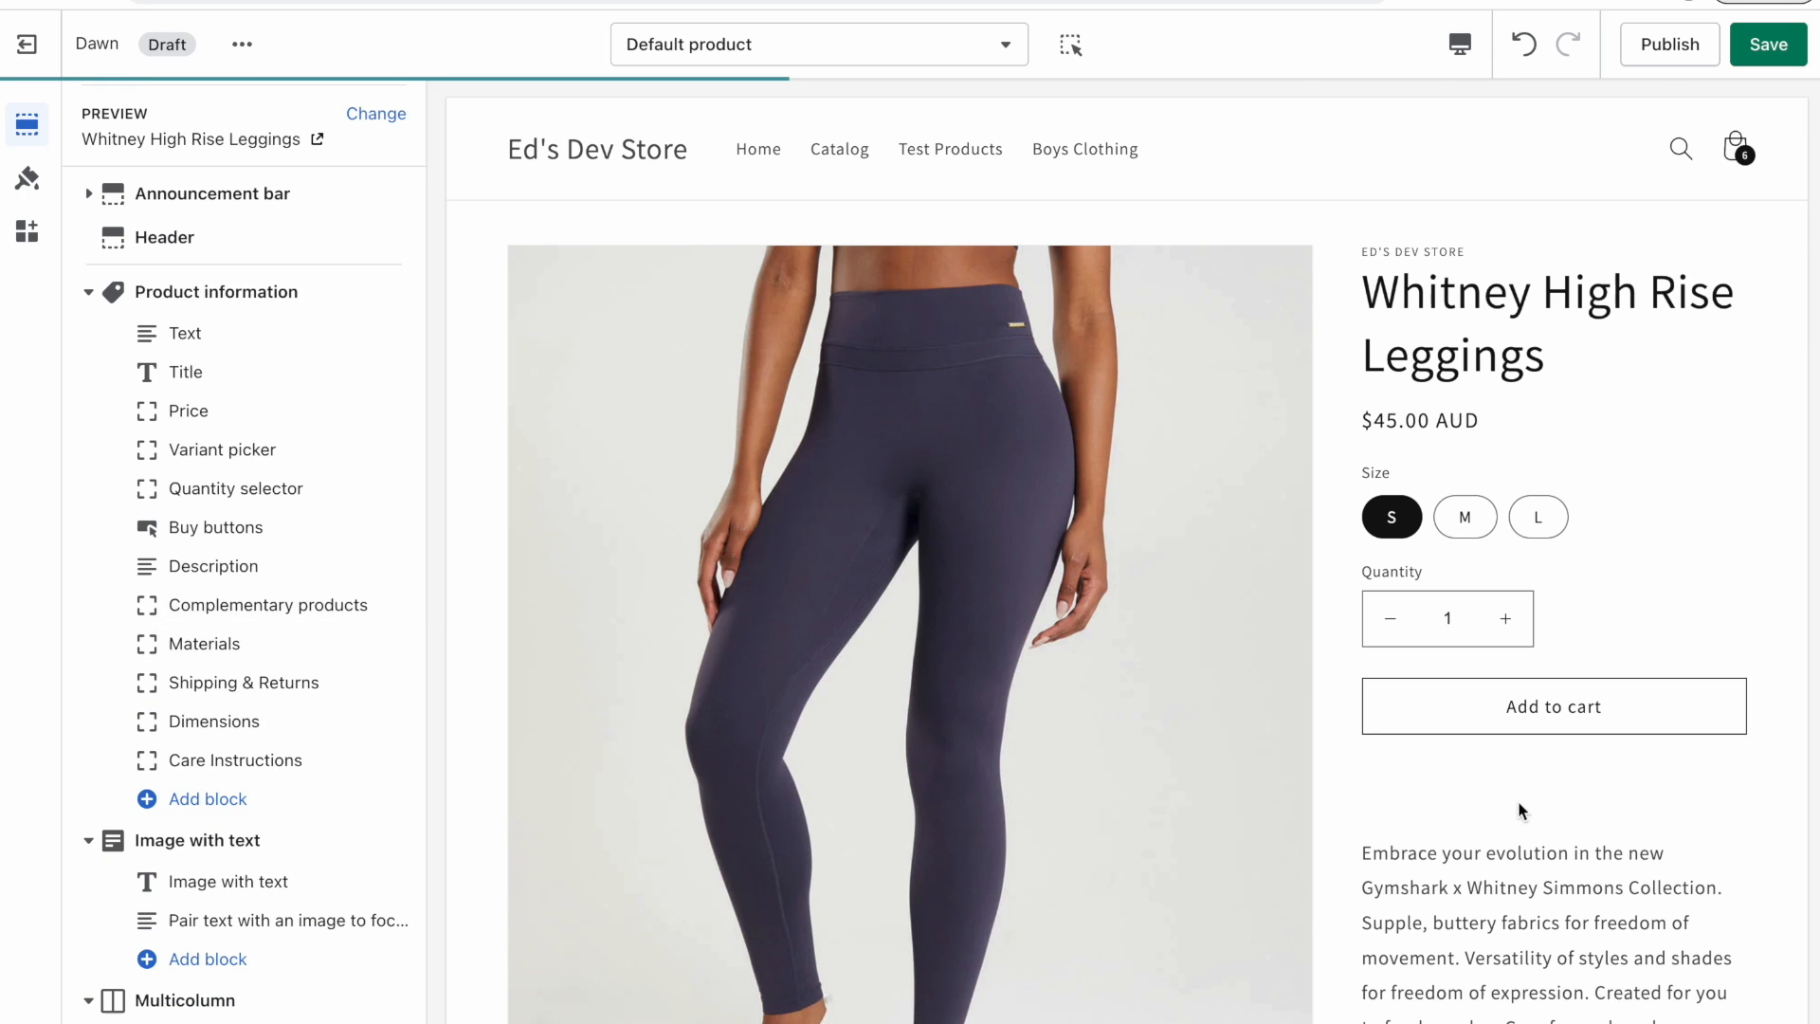
left_click(242, 604)
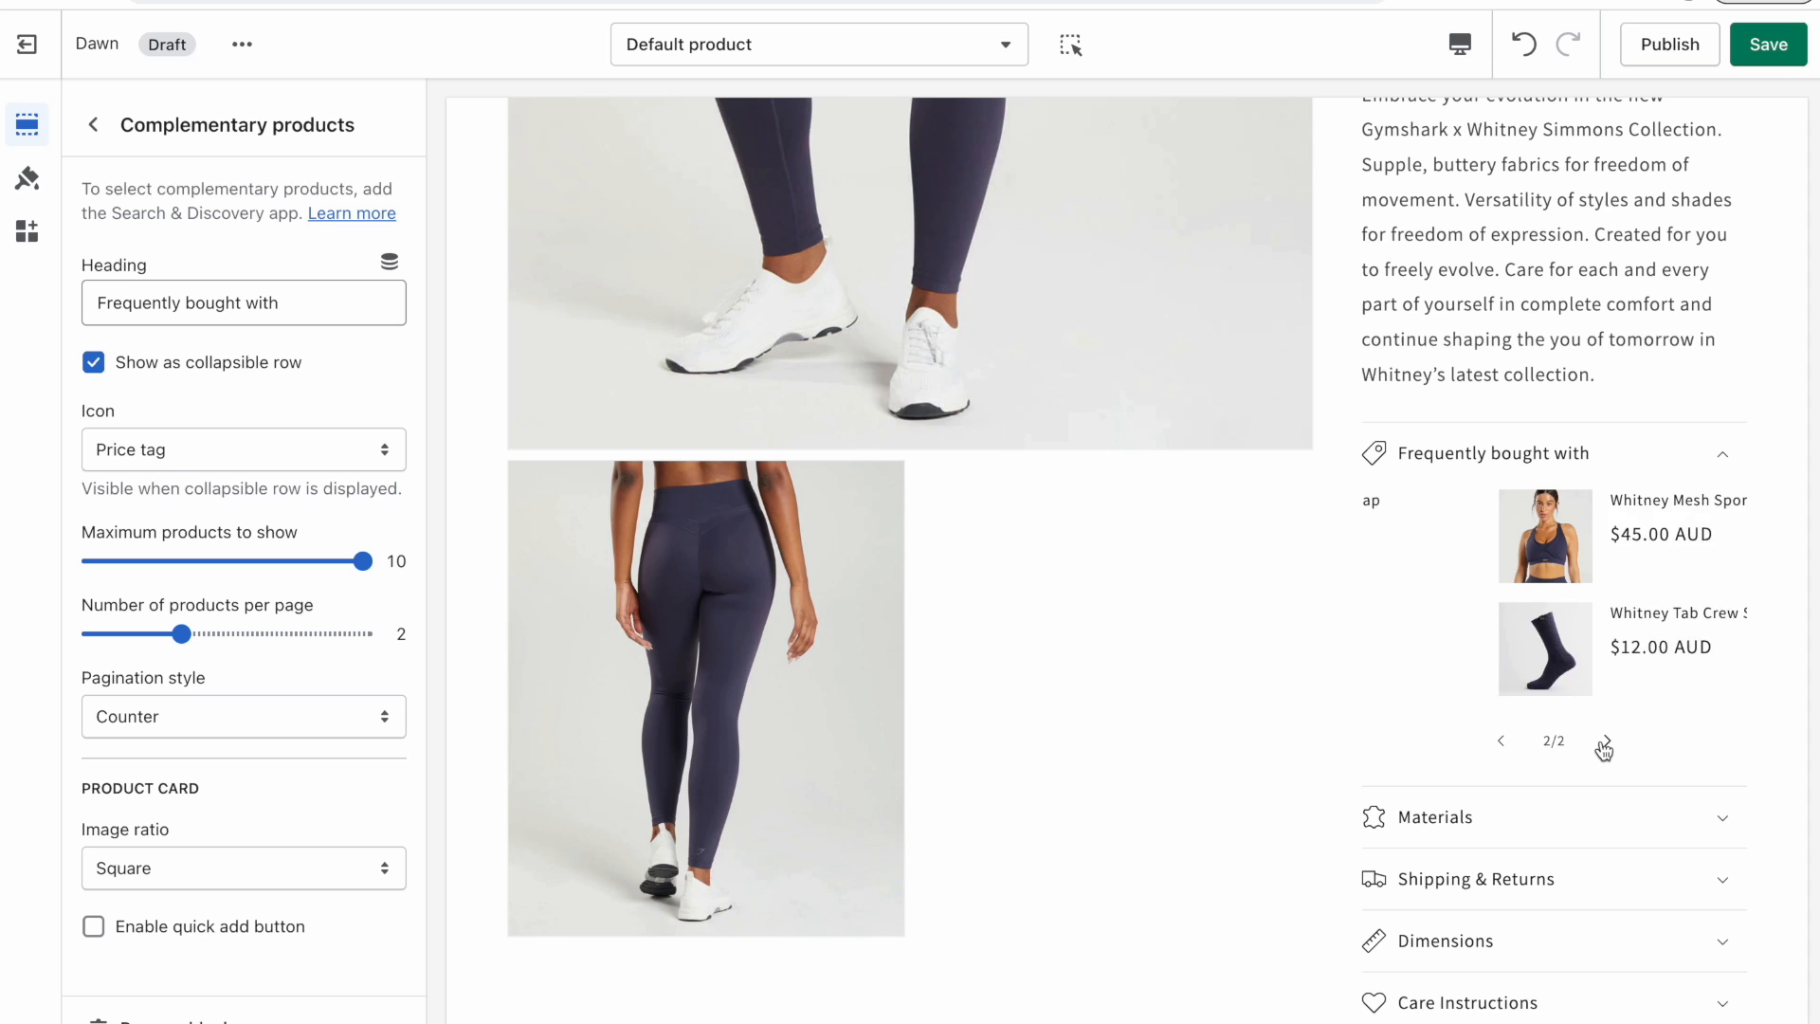
left_click(93, 926)
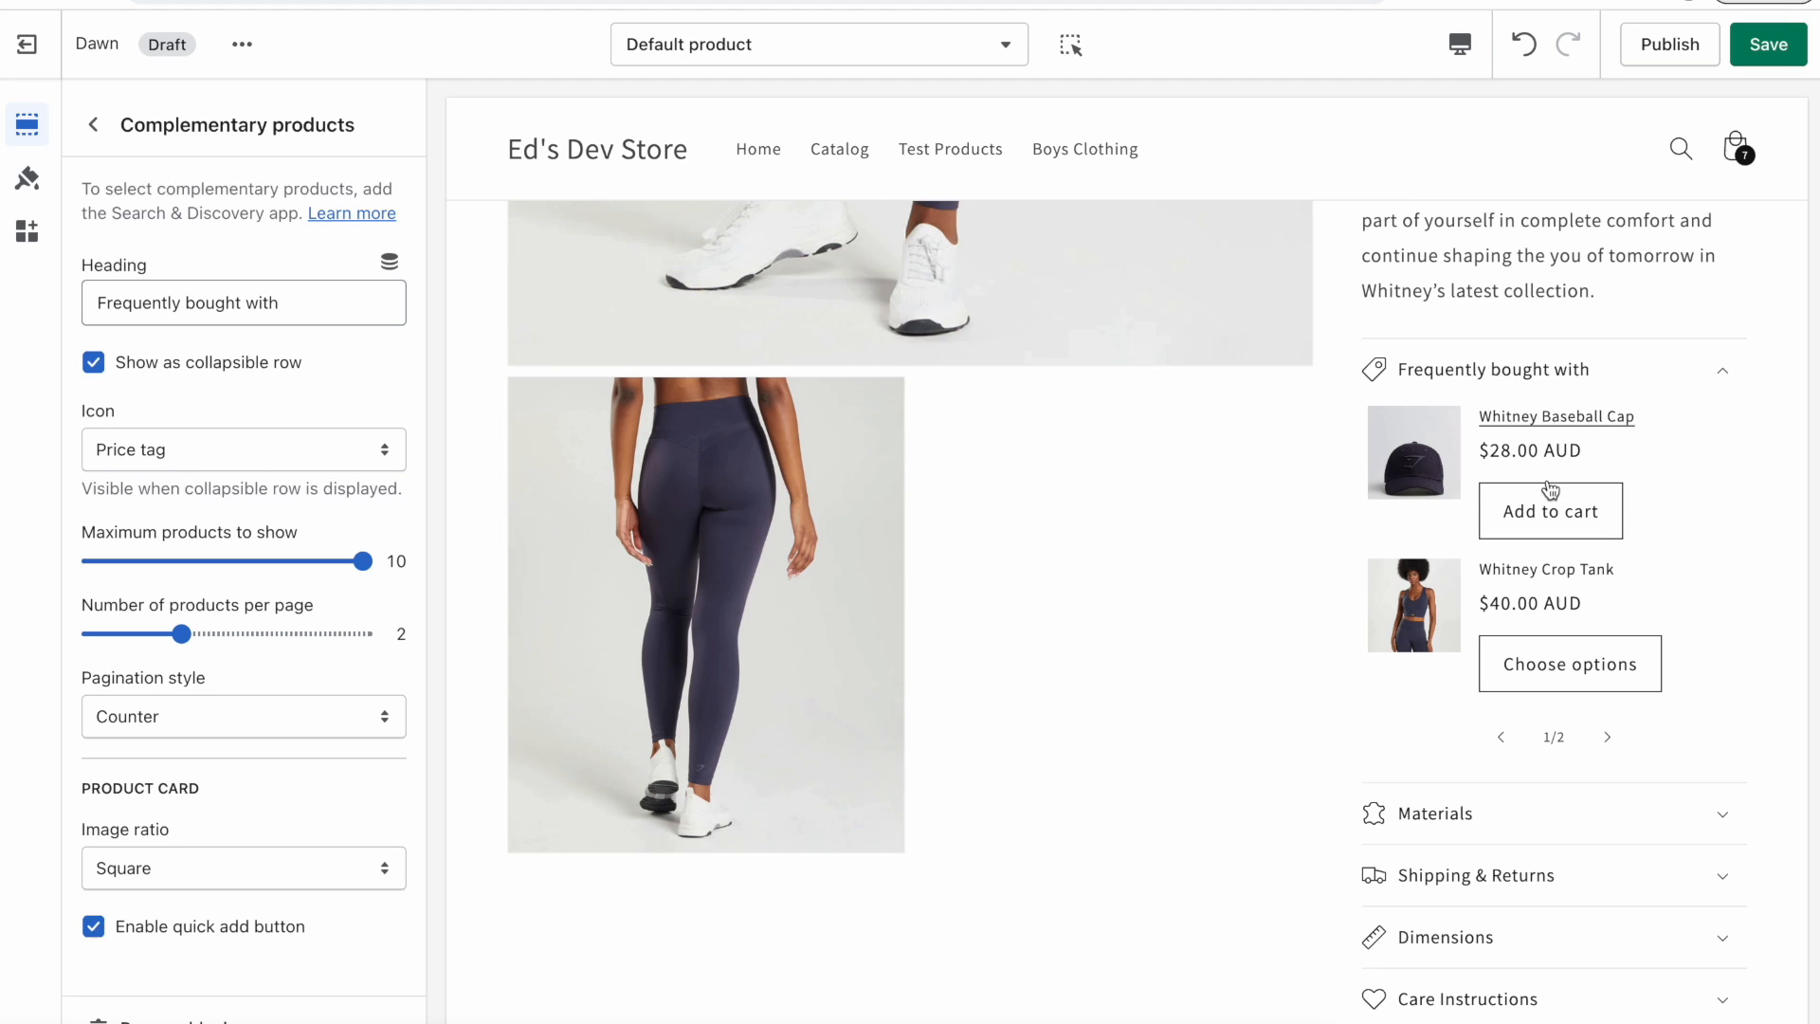
Quick-add the Whitney Crop Tank in size M to the cart from the preview and close the cart notice.
left_click(1568, 657)
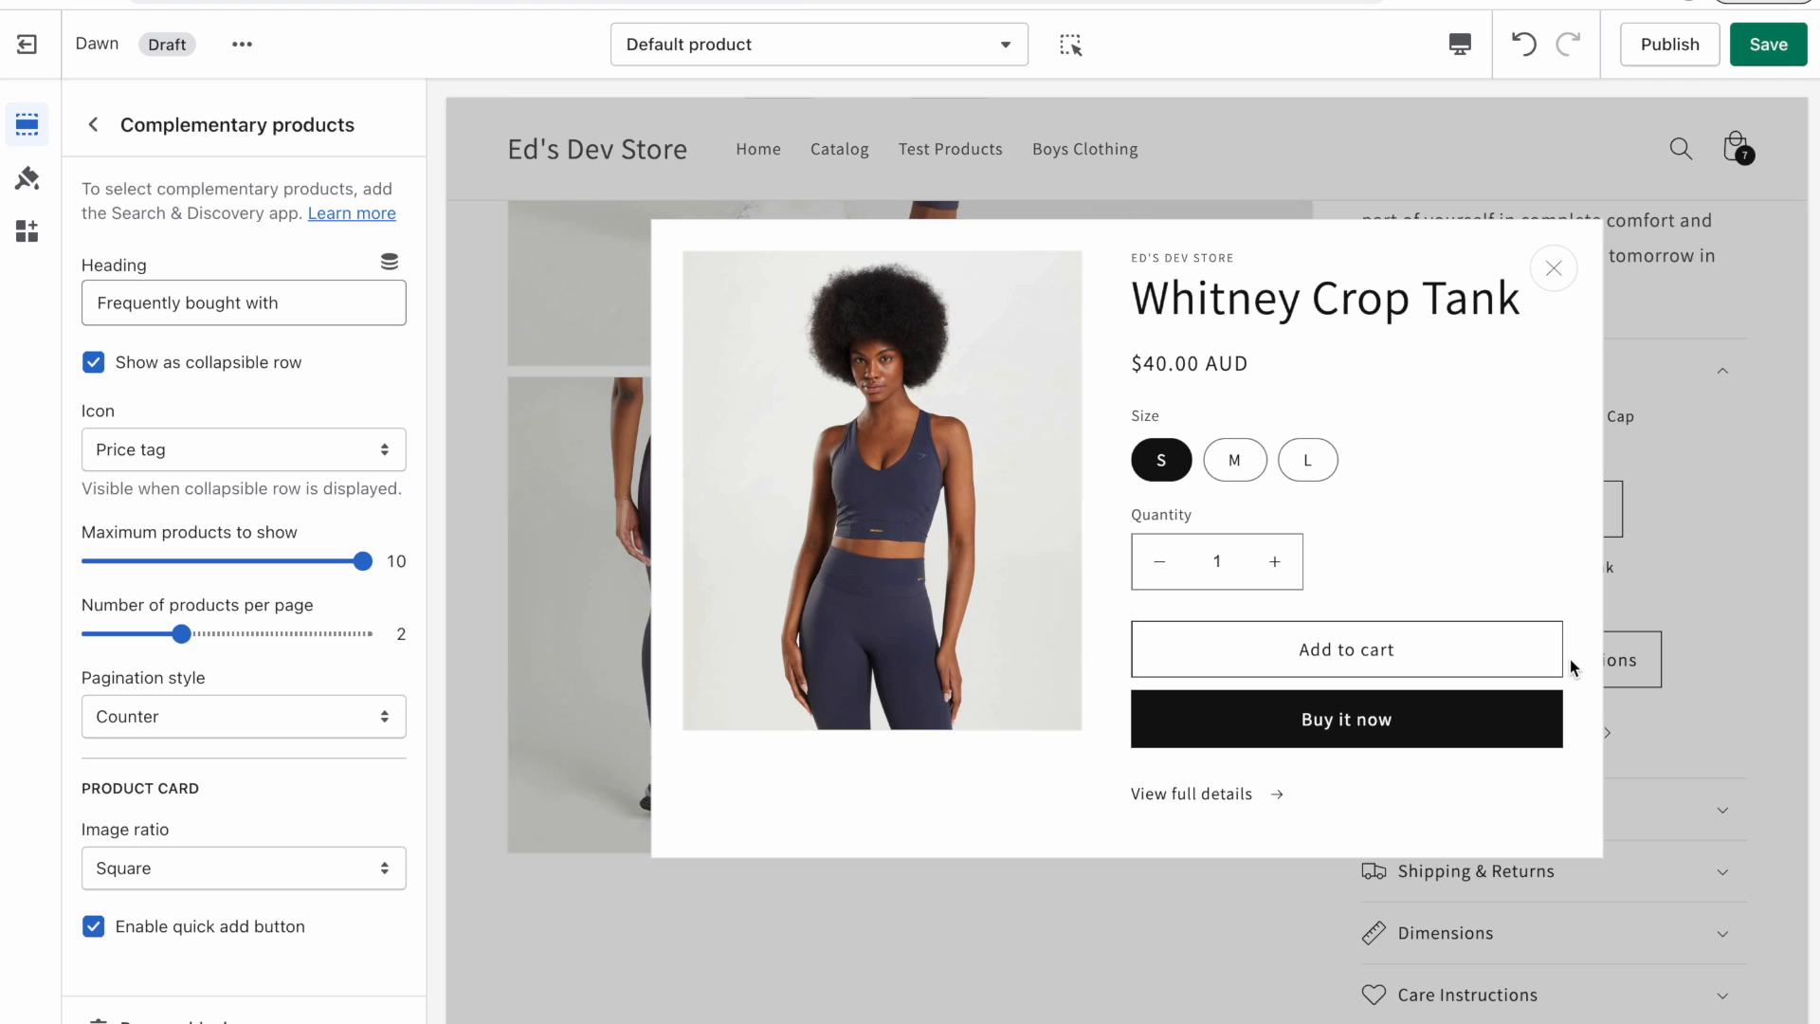
left_click(1234, 459)
left_click(1375, 654)
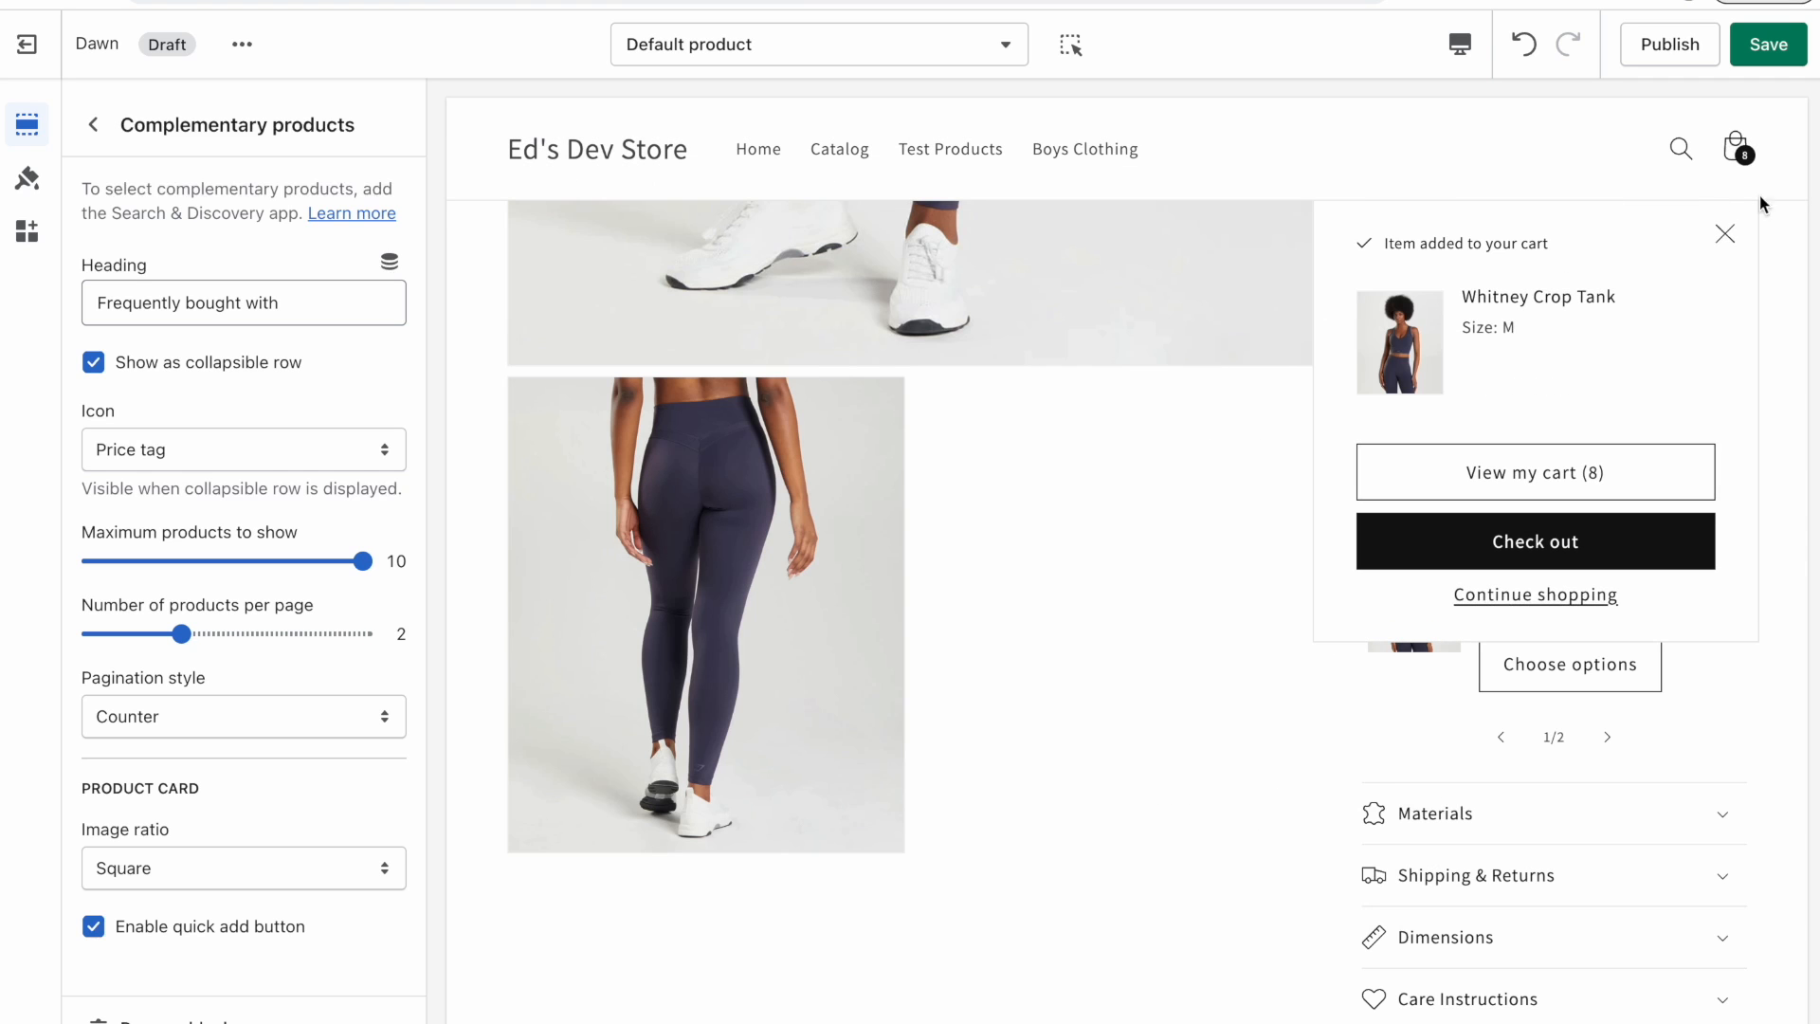
left_click(1734, 233)
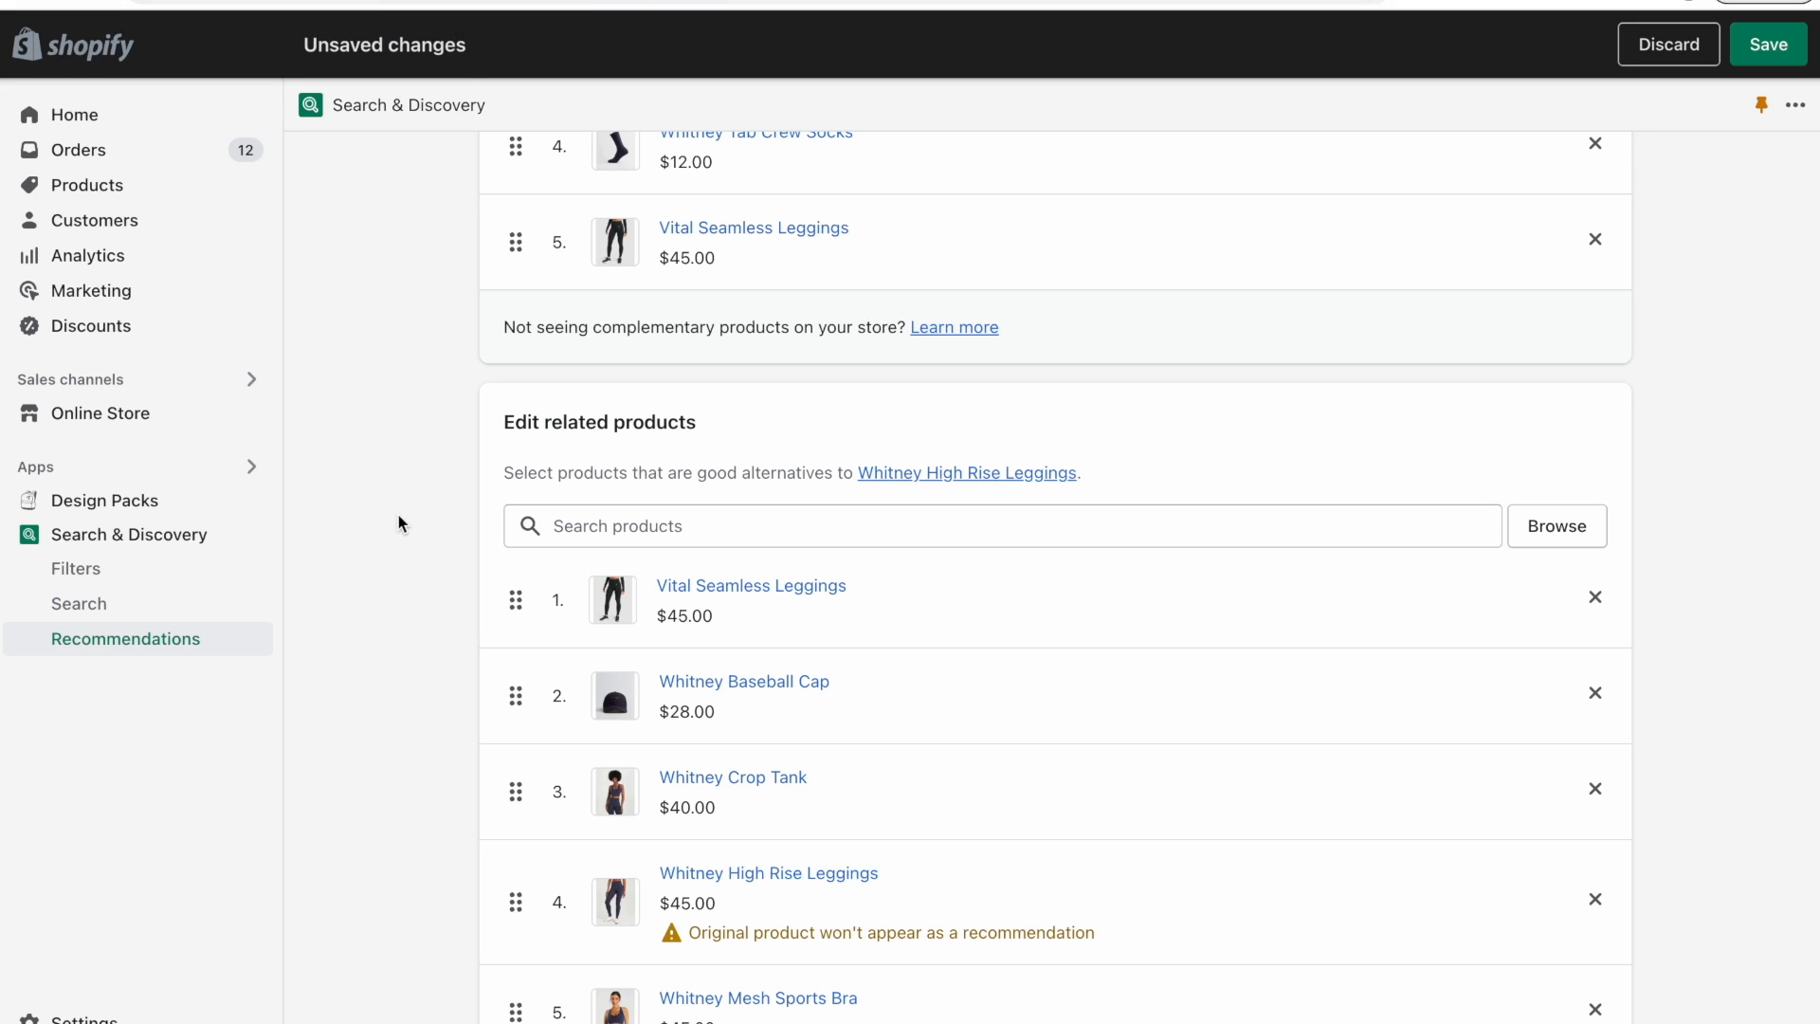
Open the theme's options menu and browse the free themes in the Shopify Theme Store.
scroll(345, 548, "up", 8)
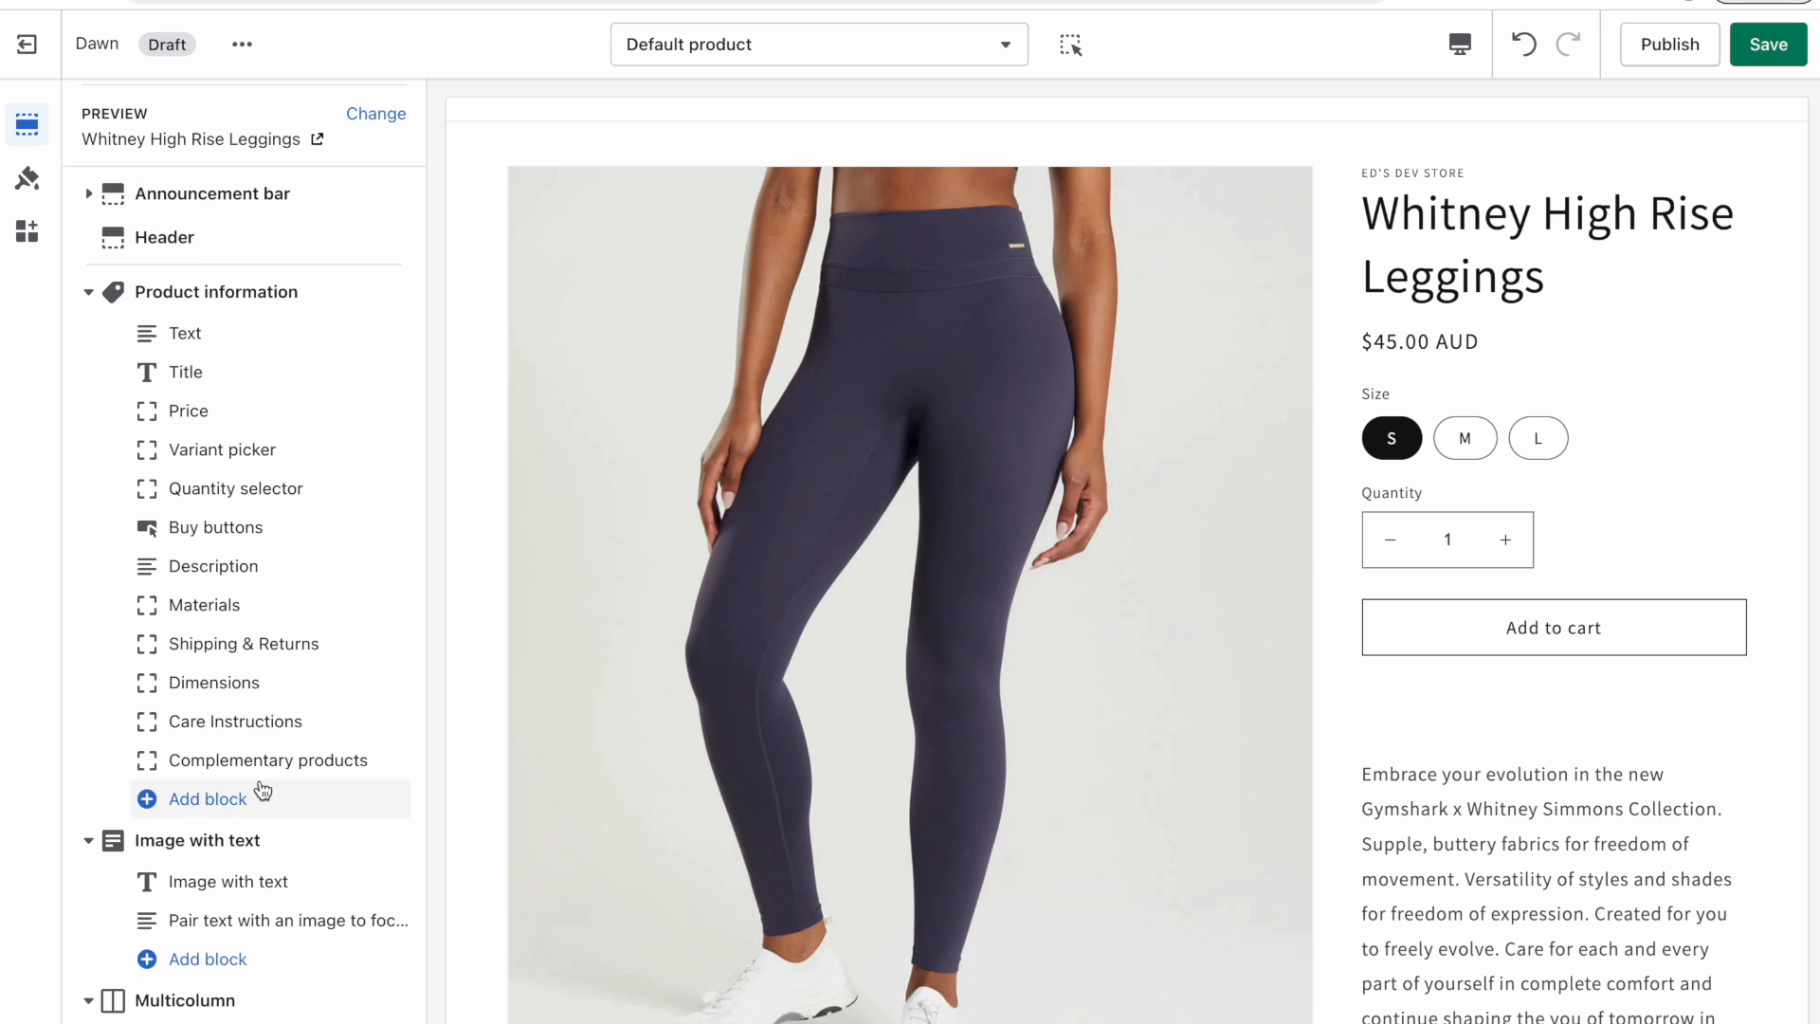
left_click(241, 45)
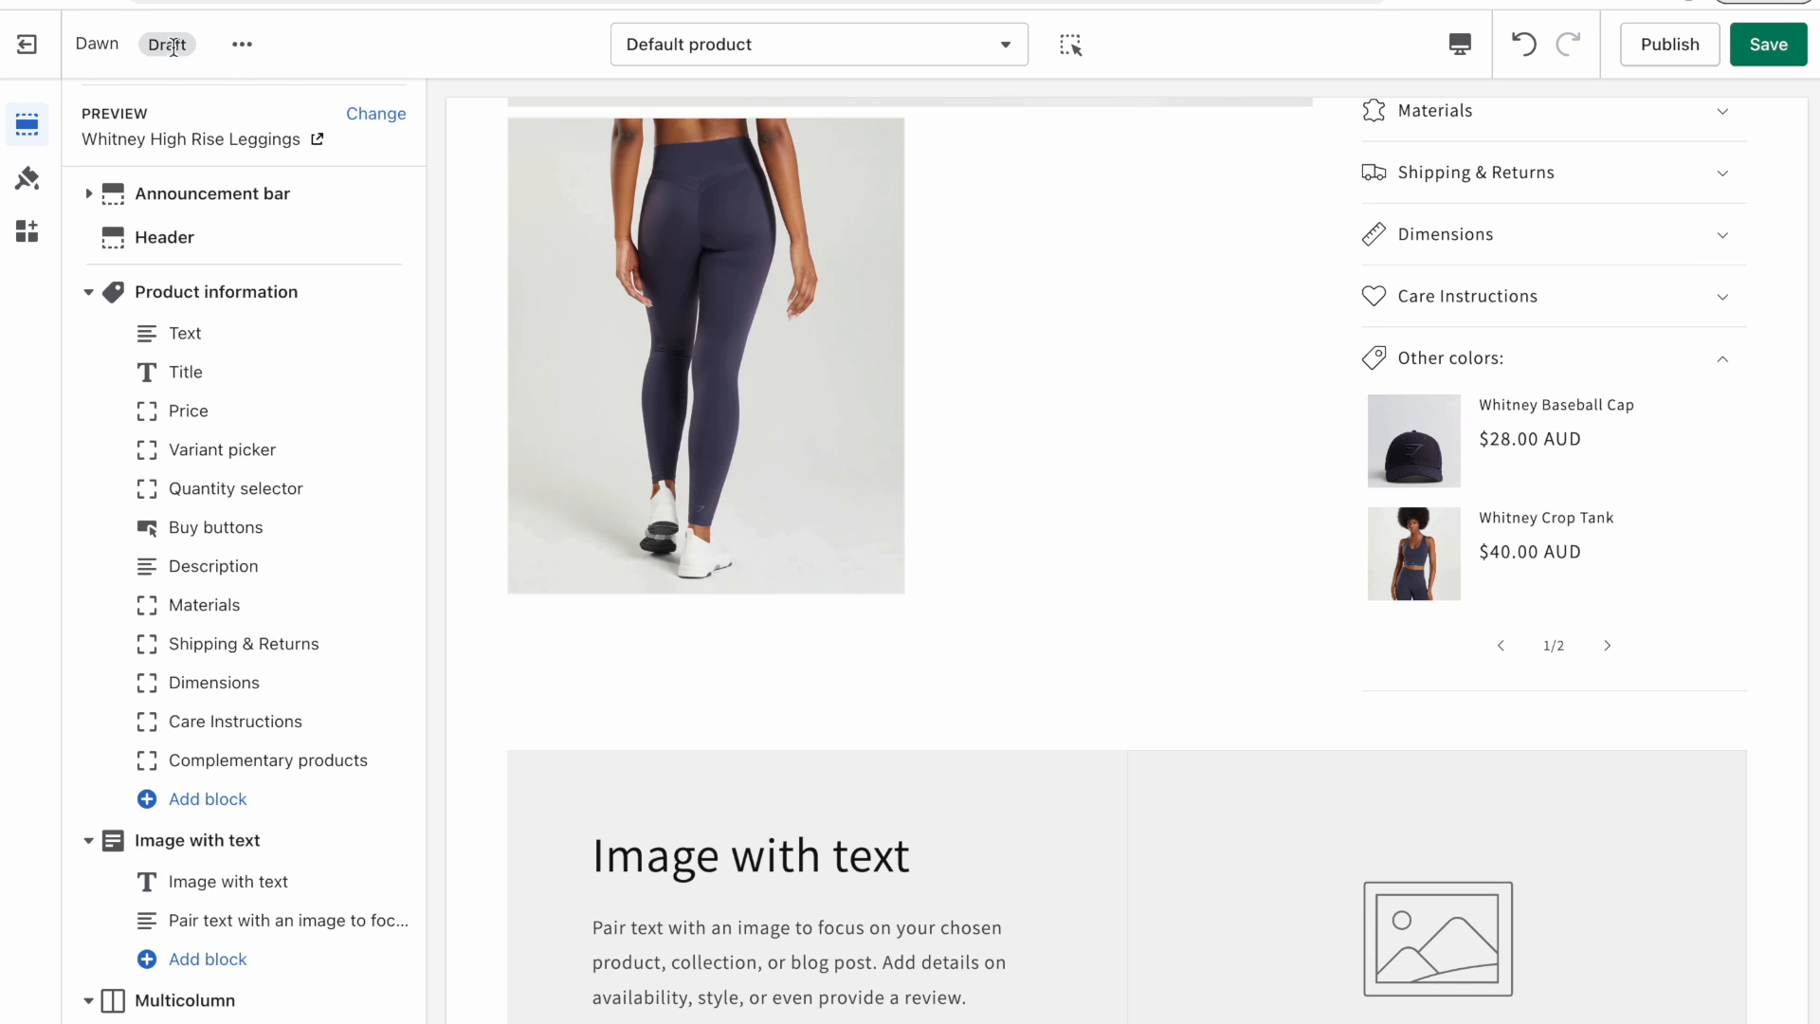
left_click(242, 44)
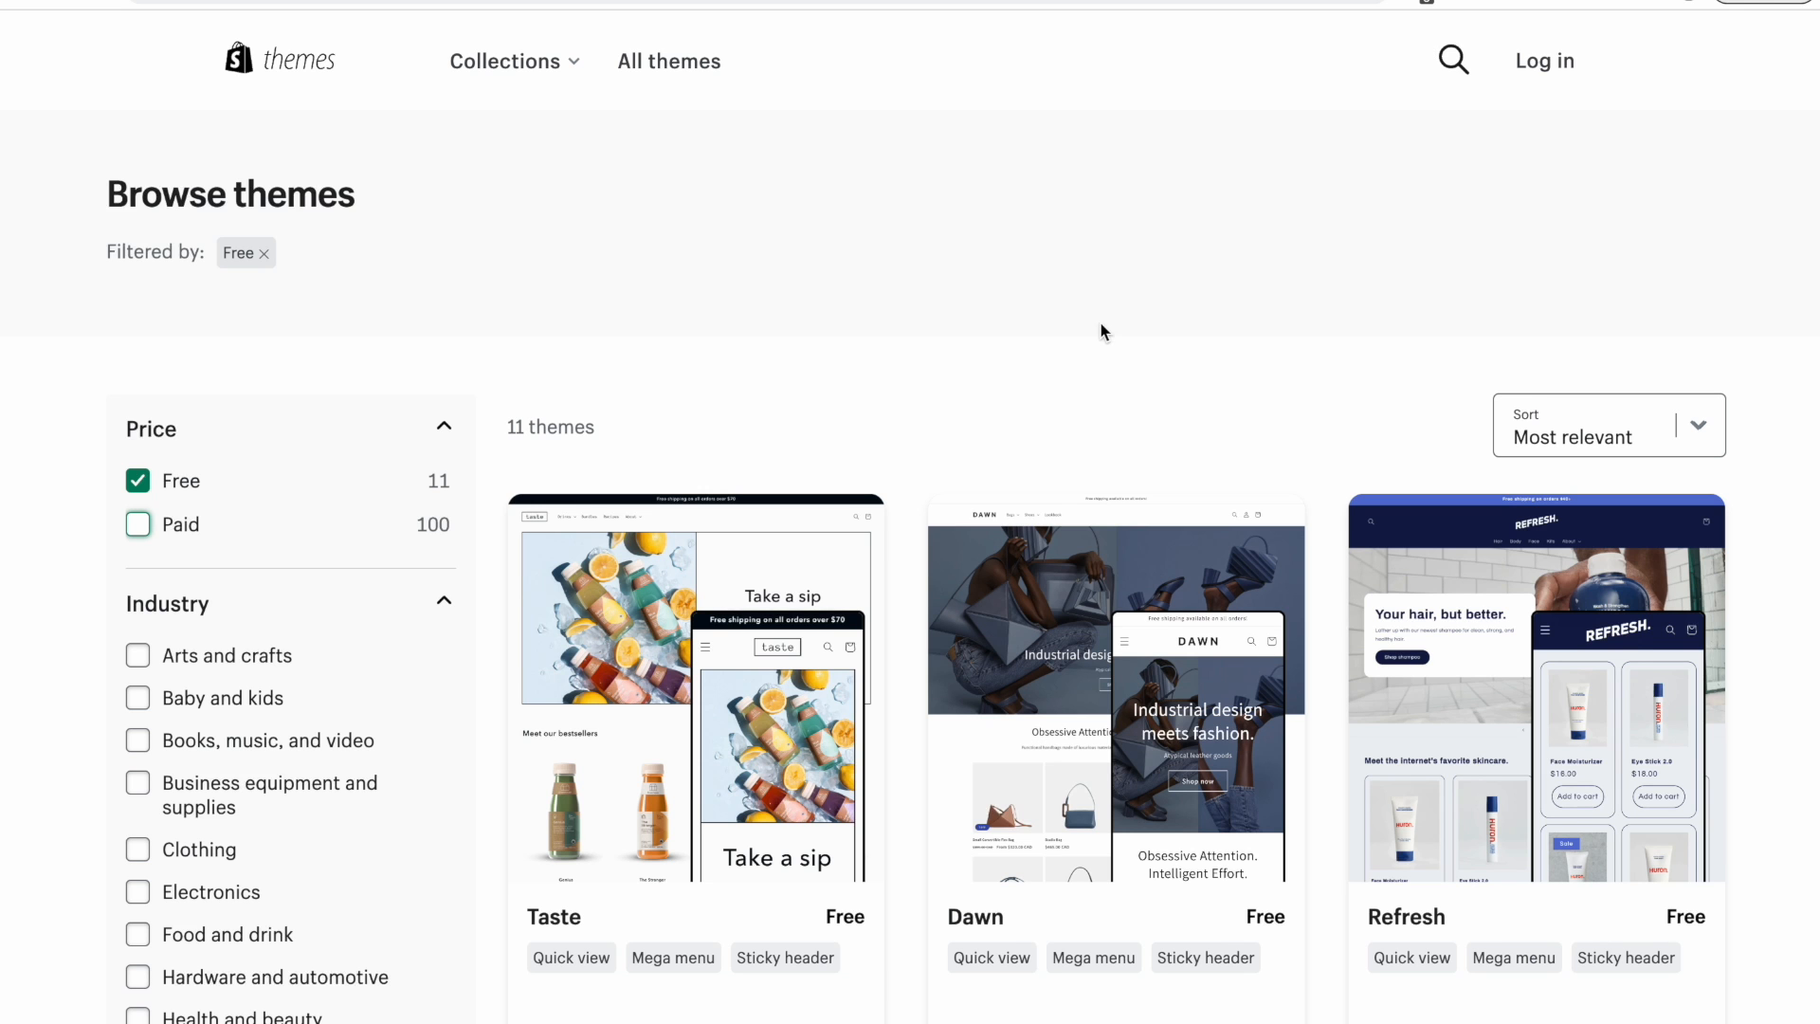
scroll(1102, 332, "down", 3)
scroll(1102, 331, "down", 15)
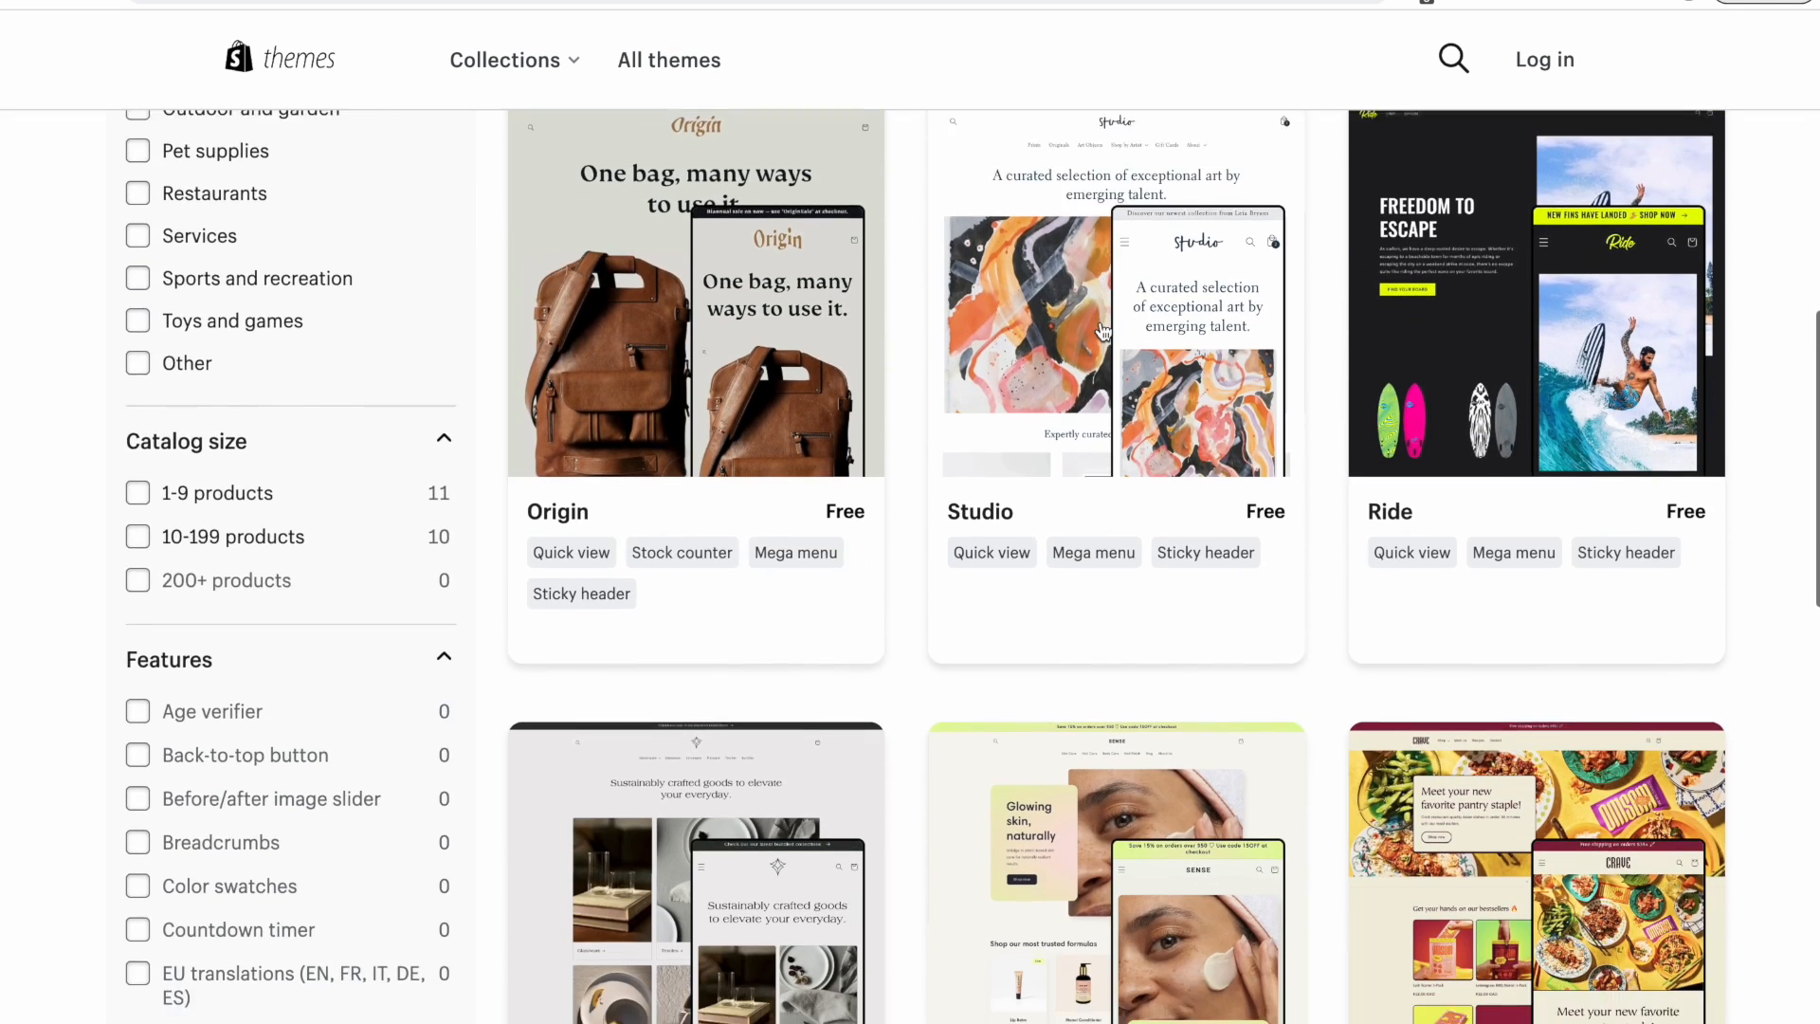
scroll(1503, 754, "down", 2)
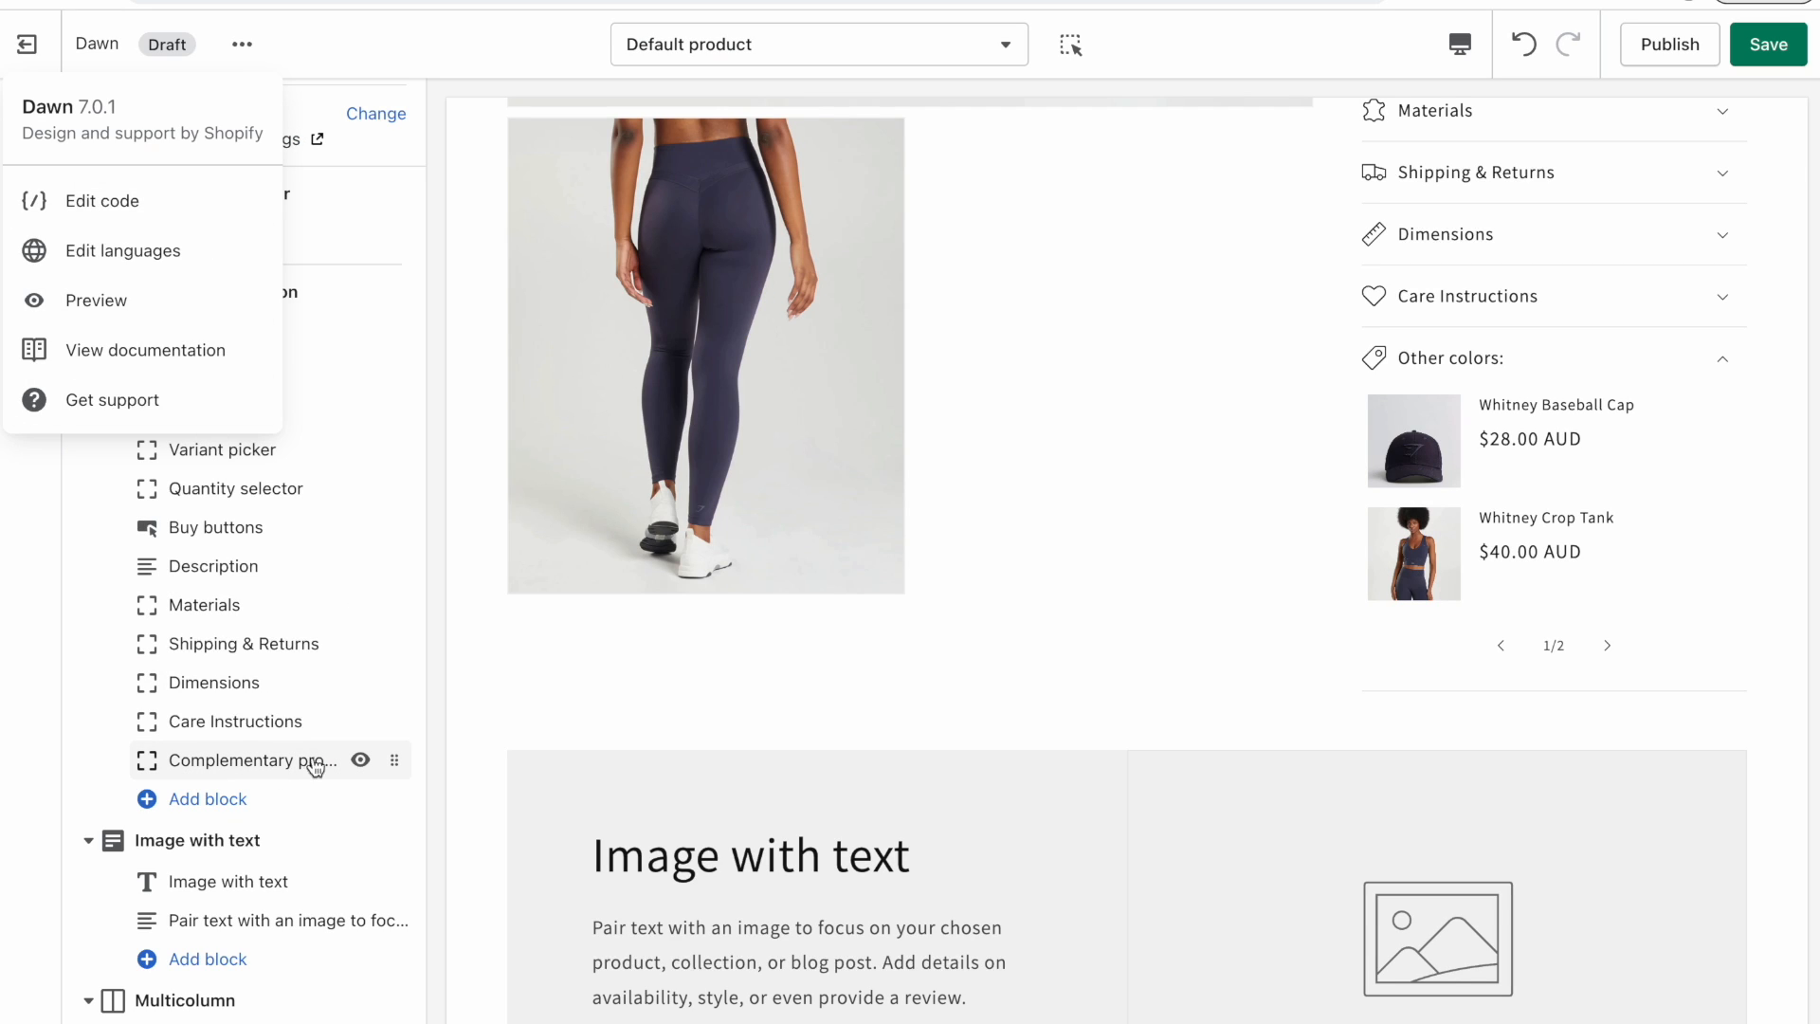
left_click(44, 784)
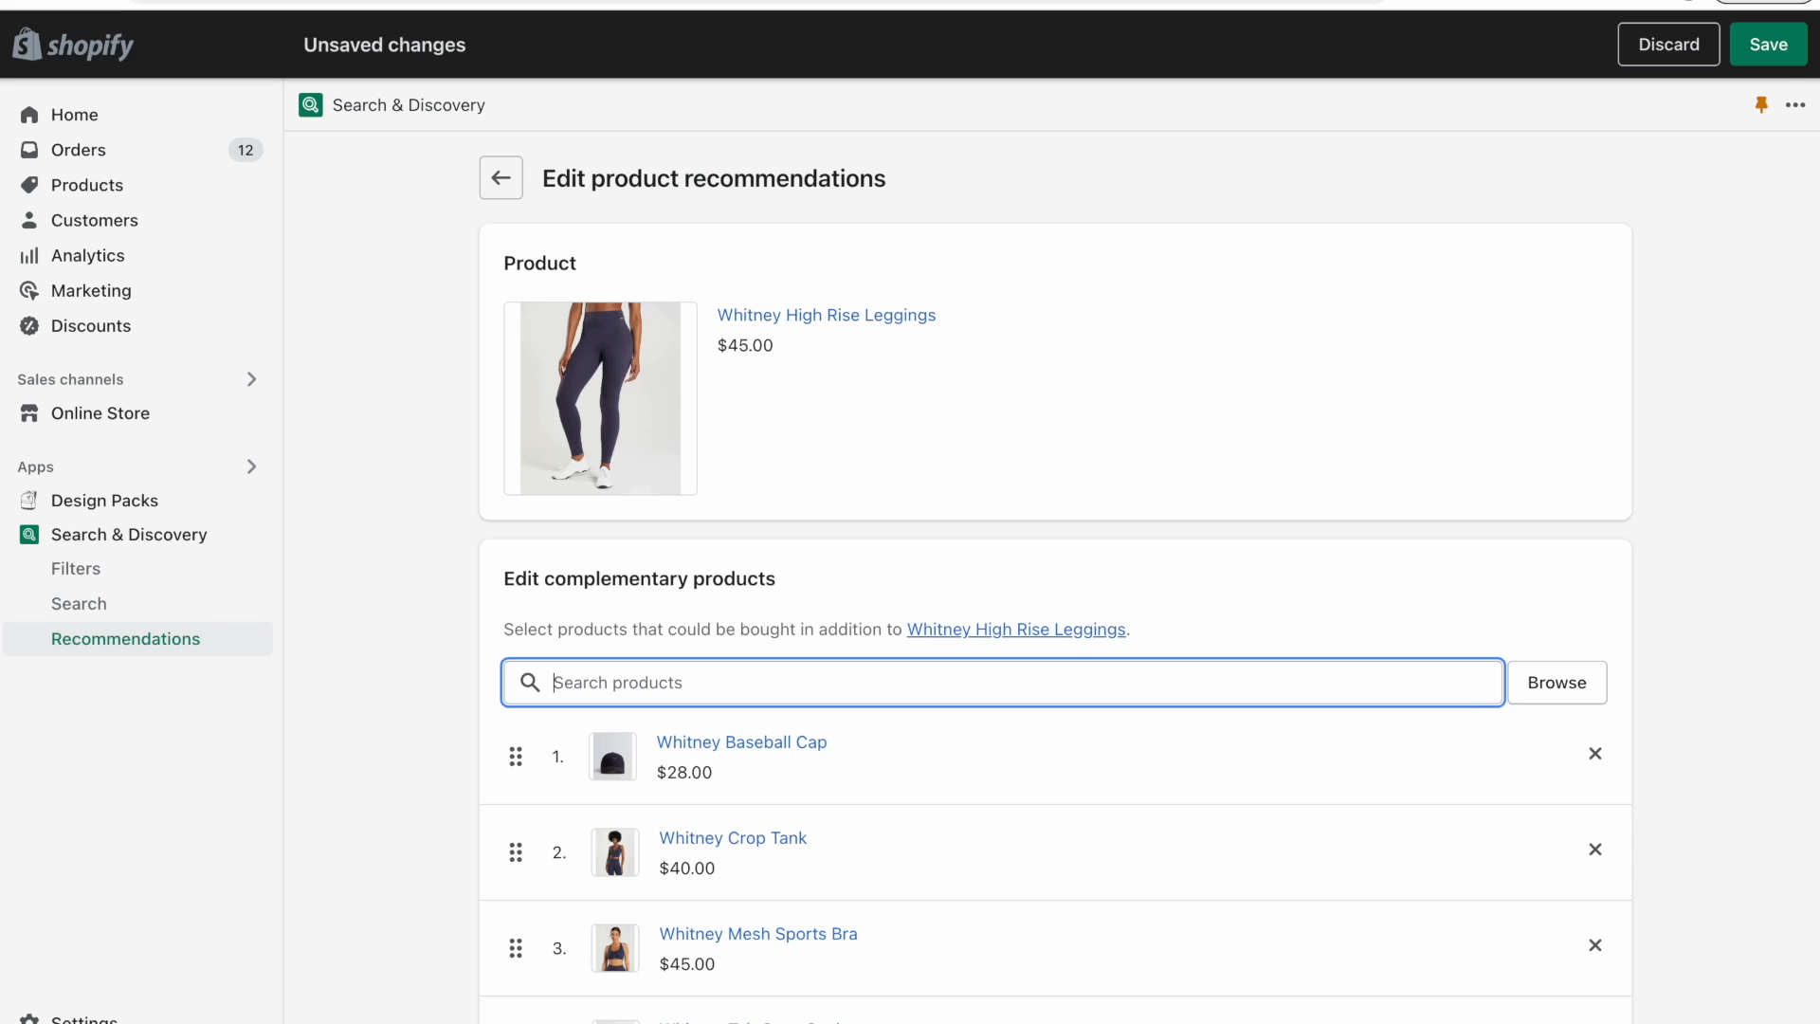
Browse a related YouTube tutorial and the Ed Codes related products add-on pages.
scroll(441, 358, "down", 3)
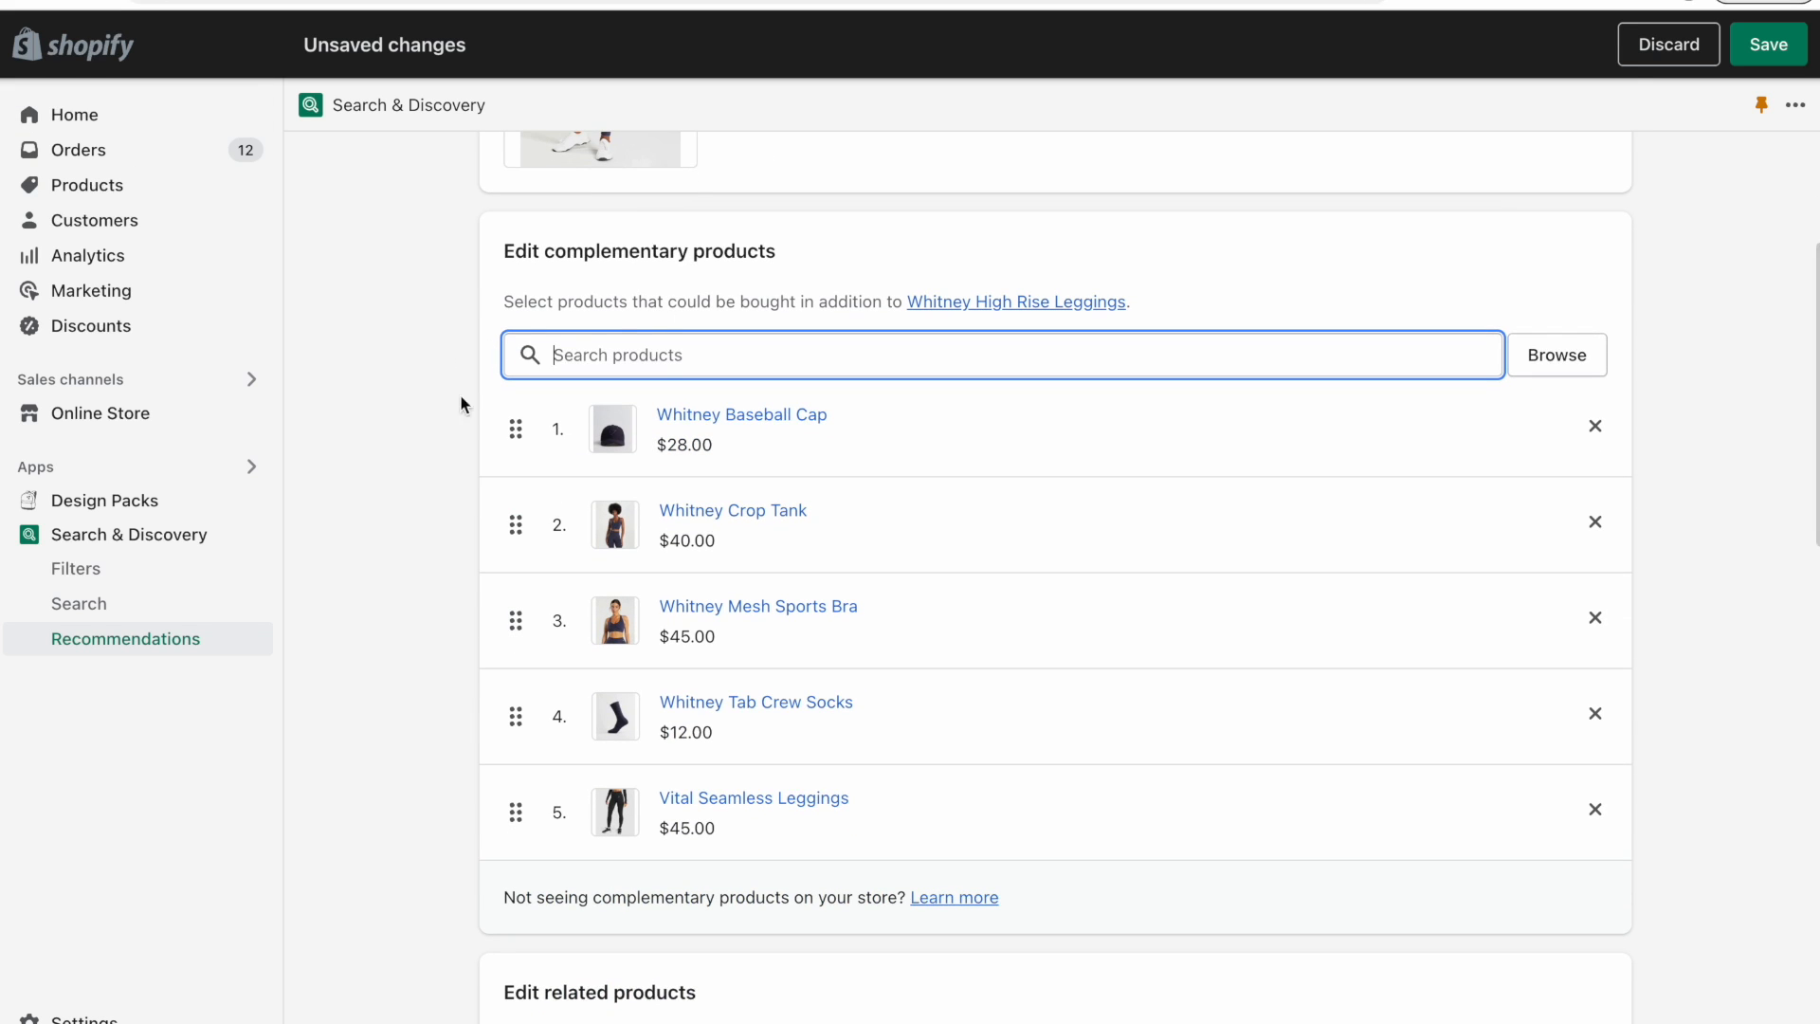
left_click(395, 498)
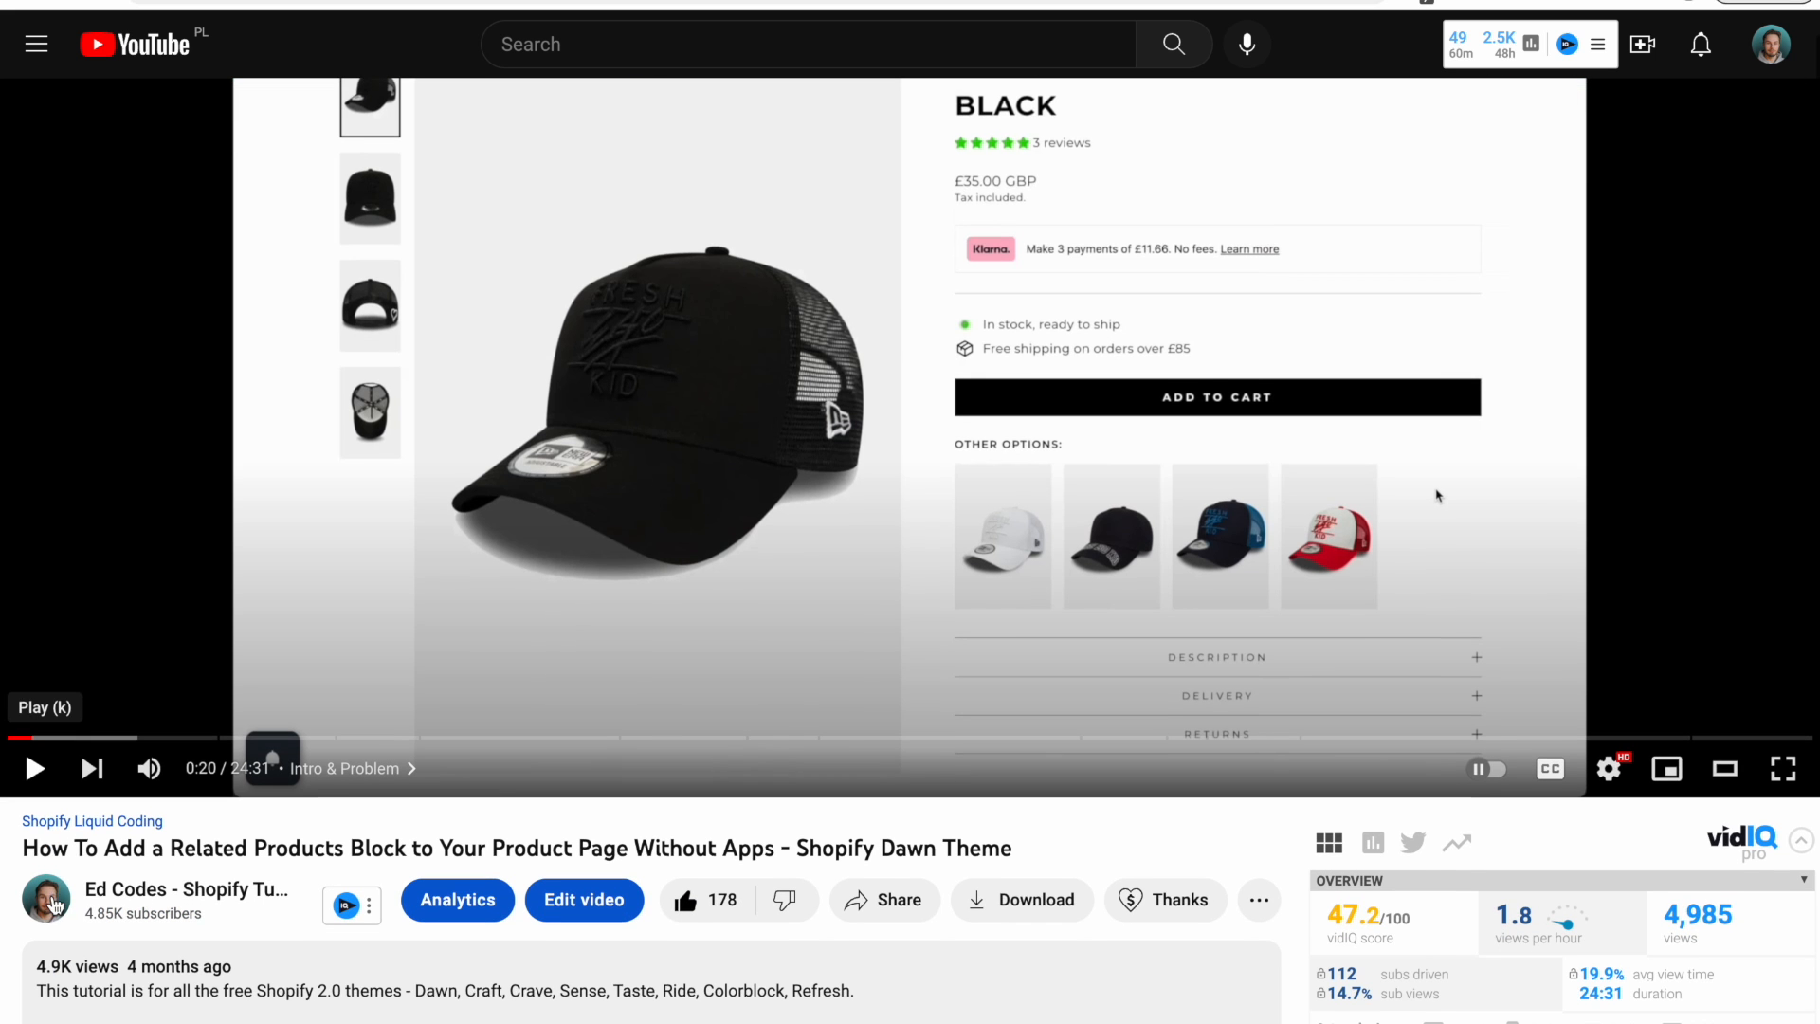
left_click_drag(21, 849, 411, 845)
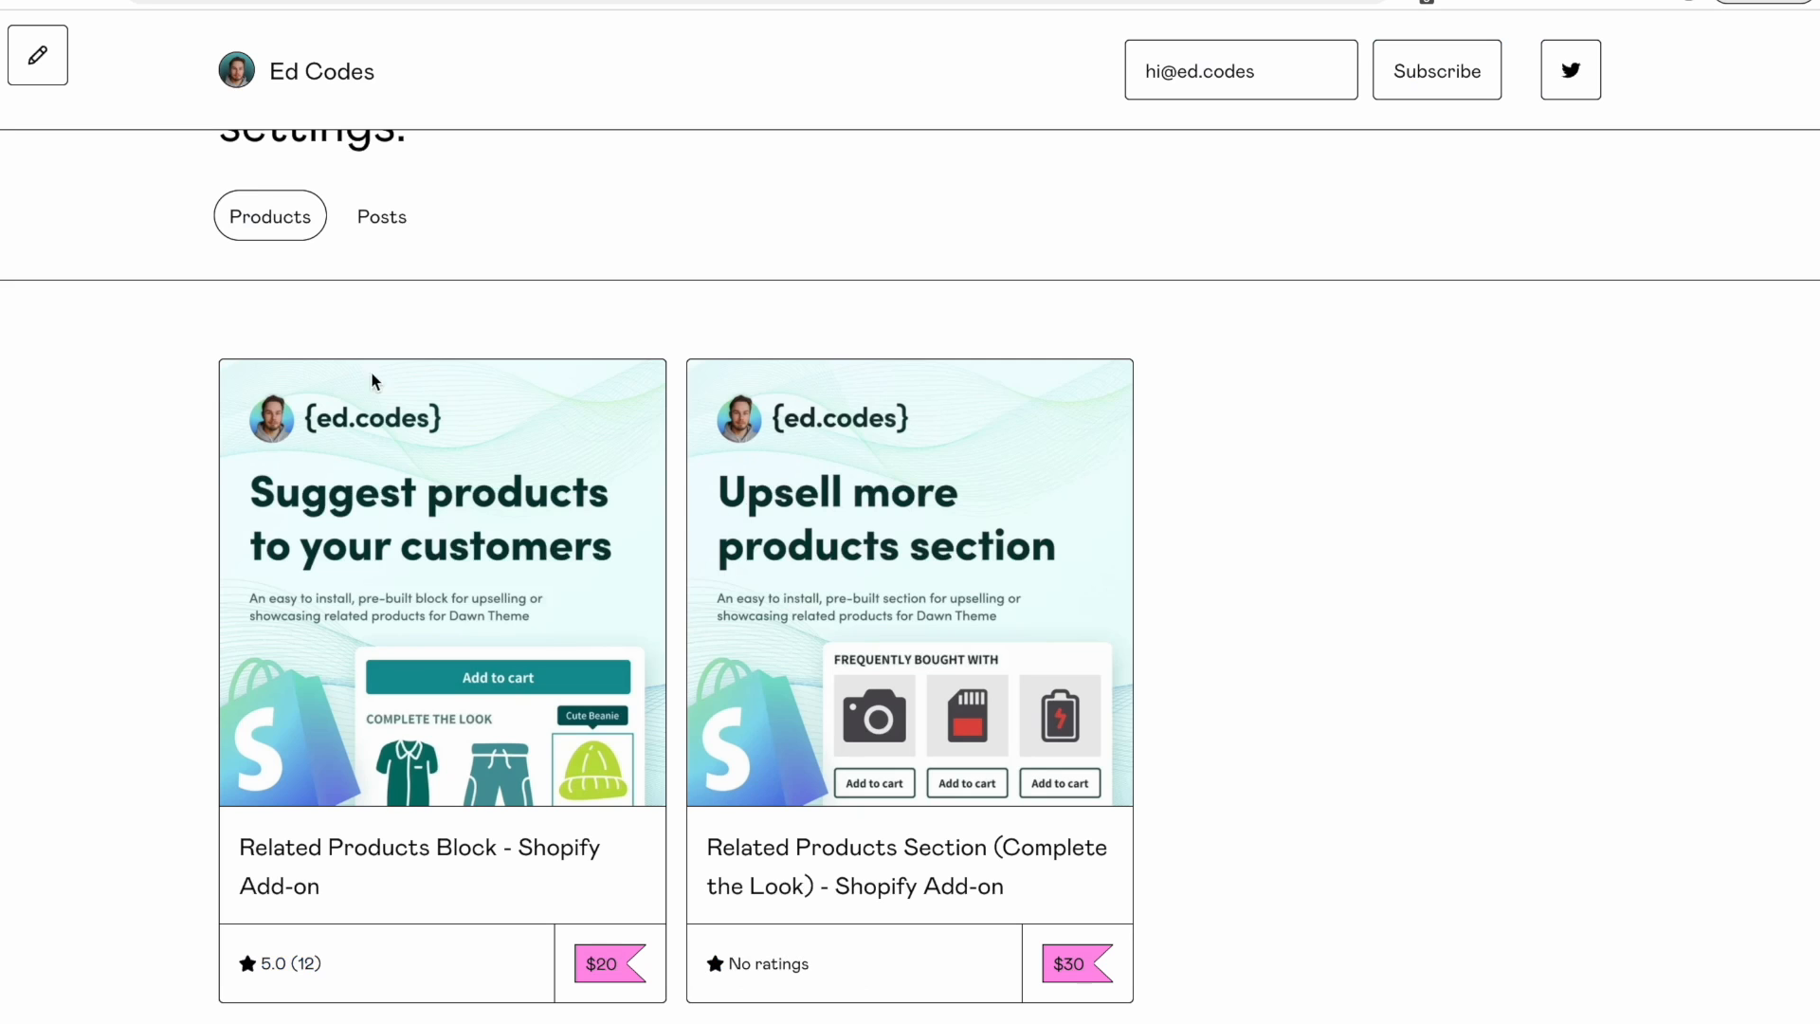
scroll(142, 572, "down", 1)
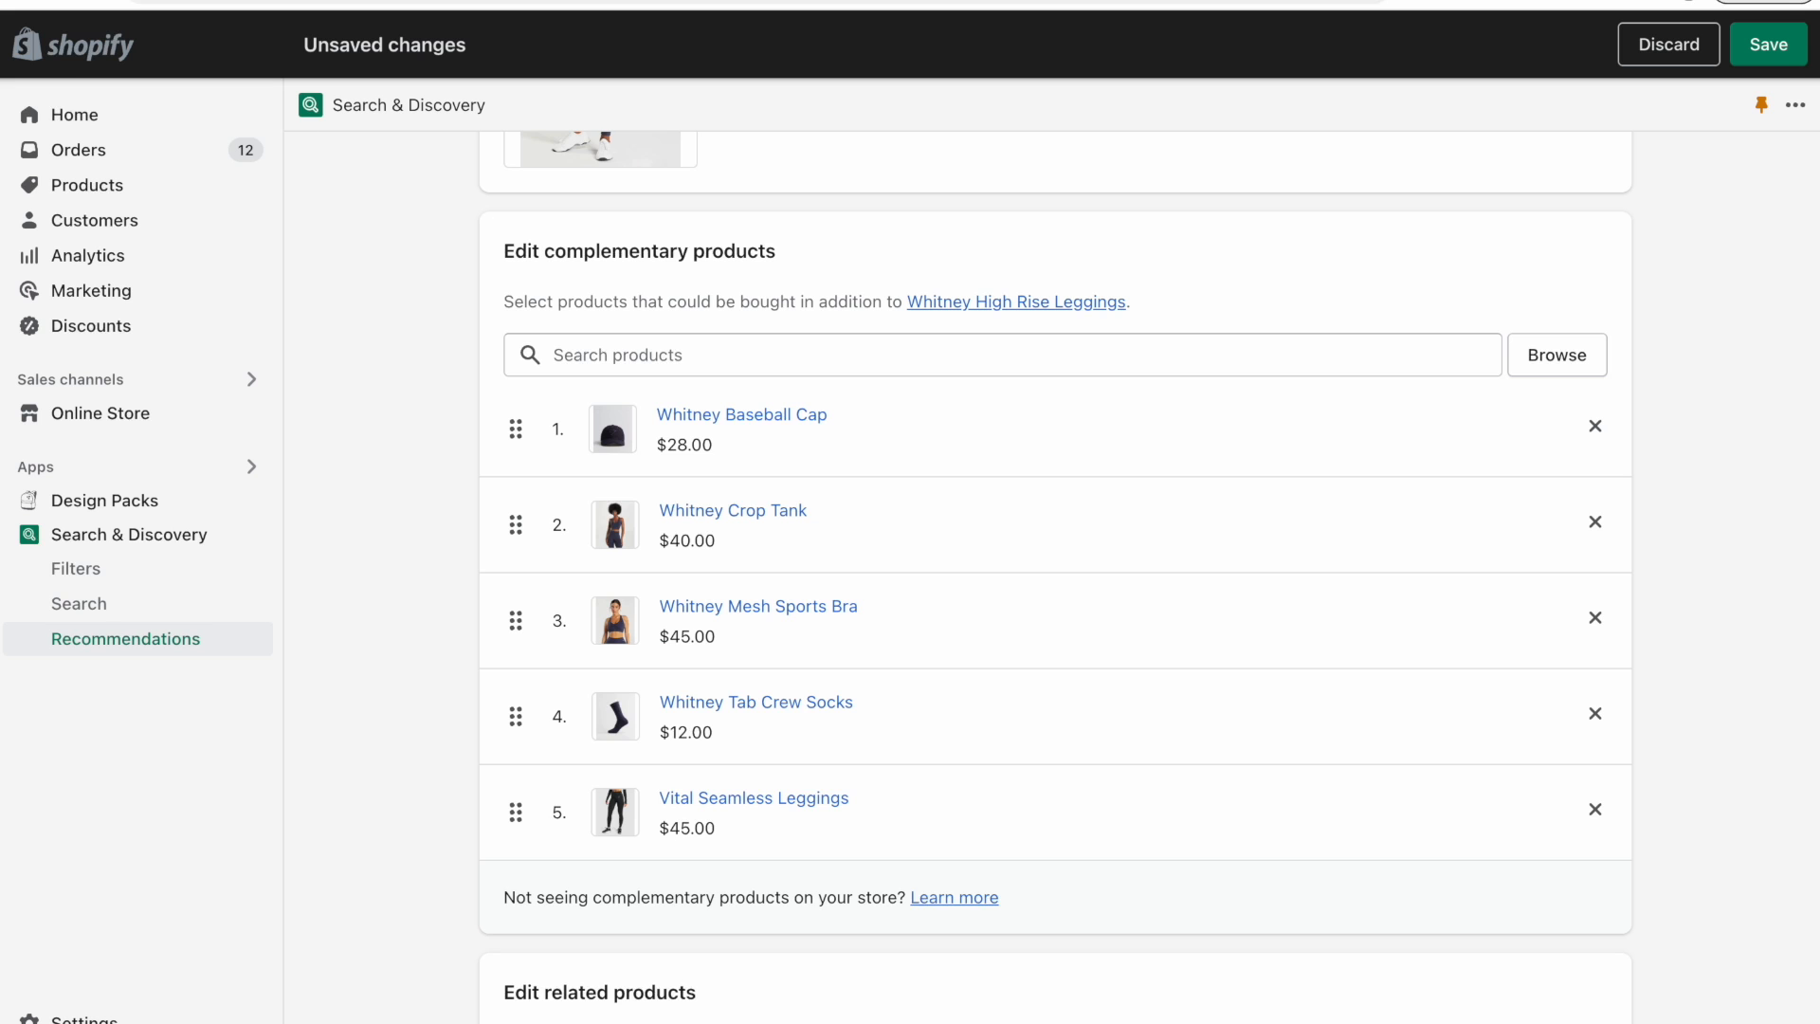
scroll(356, 275, "up", 5)
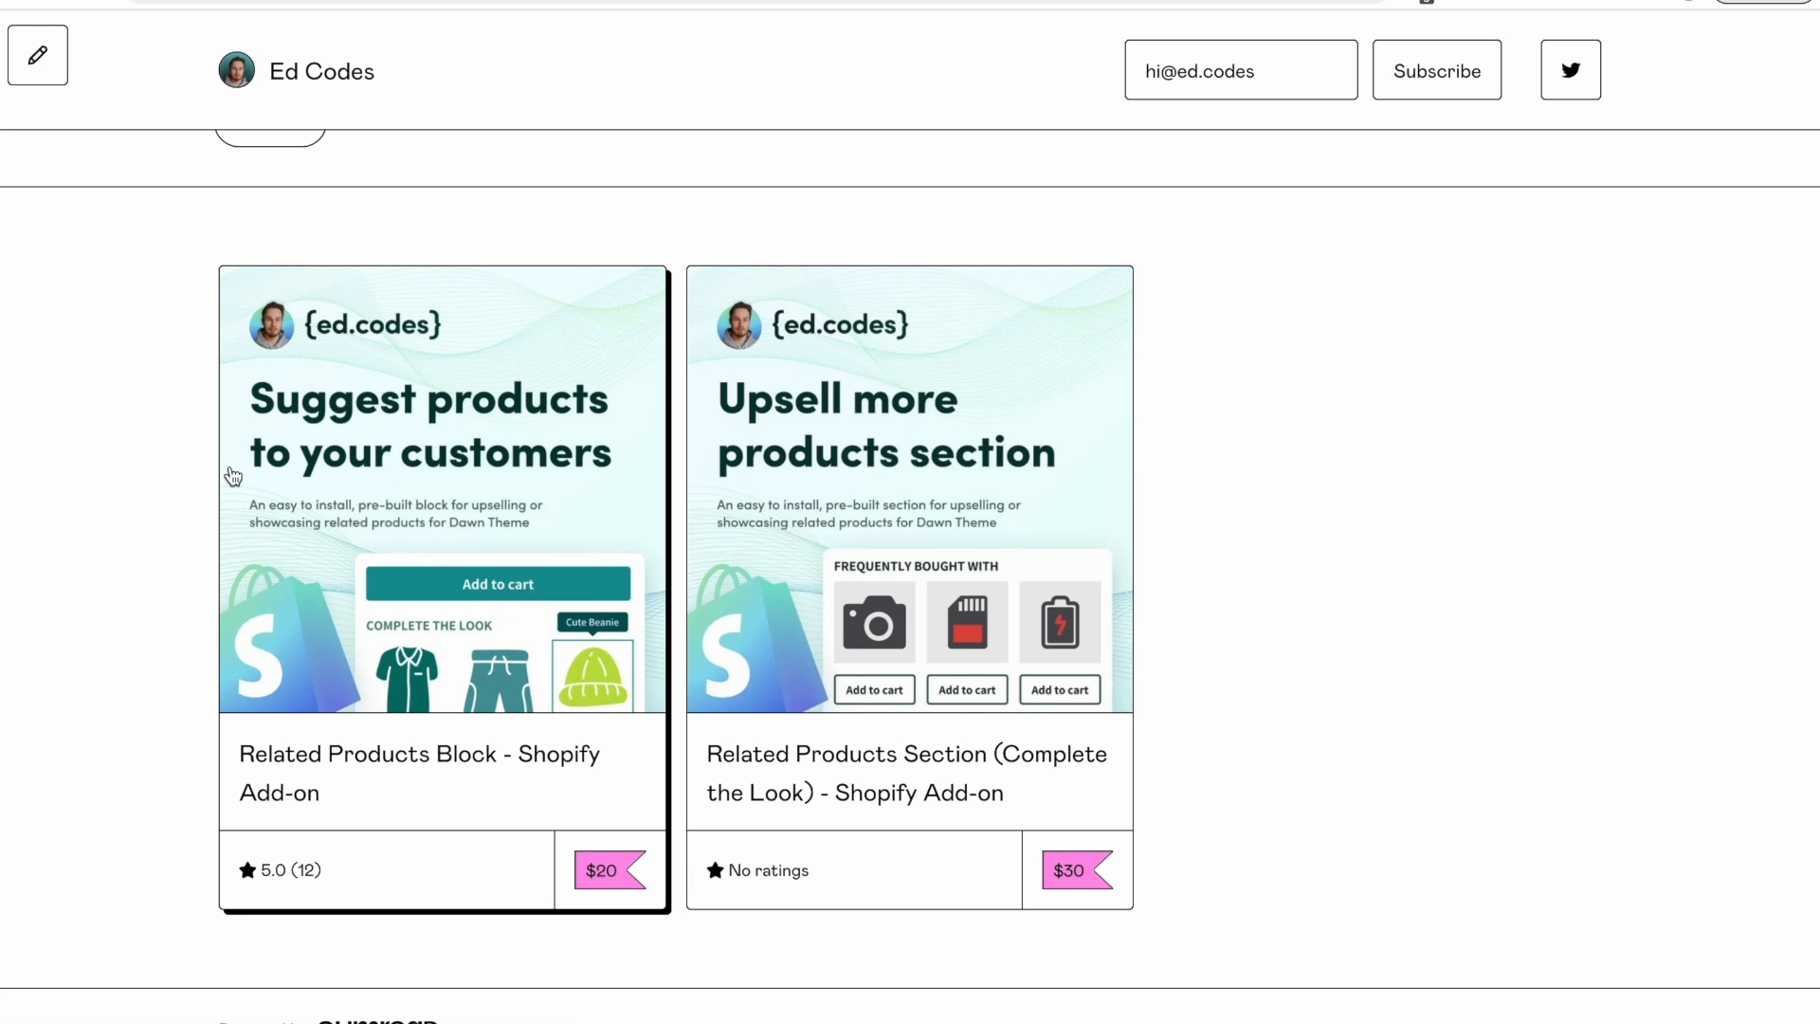
left_click(474, 1)
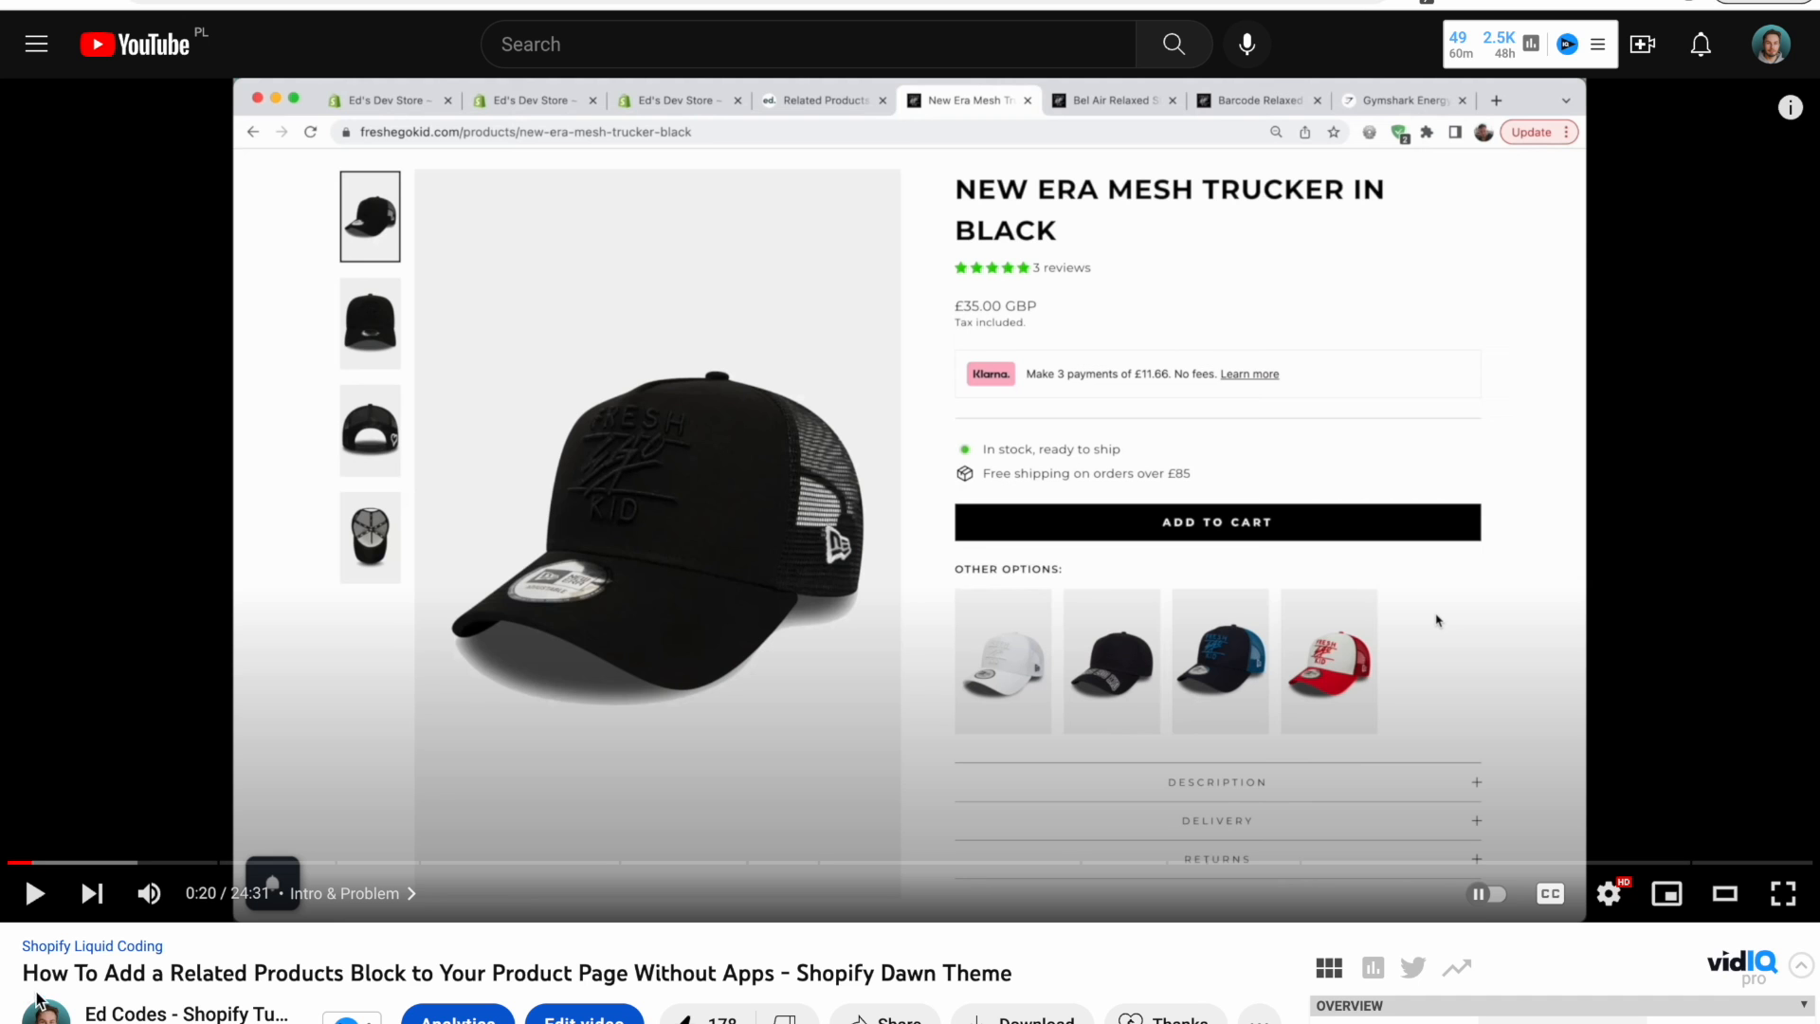
Review the complementary products list for Whitney High Rise Leggings in Search & Discovery.
left_click_drag(23, 974, 461, 973)
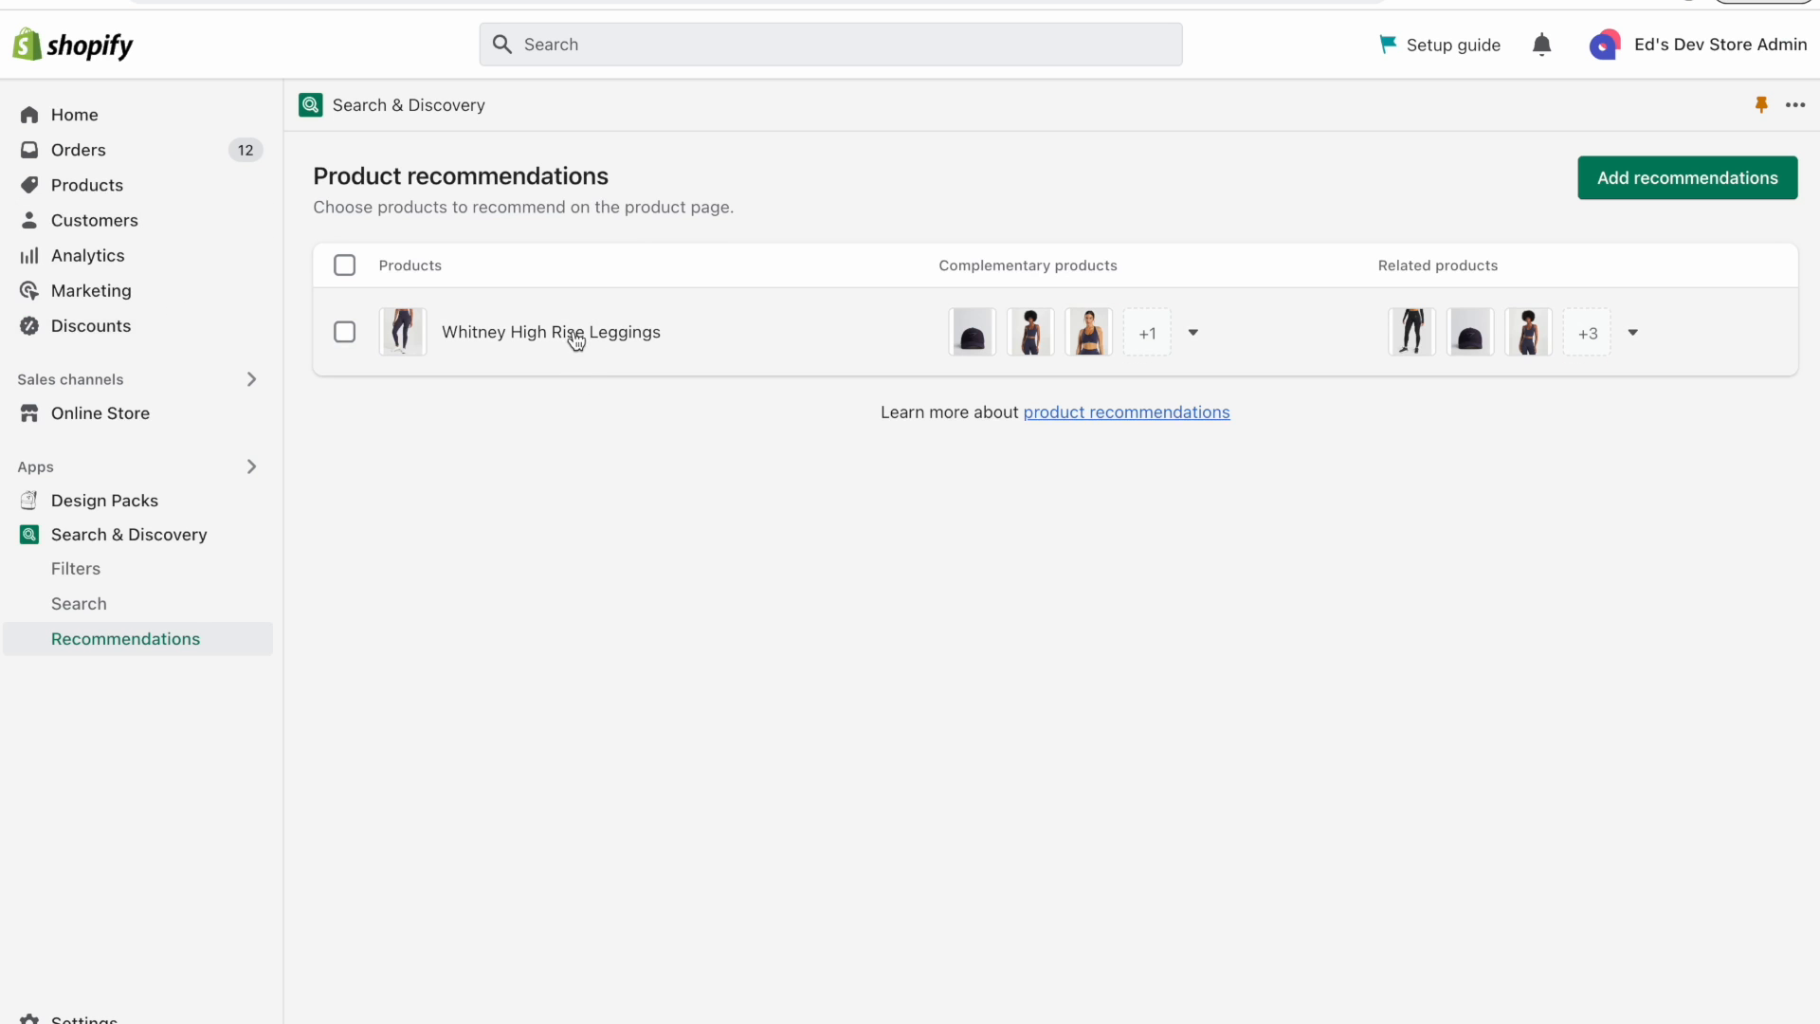
left_click(572, 333)
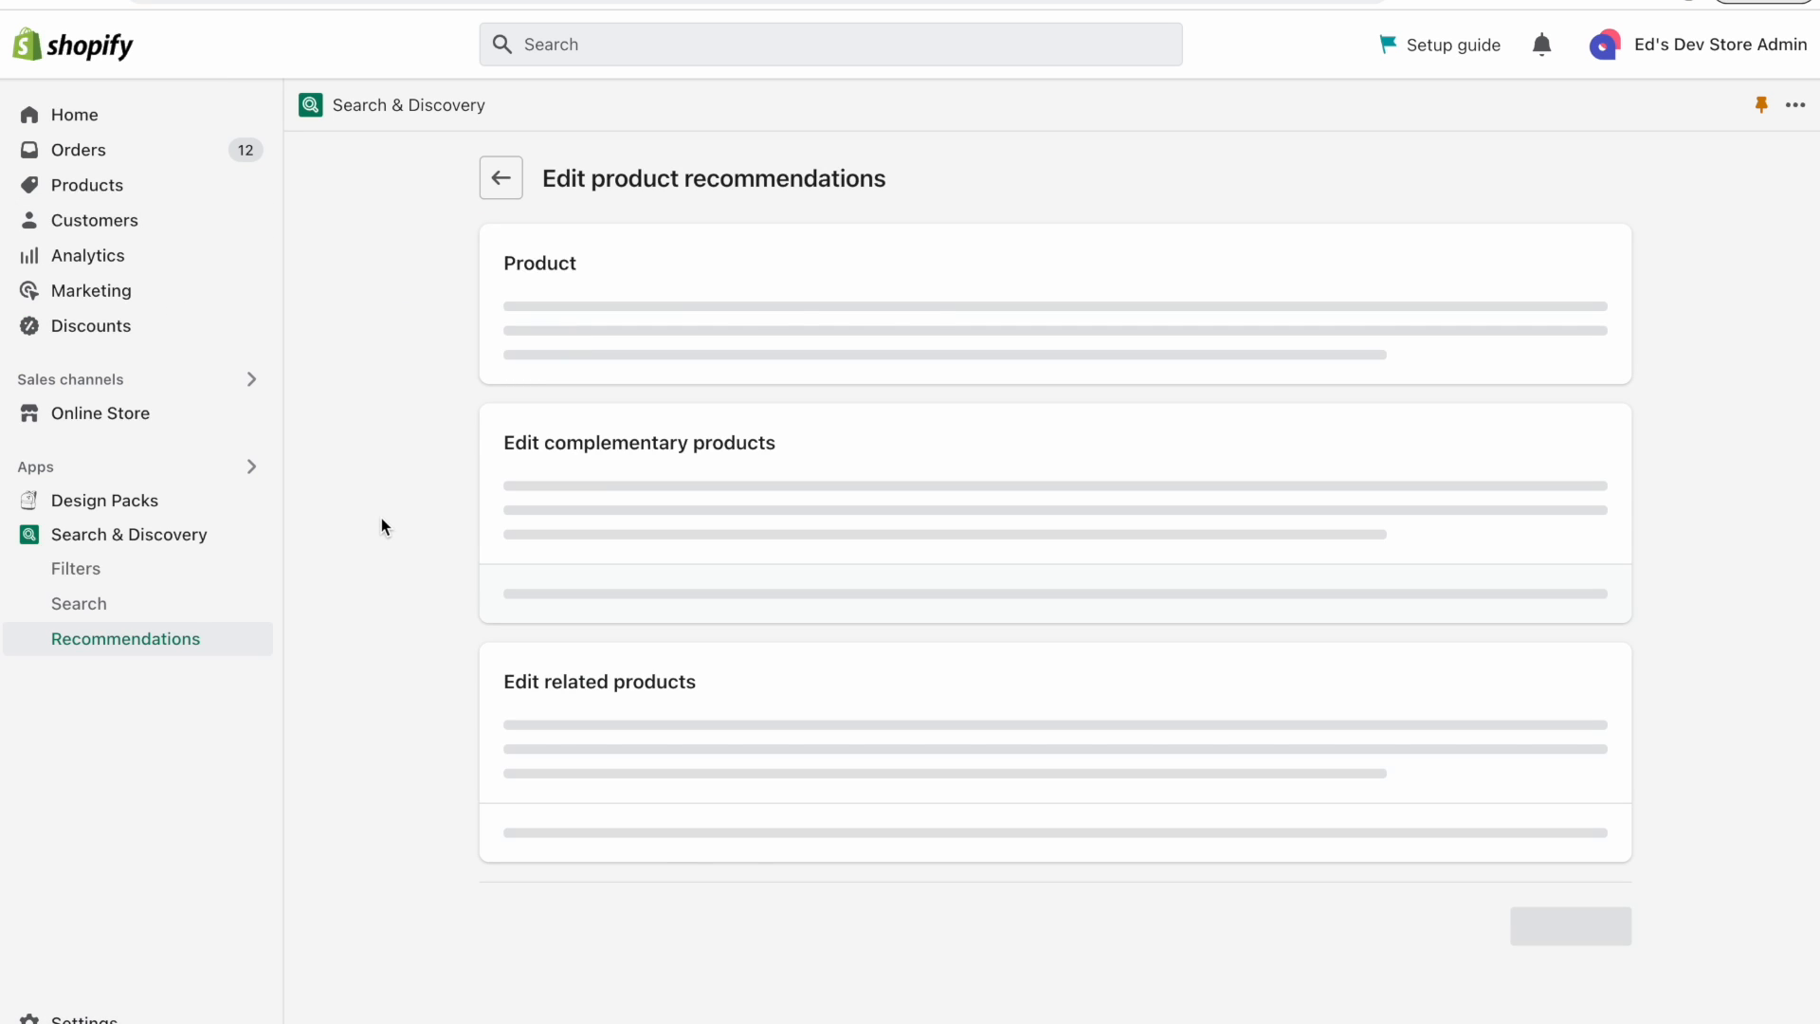
scroll(381, 518, "down", 3)
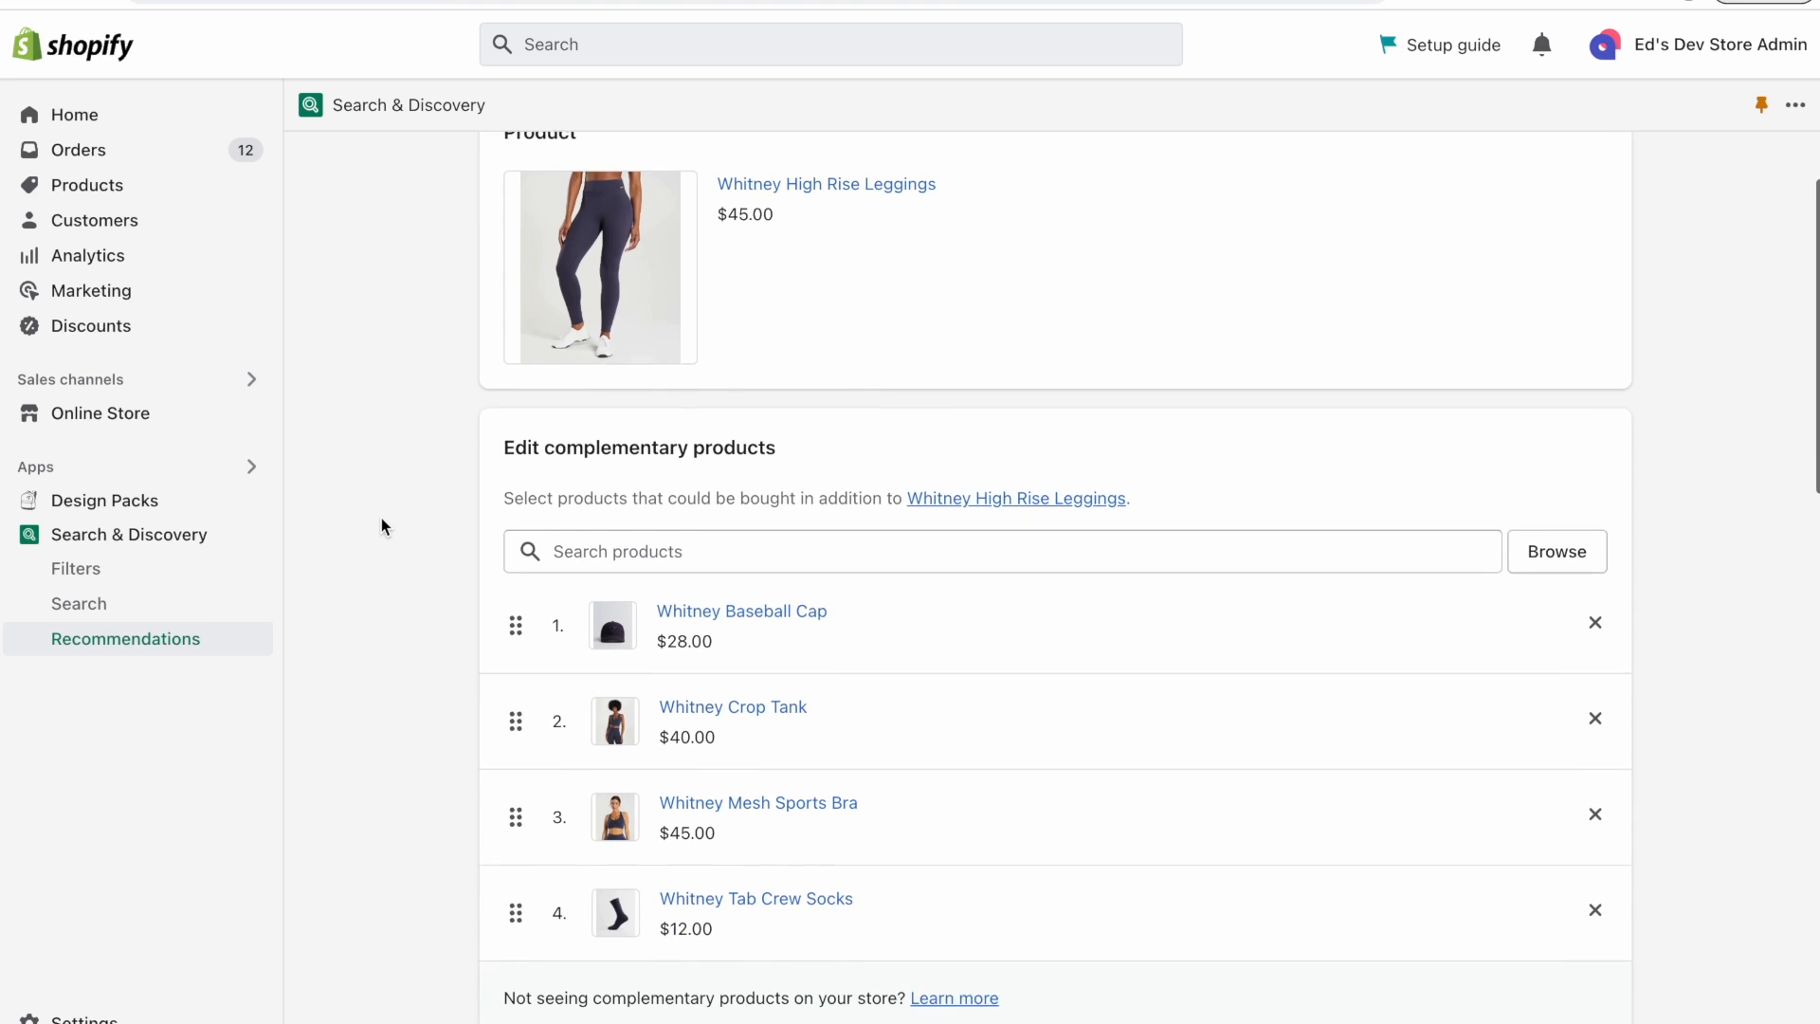
left_click_drag(553, 423, 809, 423)
left_click(758, 441)
left_click_drag(503, 474, 1072, 468)
left_click(1103, 414)
scroll(834, 324, "down", 1)
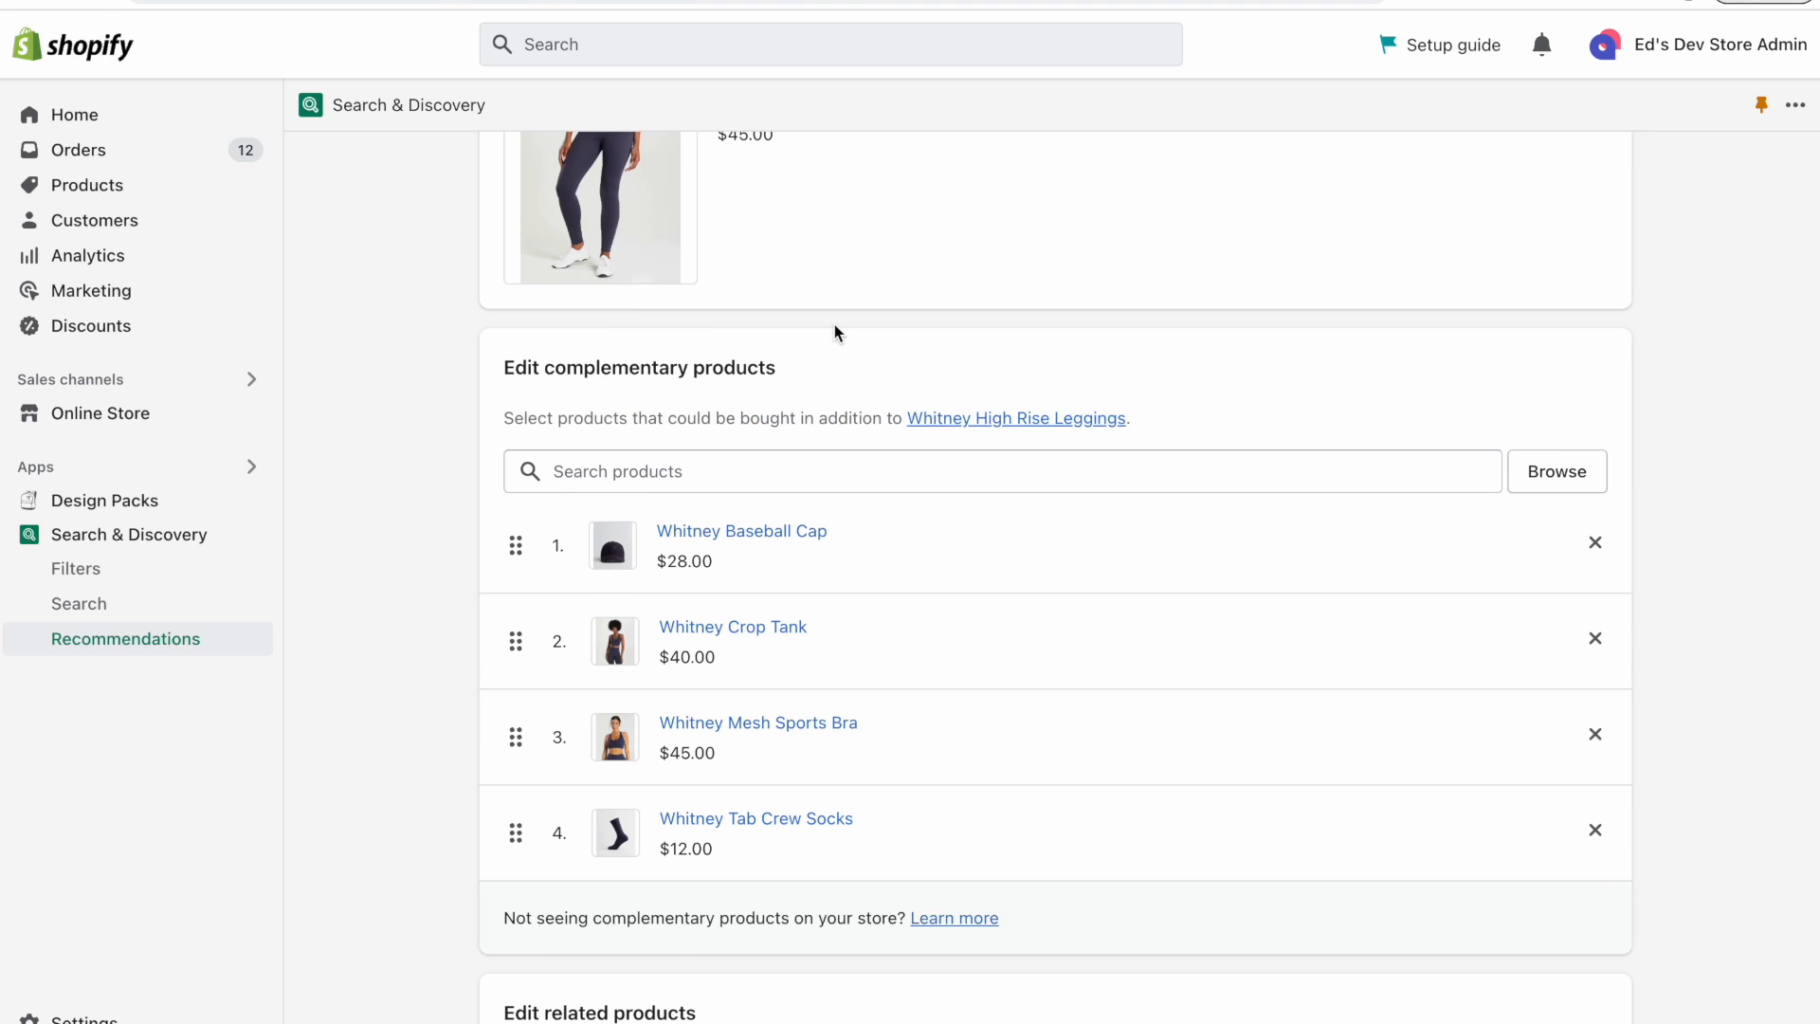
Search the products for "legg" and add Vital Seamless Leggings to the complementary products list.
left_click(702, 474)
type("legg")
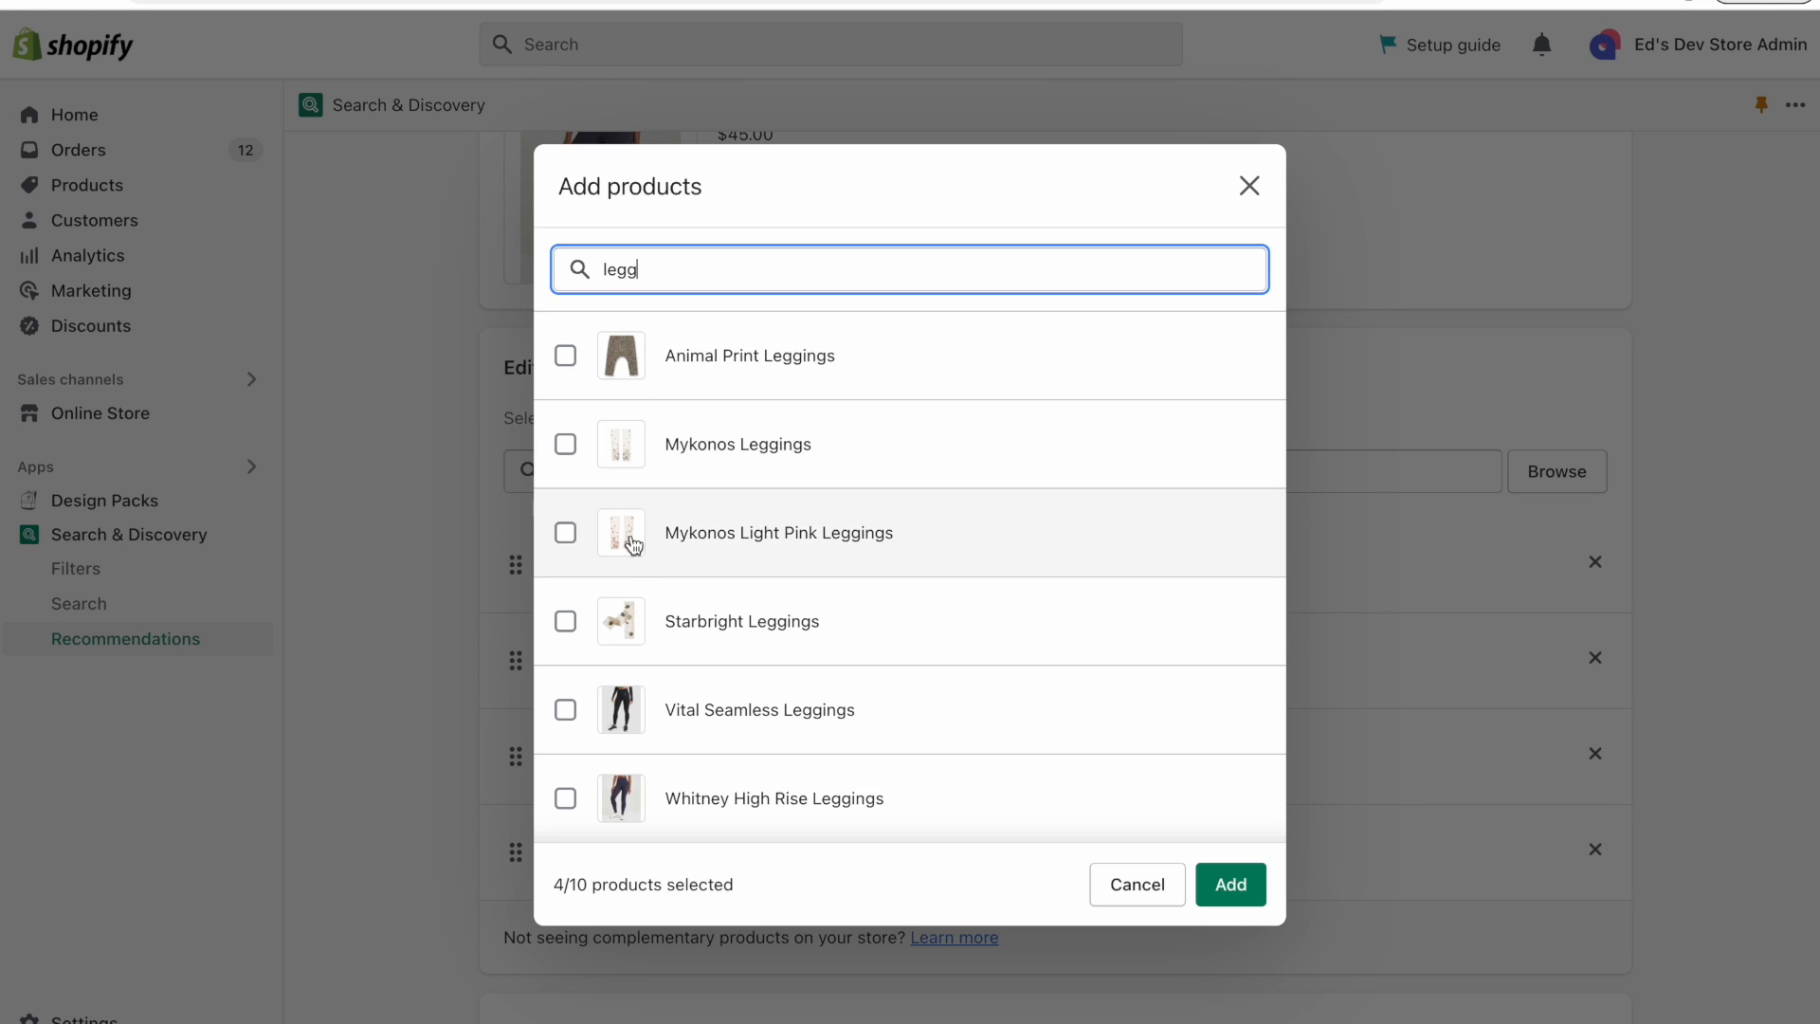
left_click(565, 709)
left_click(1230, 884)
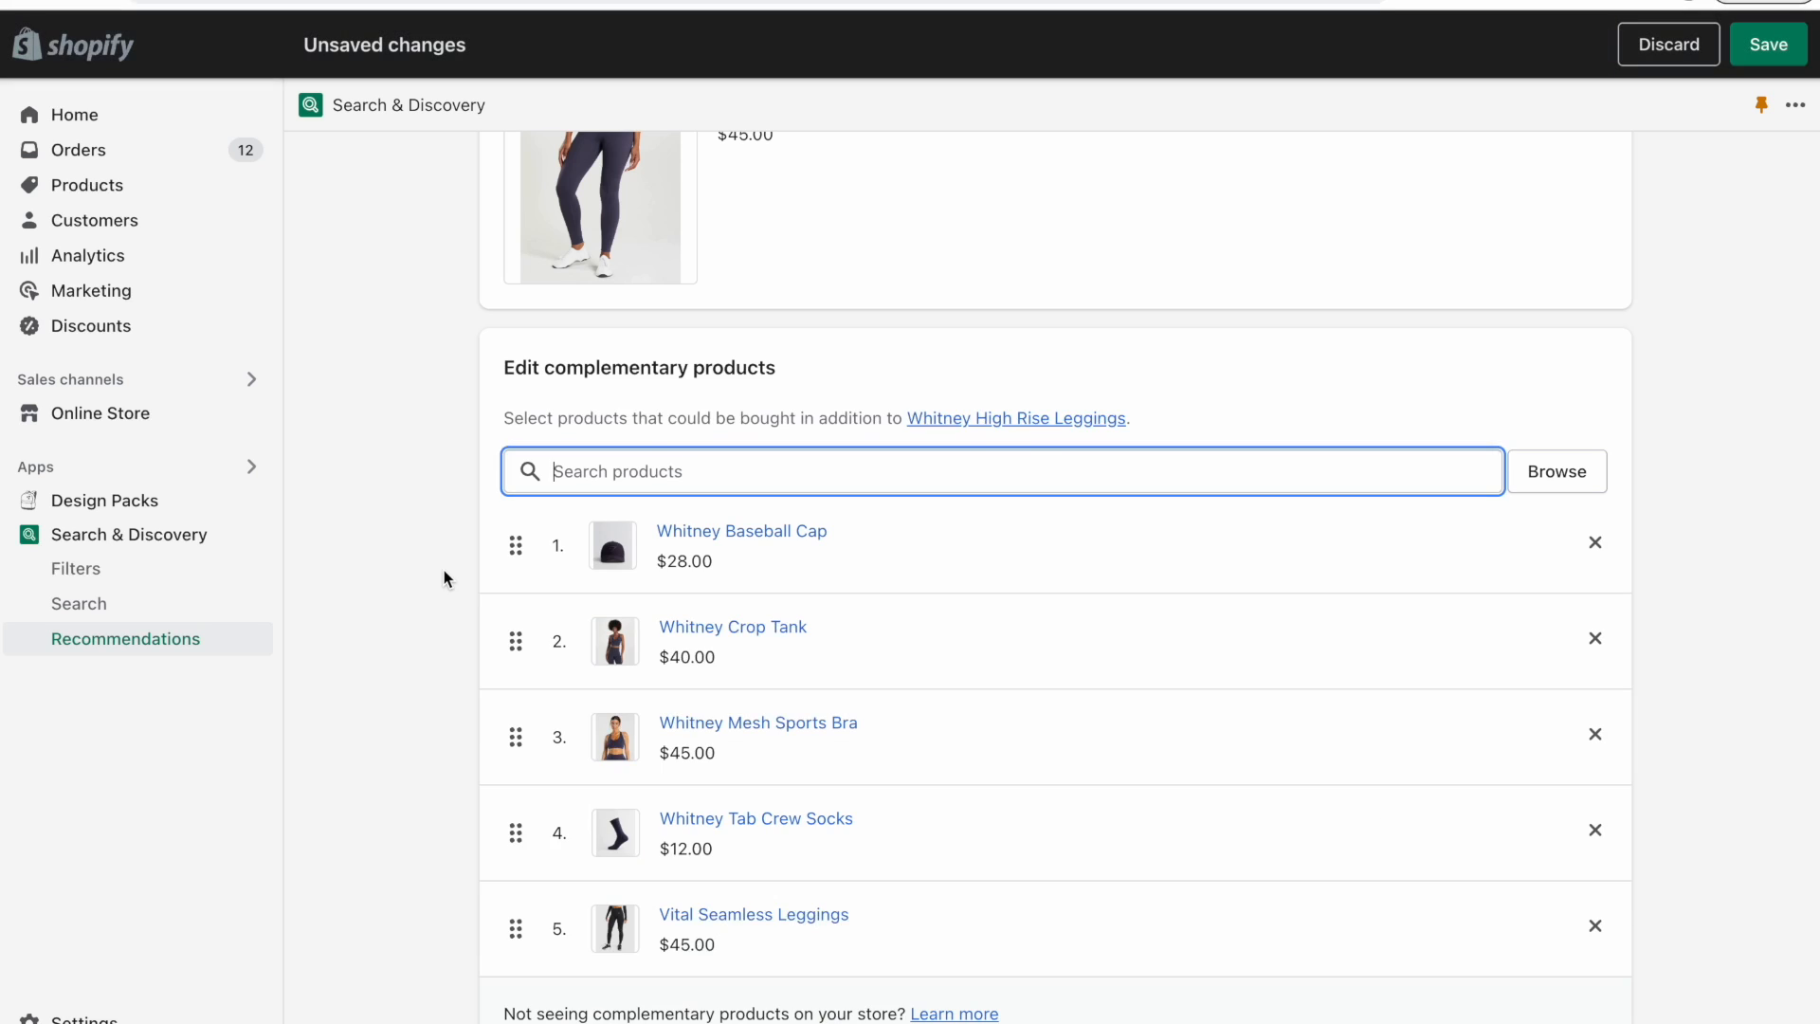
scroll(443, 571, "down", 1)
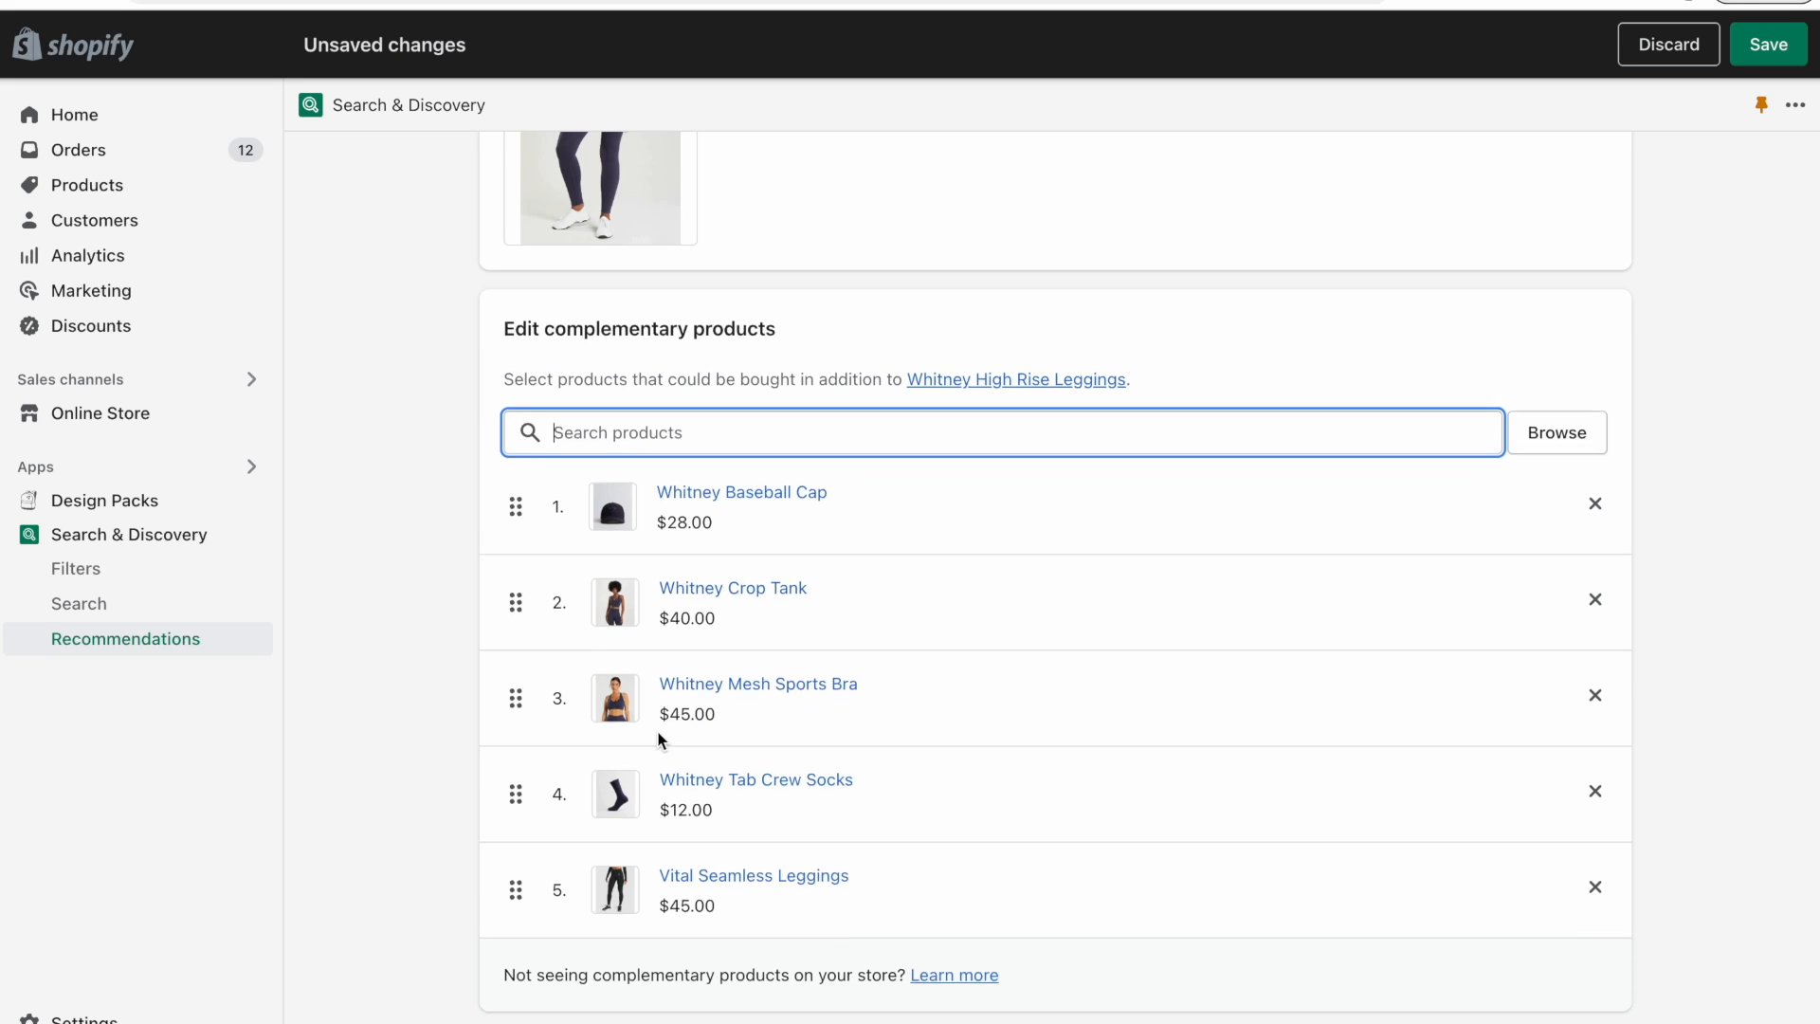
scroll(659, 733, "up", 3)
scroll(716, 383, "down", 3)
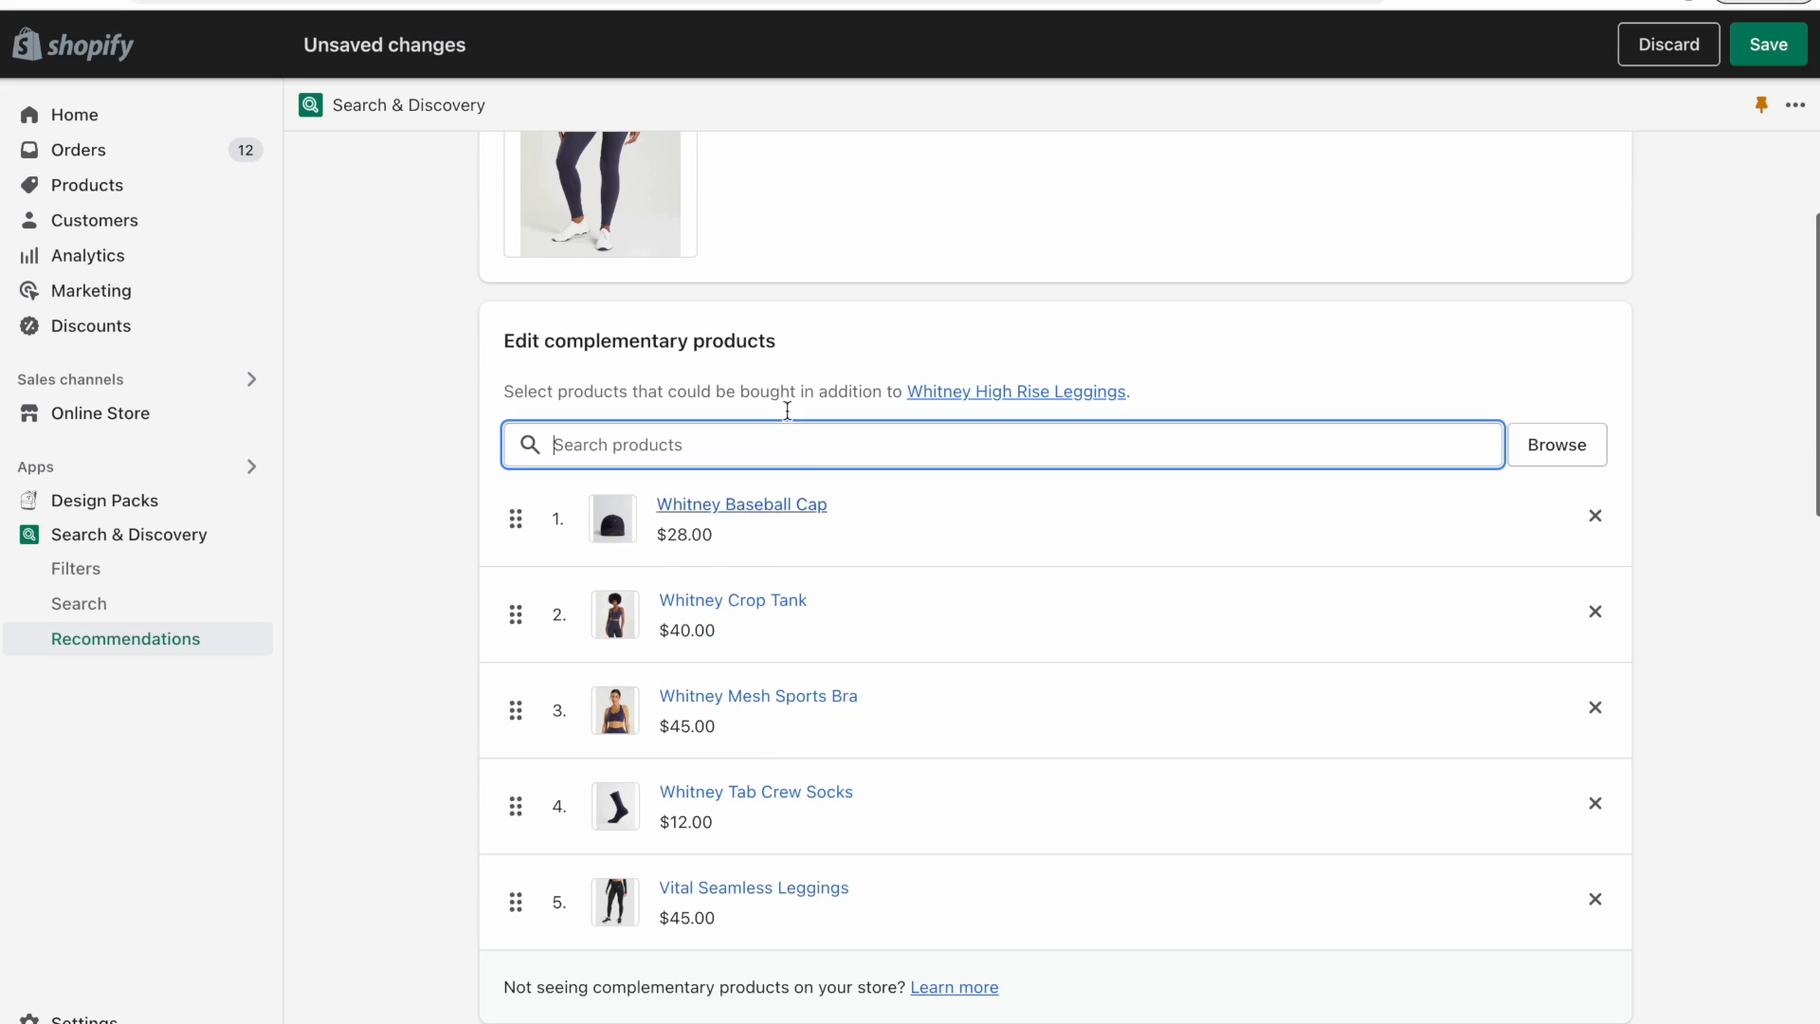
scroll(406, 577, "down", 1)
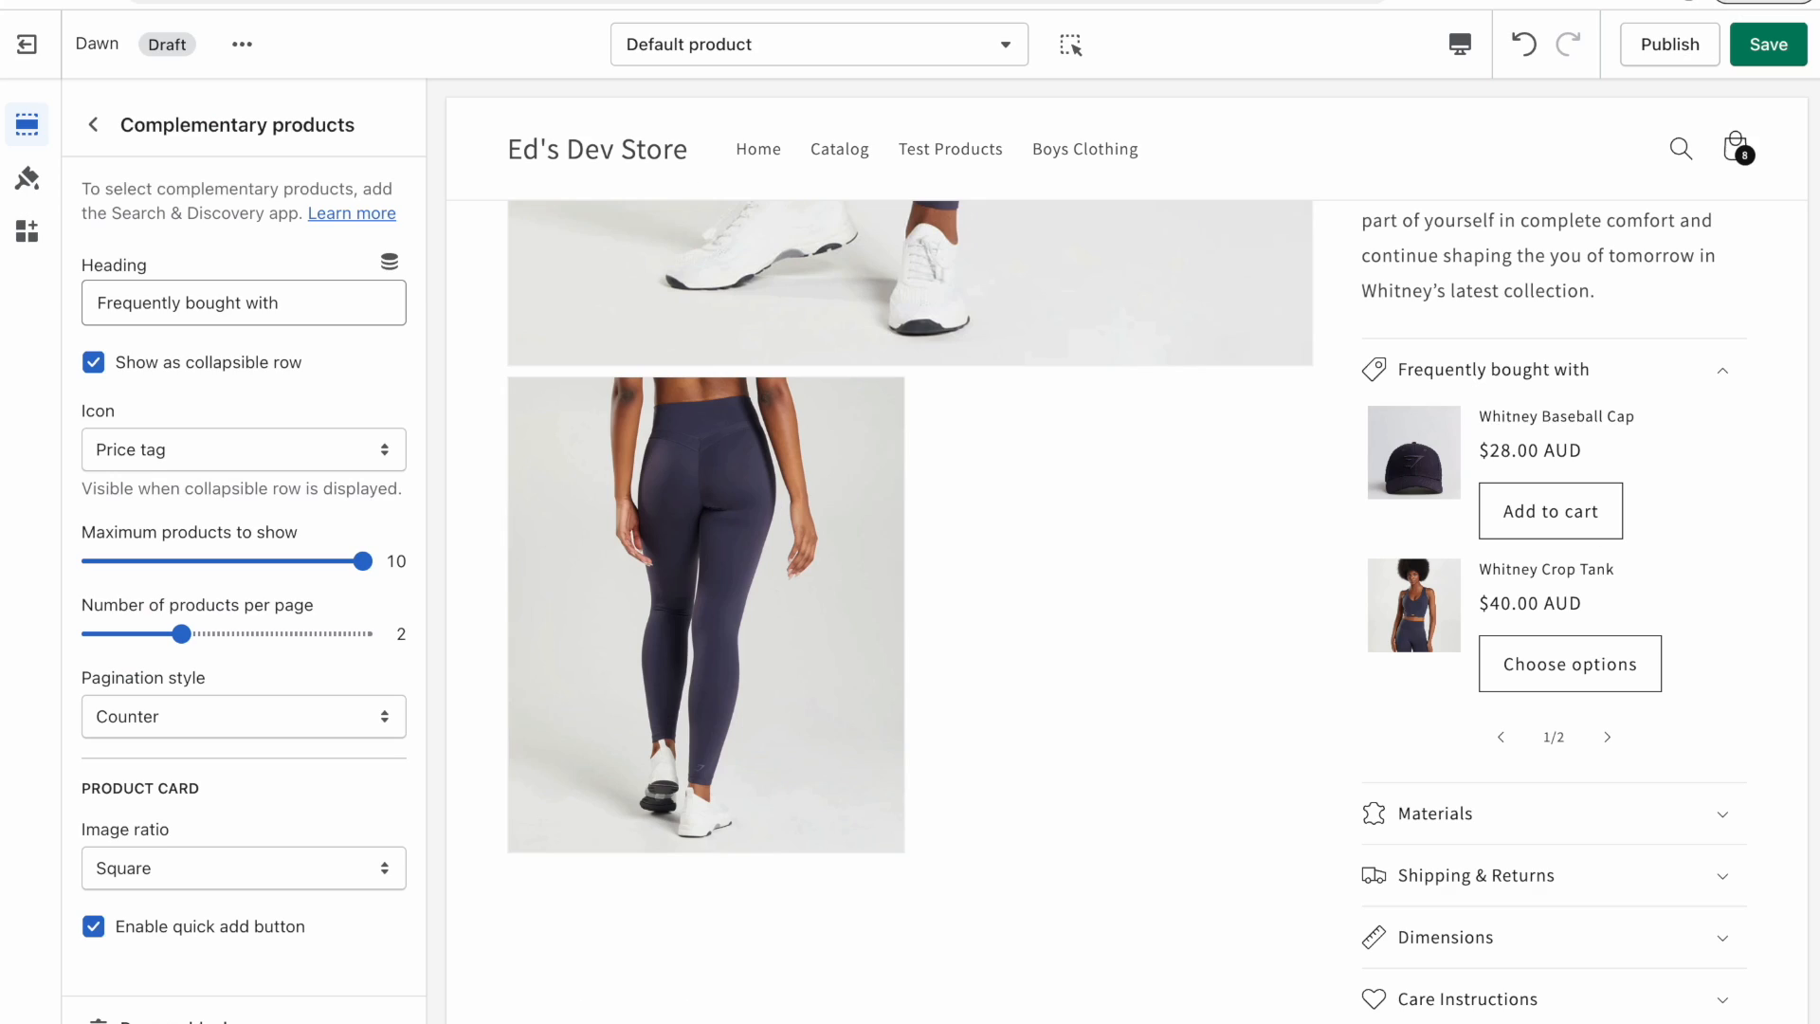
In the Complementary products block, disable the quick add button and change the heading to "Other colors:".
left_click(100, 929)
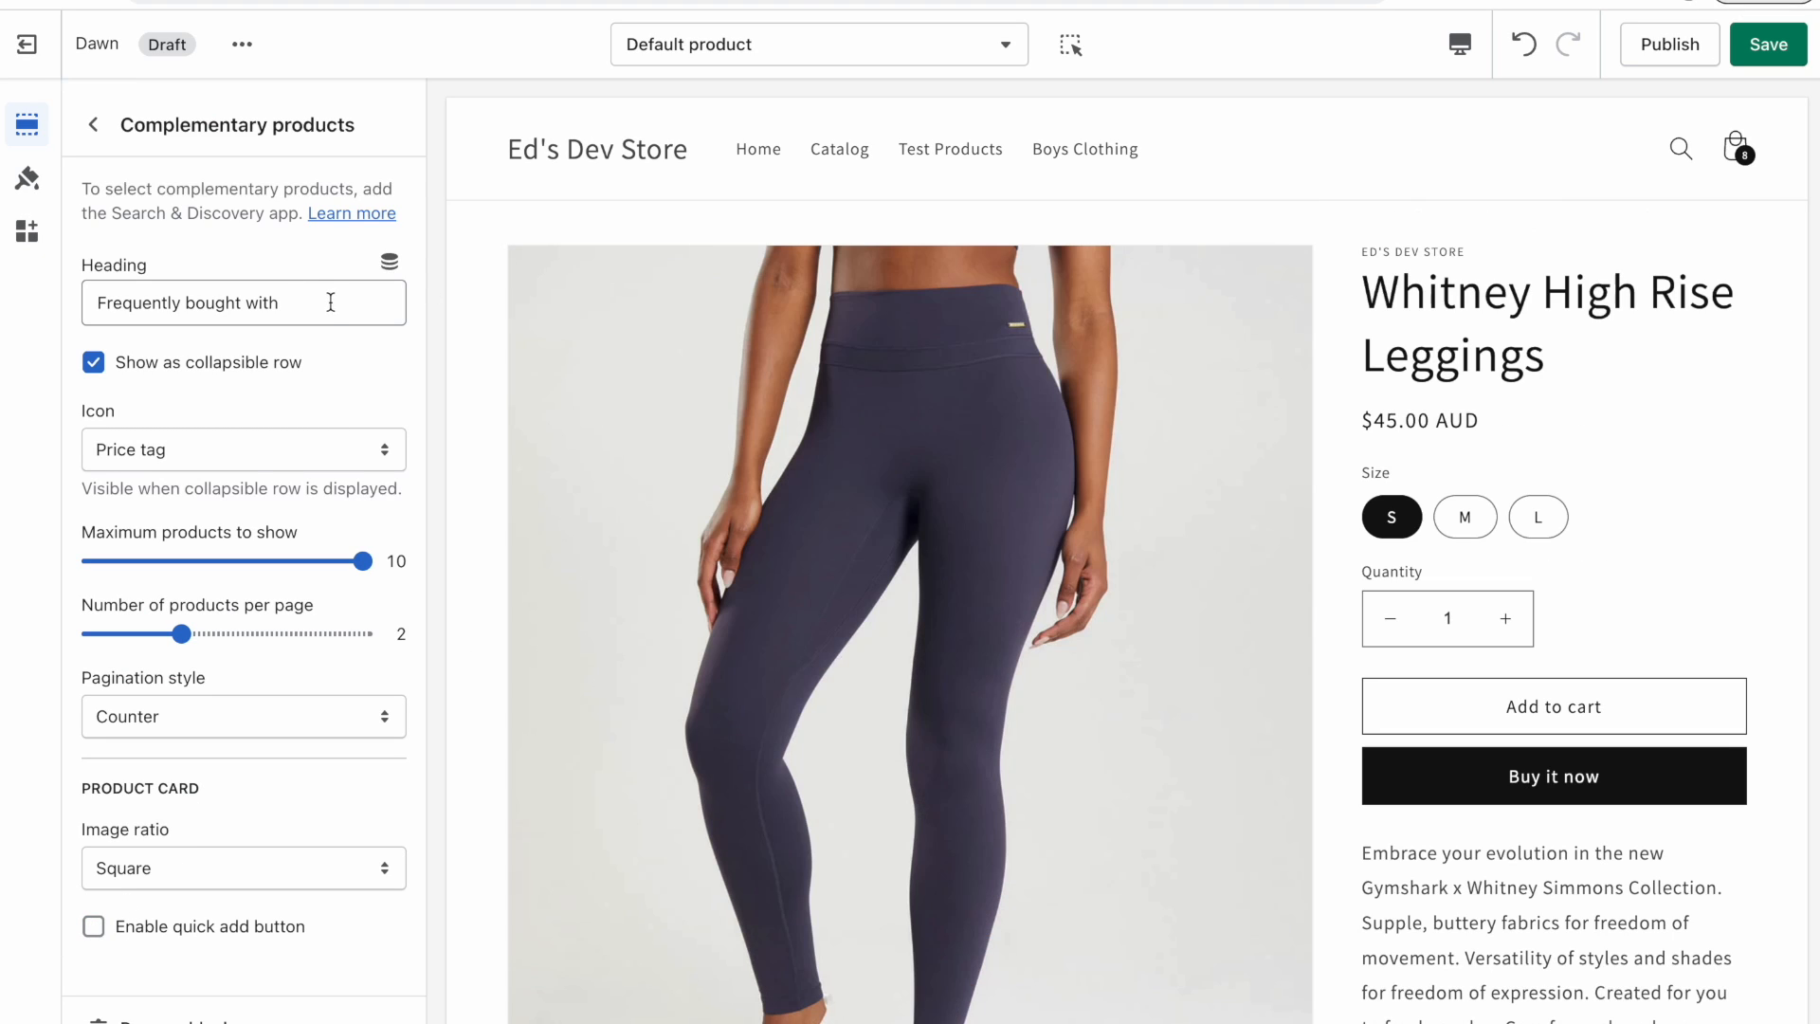
triple_click(322, 302)
type("Other colors:")
scroll(1423, 647, "down", 11)
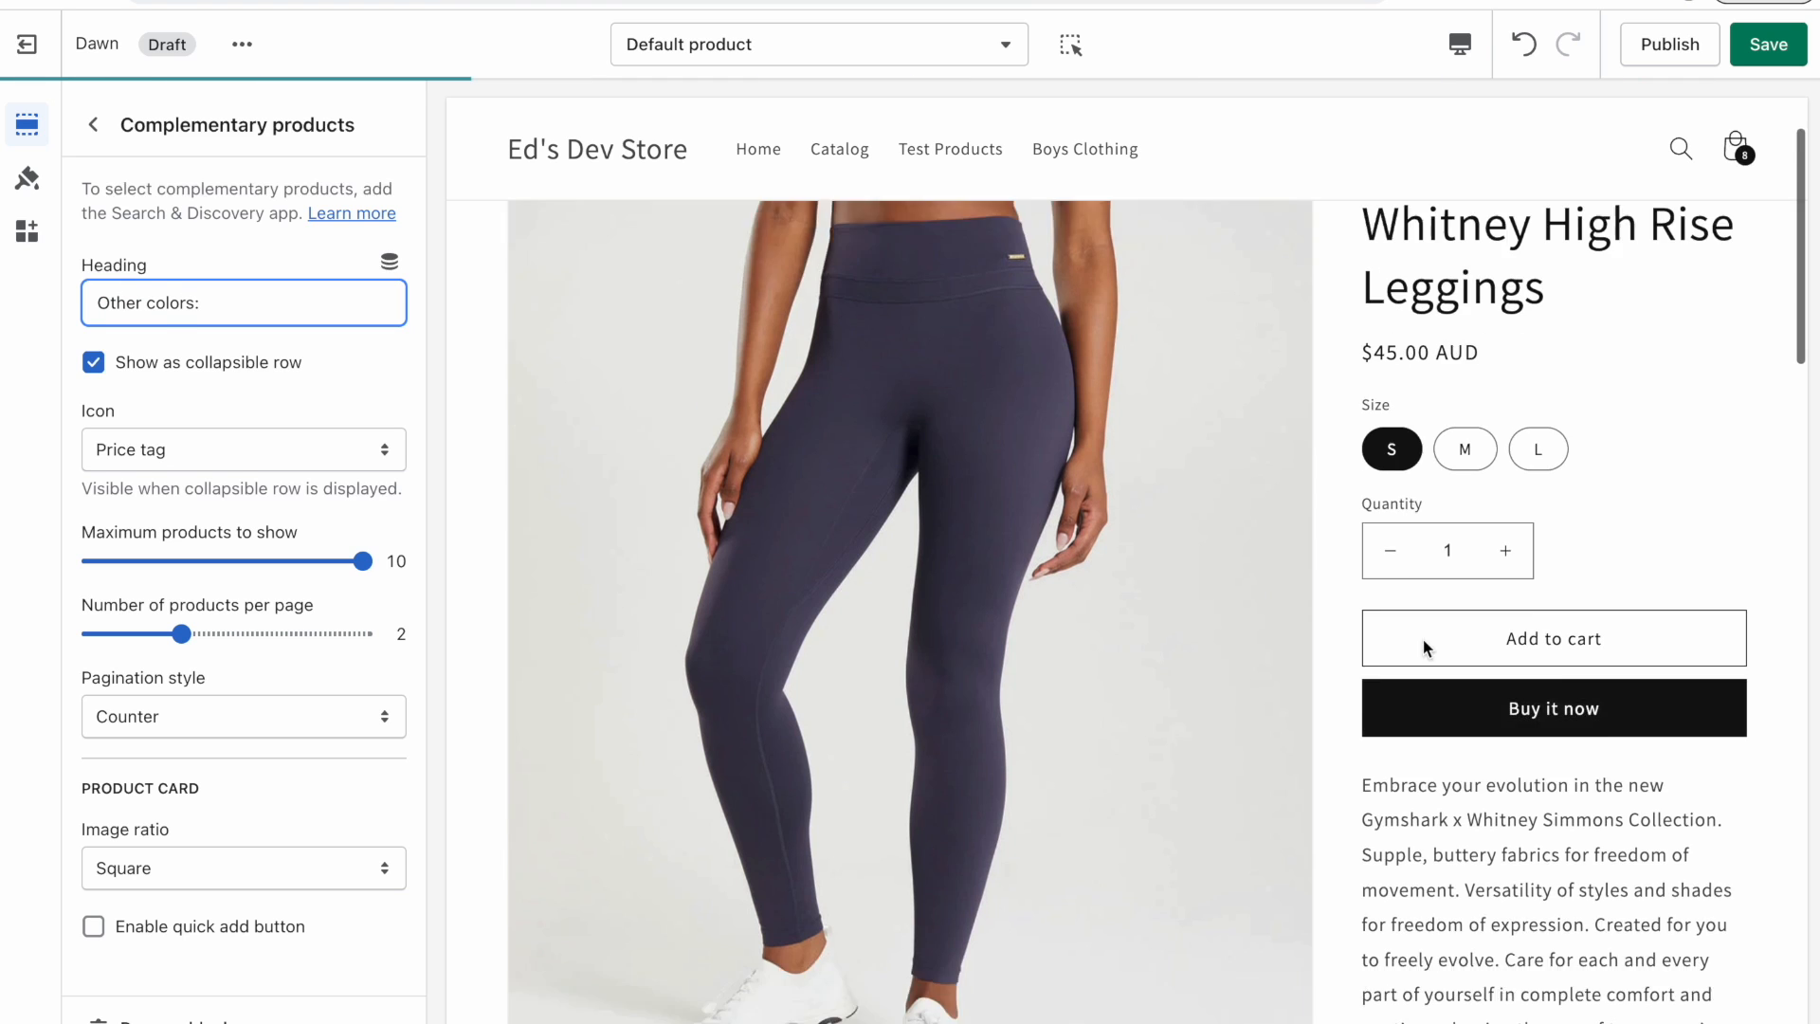
Browse the ed.codes website's Tutorials and Articles pages.
scroll(1427, 650, "up", 3)
scroll(1427, 651, "up", 2)
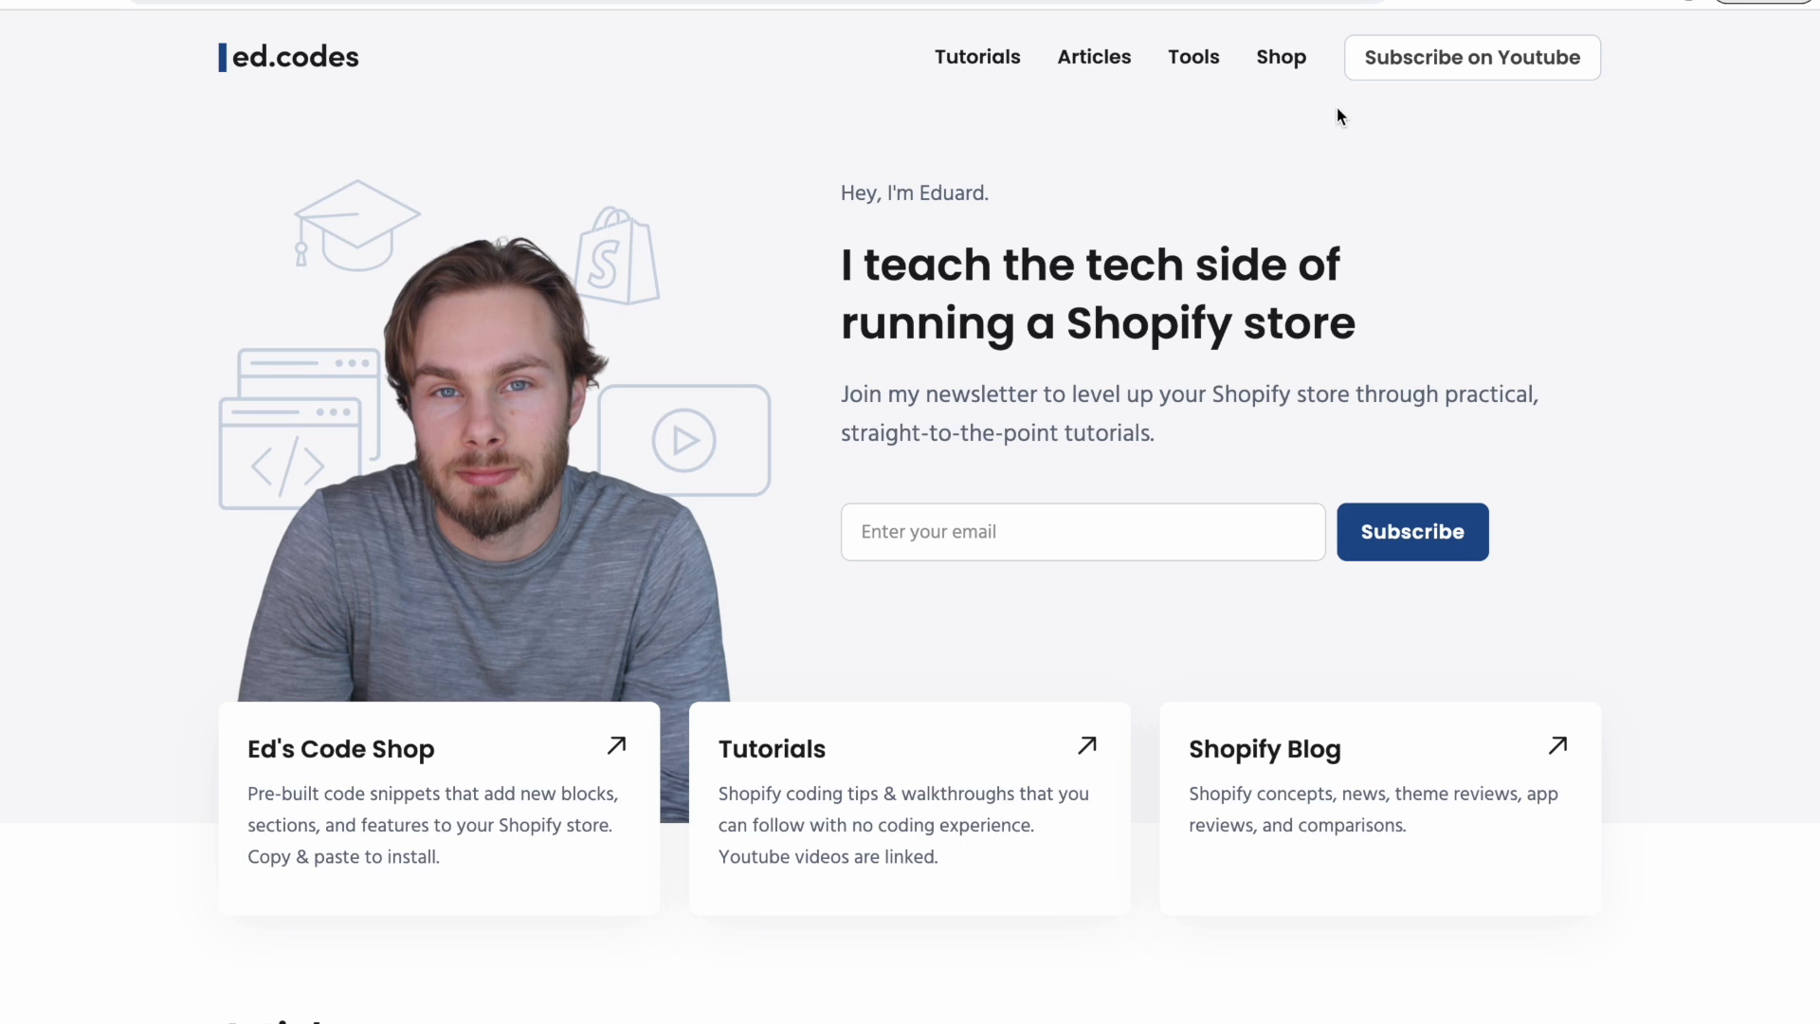
scroll(1338, 115, "down", 20)
left_click(976, 57)
scroll(1021, 324, "down", 3)
scroll(1021, 324, "up", 3)
left_click(1099, 56)
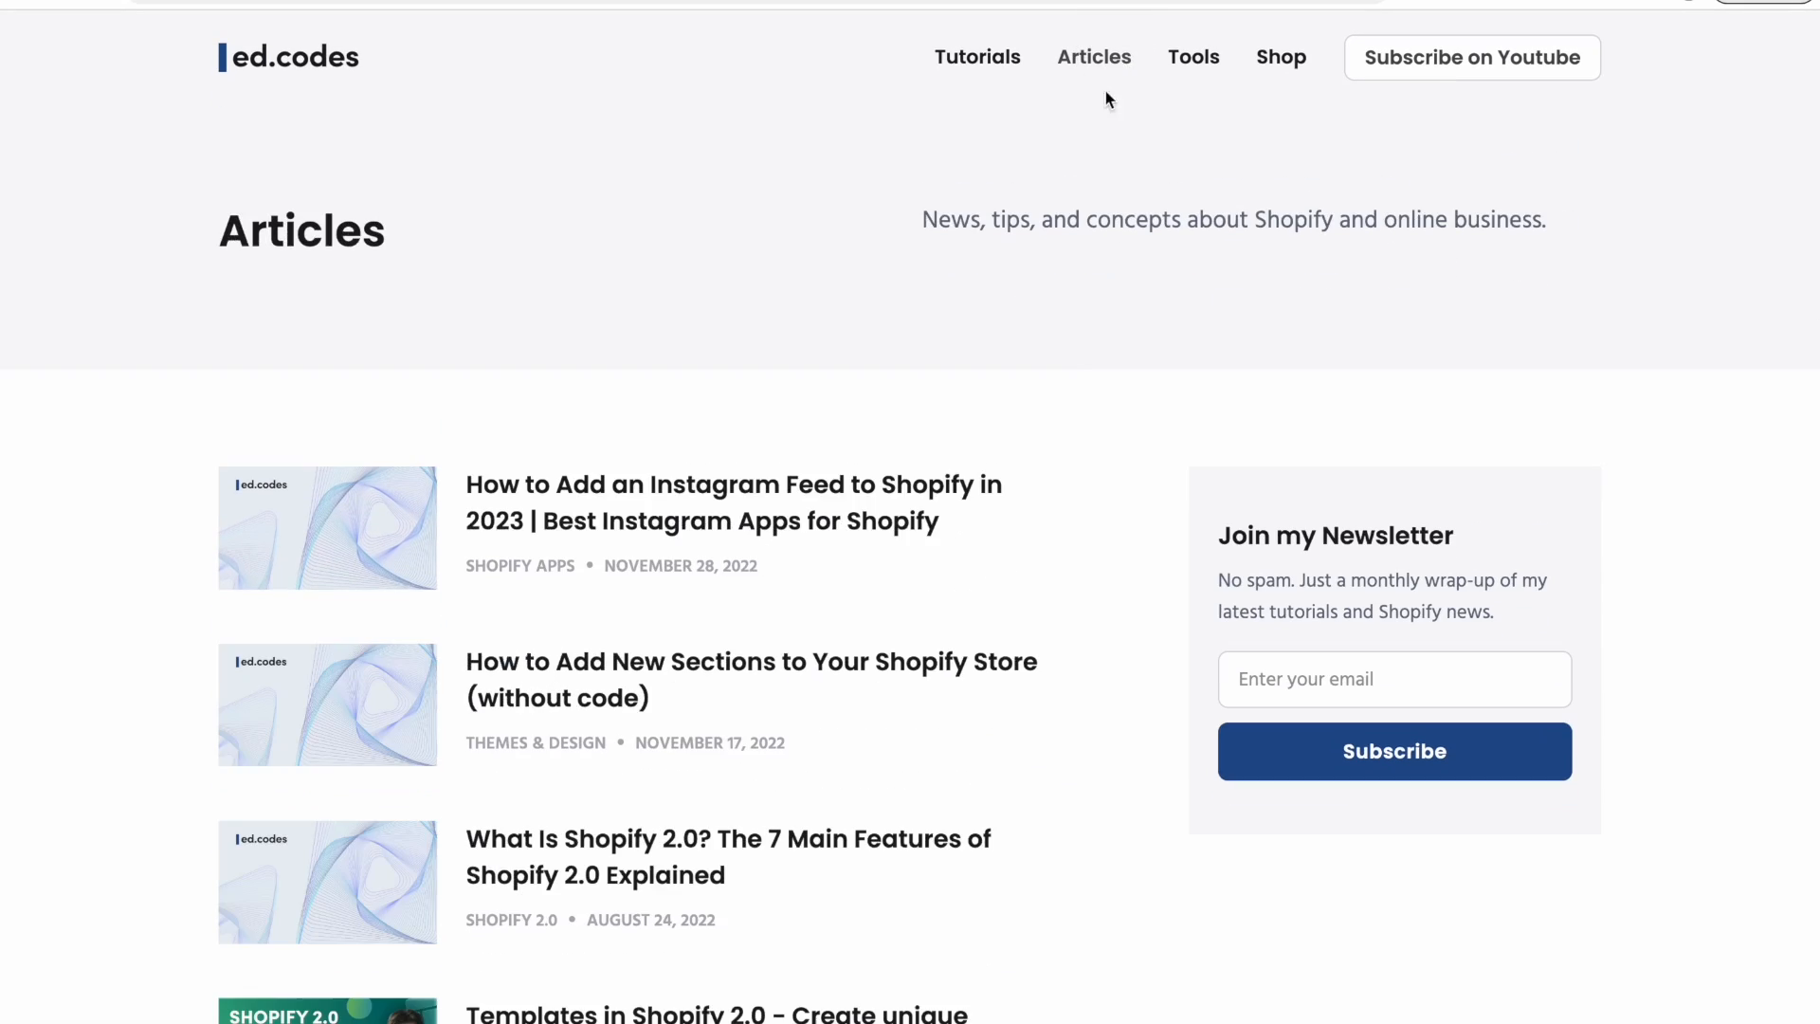
scroll(1059, 583, "down", 5)
scroll(1056, 581, "up", 5)
Return to the ed.codes home page and fill the newsletter field with a saved e-mail address.
left_click(256, 57)
left_click(1032, 524)
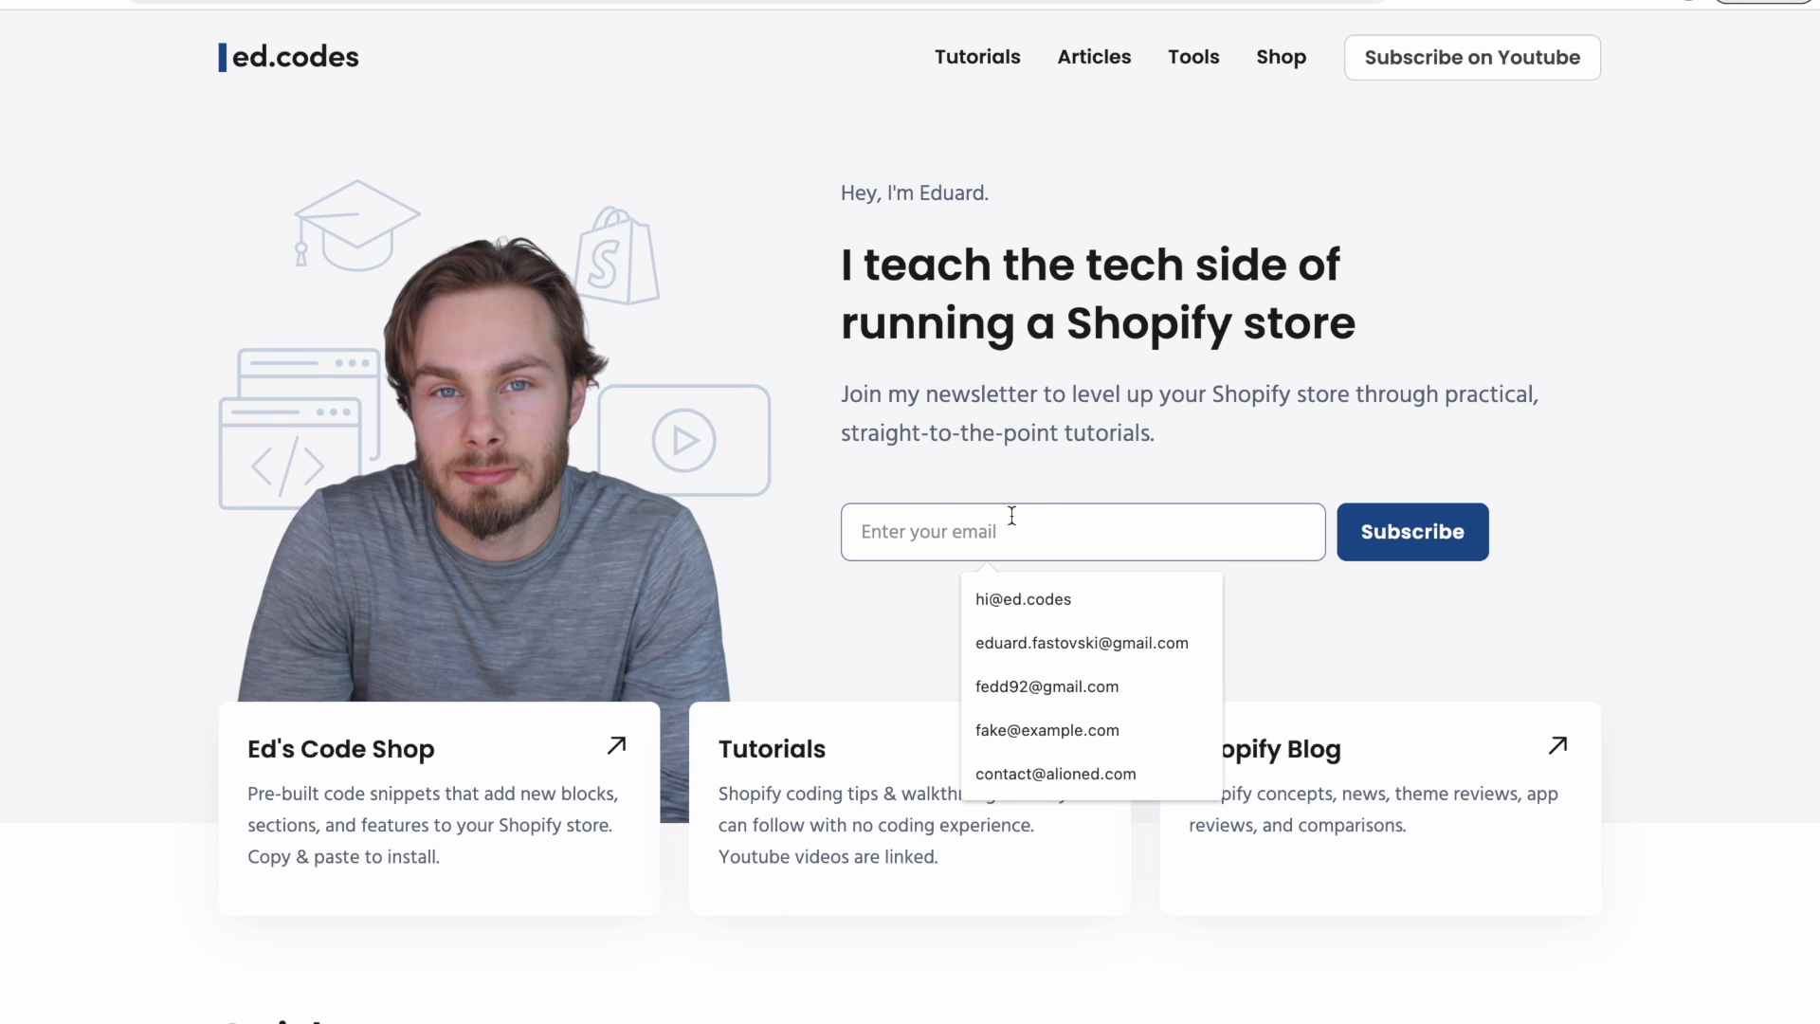
left_click(1056, 600)
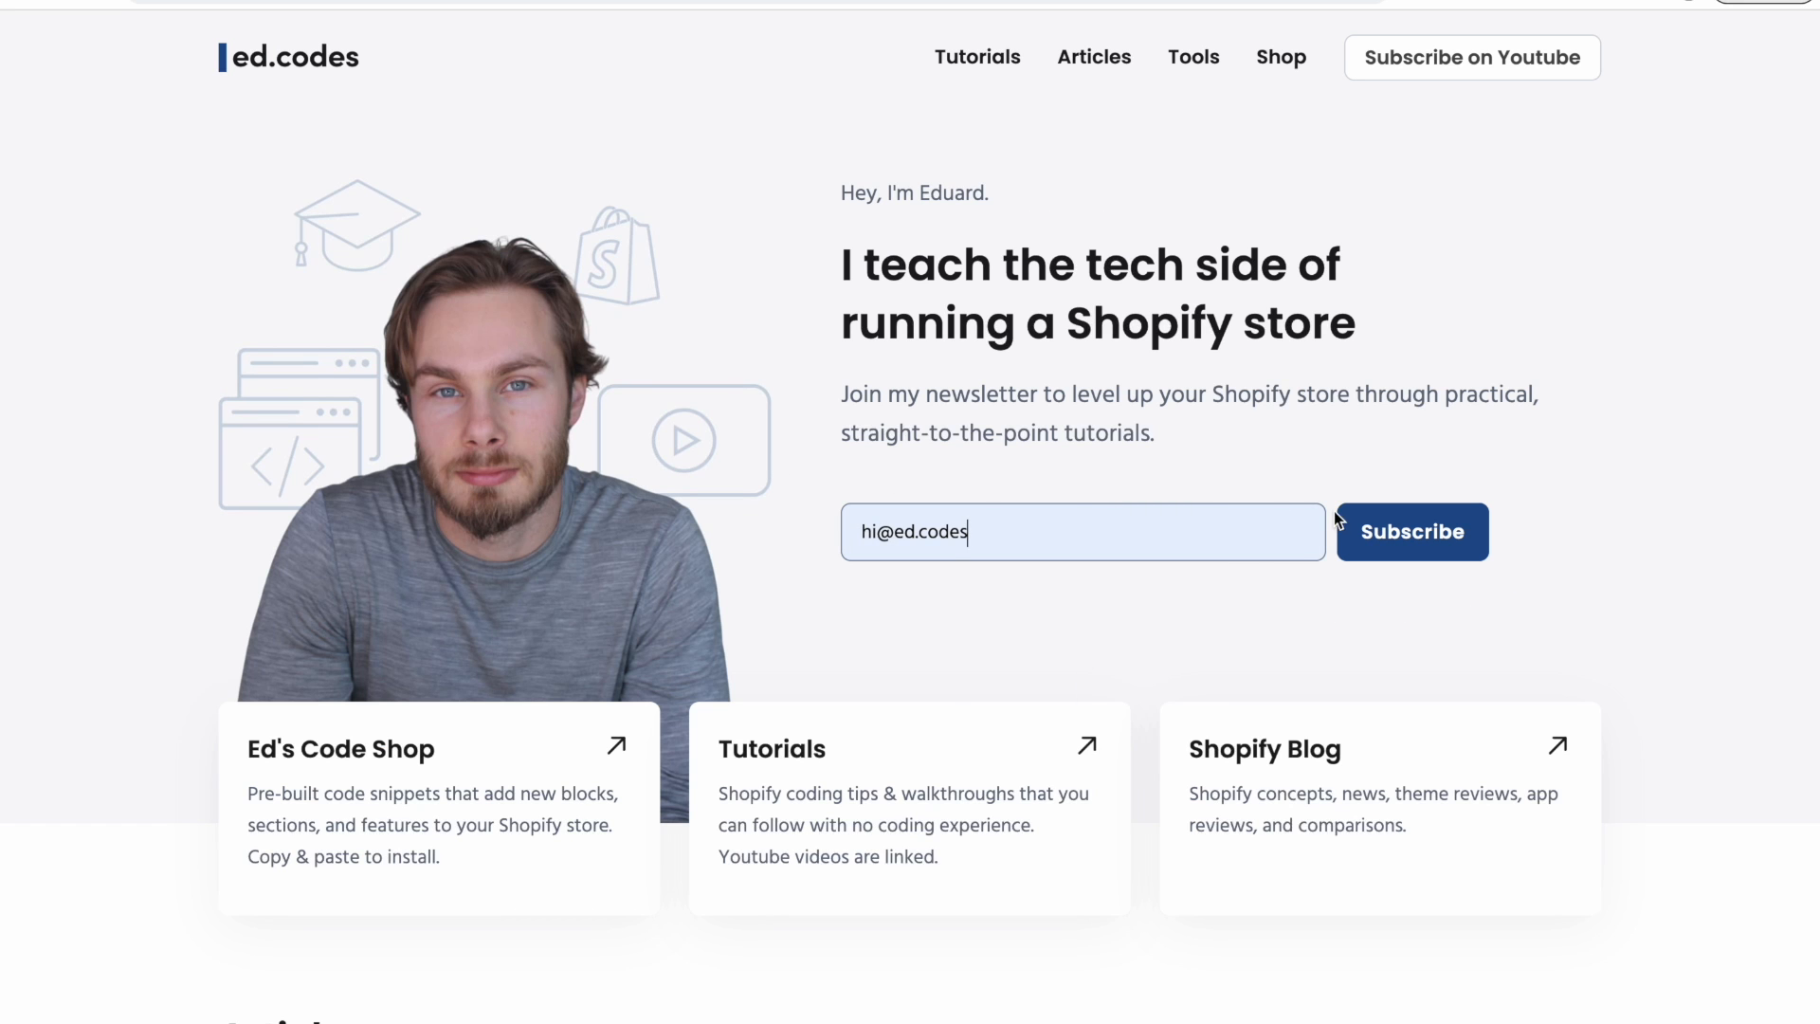